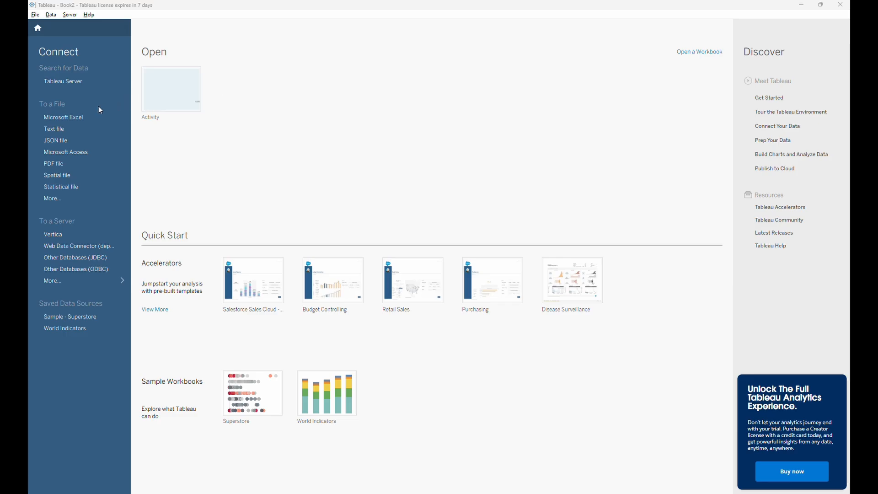
Connect to the Excel workbook fct_sales as the data source
click(89, 118)
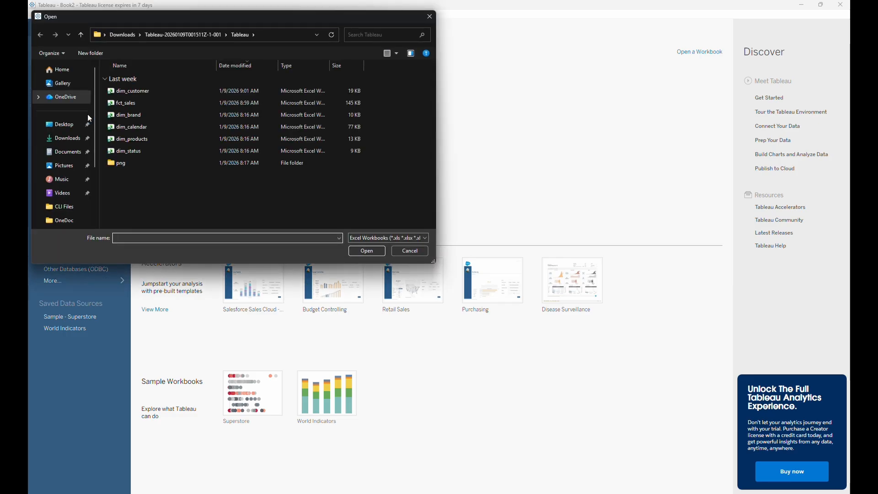
click(128, 102)
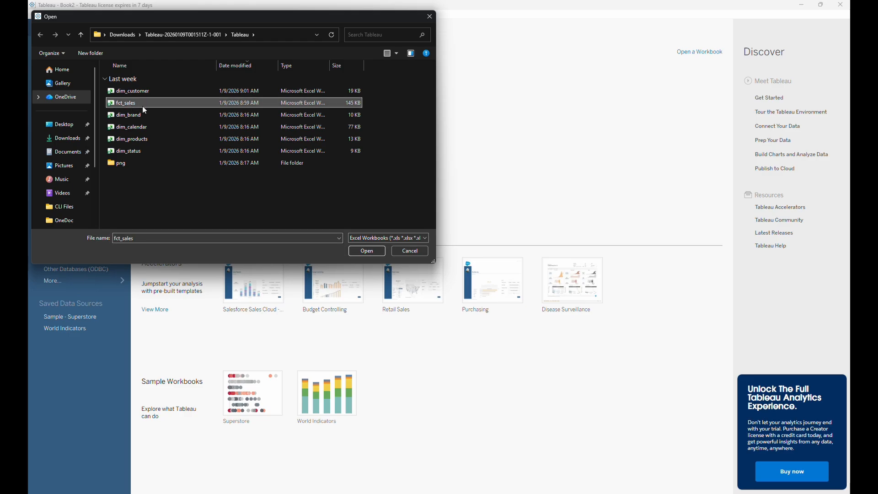
click(367, 251)
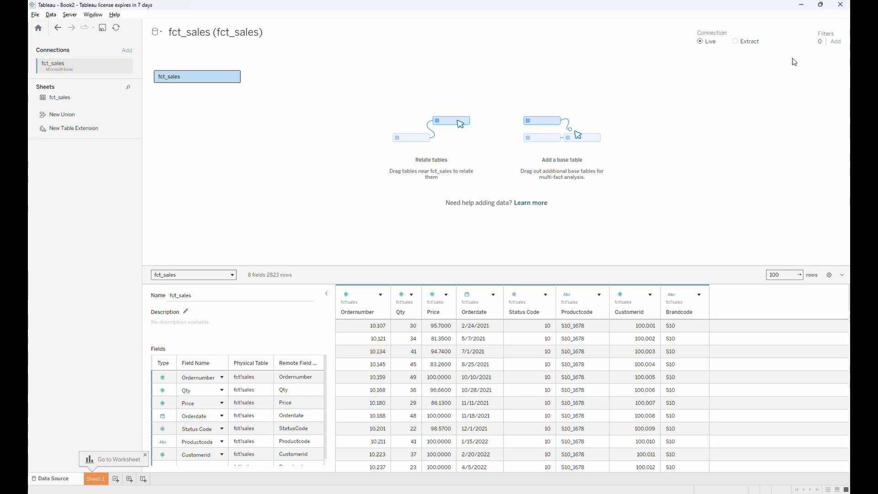
click(835, 42)
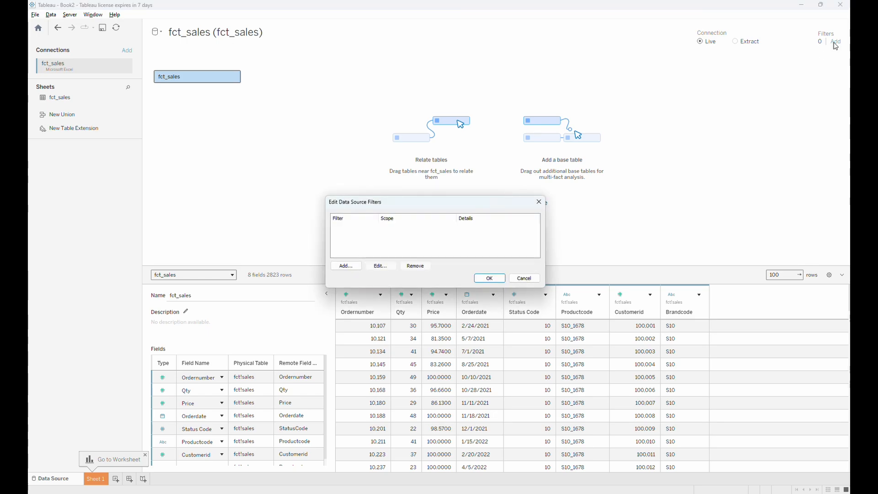
click(346, 266)
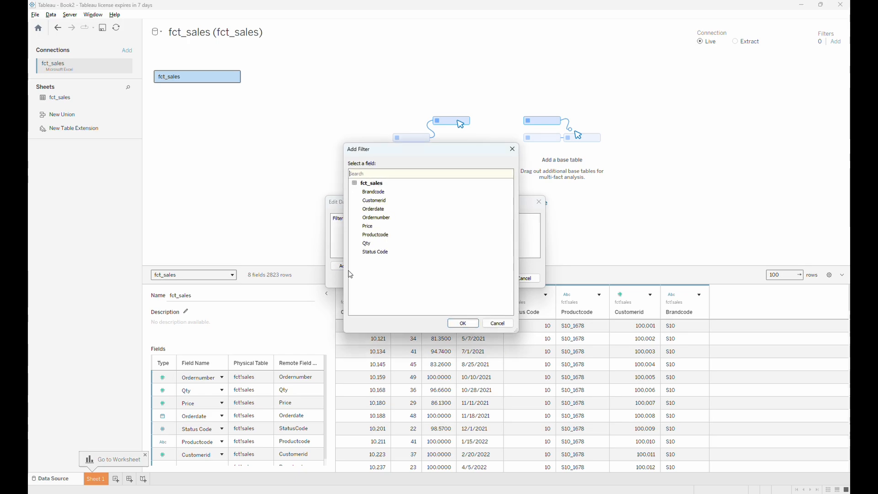
click(513, 152)
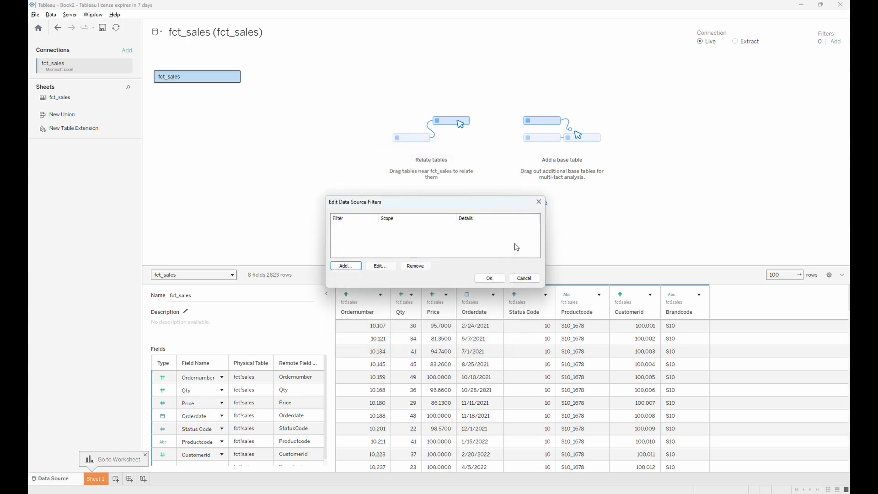
click(524, 279)
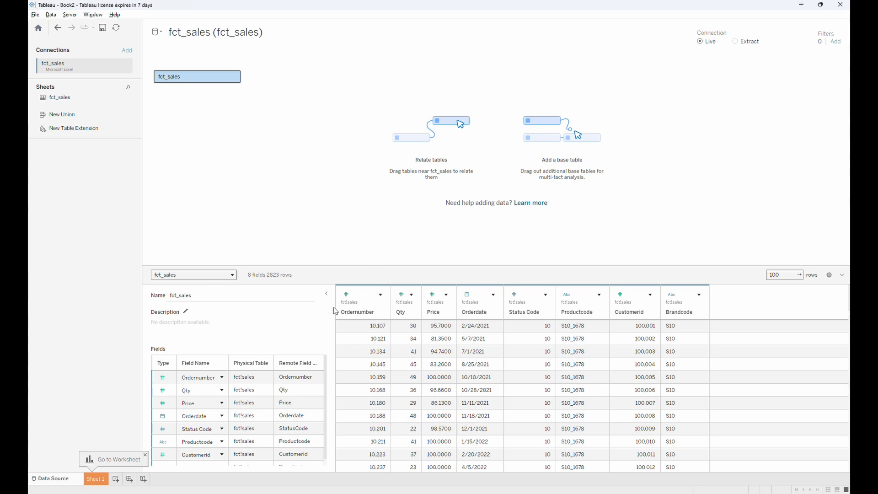
click(381, 295)
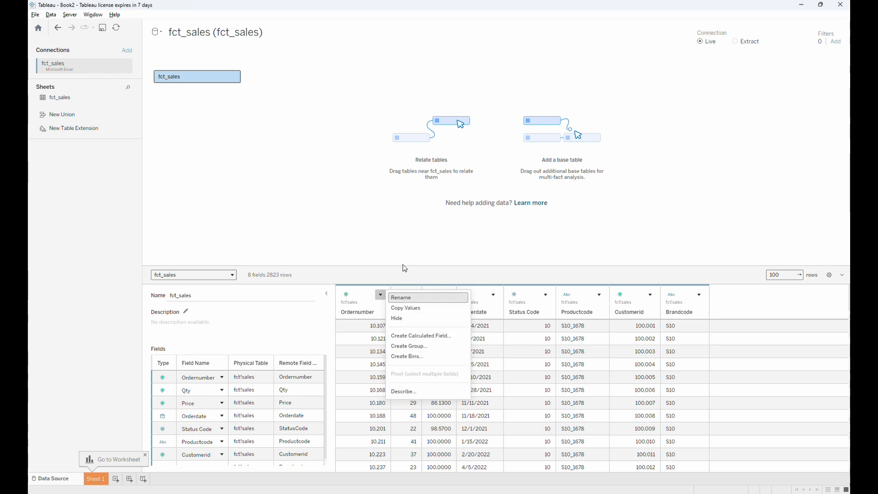
click(396, 224)
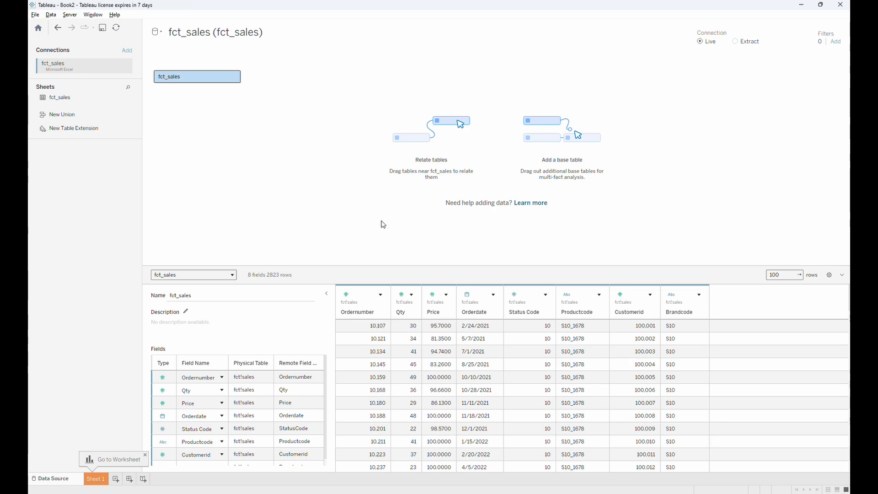
Add a connection to the Excel workbook dim_customer to the data source
click(130, 52)
click(188, 116)
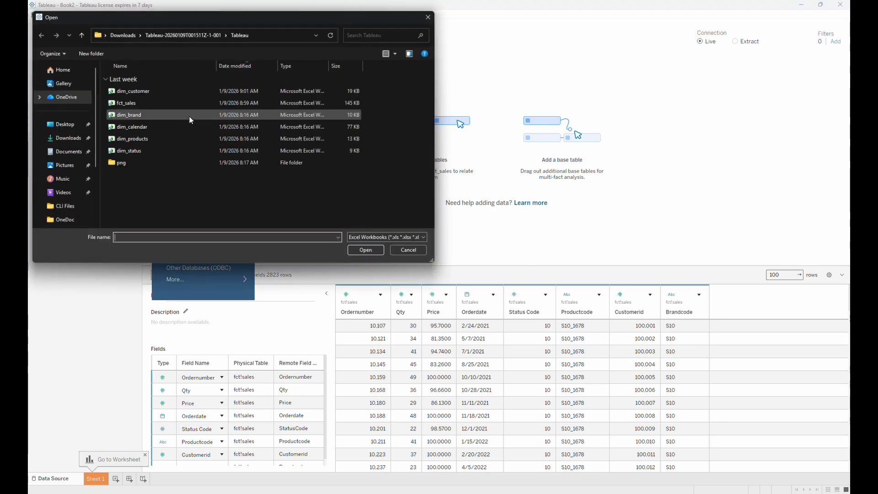
double_click(182, 93)
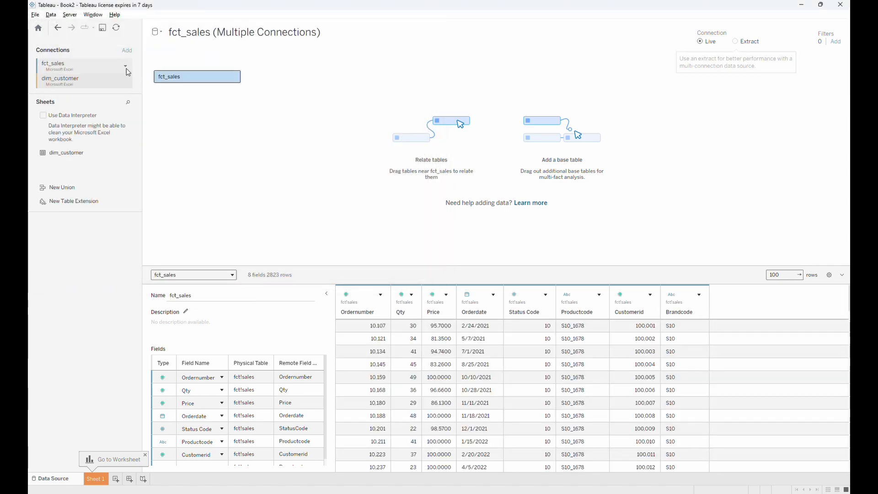
Add connections to the Excel workbooks dim_brand and dim_calendar to the same data source
click(126, 52)
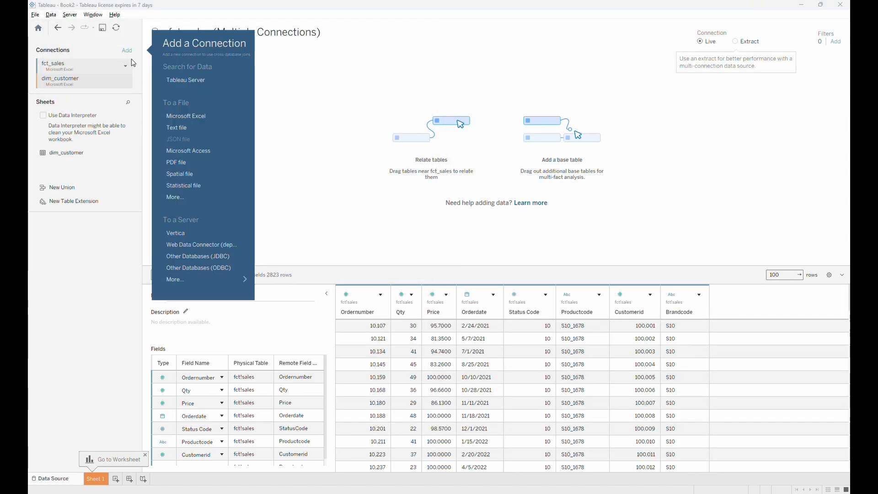
click(185, 117)
double_click(186, 117)
click(127, 54)
click(185, 116)
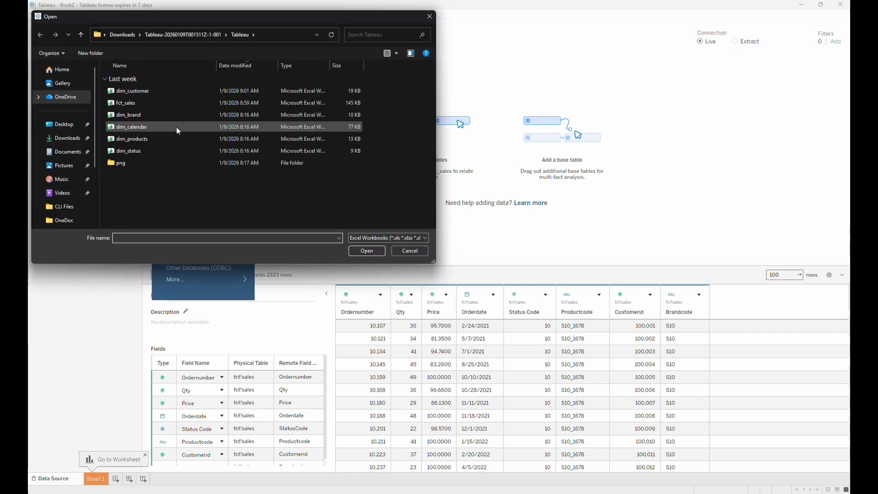
double_click(177, 127)
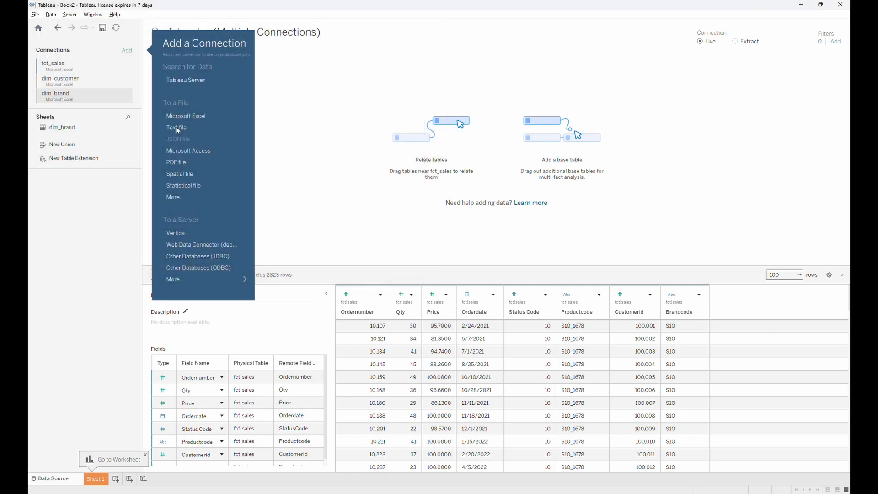
Add connections to the Excel workbooks dim_products and dim_status to the same data source
click(127, 55)
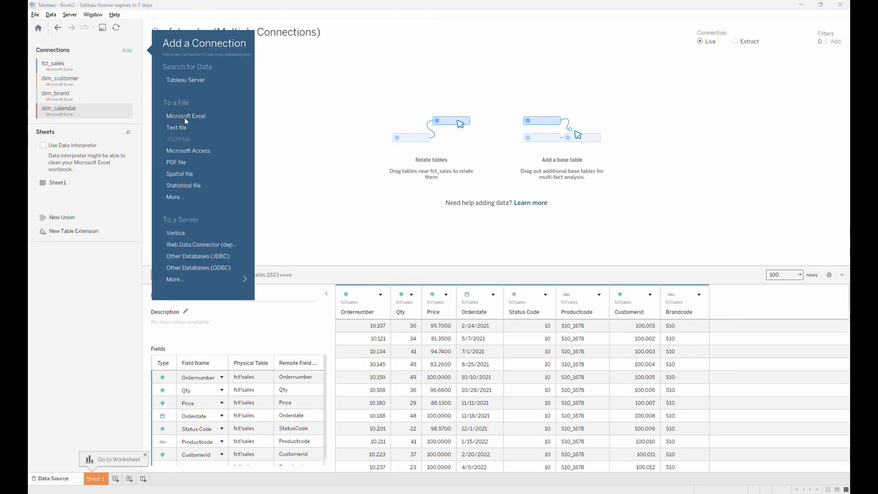
click(185, 117)
double_click(180, 139)
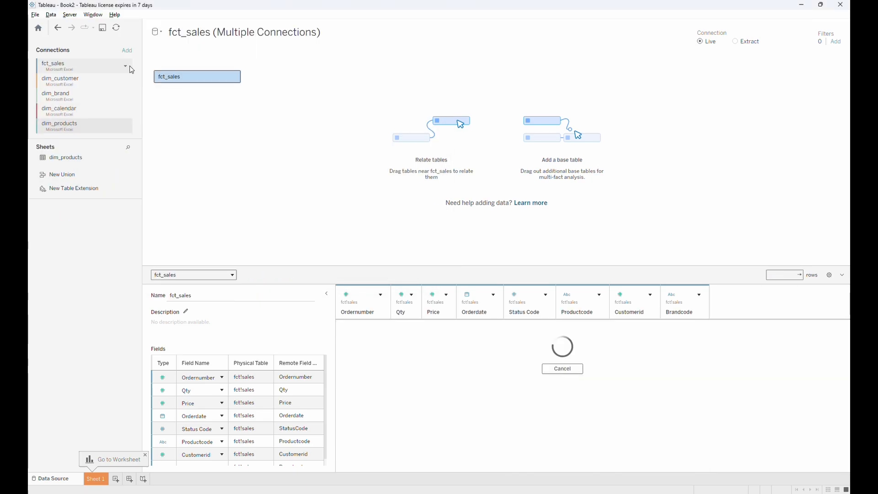
click(127, 54)
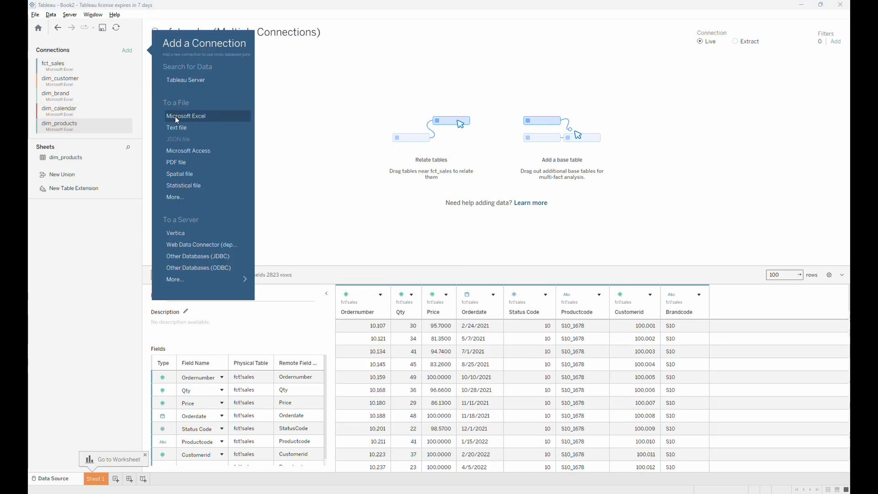
click(175, 117)
double_click(172, 150)
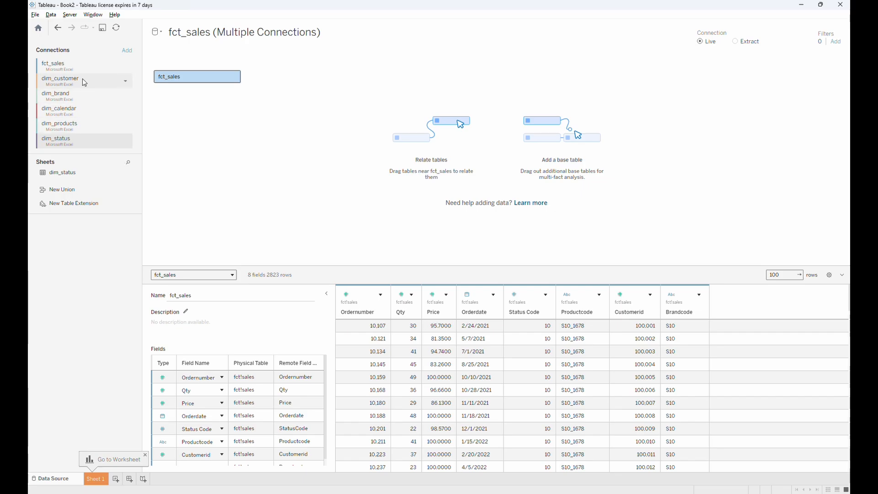
Relate the dim_status and dim_products tables to fct_sales on the data model canvas
drag(67, 173, 264, 64)
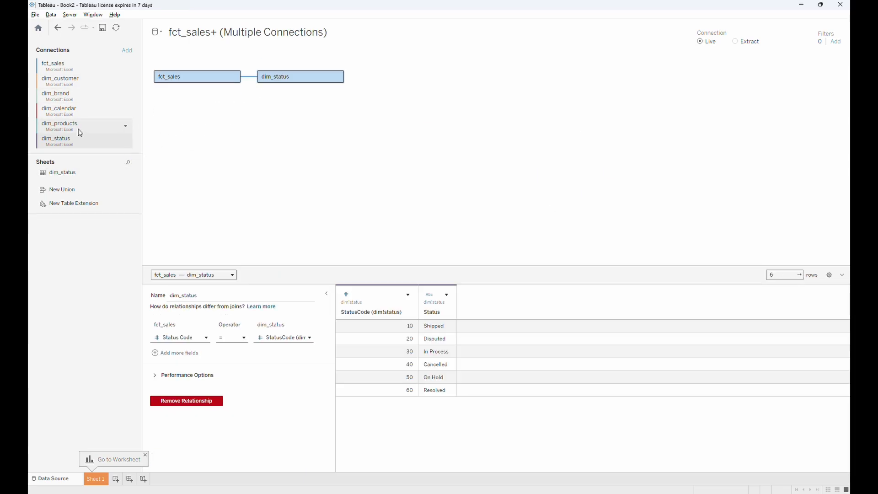
click(80, 133)
drag(67, 172, 262, 117)
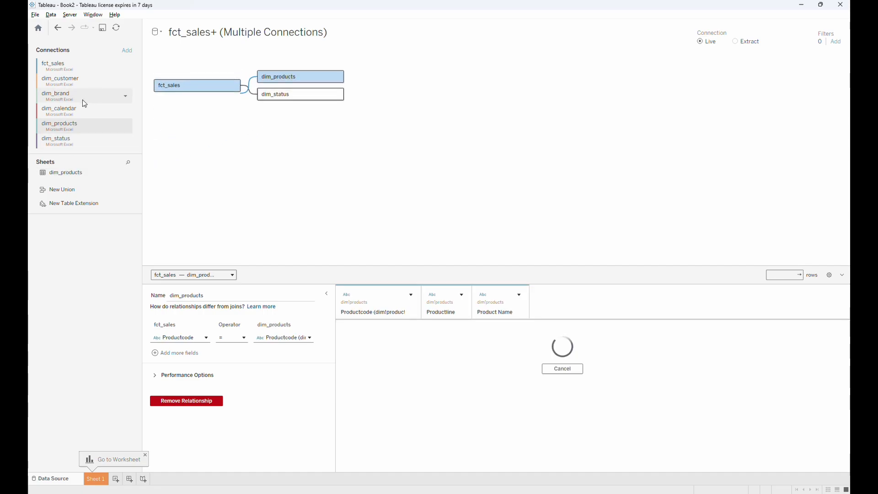
Relate the dim_brand and dim_customer tables to fct_sales on the data model canvas
click(56, 95)
drag(59, 173, 261, 144)
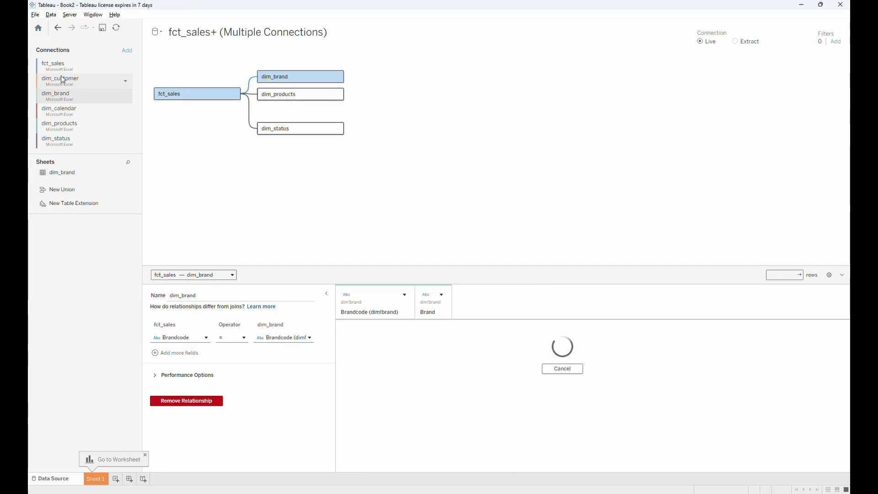
click(59, 80)
drag(63, 213, 262, 180)
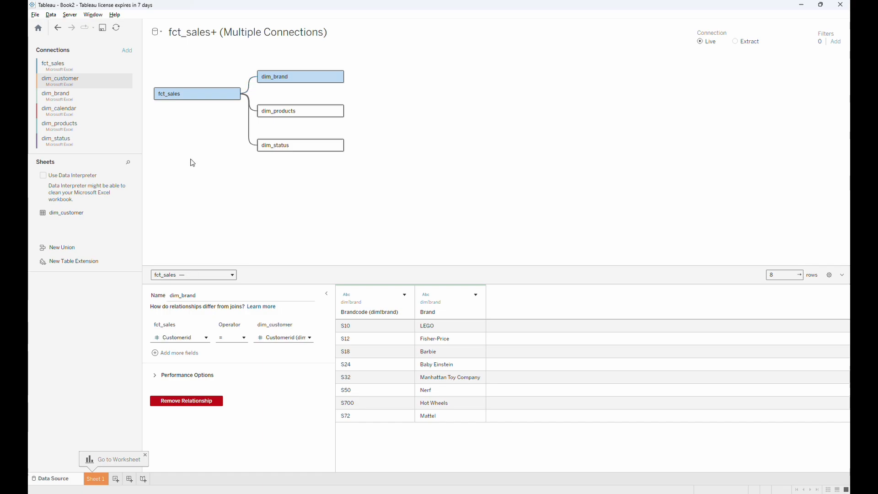
Add Sheet1 from the dim_calendar connection as a table related to fct_sales and rename it dim_calendar
click(91, 109)
drag(50, 213, 261, 212)
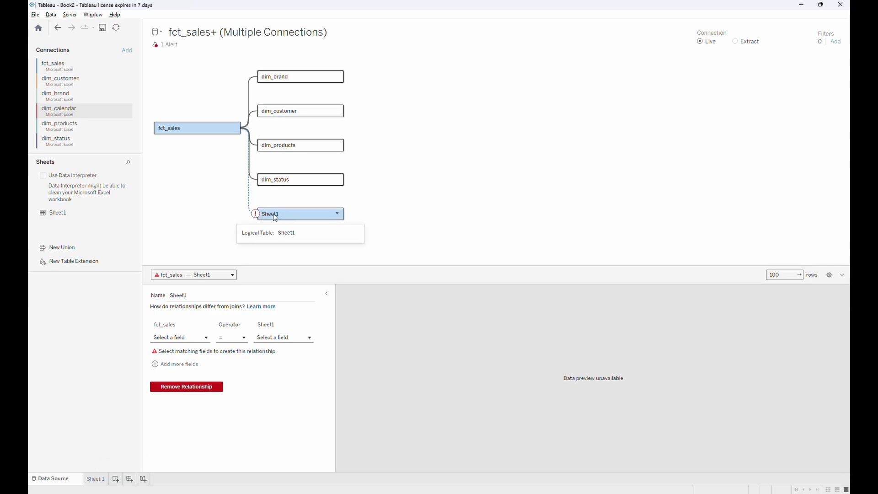
right_click(288, 217)
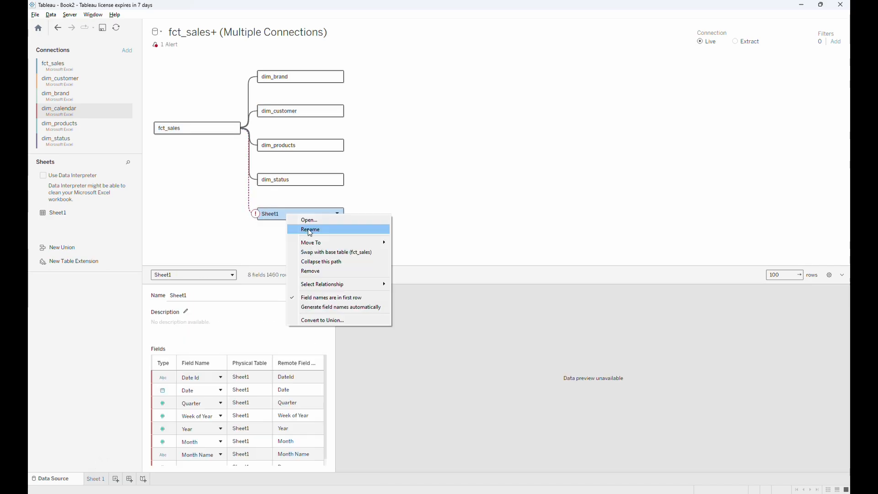
click(309, 230)
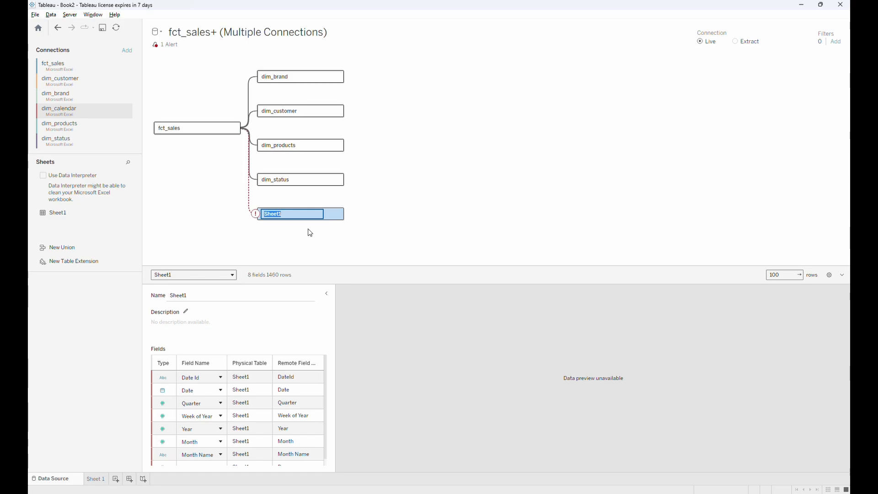
text(dim_calendar)
key(Return)
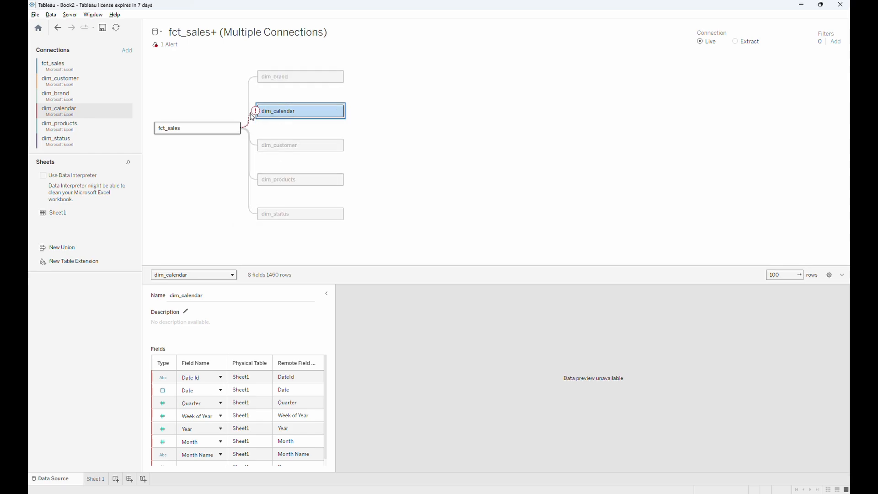
Define the relationship between fct_sales and dim_calendar by matching Orderdate to Date with the equals operator
click(251, 118)
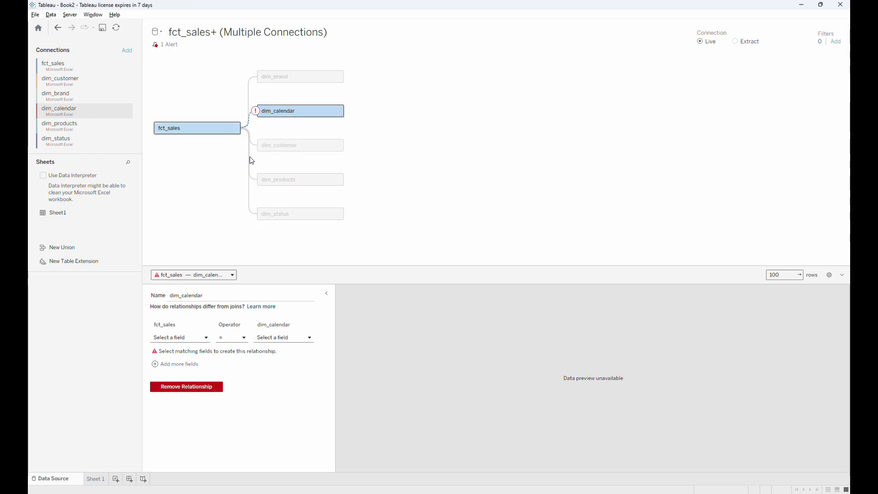
click(192, 339)
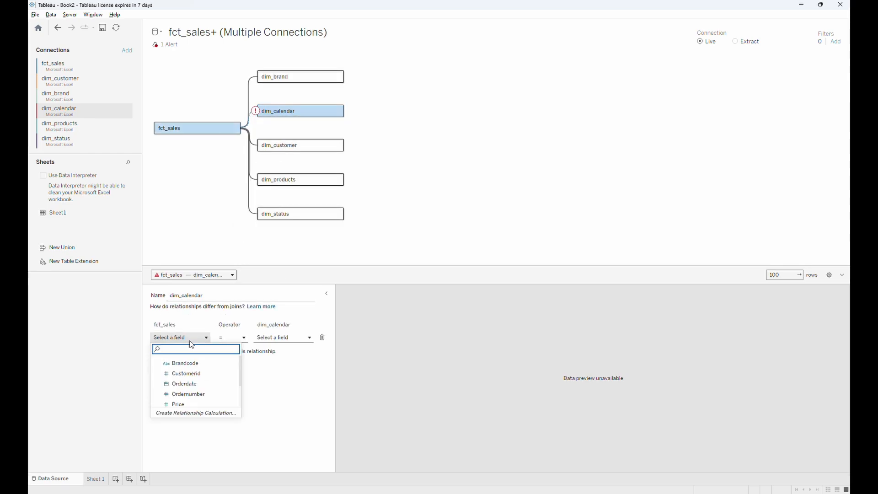
click(199, 384)
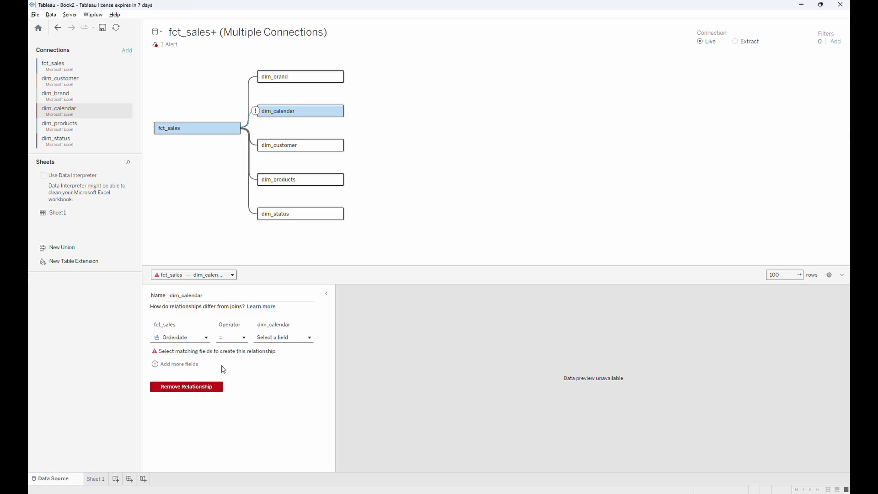
click(286, 338)
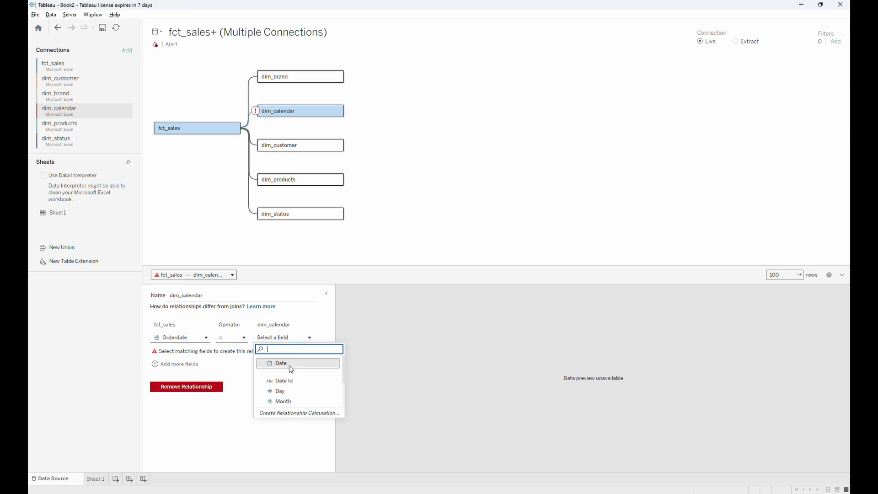
click(292, 364)
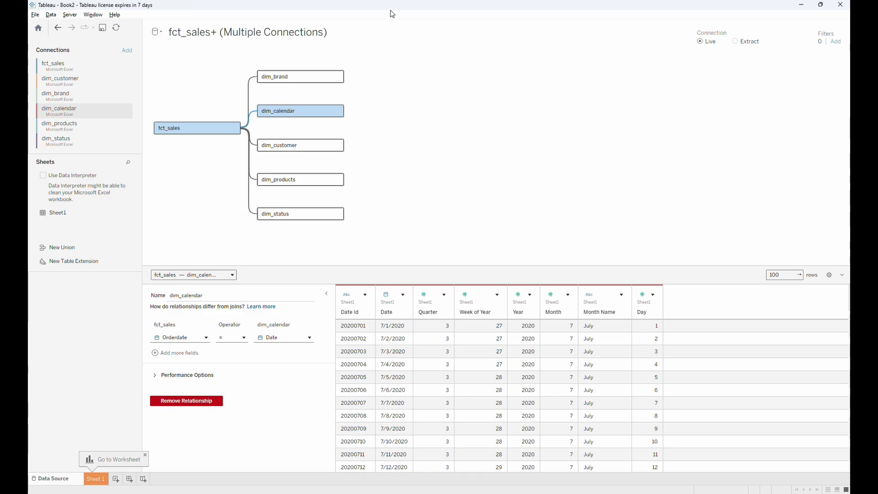
Review the fct_sales table and the matching fields of its relationships to dim_brand, dim_customer and dim_products
click(252, 89)
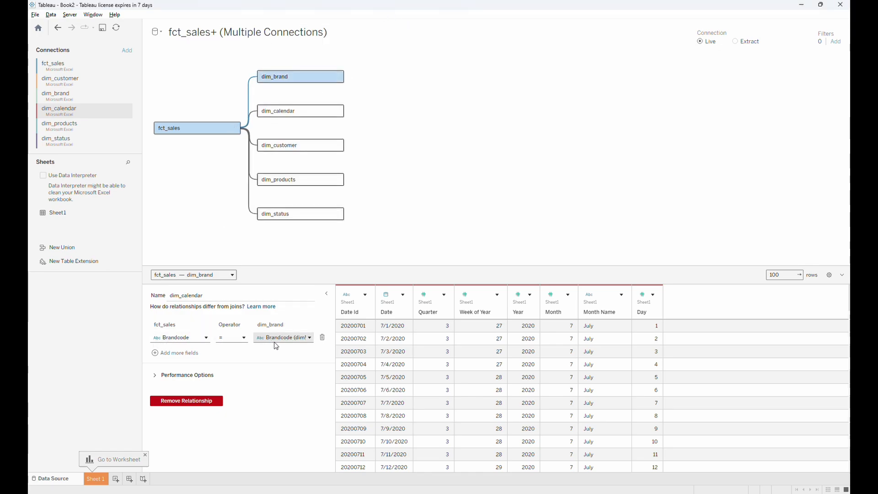
click(215, 129)
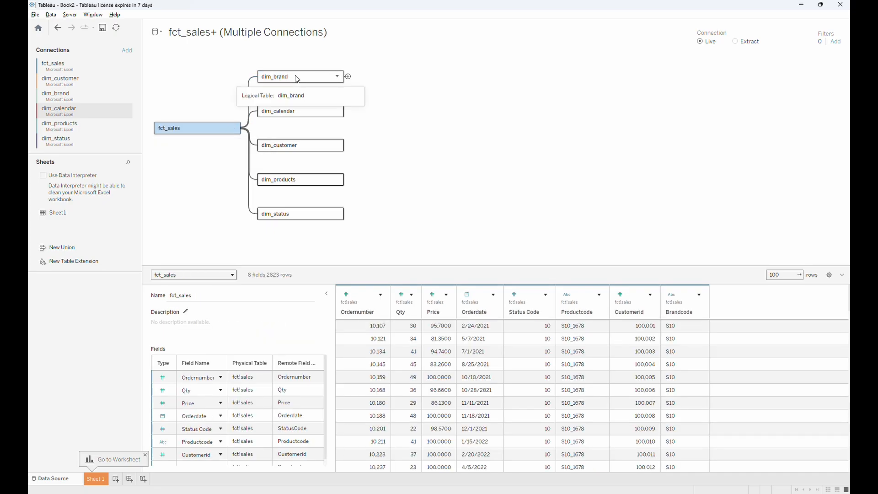
click(250, 140)
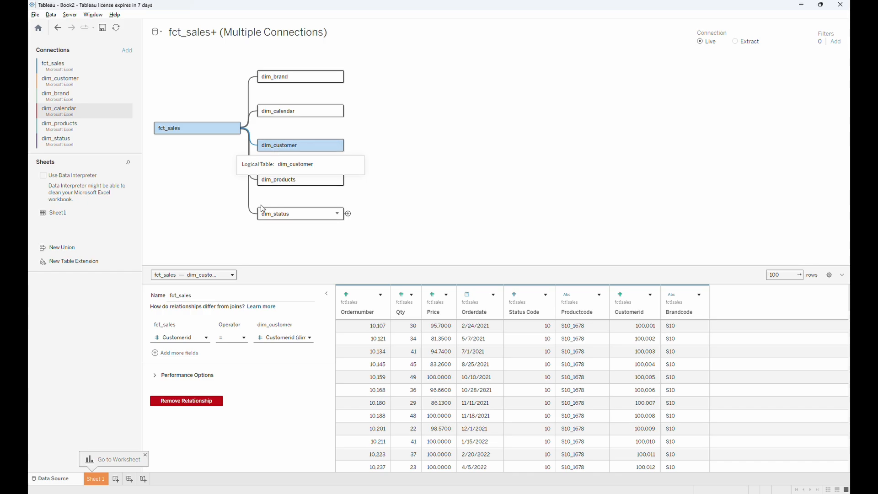
click(252, 181)
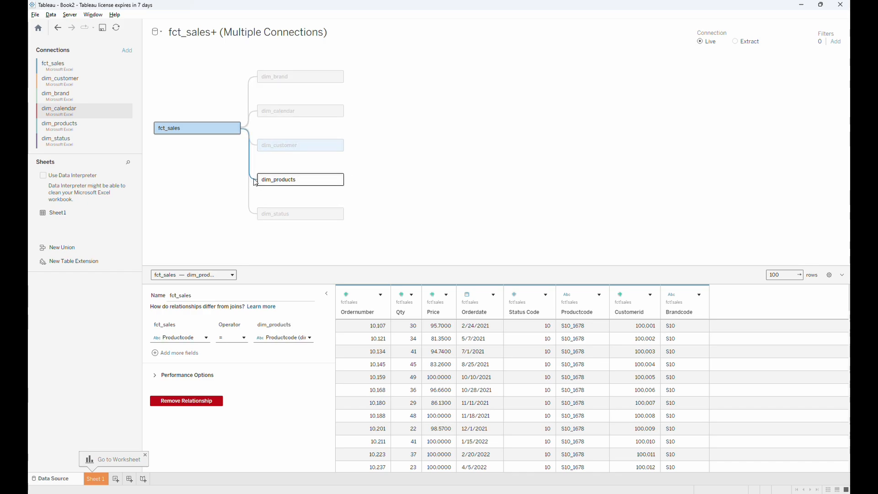
Review the matching fields of the relationship between fct_sales and dim_status
click(252, 214)
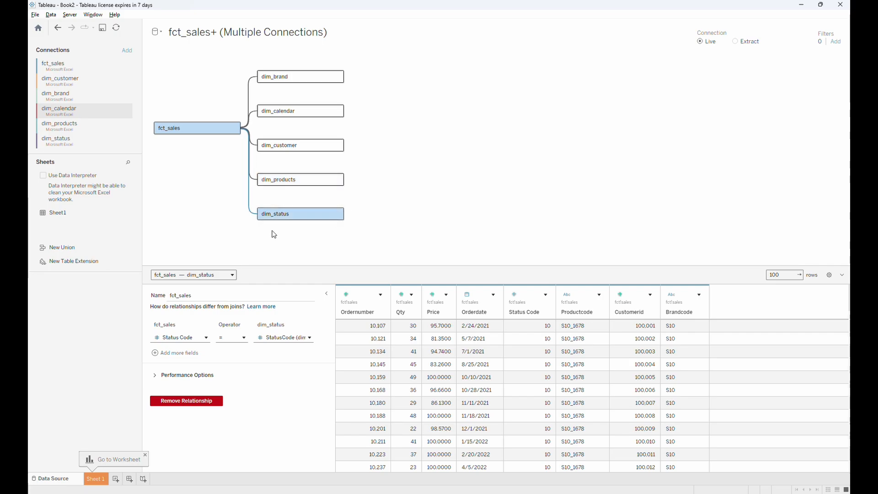
On the Sheet 1 worksheet, create a calculated field named Total Sales with the formula [Qty]*[Price]
click(96, 479)
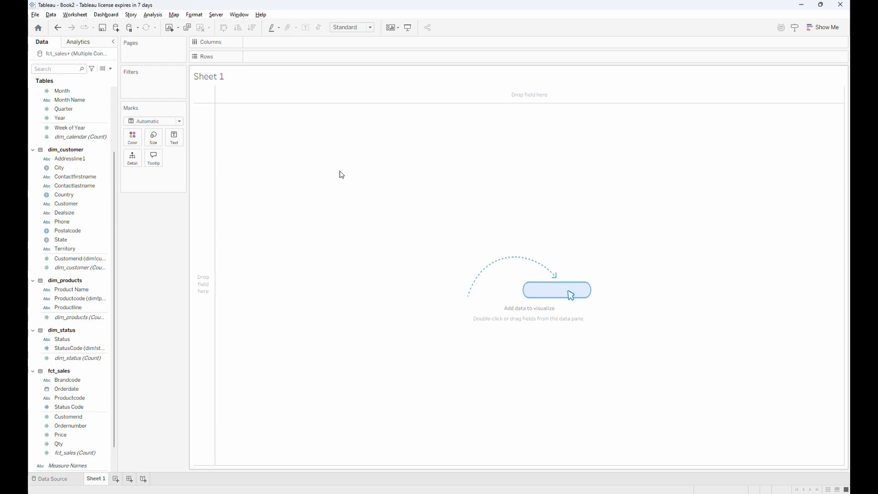
click(112, 68)
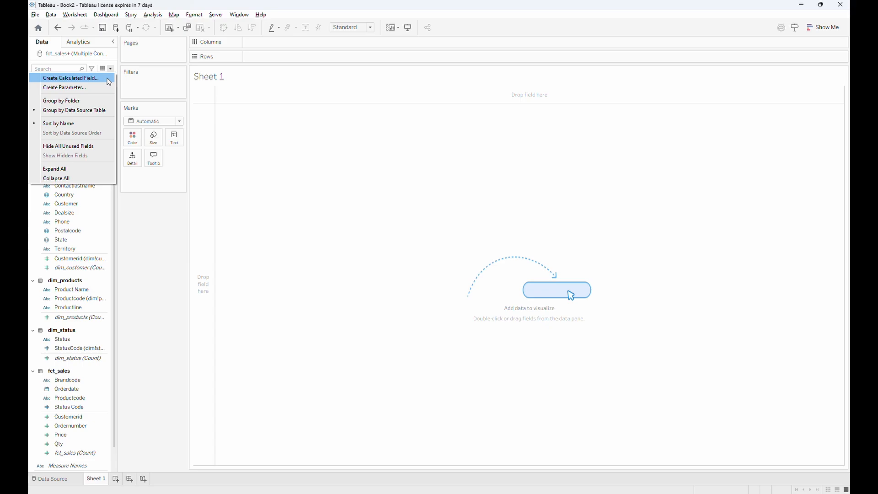
click(109, 82)
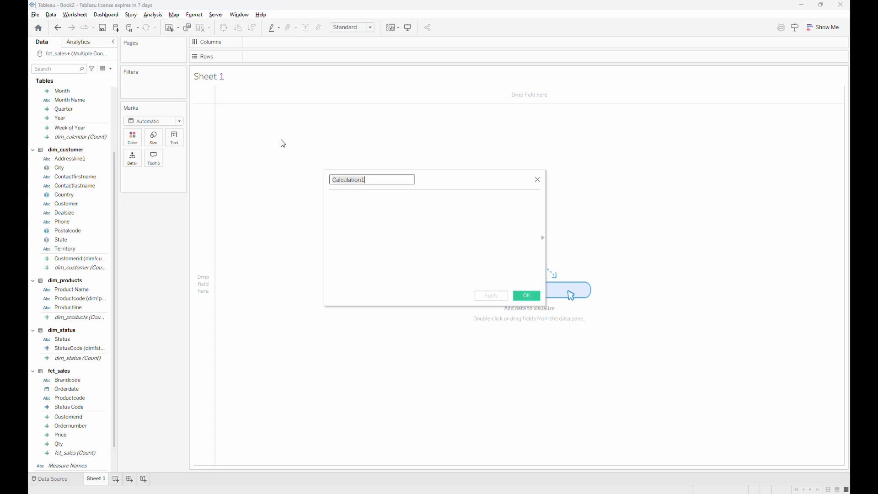
text(Tota)
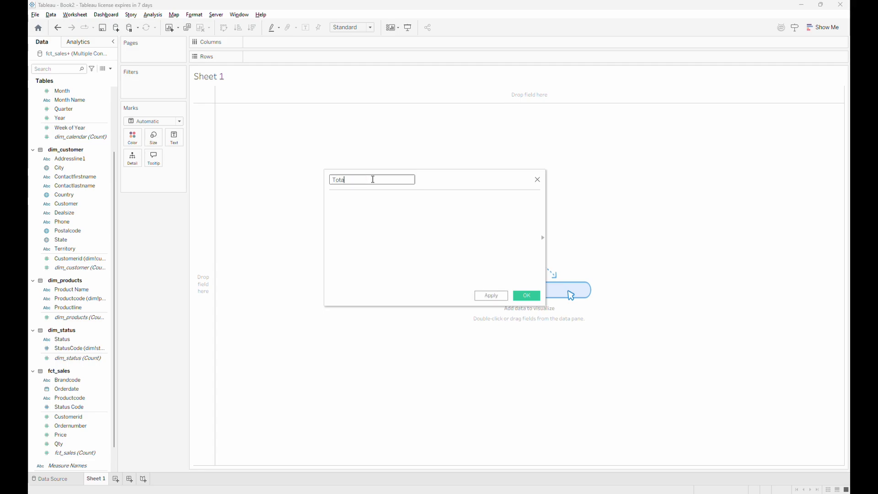
text(l Sales)
key(Tab)
text([Qty])
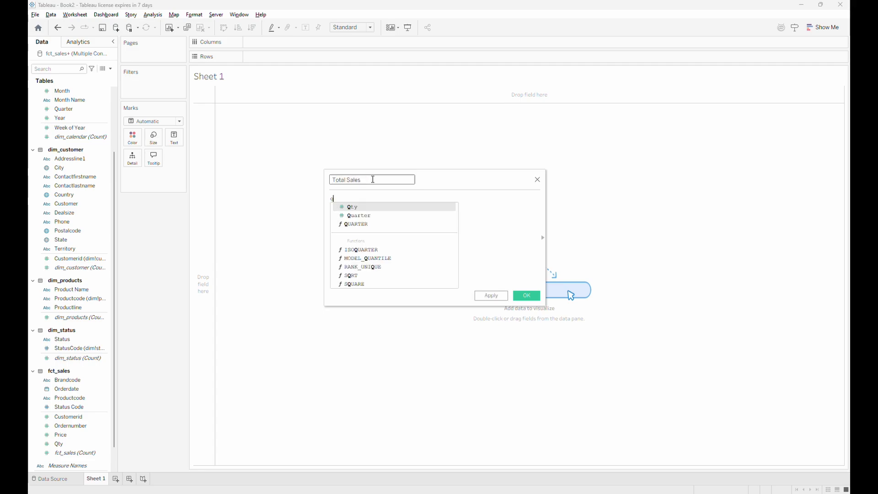
text(*[Price])
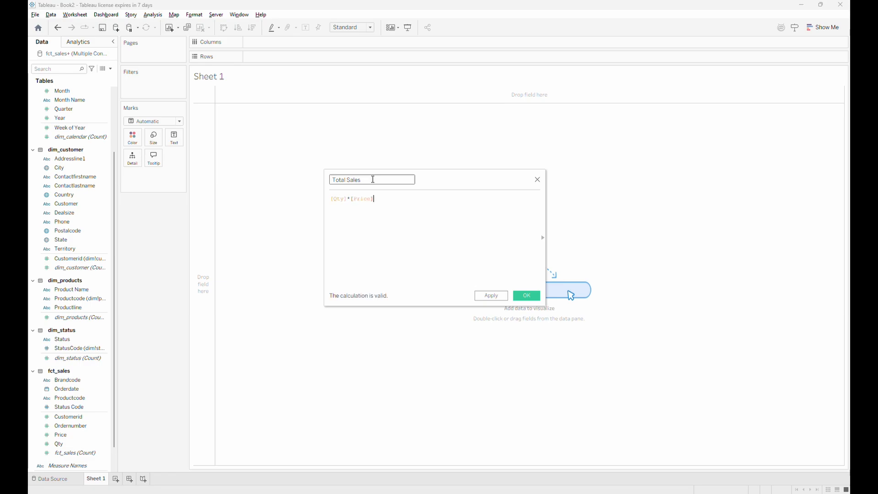
click(526, 296)
Create a calculated field named Sales % with the formula SUM([Qty]*[Price])/TOTAL(SUM([Qty]*[Price]))
click(110, 68)
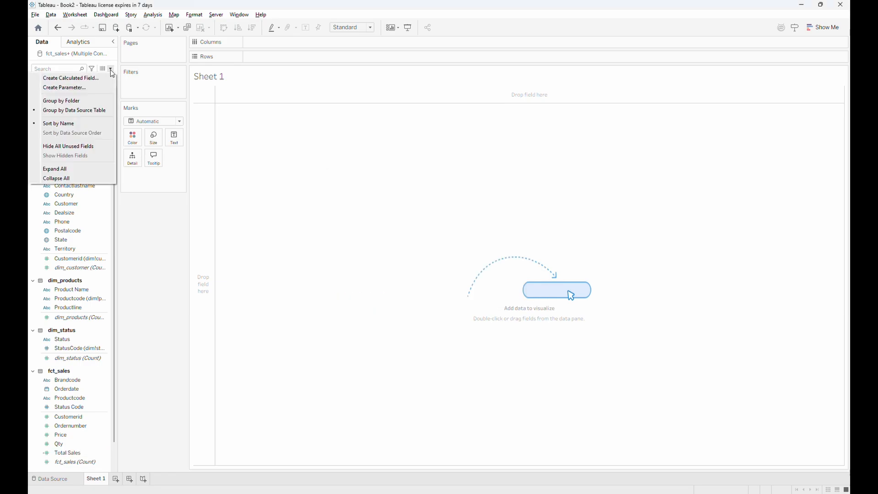
click(99, 80)
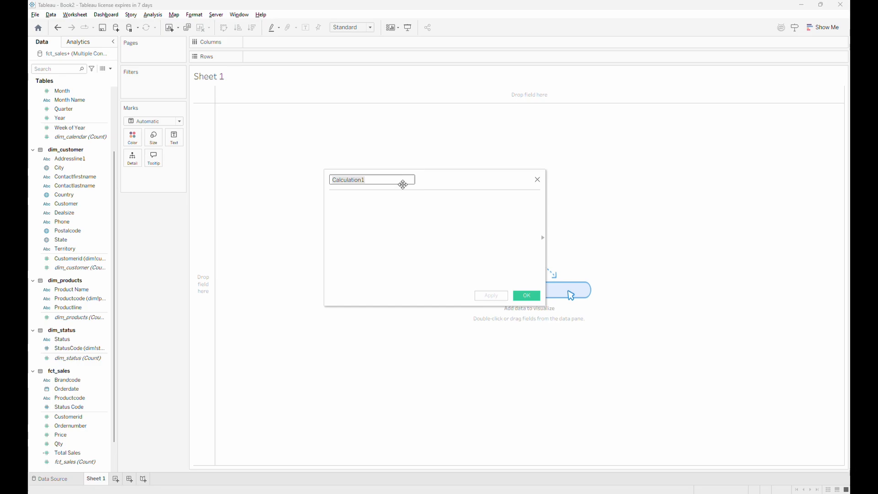
text(Sales %)
key(Tab)
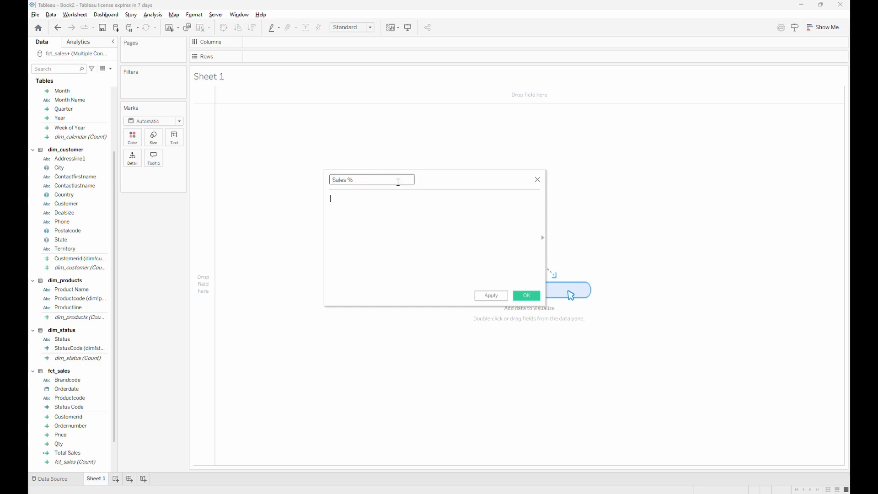
text(sum()
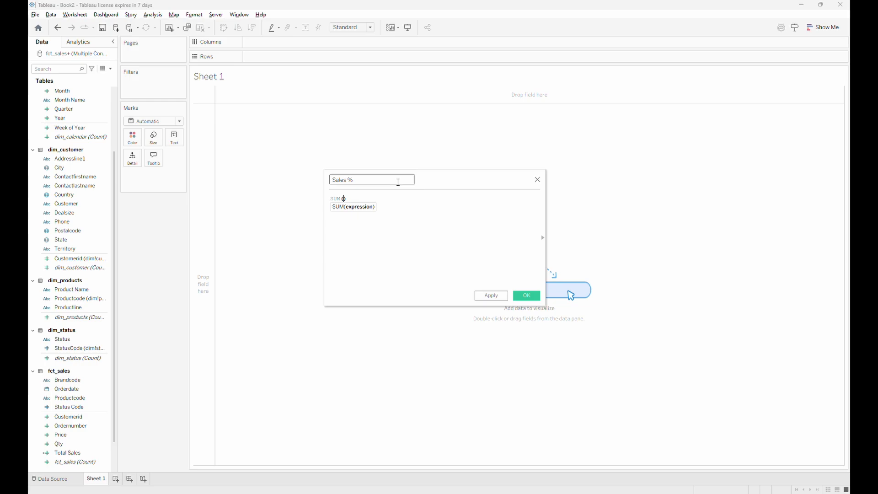
text(qty)
key(Return)
text(*price)
key(Return)
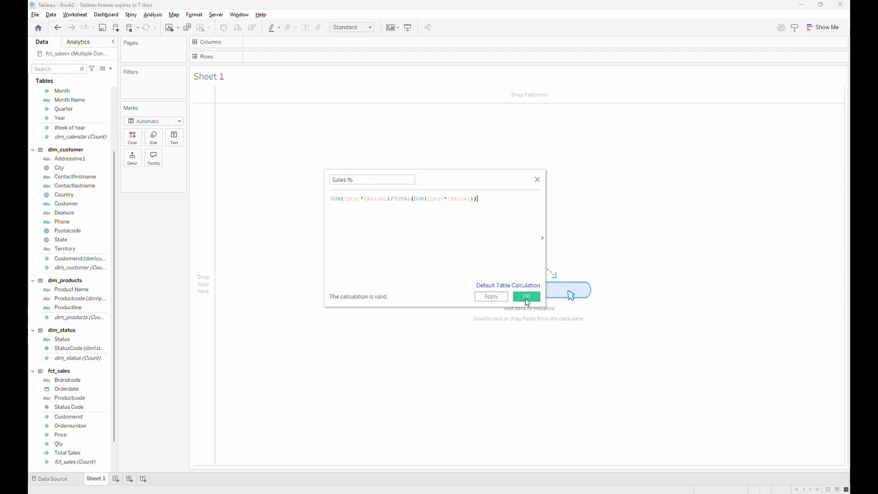
click(526, 297)
Create a calculated field named Sales Estimate with the formula SUM([Total Sales])/MONTH(MAX([Orderdate]))*12
click(111, 69)
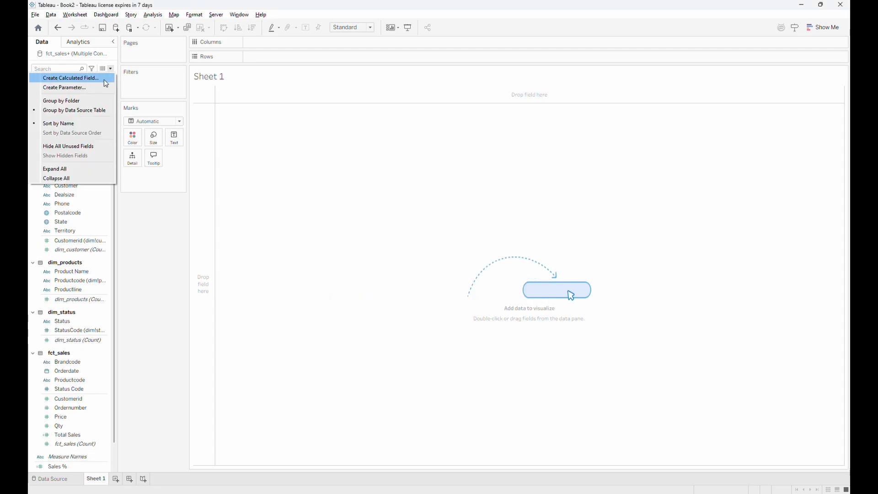
click(104, 80)
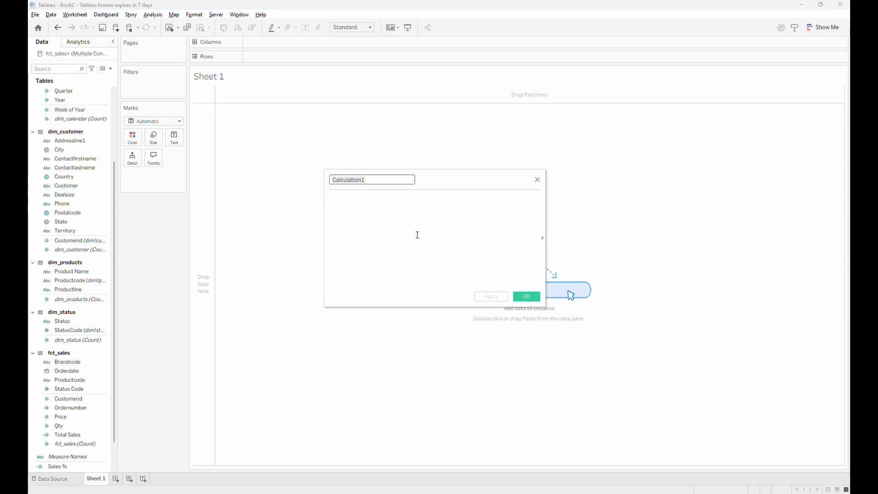
double_click(373, 180)
key(BackSpace)
text(Sales Estimate)
key(Tab)
text(SUM(total)
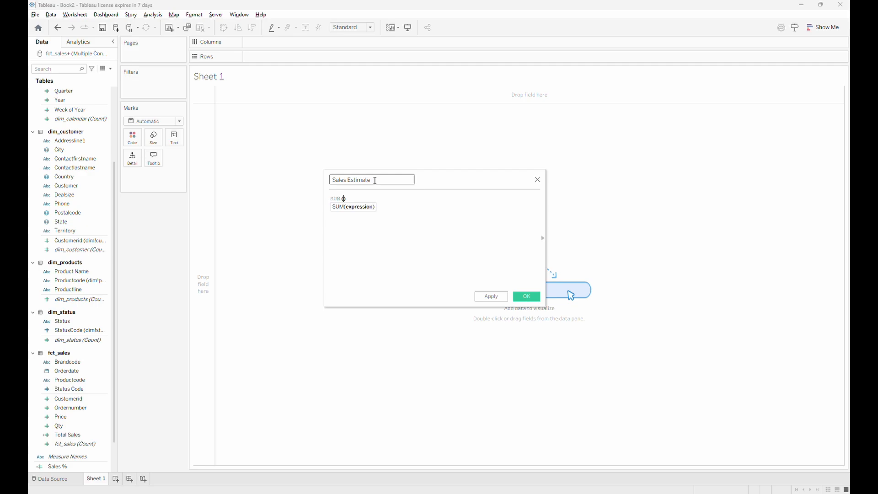
key(Down)
key(Return)
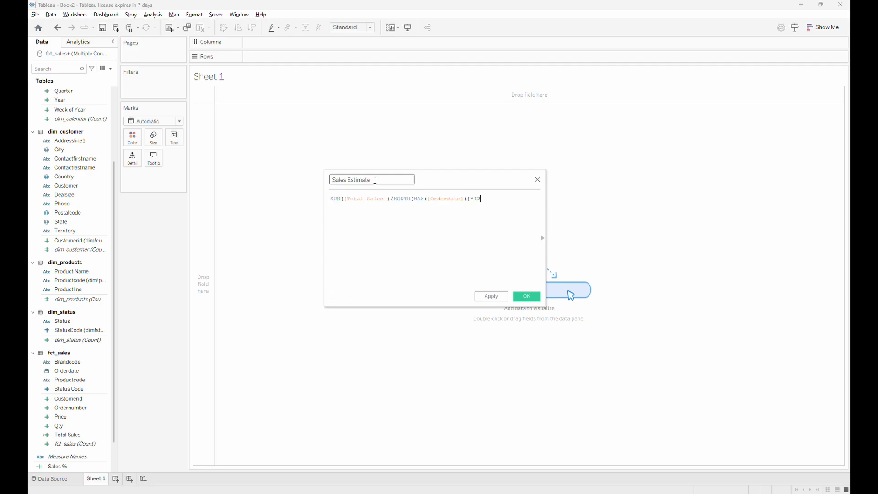
click(527, 296)
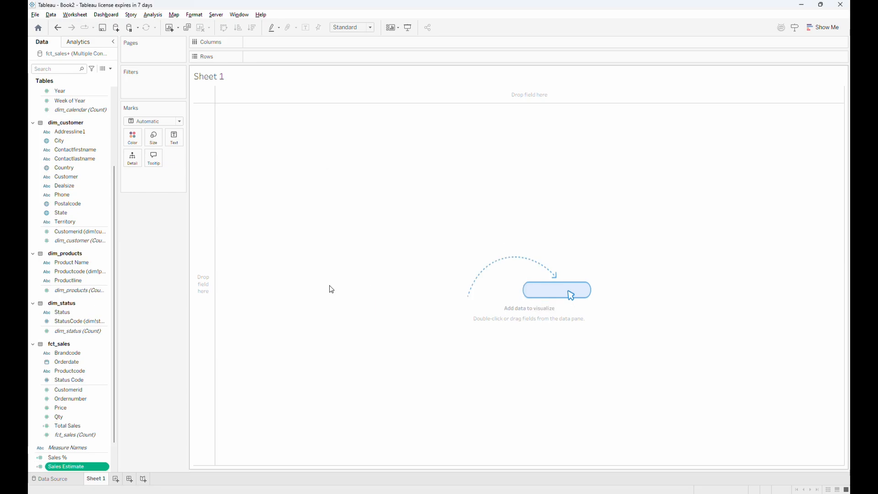
Create a calculated field named Qty Count with the formula COUNT([Qty])
click(109, 69)
click(84, 77)
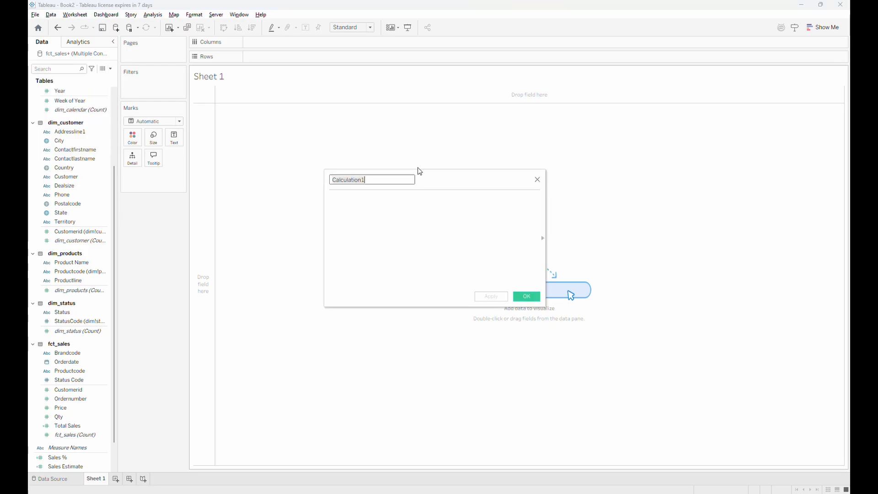
text(Qty C)
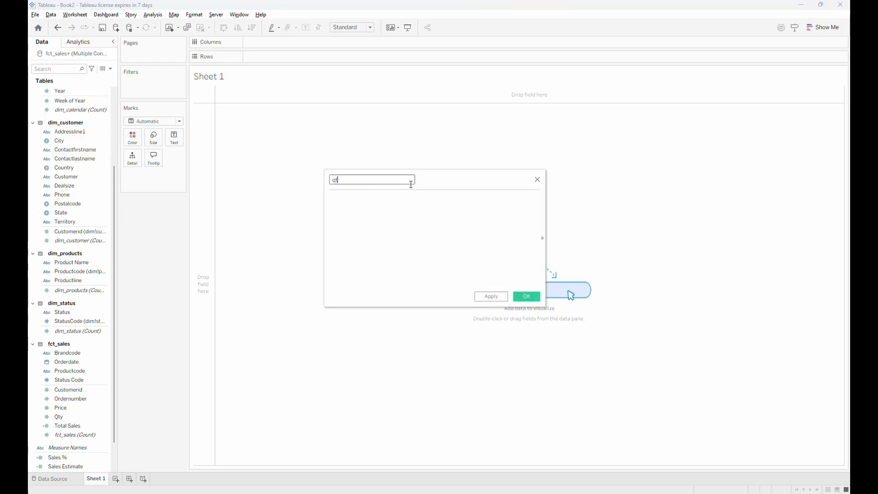
text(ount)
key(Tab)
text(cou)
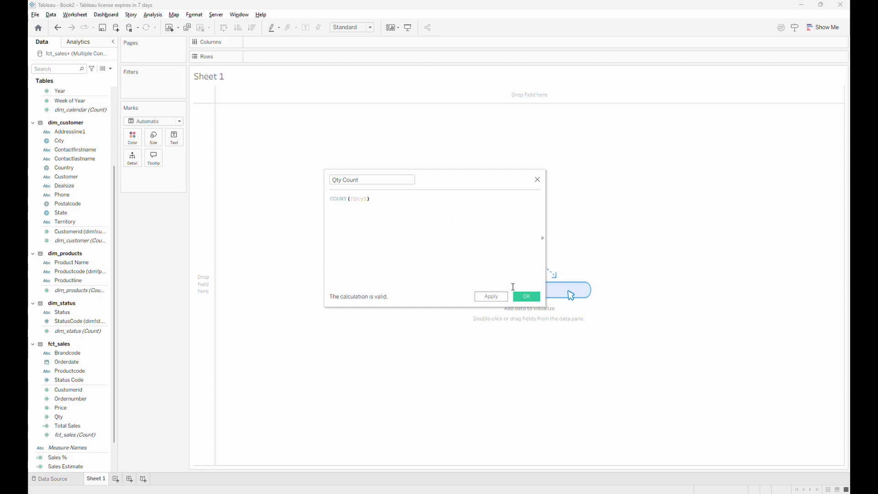
click(526, 299)
Start a calculated field named Classic & Vintage with the condition IF CONTAINS([Productline],"Cars") THEN
click(110, 69)
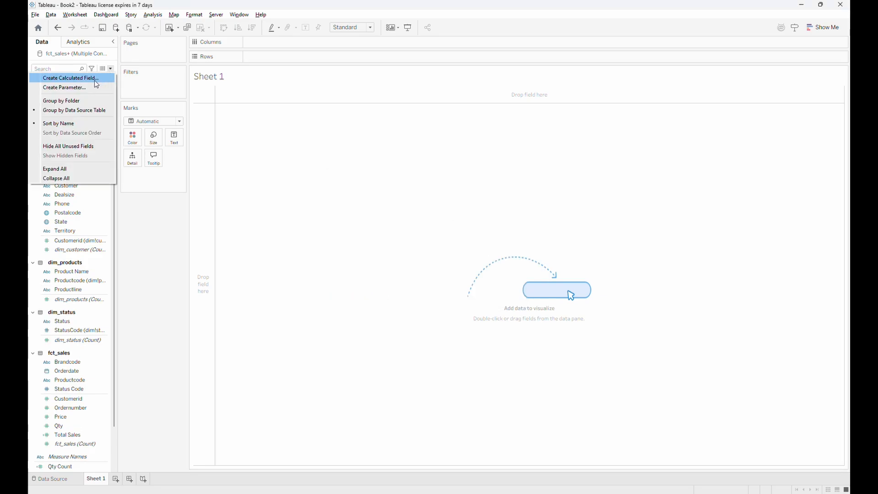
click(94, 81)
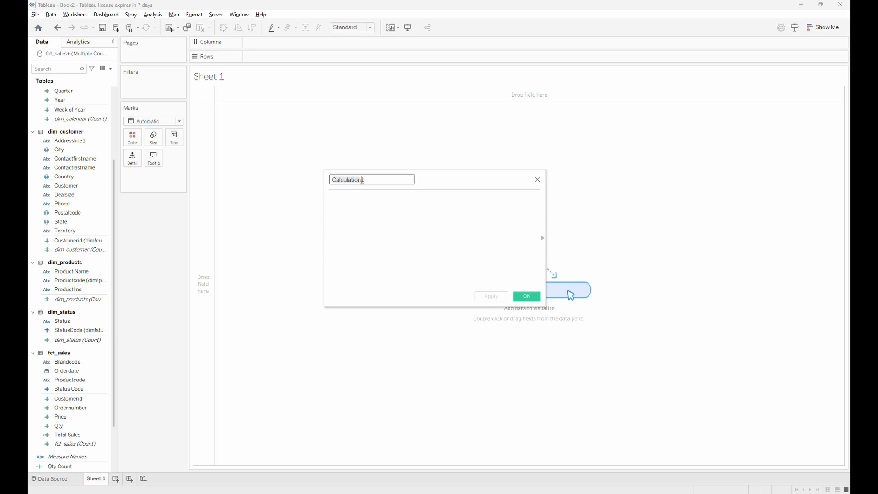
text(Classic & Vintage)
click(408, 203)
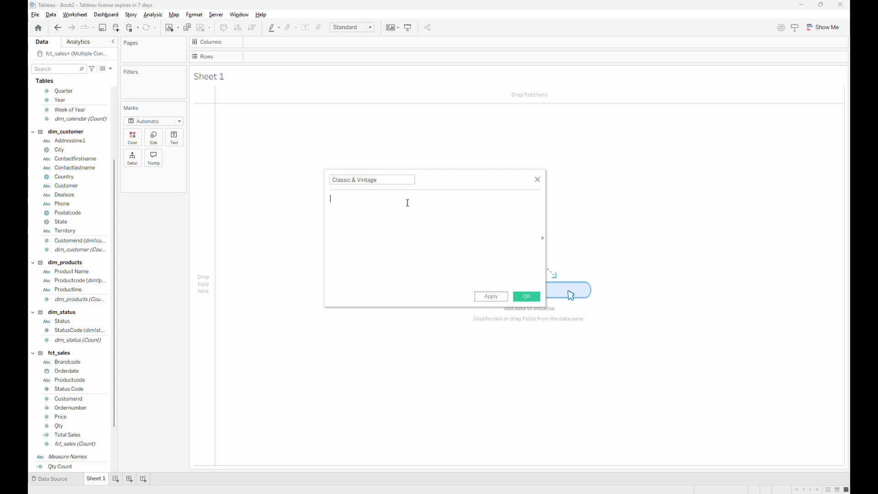
text(IF conta)
key(Down)
key(Down)
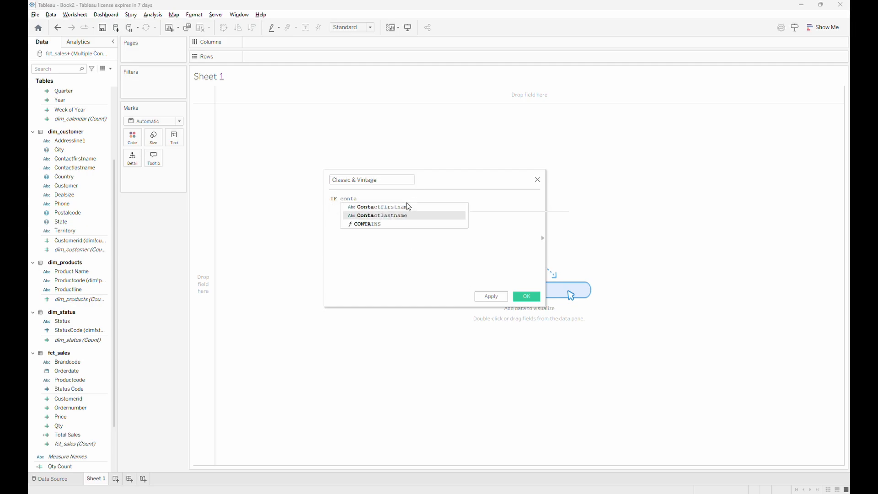
key(Return)
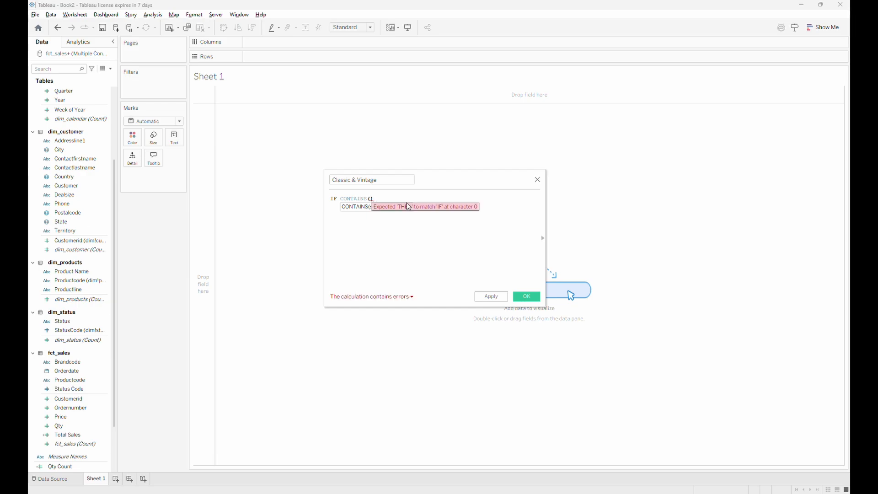
text(prod)
key(Down)
key(Down)
key(Down)
key(Return)
text(,"Cars") THEN)
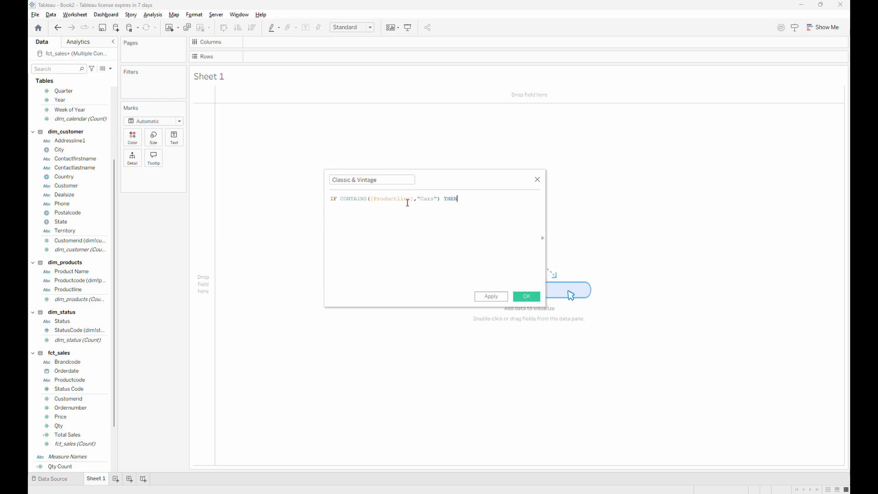
Complete the Classic & Vintage formula with "Classic & Vintage Cars" ELSE "Other Product Lines" END and save the field
key(Return)
text("Classic & Vintage Cars" Els)
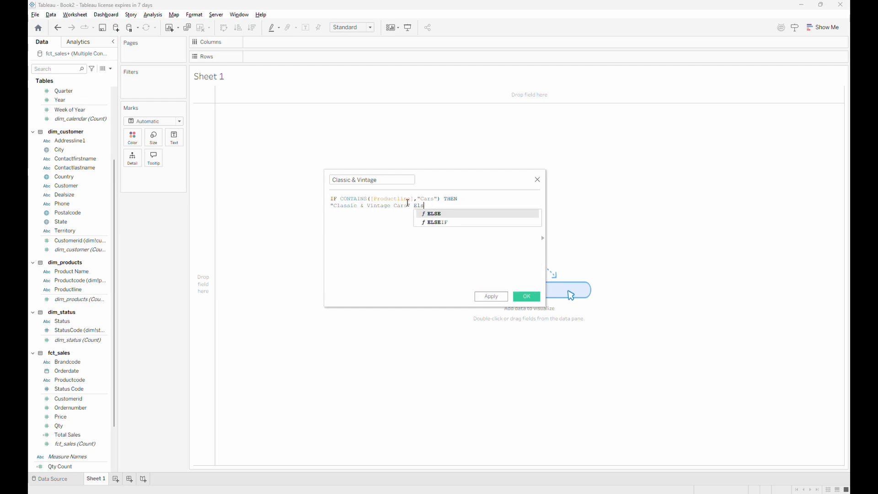
key(Return)
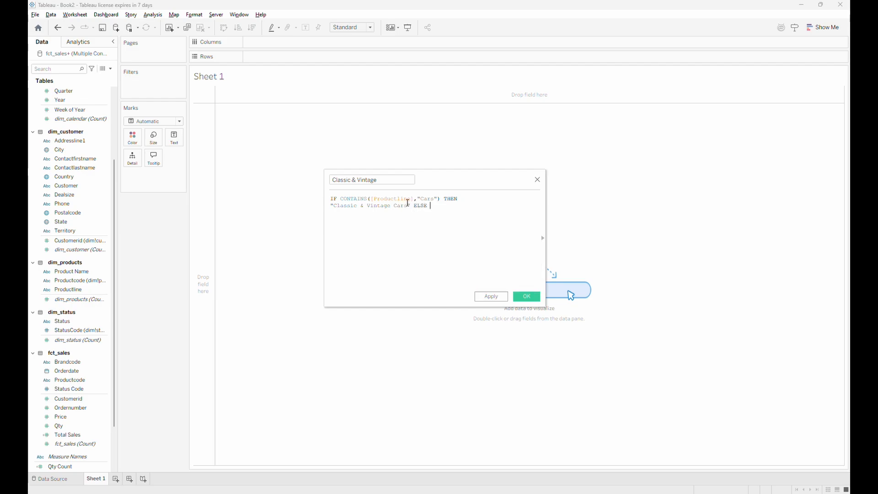
text("H)
text(ther Product)
text( Lines" E)
text(nd)
click(527, 299)
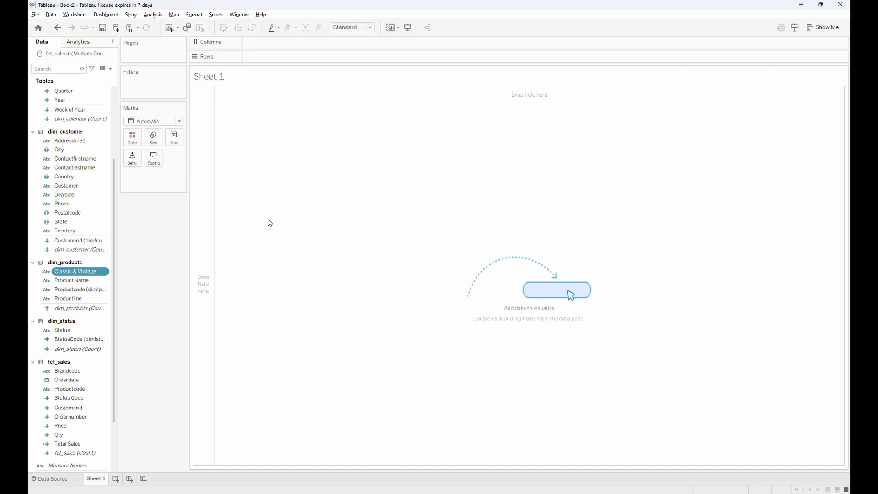
Add the Total Sales measure to the Sheet 1 view and set the view fit to Entire View
scroll(93, 371, down, 2)
click(94, 369)
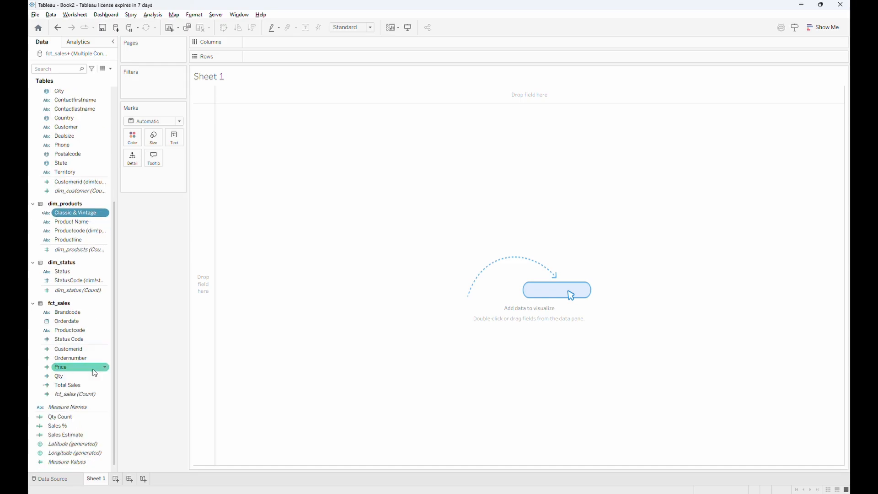
click(82, 407)
drag(68, 385, 434, 250)
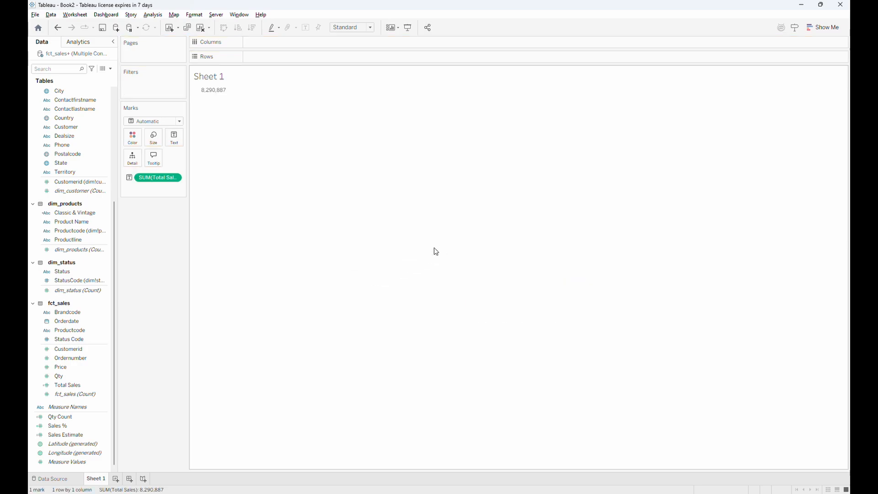
click(352, 27)
click(358, 61)
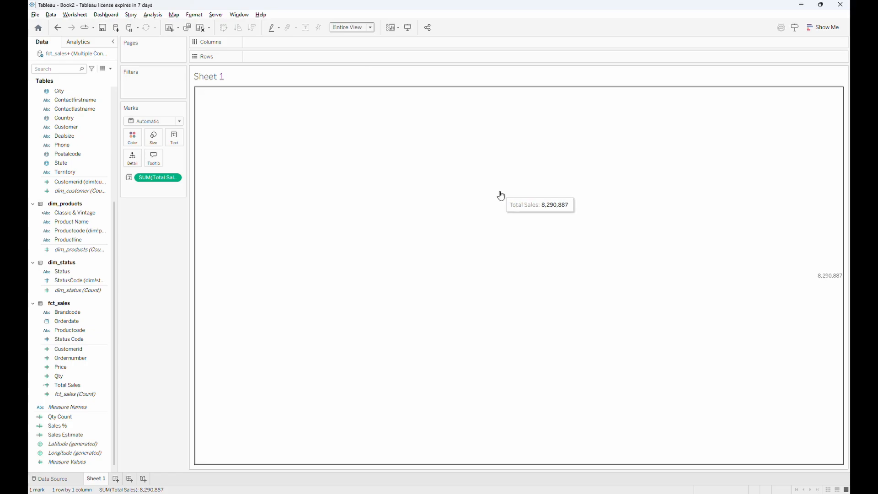
Change the worksheet title to Total Sales and make it bold and centred
double_click(216, 78)
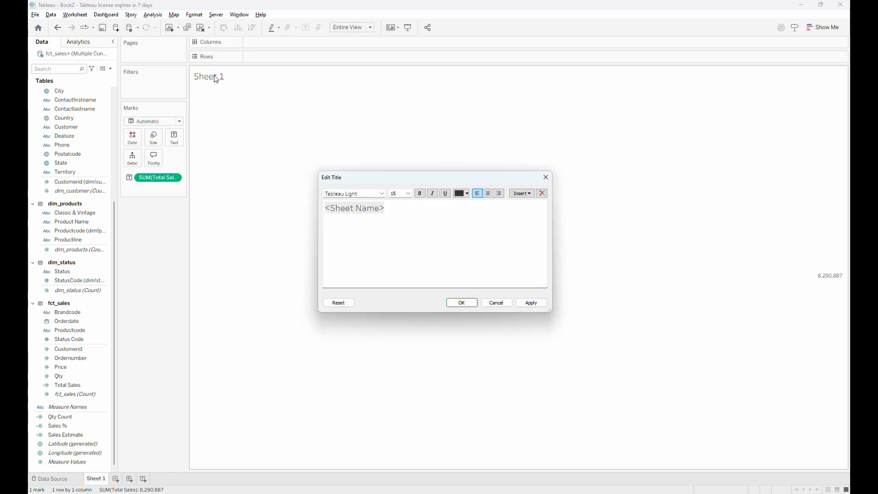
key(ctrl+a)
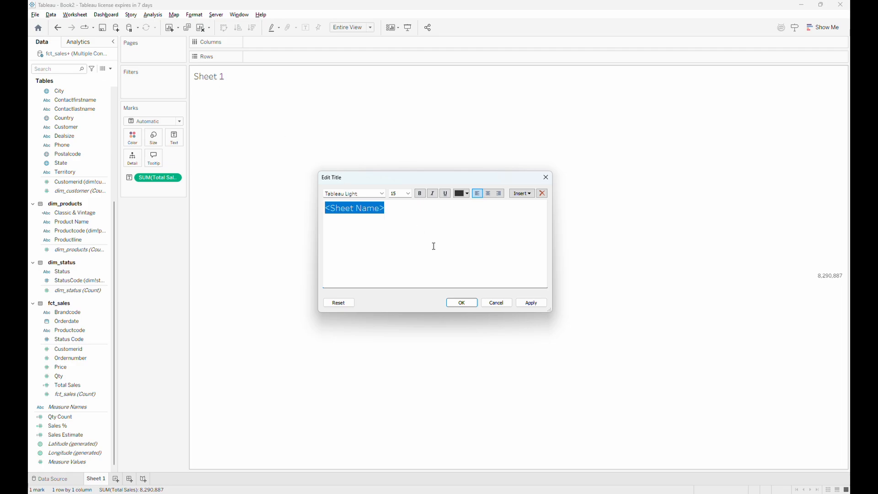
text(Total Sales)
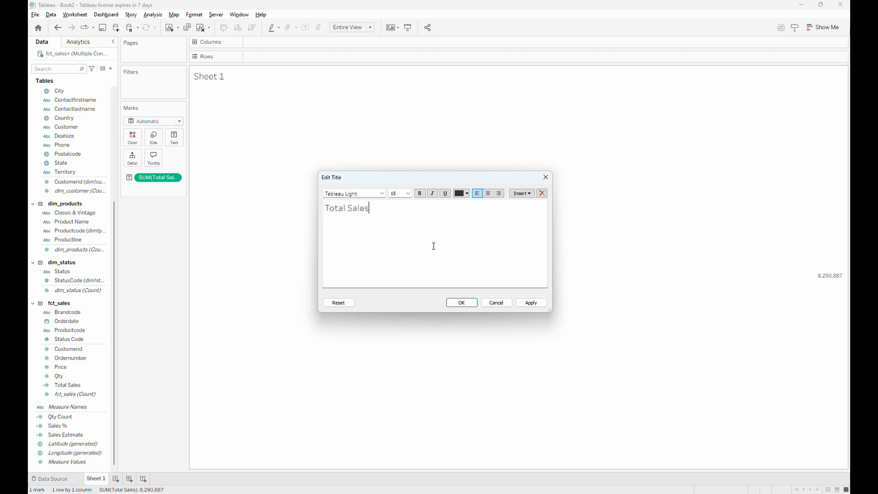
key(ctrl+a)
click(420, 193)
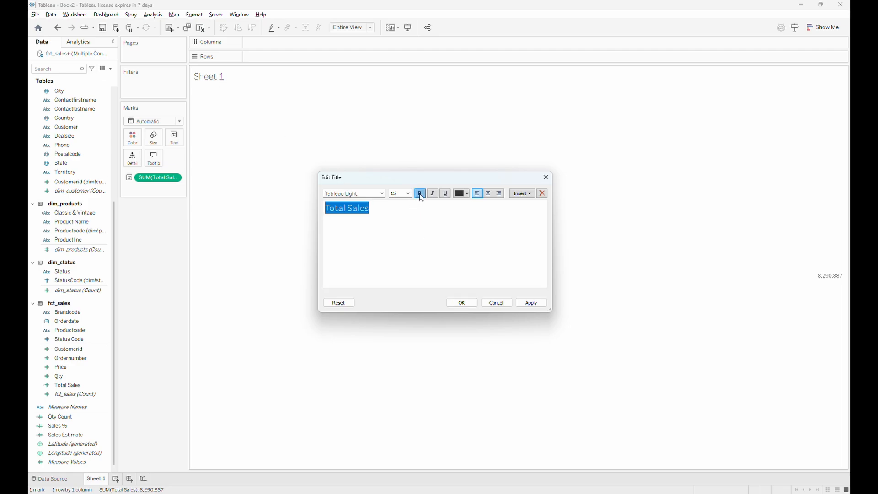
click(488, 193)
click(468, 302)
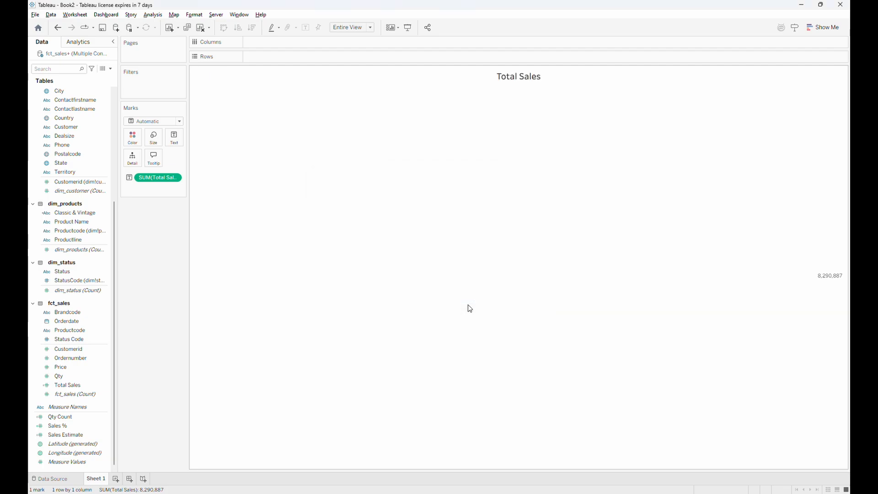
Set the worksheet's default font size to 18 so the Total Sales number is larger
right_click(781, 292)
key(Escape)
click(90, 108)
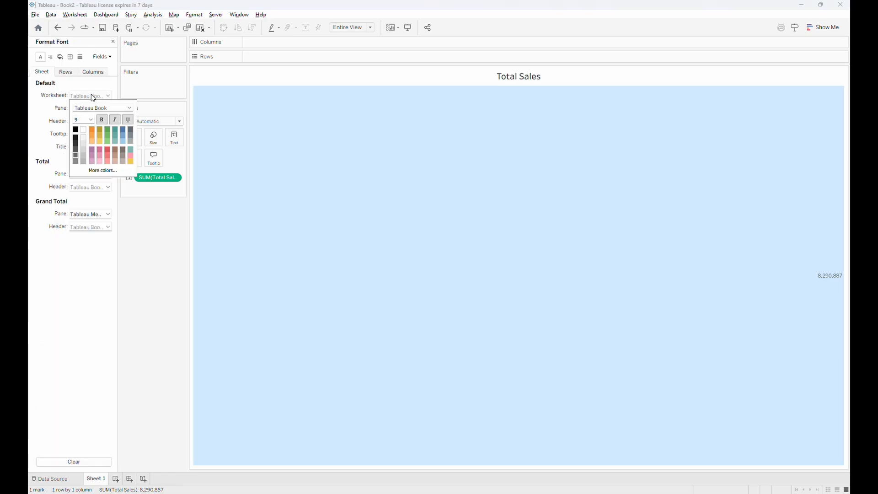
click(84, 120)
text(18)
key(Return)
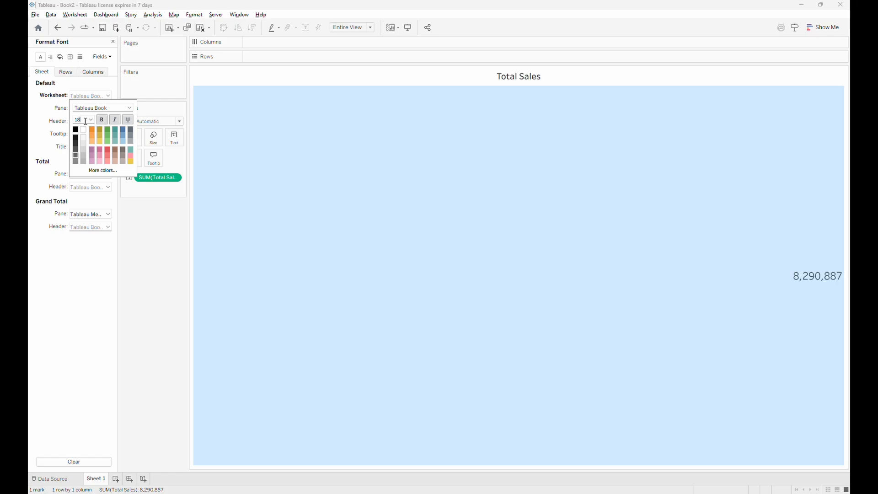
click(92, 241)
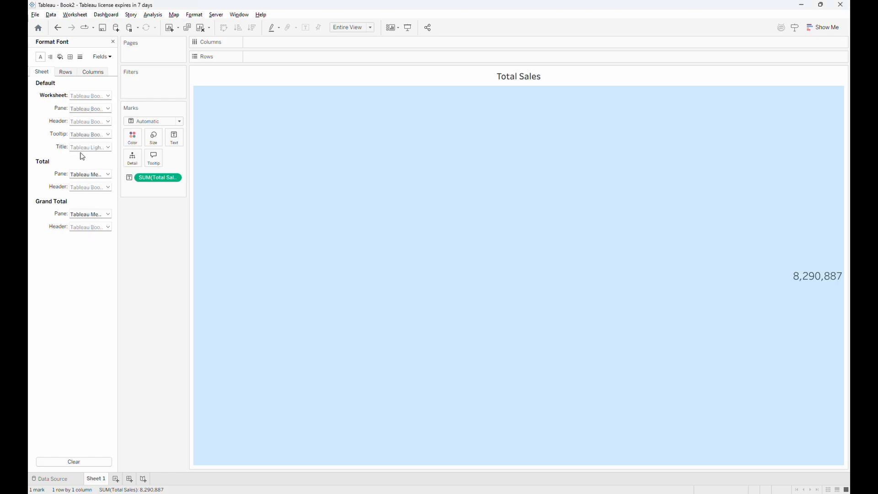
Centre the pane's default horizontal alignment so the Total Sales figure sits mid-view
click(82, 113)
click(68, 79)
click(51, 57)
click(82, 95)
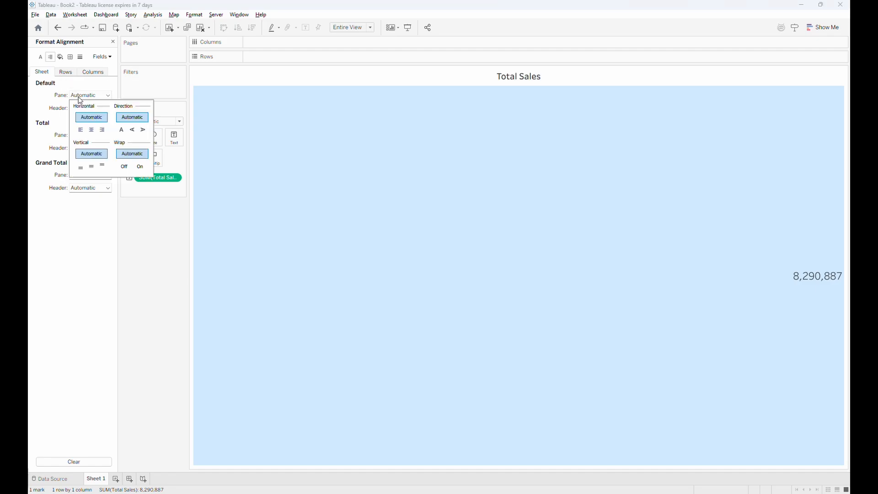
click(91, 131)
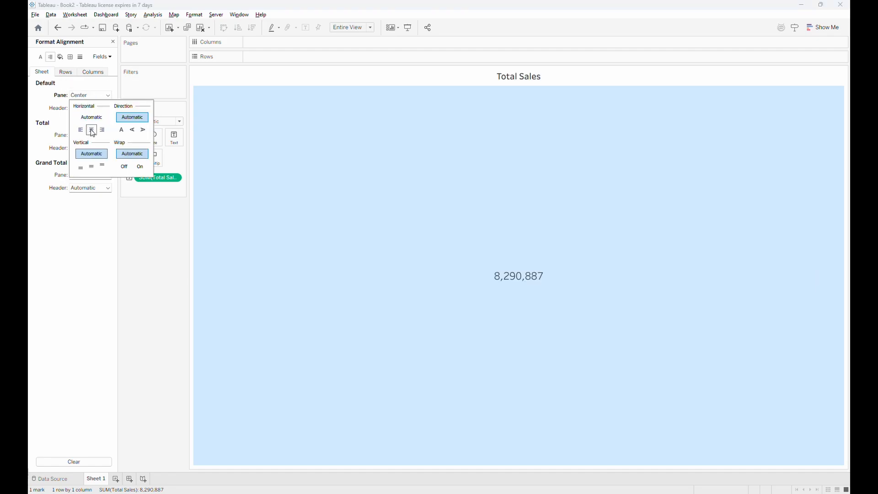
Shade the worksheet background with a light blue-grey colour
click(61, 58)
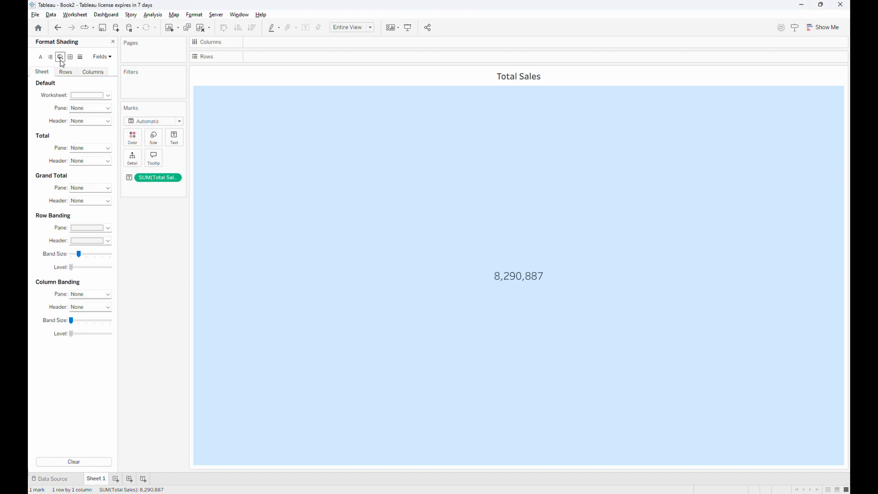
click(79, 96)
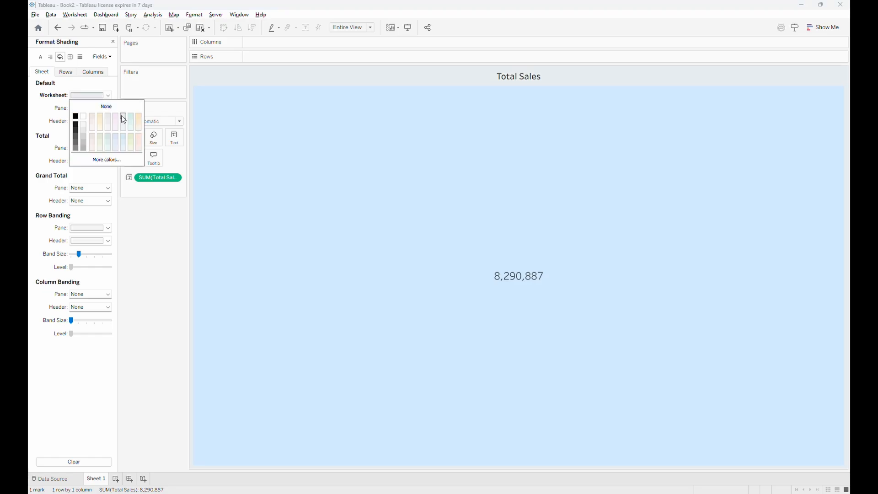
click(257, 154)
mouse_move(257, 275)
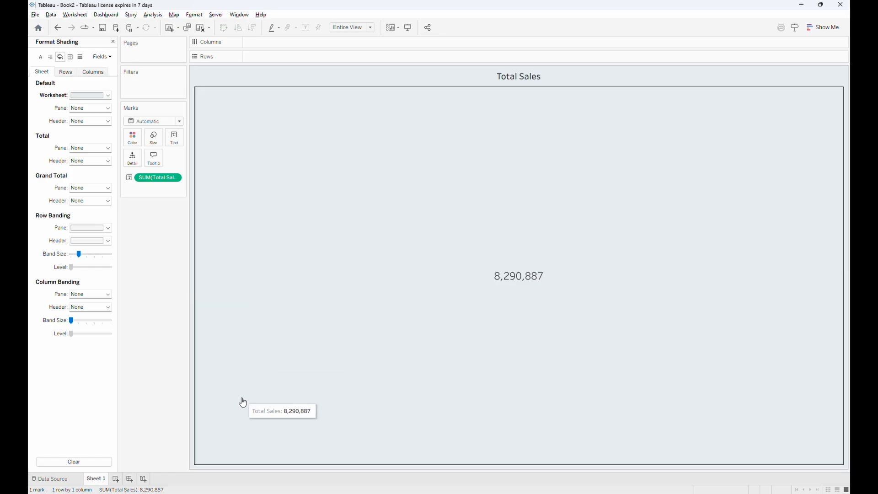
Rename the Sheet 1 worksheet as Total Sales
double_click(101, 479)
text(Total Sales)
key(Return)
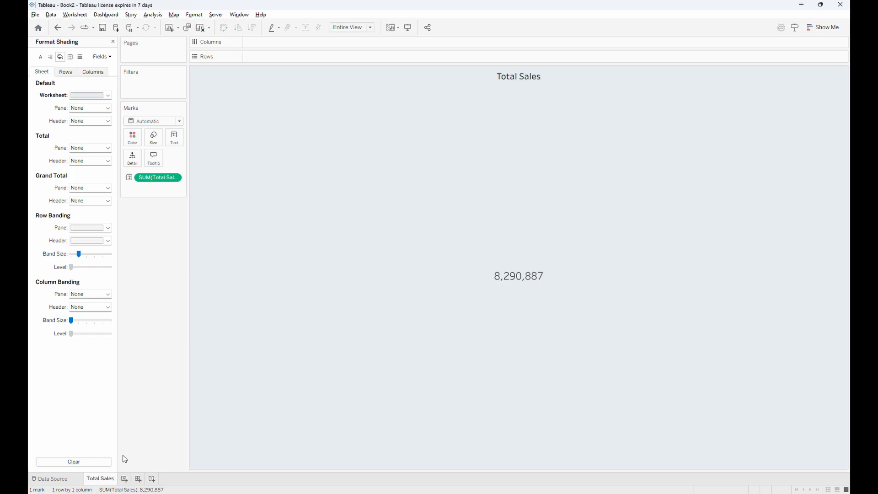
Duplicate the Total Sales worksheet and rename the copy as Sales Estimate
right_click(105, 486)
click(131, 398)
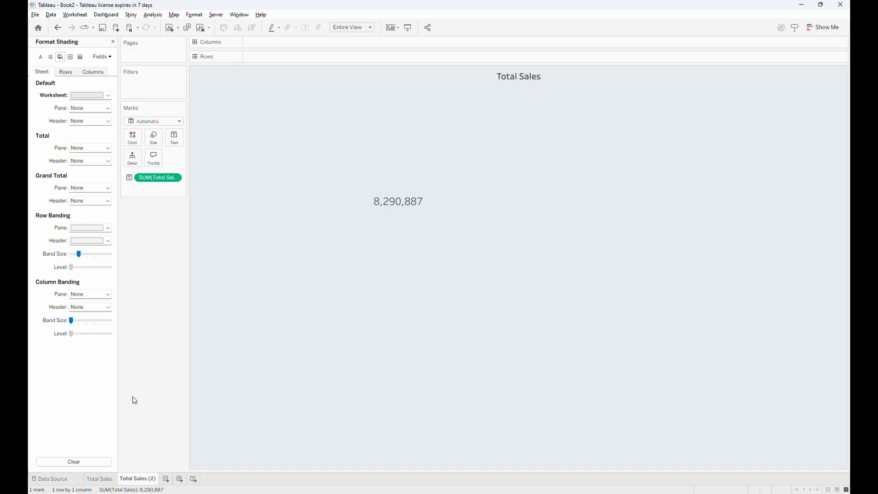
double_click(148, 475)
text(Sales Estimate)
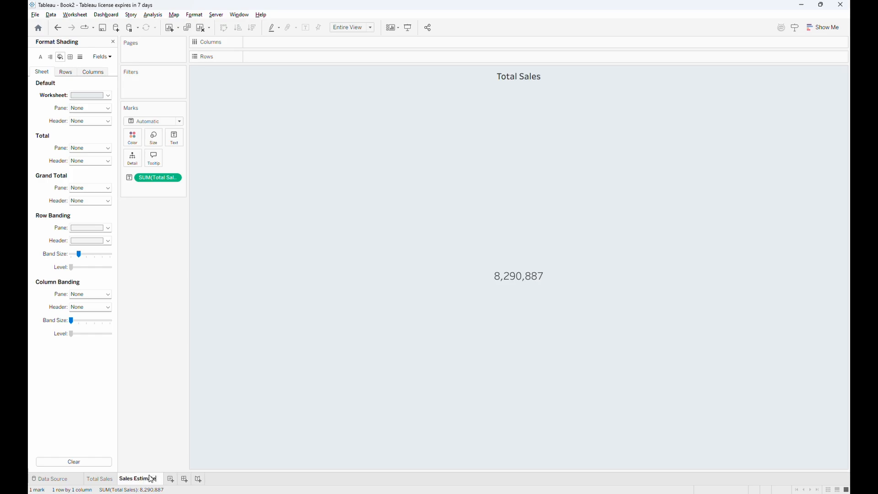
key(Return)
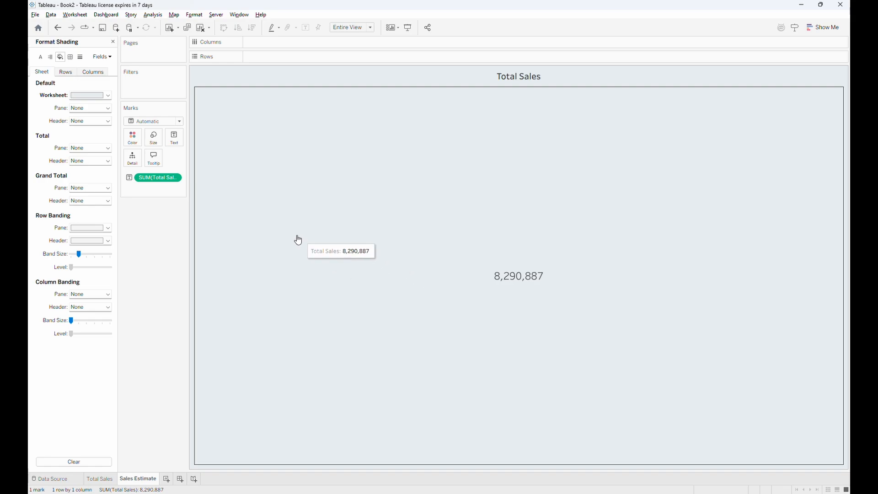
Replace the Total Sales measure with Sales Estimate in the Sales Estimate worksheet's view
click(113, 42)
drag(169, 182, 81, 289)
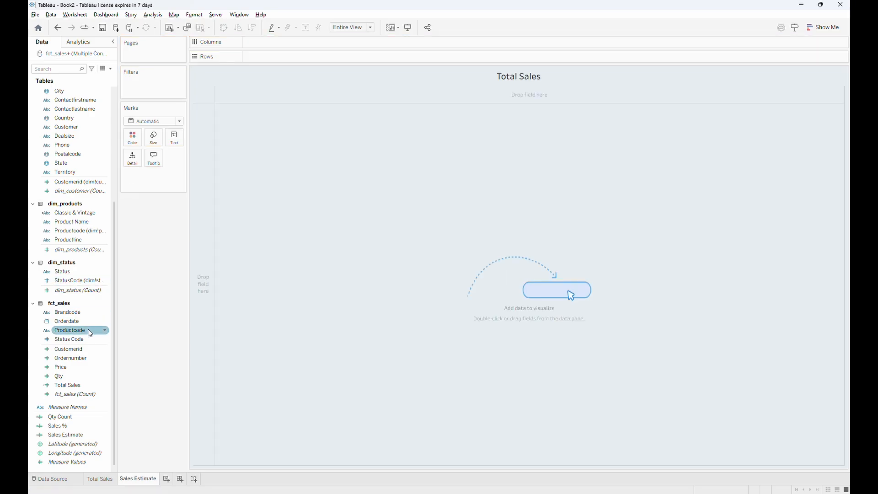
drag(66, 435, 462, 303)
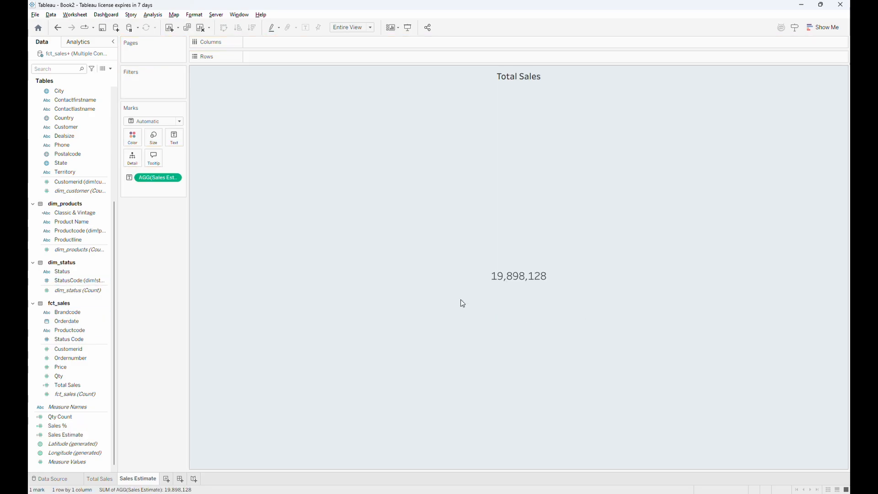
Change the title shown on the duplicated worksheet to Sales Estimate
double_click(536, 82)
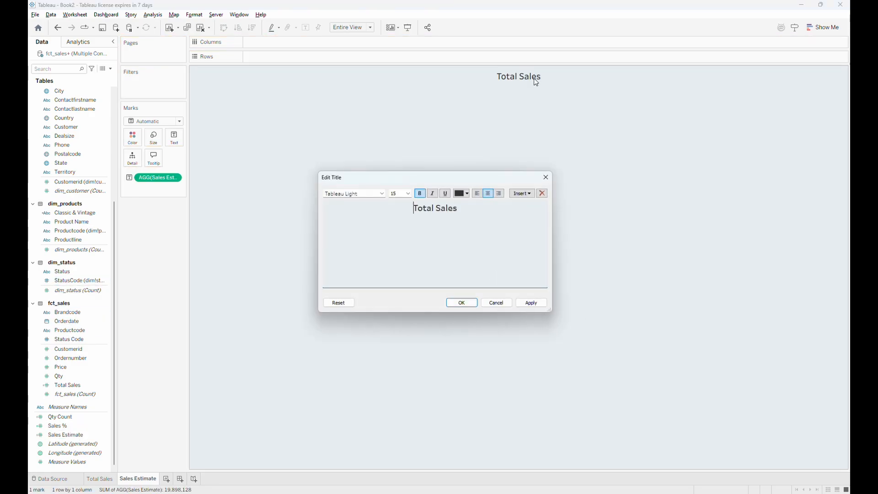
key(ctrl+a)
text(Sales Es)
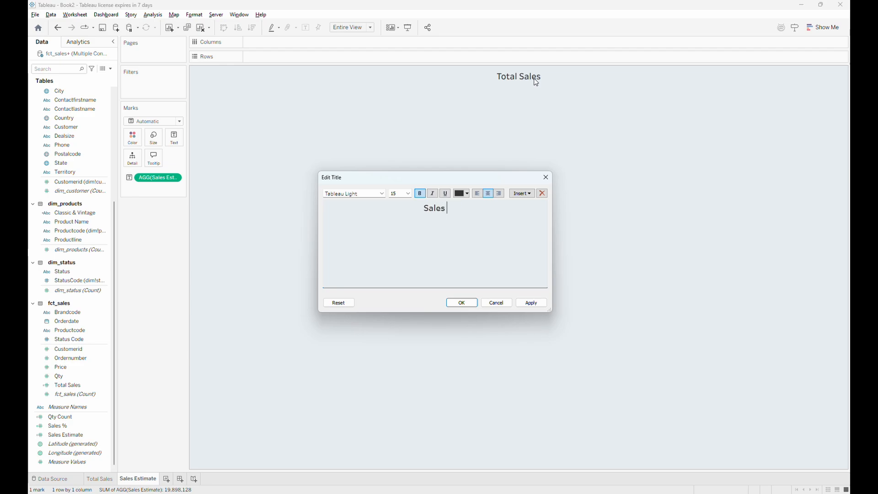
text(timate)
click(462, 303)
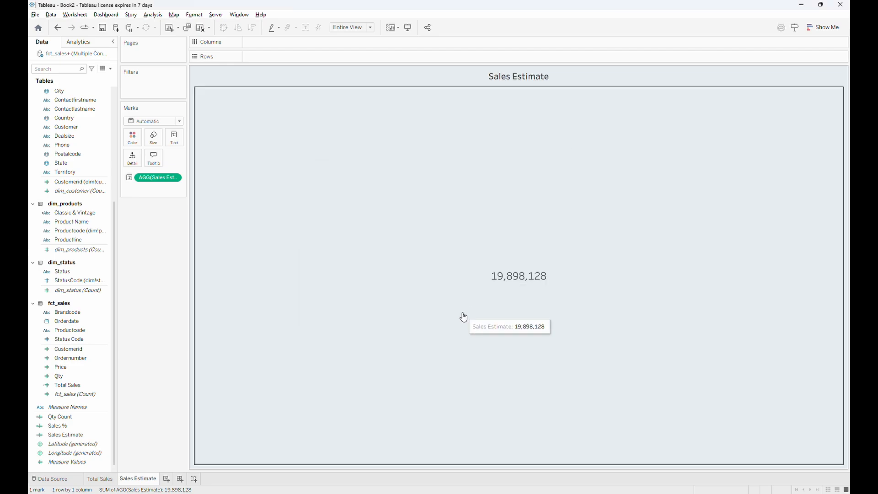
Duplicate the Sales Estimate worksheet and replace the copy's Sales Estimate measure with Qty Count
right_click(145, 484)
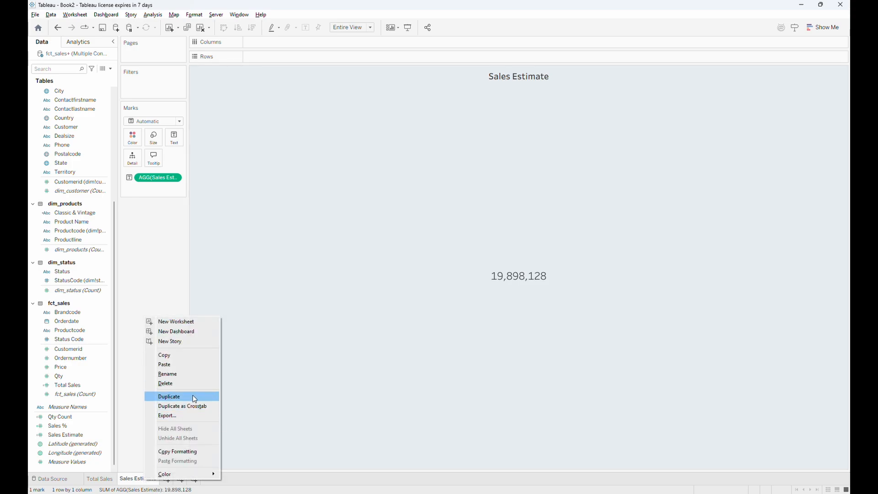
click(193, 396)
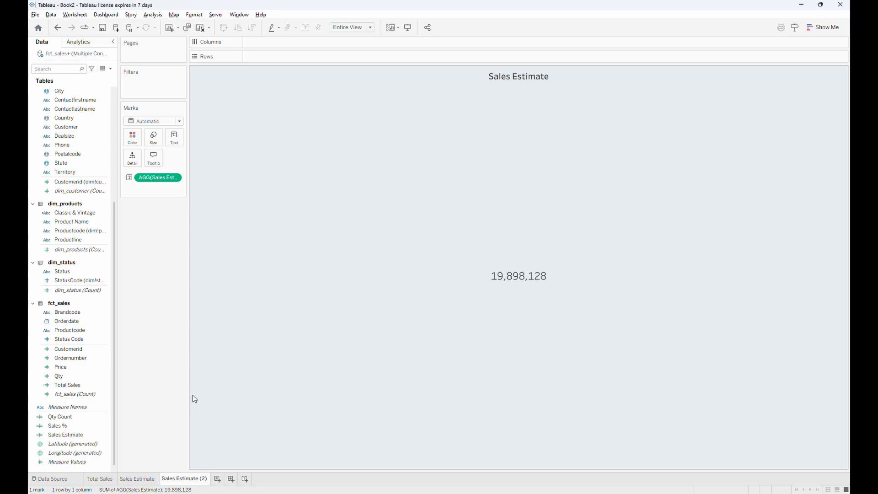
drag(162, 180, 74, 307)
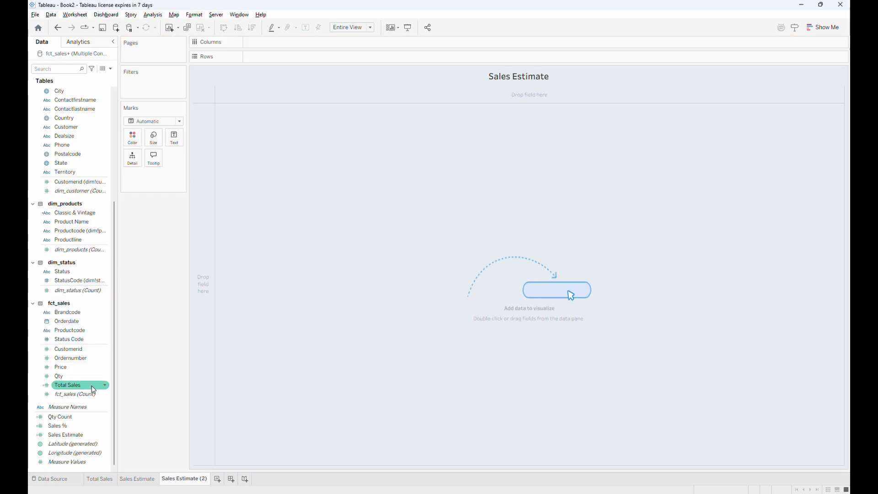
drag(69, 417, 355, 300)
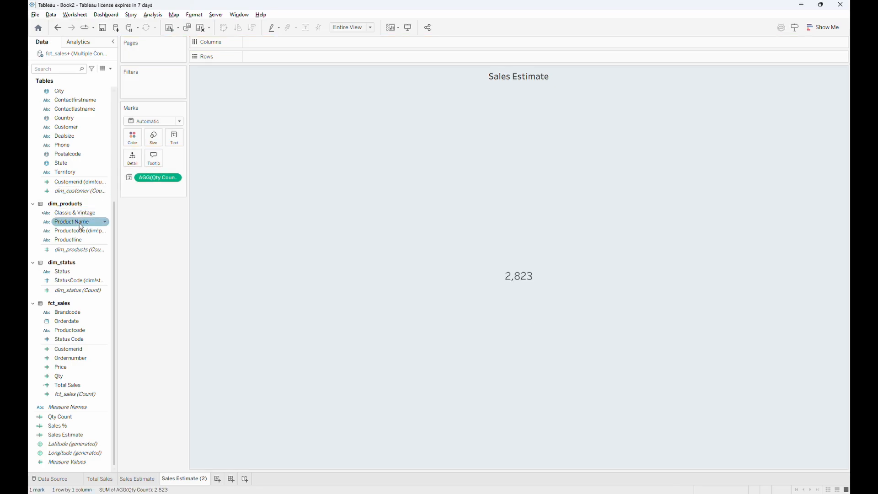
Filter the Qty Count view by Status, keeping only In Process
drag(63, 271, 150, 85)
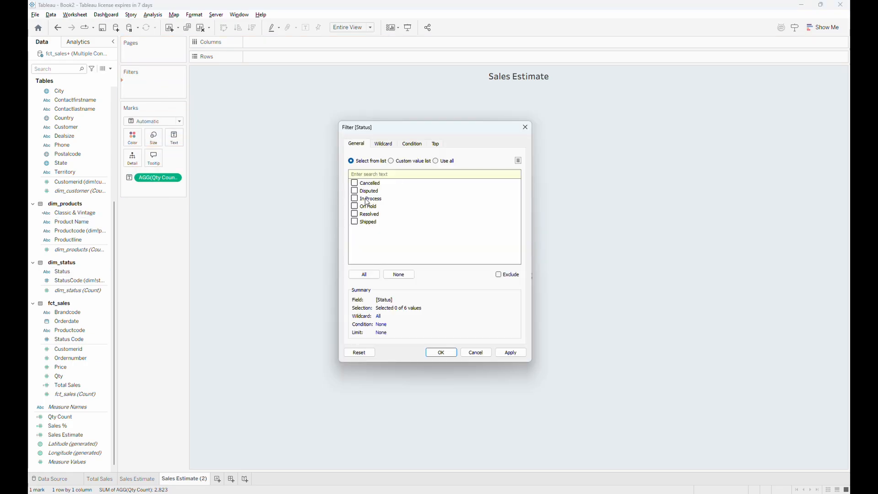
click(364, 200)
click(354, 198)
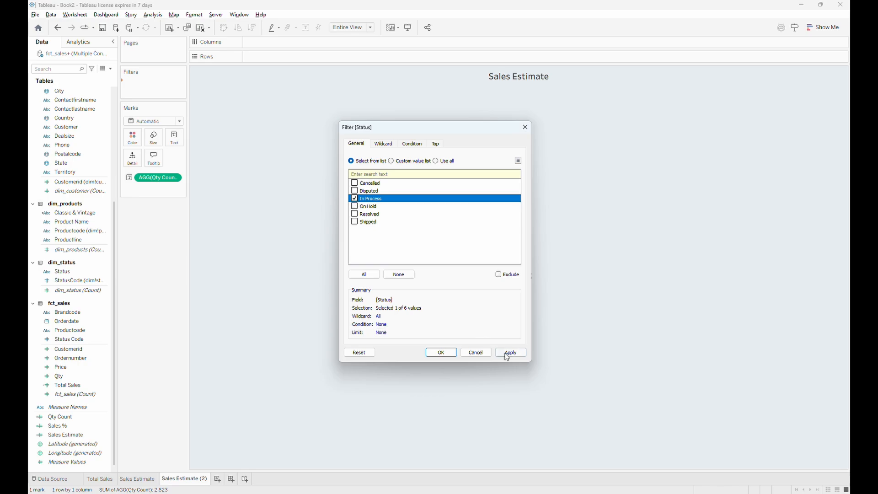
click(449, 354)
Change the filtered Qty Count worksheet's title to In Process
double_click(493, 79)
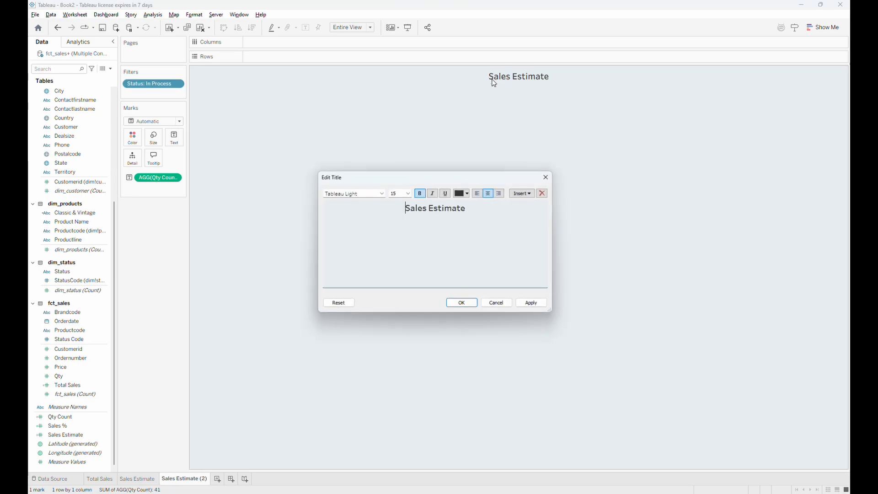
triple_click(447, 214)
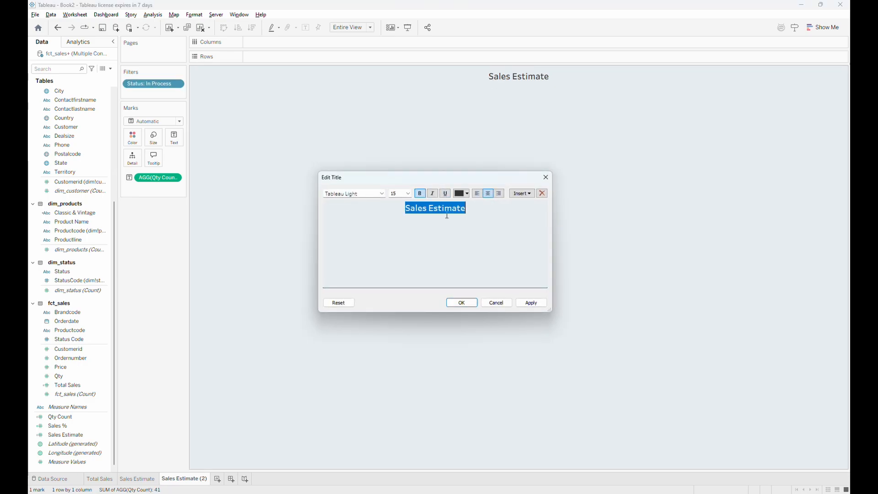
text(In Process)
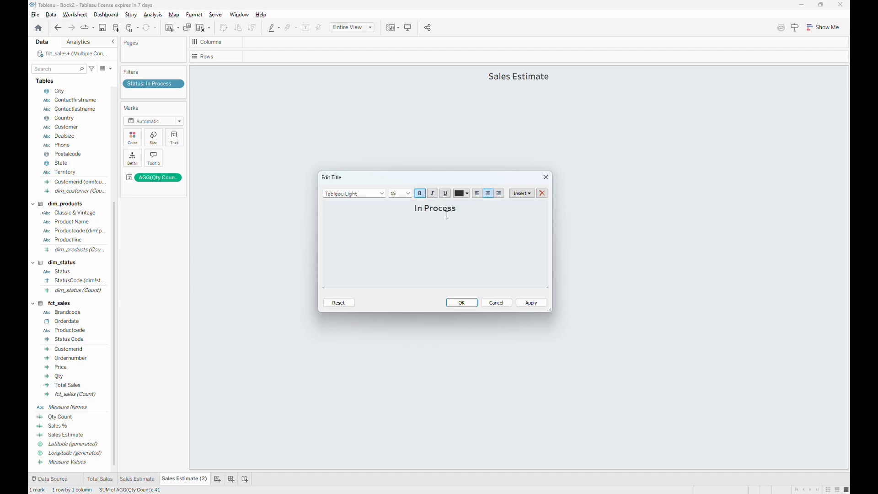
click(453, 304)
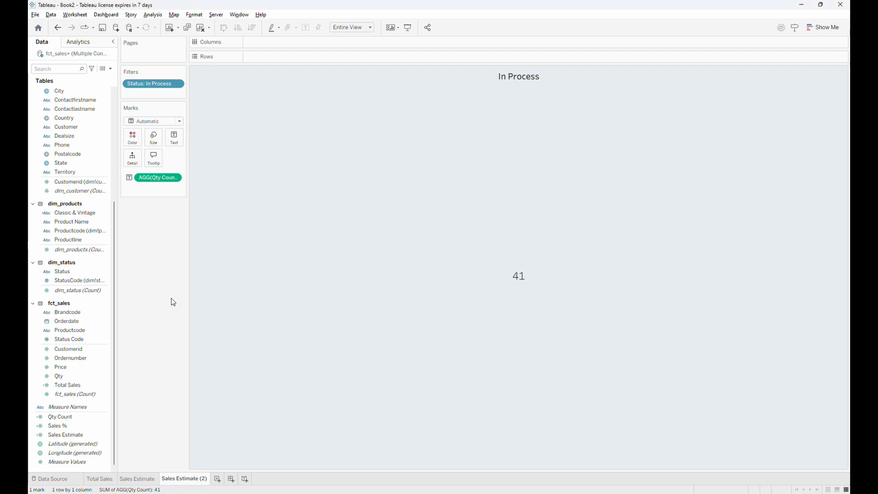
Rename the Sales Estimate (2) worksheet as In Process
double_click(180, 479)
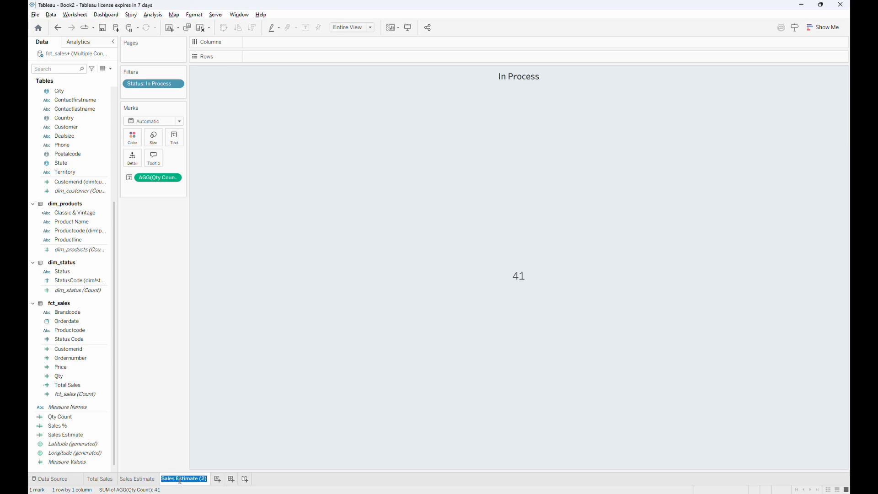
text(In Process)
key(Return)
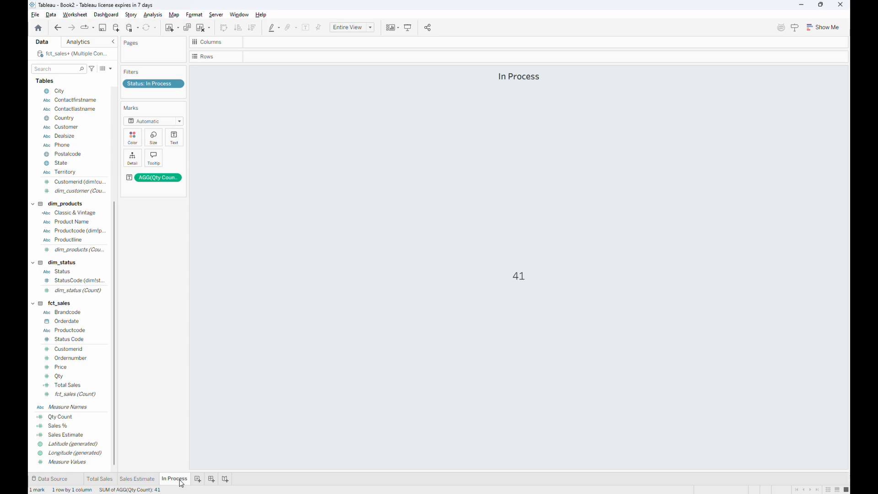
Duplicate the In Process worksheet and change the copy's Status filter to keep only Cancelled
right_click(178, 482)
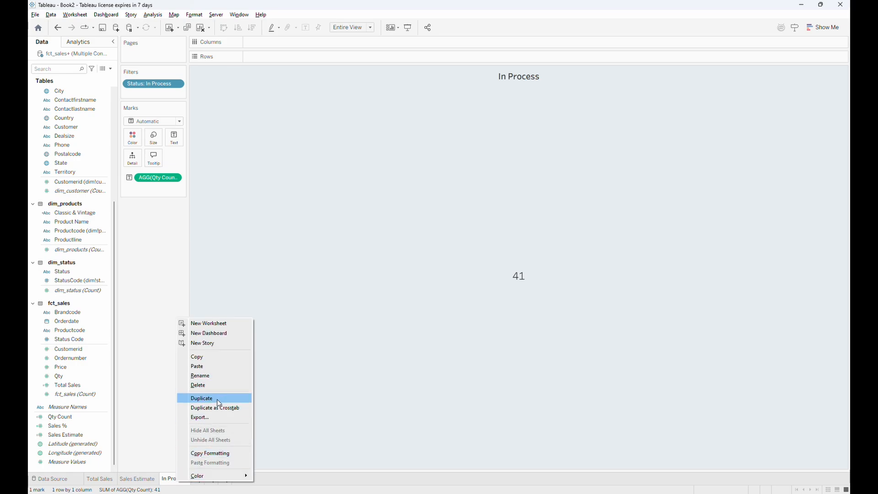
click(219, 404)
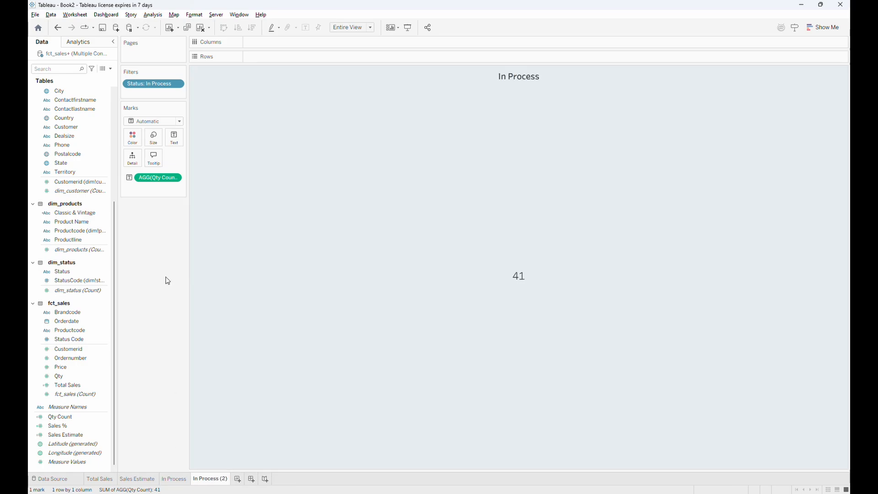
right_click(165, 81)
click(186, 88)
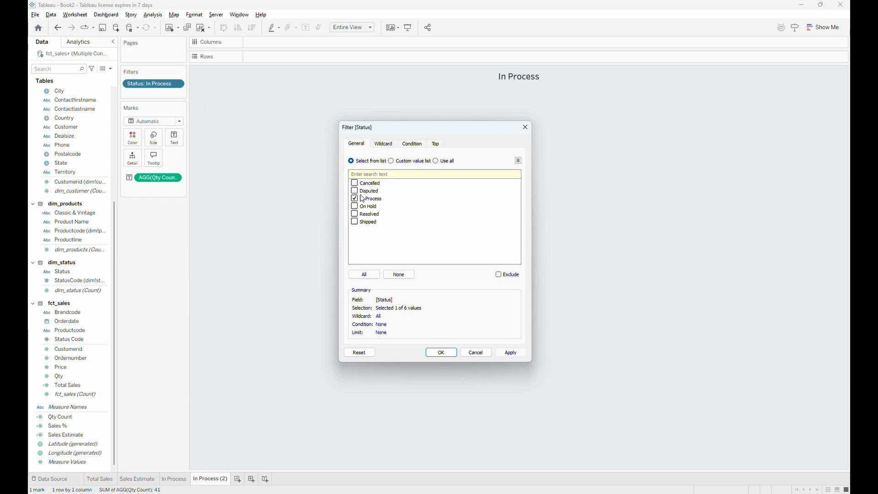
click(355, 198)
click(355, 183)
click(441, 353)
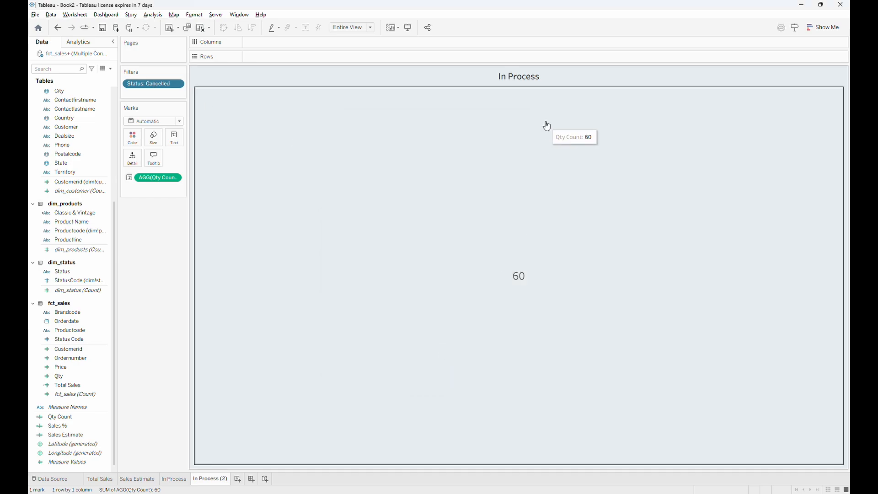
Change the duplicated worksheet's title to Cancelled and rename the sheet as Cancelled
double_click(526, 79)
key(ctrl+a)
text(Cancelled)
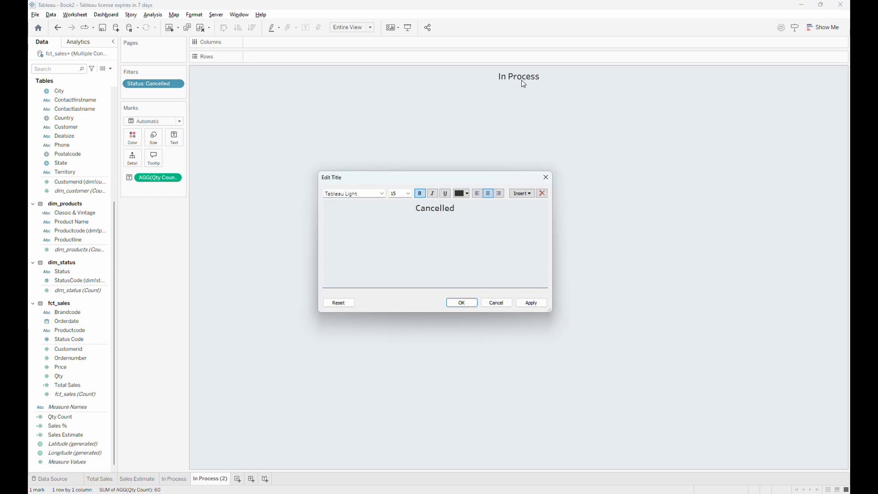
click(462, 303)
double_click(211, 479)
text(C)
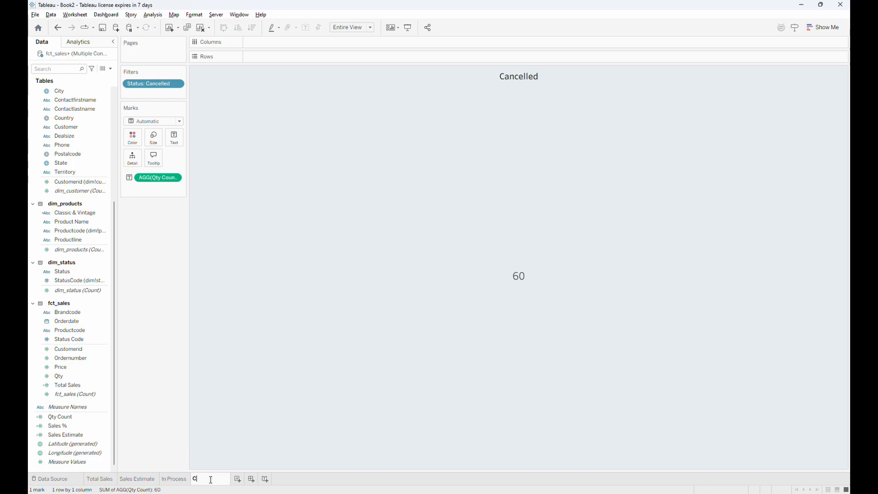
text(ancelled)
key(Return)
Duplicate the Cancelled worksheet and change the copy's Status filter to keep only Disputed
right_click(211, 479)
click(240, 396)
double_click(157, 85)
click(354, 183)
click(354, 191)
click(442, 352)
Change the Cancelled (2) worksheet's title to Disputed and rename the sheet as Disputed
double_click(504, 79)
key(ctrl+a)
key(BackSpace)
text(Disputed)
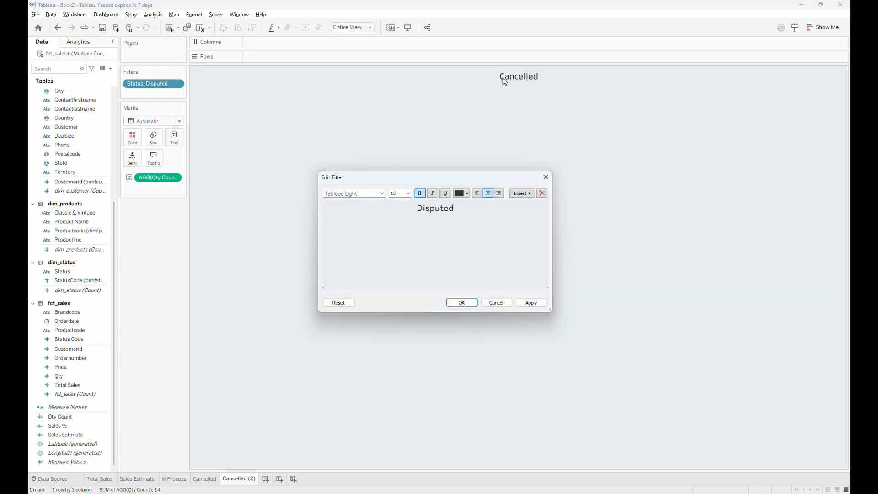
click(462, 303)
double_click(235, 479)
text(Disputed)
key(Return)
Duplicate the Disputed worksheet and change the copy's Status filter to keep only On Hold
right_click(233, 479)
click(240, 396)
double_click(157, 84)
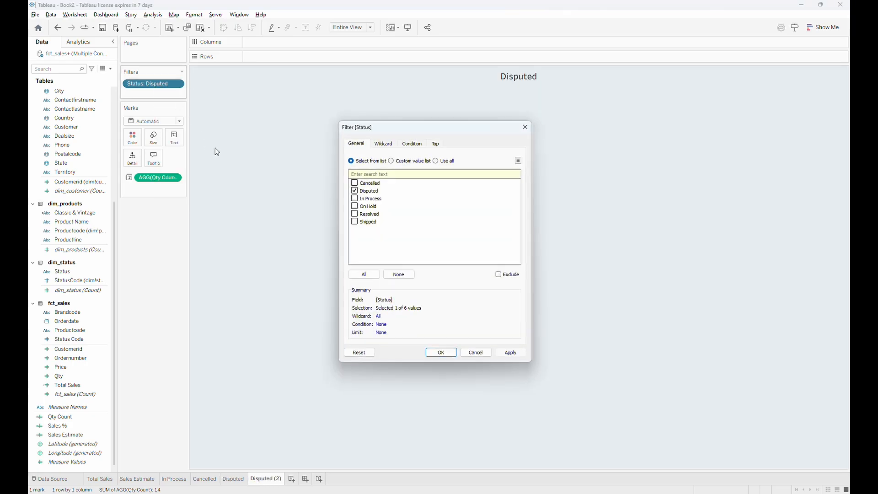
click(354, 191)
click(354, 206)
click(440, 353)
Change the Disputed (2) worksheet's title to On Hold and rename the sheet as On Hold
double_click(510, 82)
key(ctrl+a)
key(BackSpace)
text(On Hold)
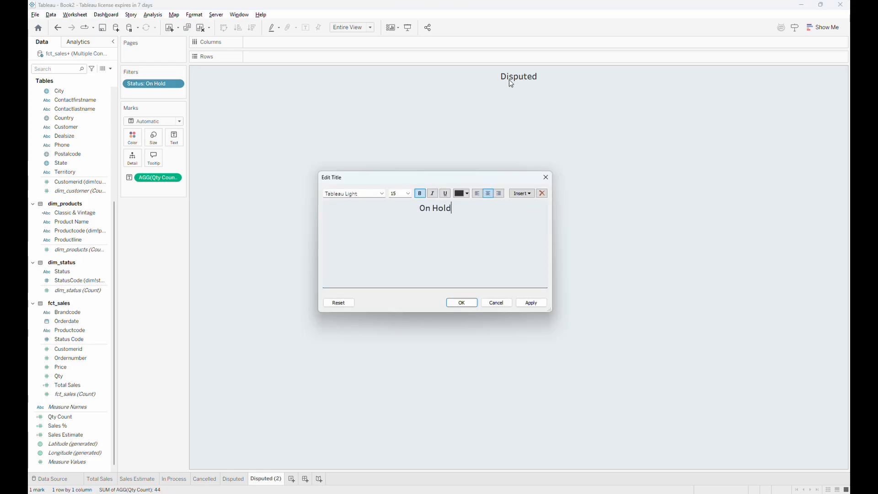
click(453, 302)
double_click(267, 479)
text(On Hold)
key(Return)
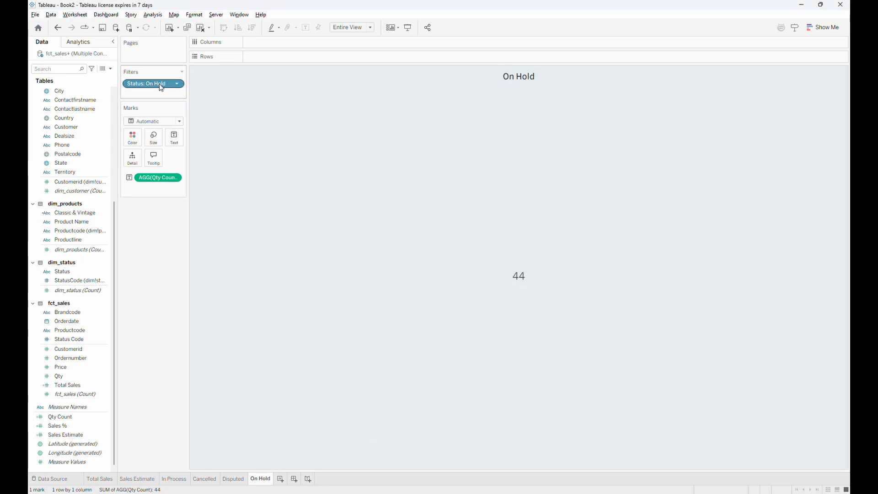
Duplicate the On Hold worksheet and change the copy's Status filter to keep only Resolved
right_click(259, 479)
click(283, 394)
right_click(153, 84)
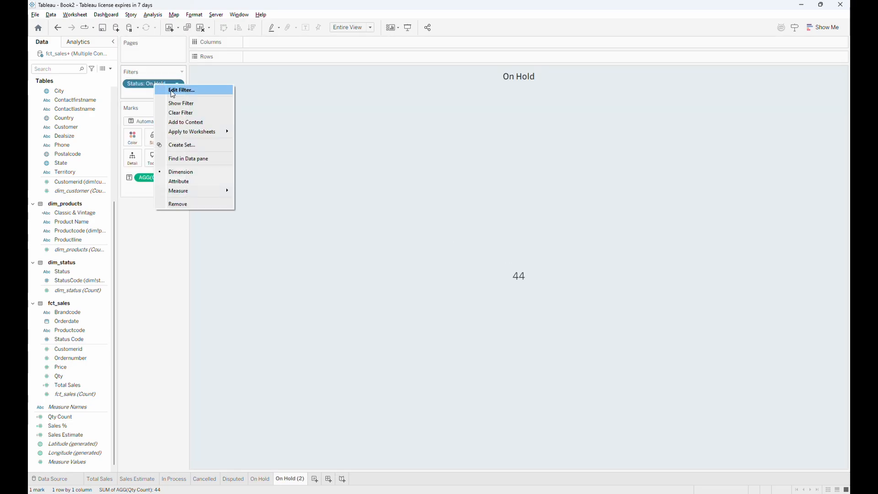
click(183, 88)
click(355, 214)
click(354, 206)
click(450, 356)
Rename the On Hold (2) worksheet as Resolved and change its title to Resolved
double_click(291, 478)
text(Resolved)
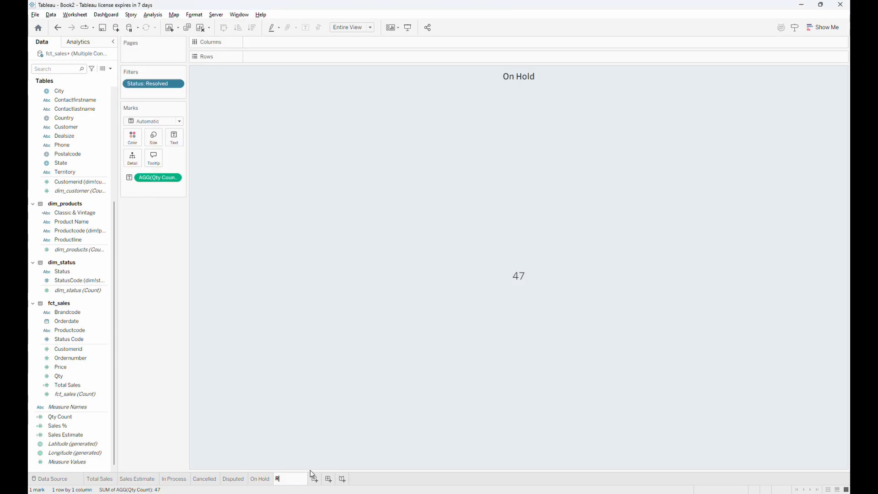
key(Return)
right_click(539, 76)
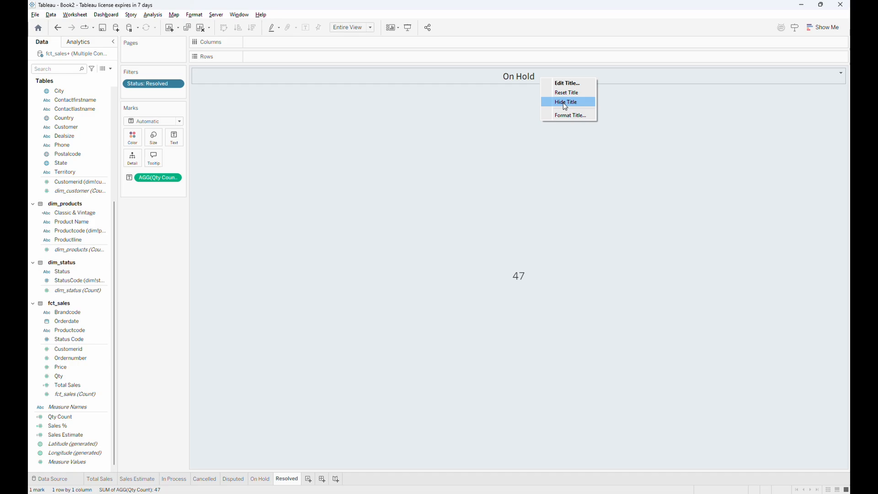
click(555, 83)
key(ctrl+a)
text(Resolved)
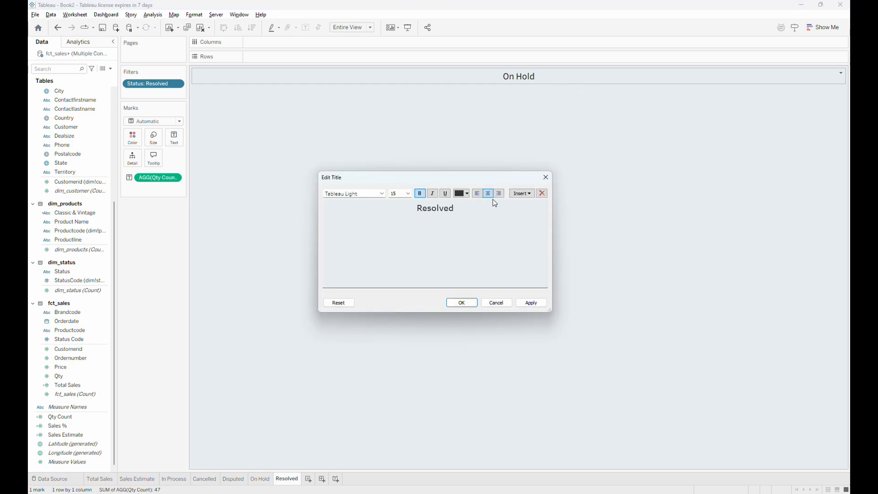
click(462, 302)
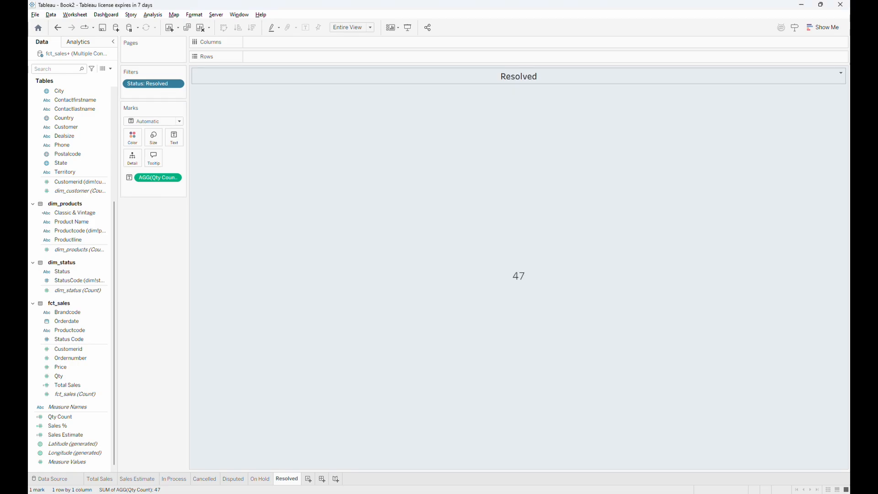
Duplicate the Resolved worksheet and change the copy's Status filter to keep only Shipped
right_click(287, 479)
click(312, 392)
right_click(152, 84)
click(179, 91)
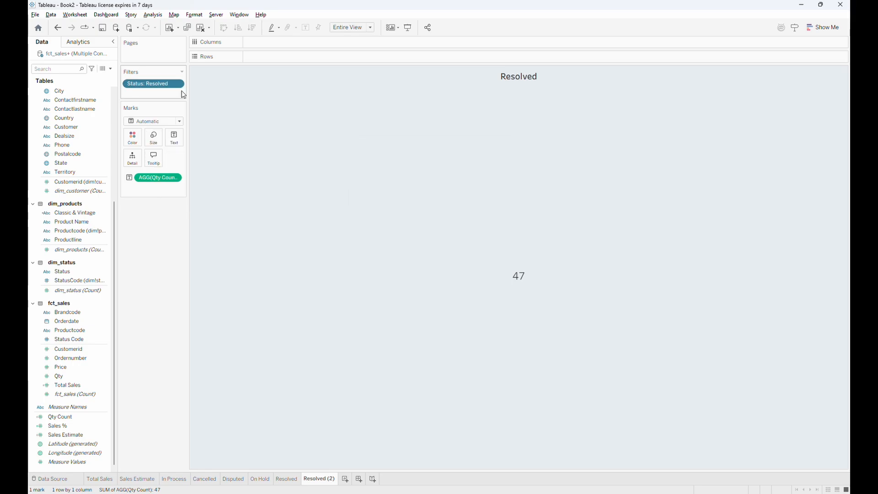
click(354, 213)
click(355, 222)
click(441, 352)
Change the Resolved (2) worksheet's title to Shipped and rename the sheet as Shipped
double_click(496, 80)
key(ctrl+a)
text(Shipped)
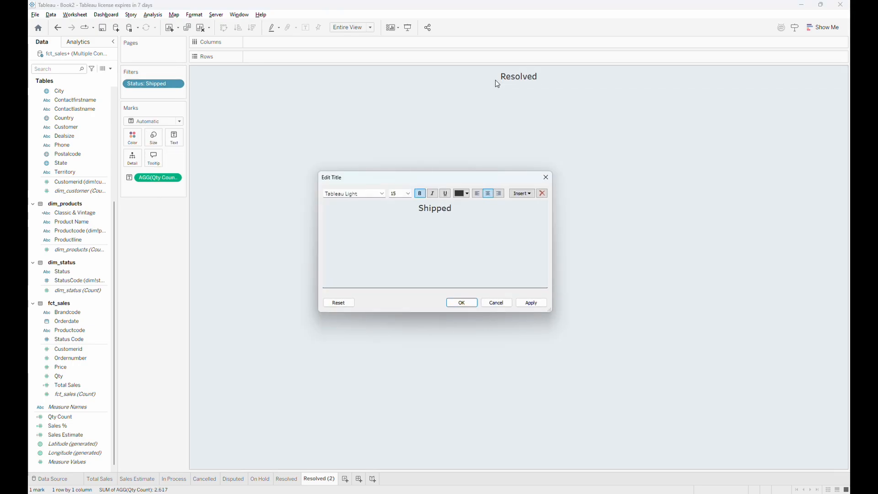
click(461, 303)
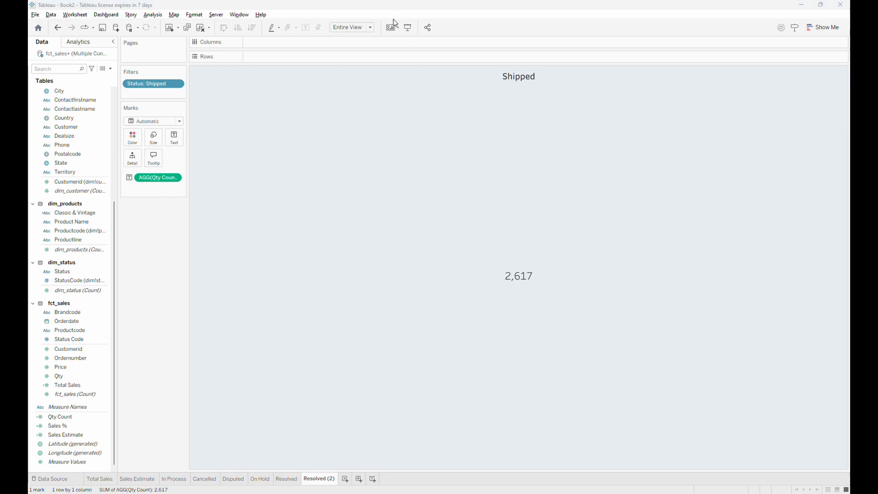
double_click(315, 479)
text(Shipped)
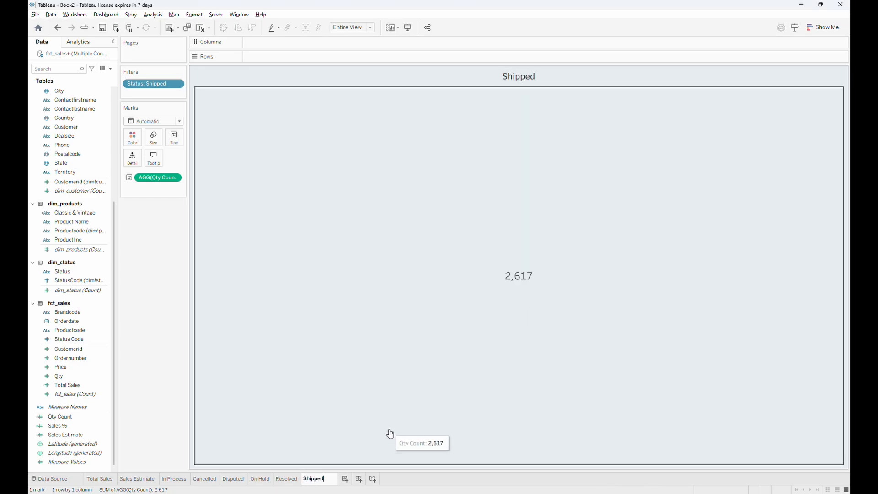
On a new worksheet, plot Total Sales as rows against Orderdate by discrete Month as columns
click(345, 479)
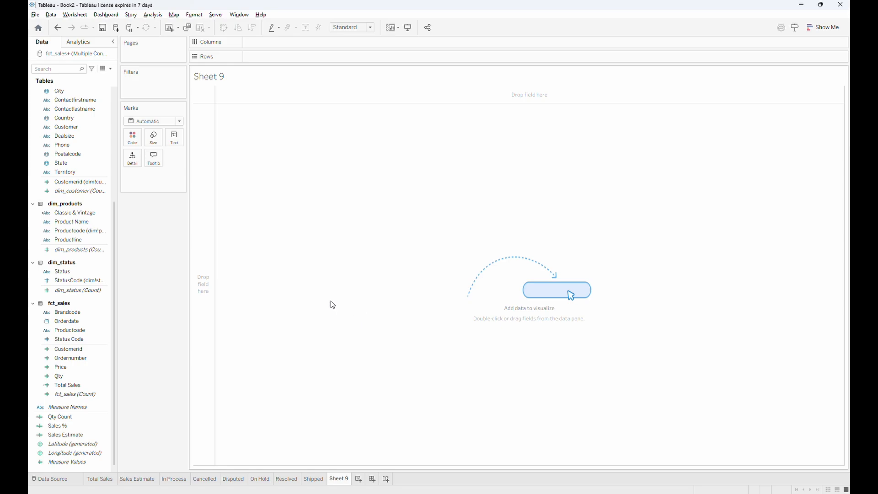
click(74, 250)
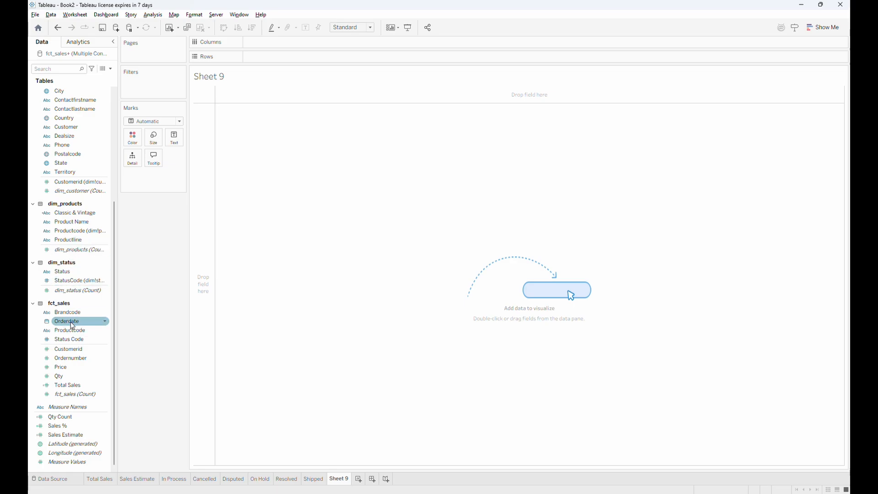
drag(71, 322, 281, 46)
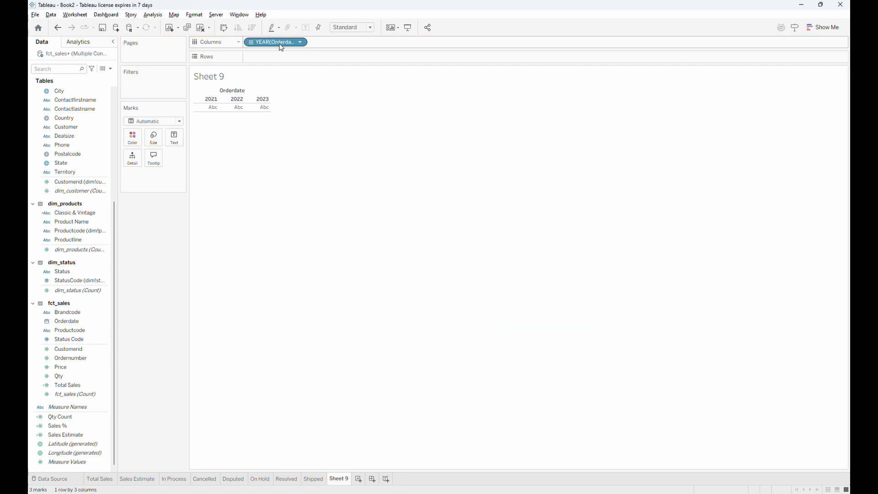
right_click(282, 46)
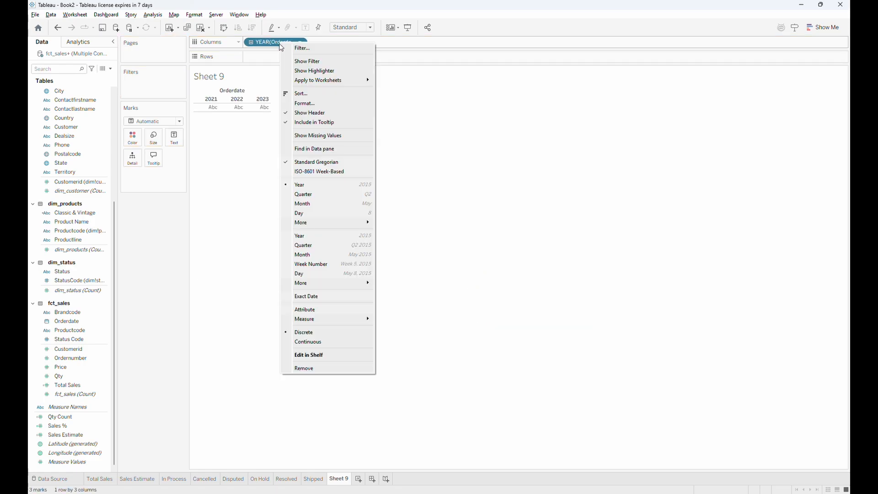
click(332, 205)
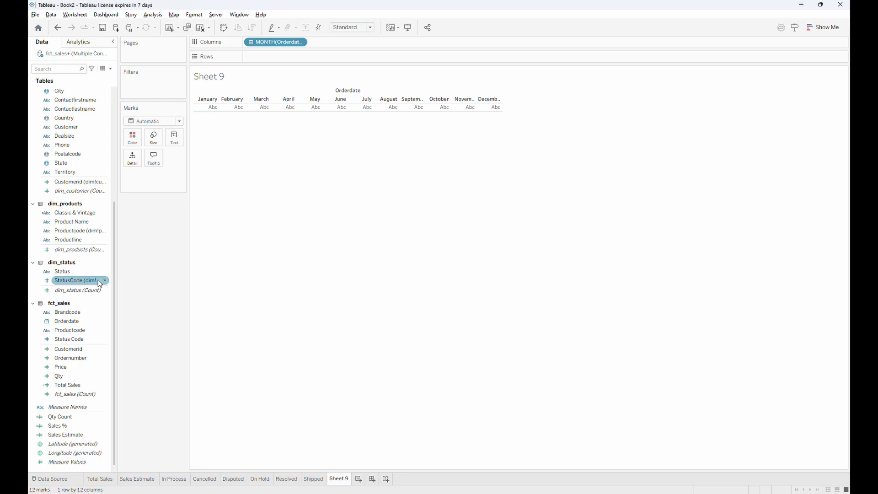
drag(64, 385, 281, 57)
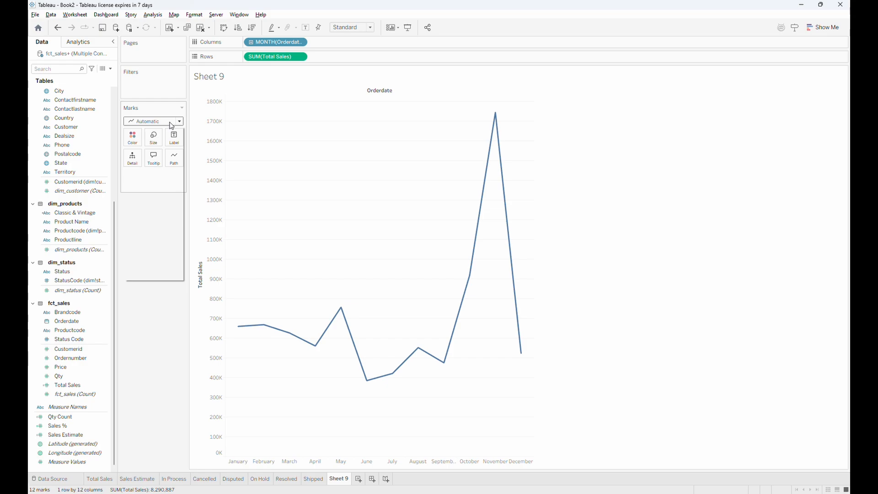
Change the monthly sales chart's mark type to Bar and fit it to Entire View
click(170, 122)
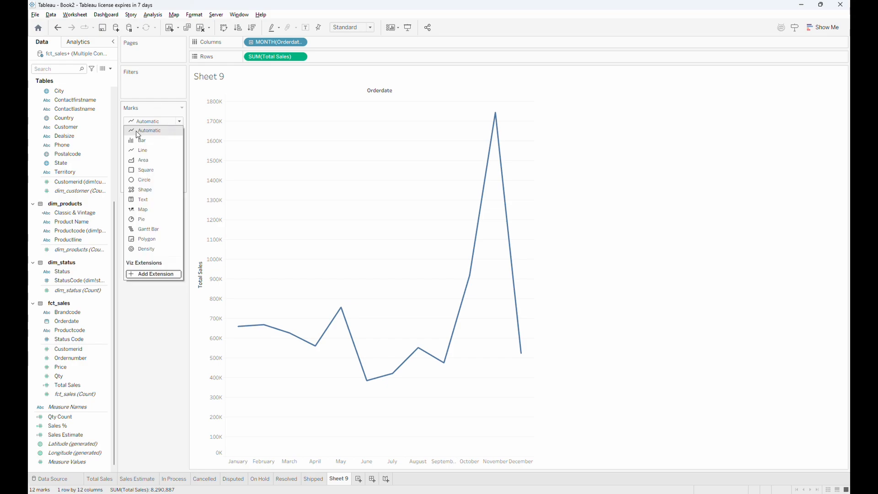
key(Escape)
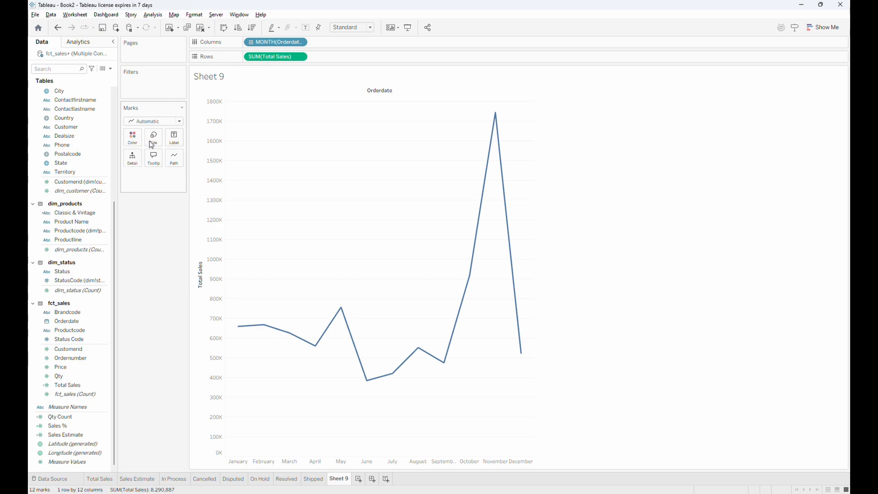
click(360, 28)
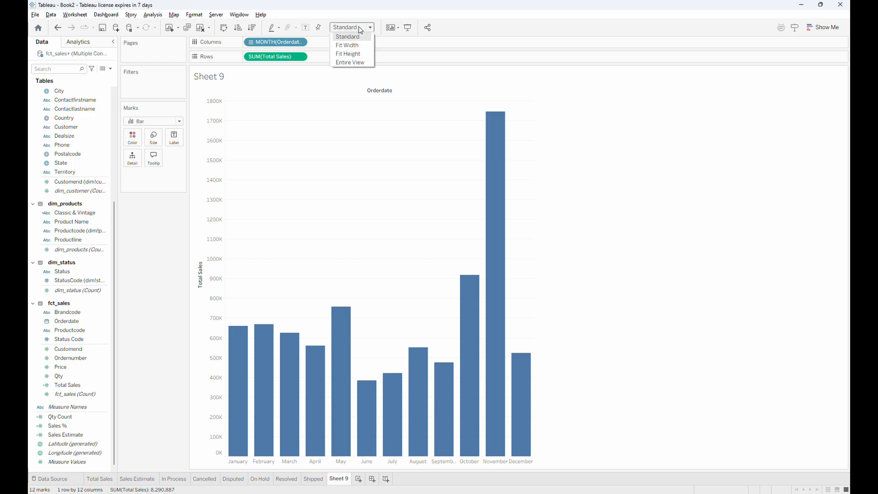
click(349, 65)
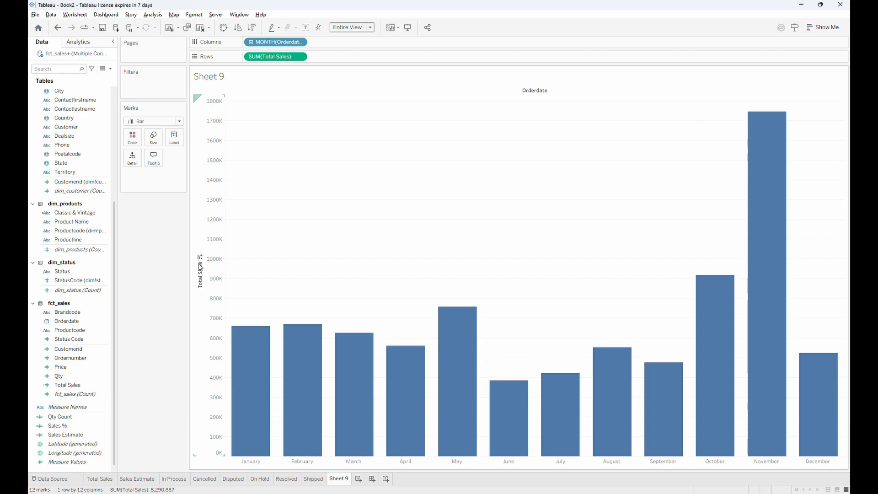
Label the bars with Total Sales and hide the Orderdate field label for columns
click(68, 386)
drag(68, 392, 174, 138)
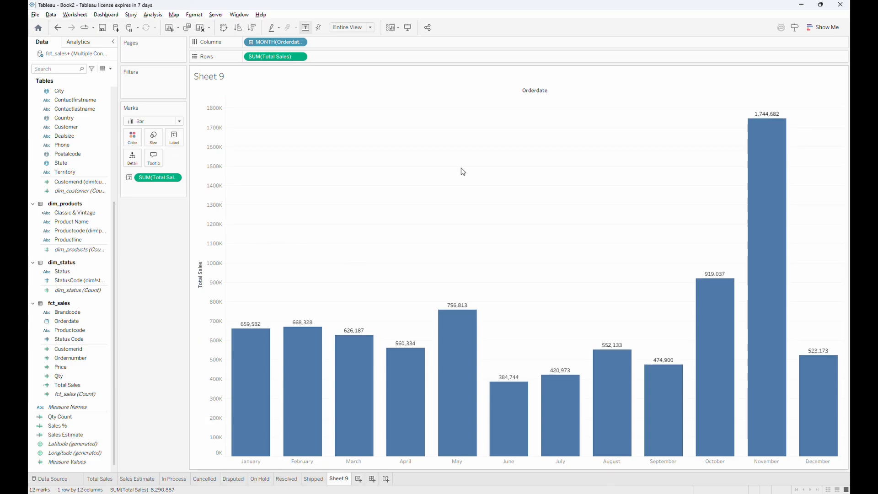
right_click(542, 93)
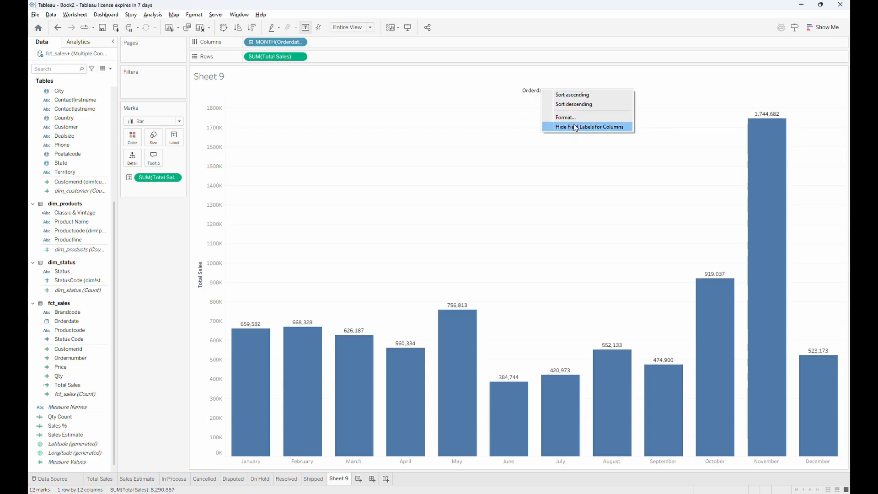
click(575, 128)
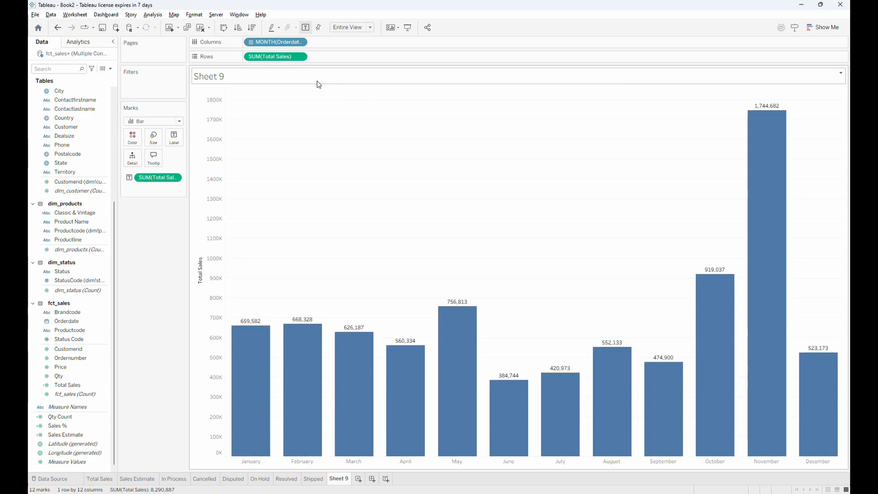
Change the bar chart worksheet's title to Monthly Sales, formatted bold and centred
double_click(322, 81)
key(ctrl+a)
text(Monthly Sales)
key(ctrl+a)
click(420, 193)
click(488, 193)
click(461, 303)
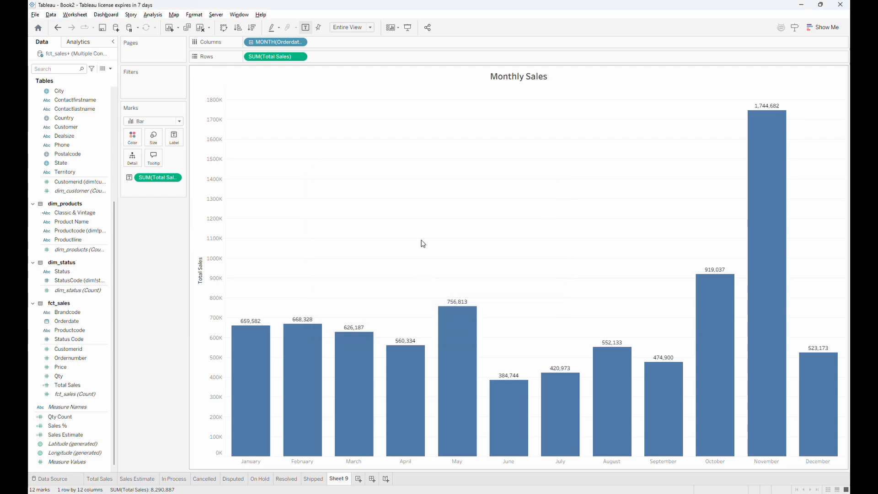
click(131, 138)
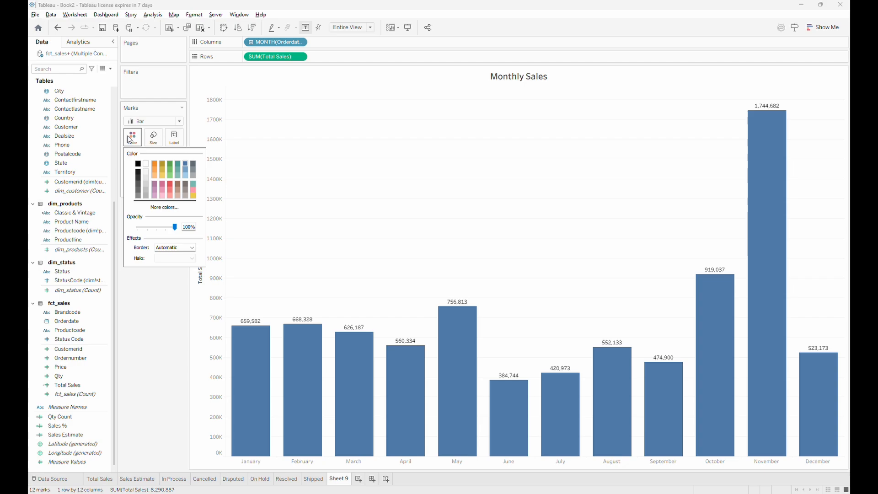
click(131, 139)
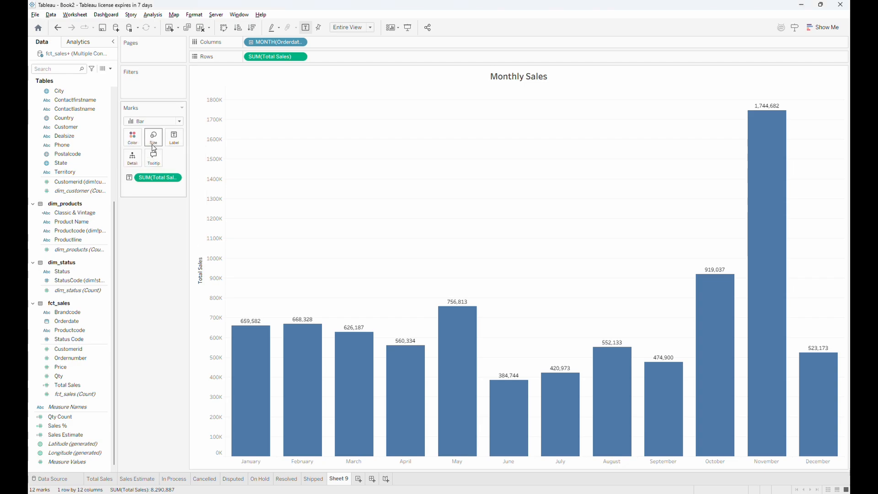
click(154, 148)
click(153, 144)
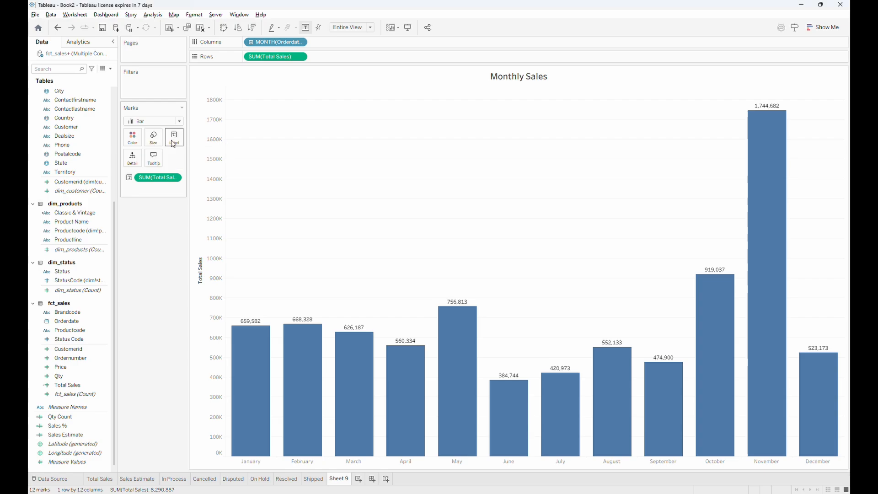
click(173, 144)
click(173, 144)
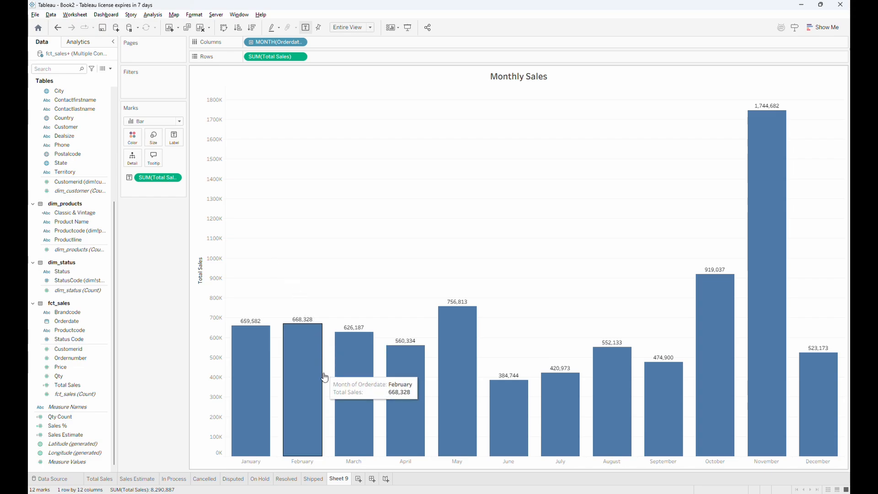
Rename the bar chart's worksheet tab as Monthly Sales
double_click(336, 484)
text(M)
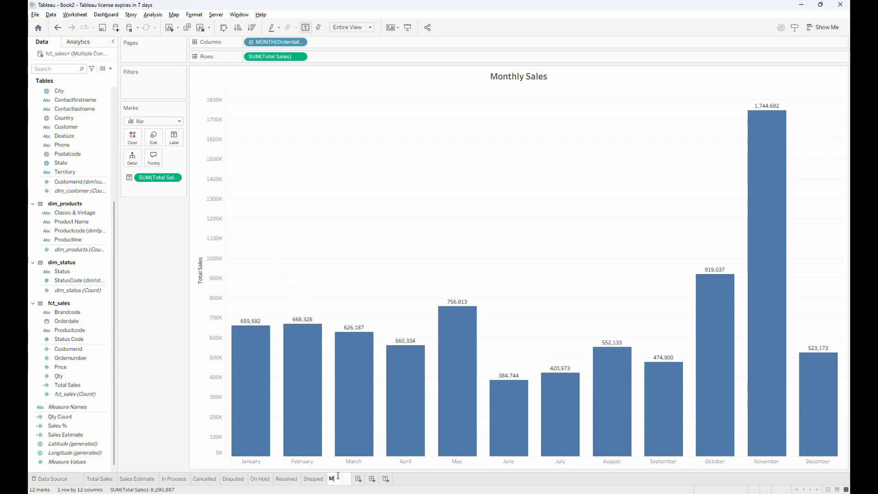
text(onthly Sales)
key(Return)
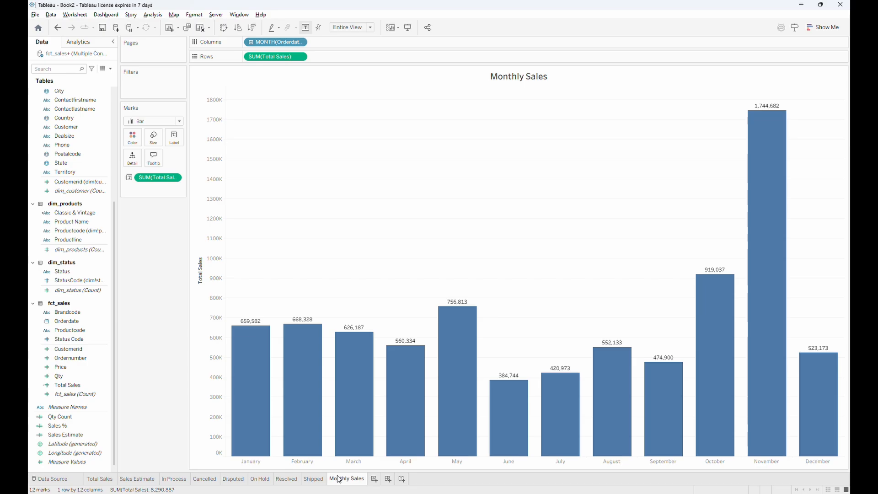
On a new worksheet, build a pie chart of Total Sales coloured by Productline
click(377, 482)
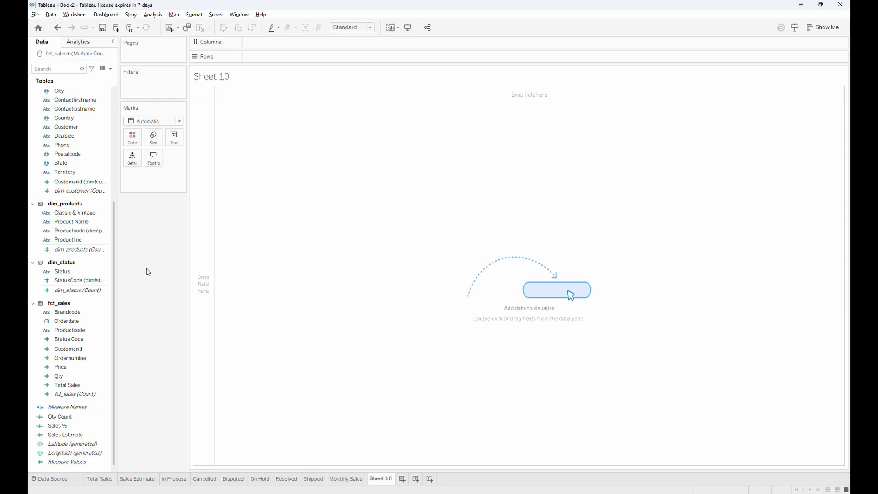
drag(67, 386, 353, 275)
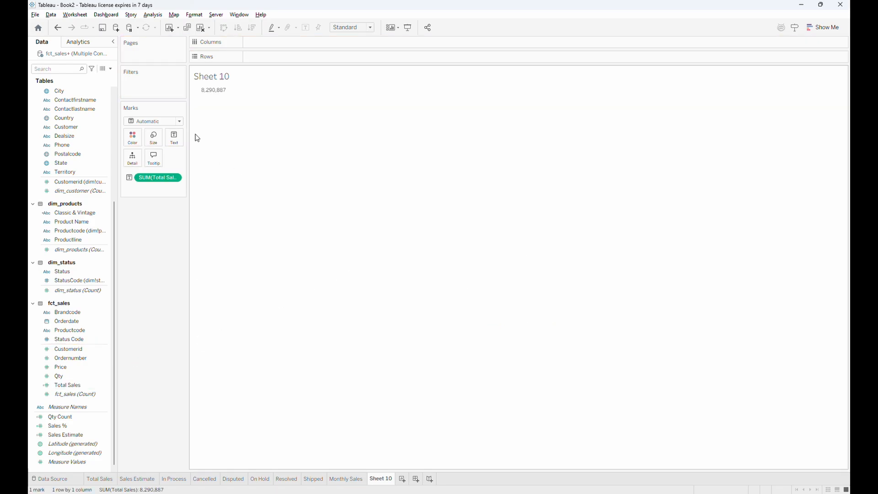
click(176, 121)
click(160, 221)
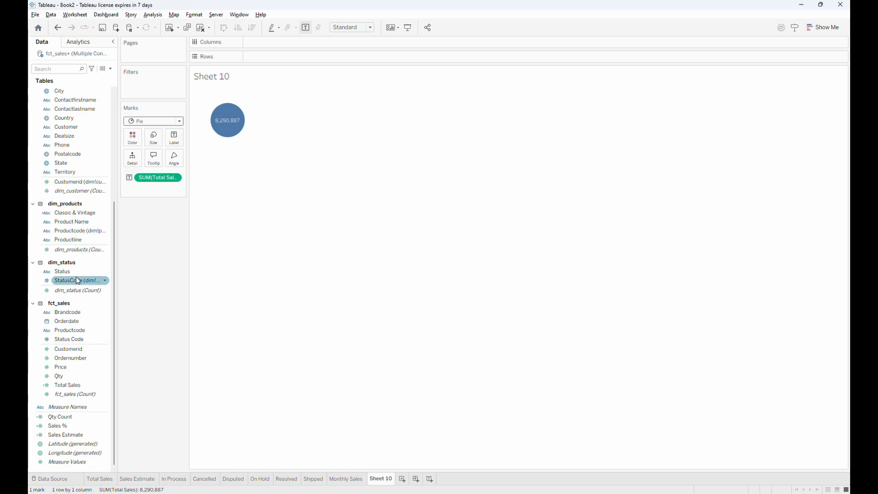
drag(69, 238, 136, 139)
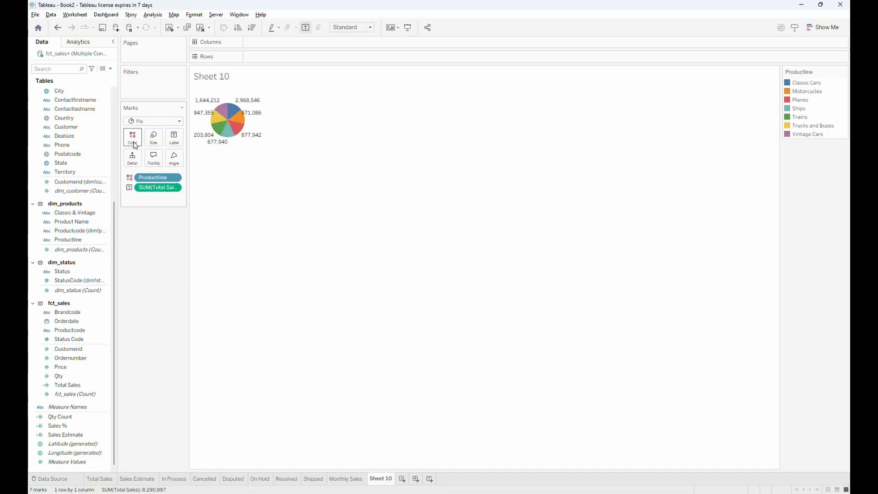
Fit the pie chart to Entire View and size its slices by Total Sales
click(355, 28)
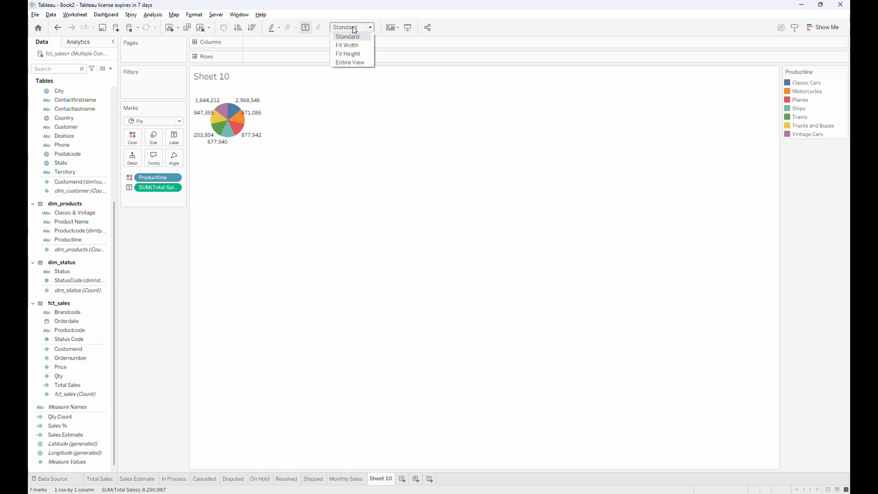
click(353, 63)
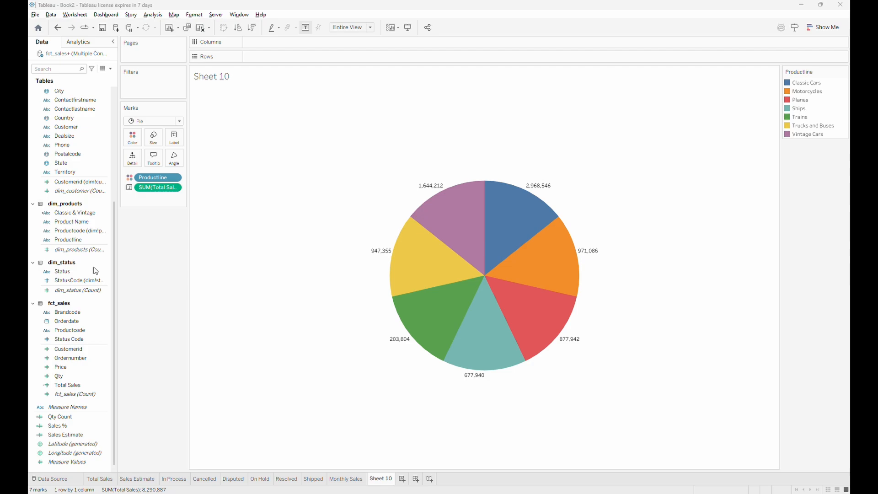
drag(69, 385, 153, 137)
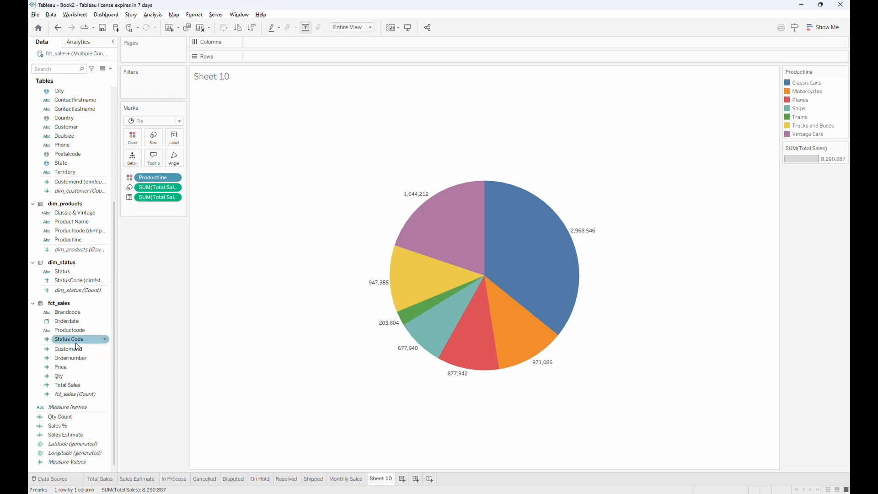
Add Productline above Total Sales in the pie slice labels, with Sales % as the last label line
drag(68, 239, 174, 143)
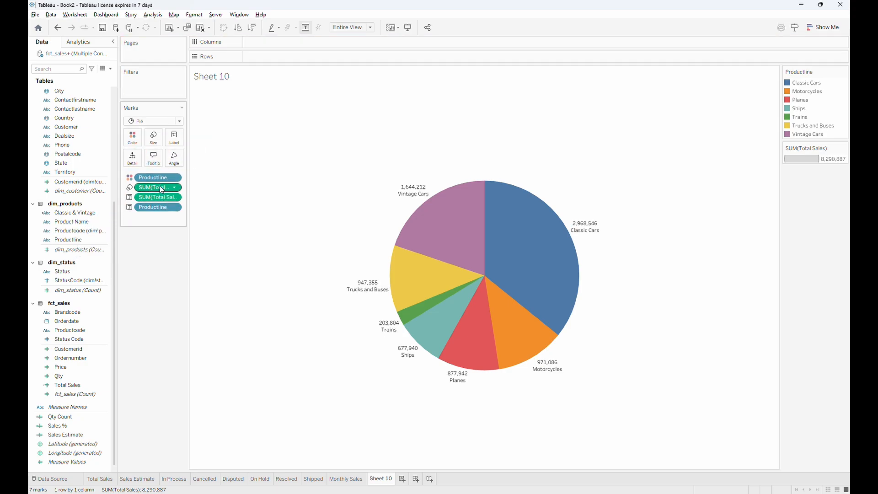
drag(155, 206, 158, 198)
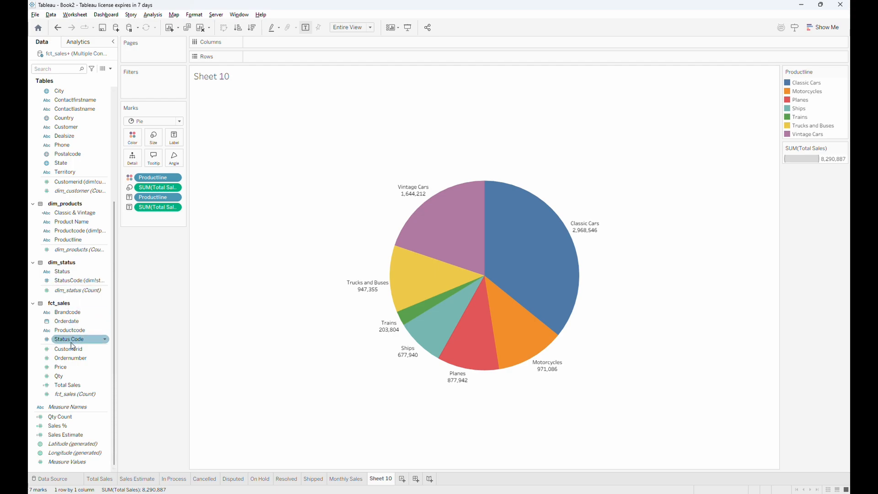
click(63, 385)
click(63, 427)
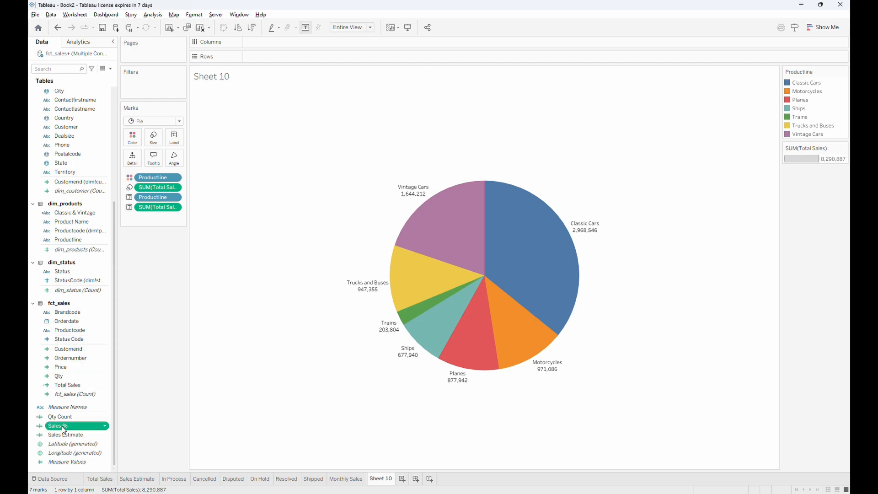
drag(64, 431, 171, 143)
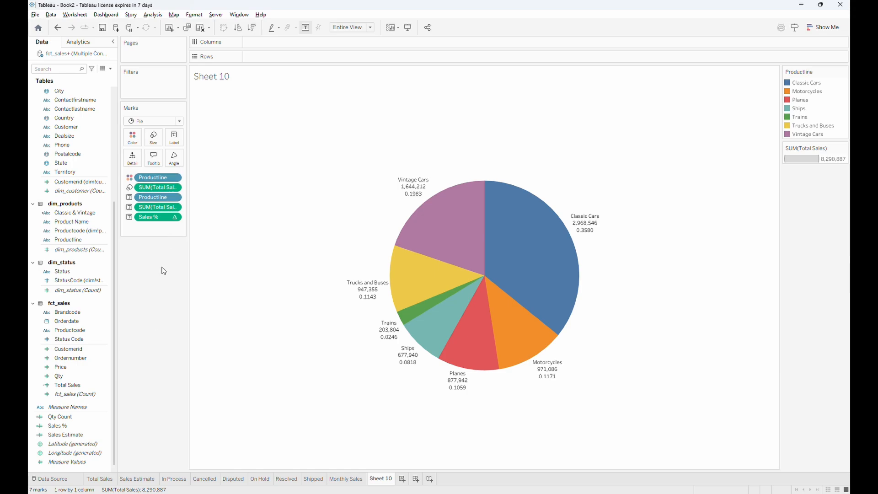
Set the default number format of the Sales % field to Percentage with 2 decimal places
click(102, 438)
right_click(63, 427)
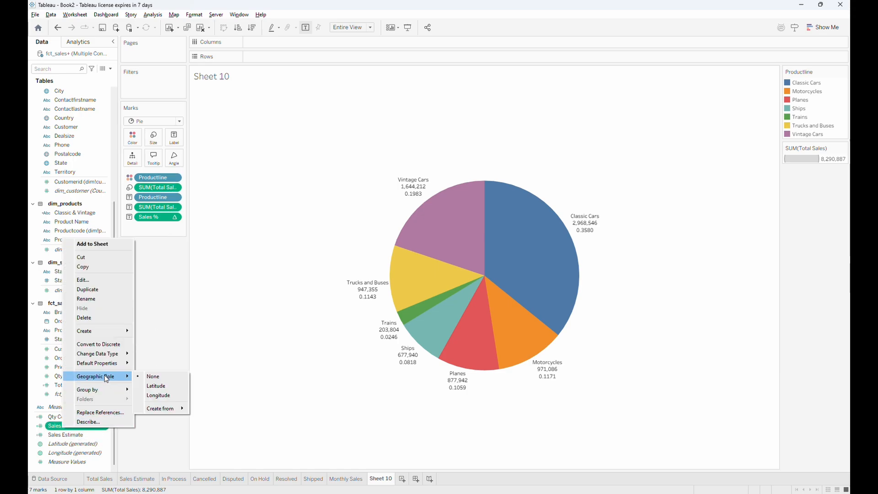
mouse_move(107, 392)
mouse_move(110, 366)
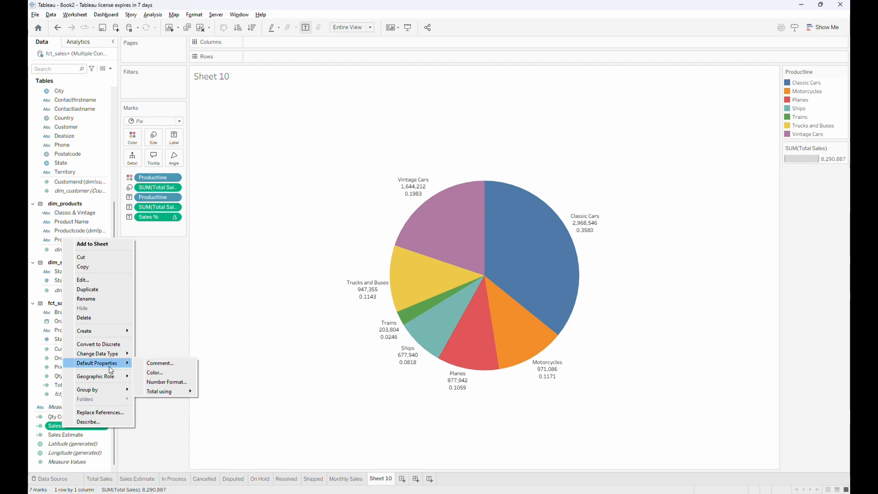
click(158, 384)
click(366, 230)
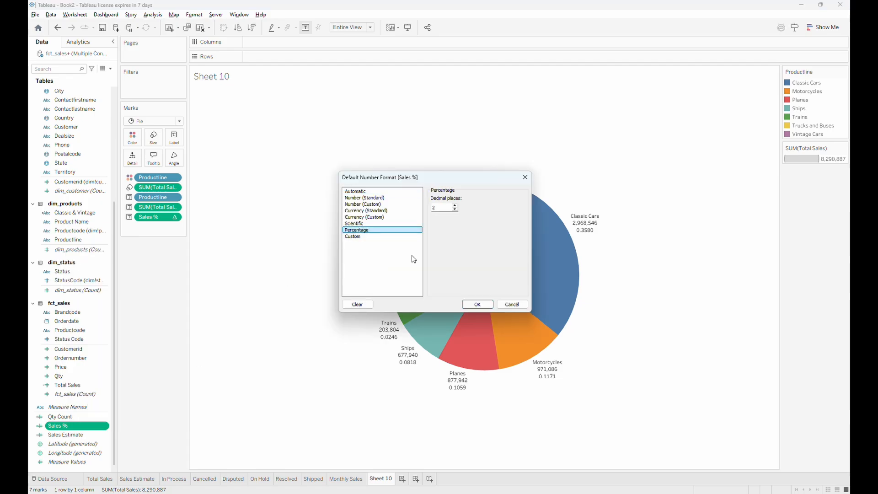
click(475, 301)
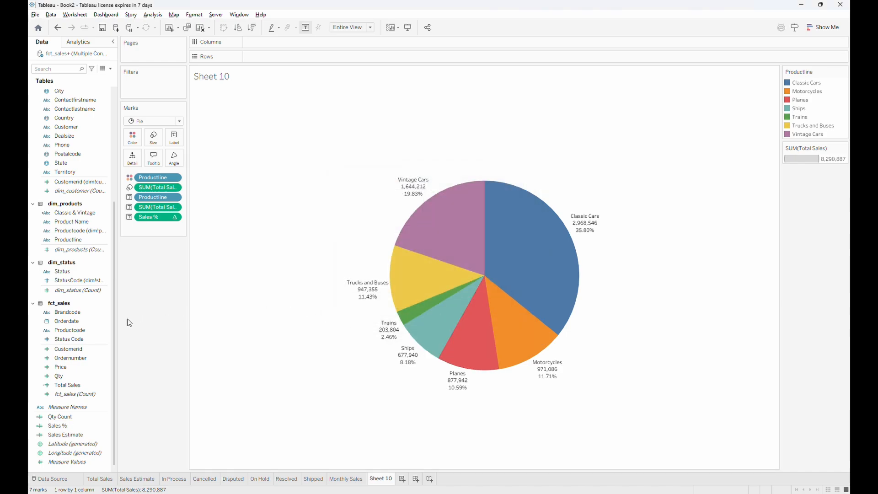
Change the pie chart worksheet's title to Sales % Per Productline, formatted bold and centred
double_click(257, 74)
key(Escape)
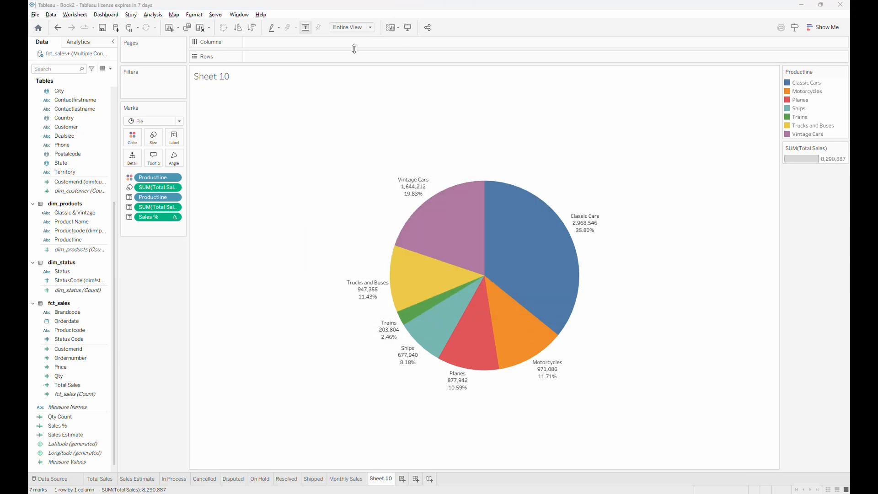
double_click(344, 73)
drag(392, 208, 324, 208)
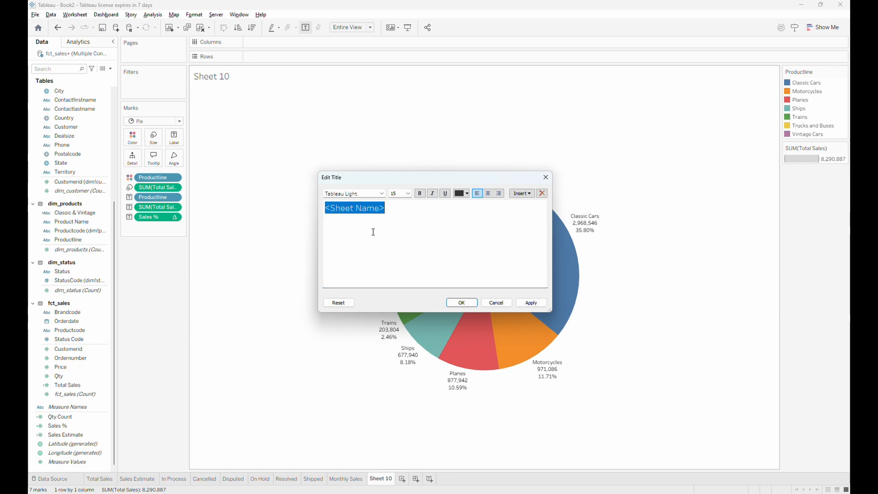
text(Sales % Per Productline)
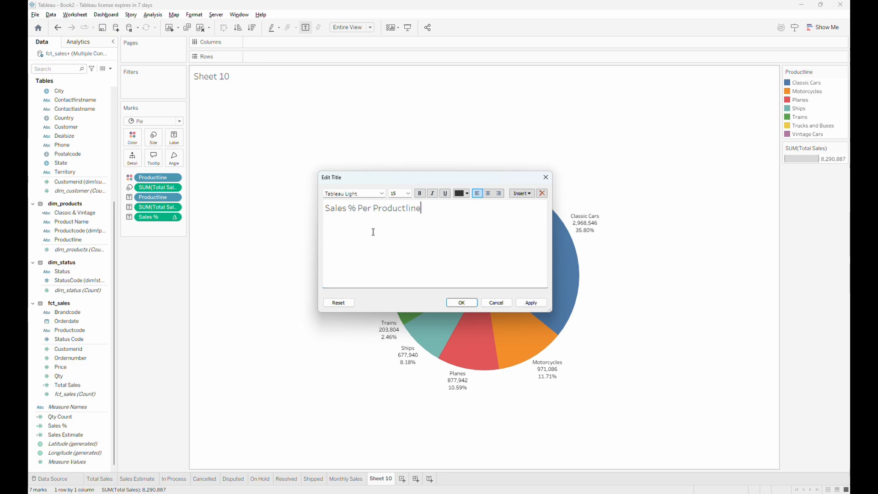
key(ctrl+a)
click(488, 193)
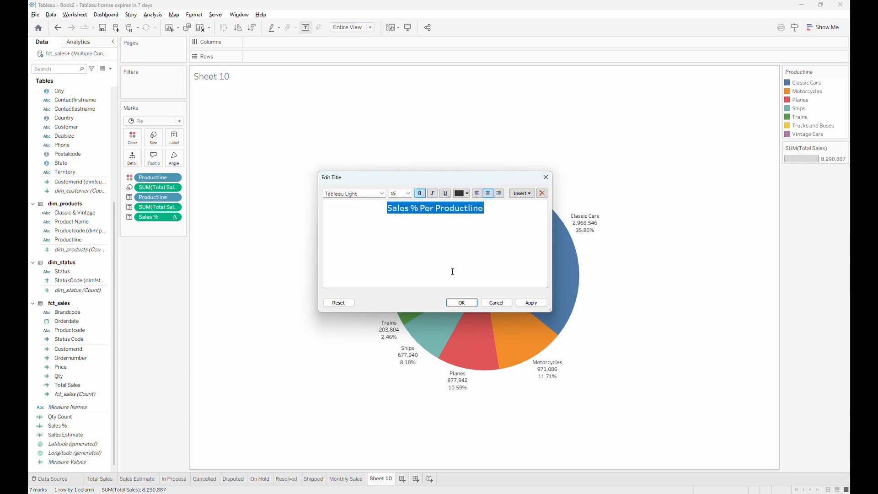
click(457, 302)
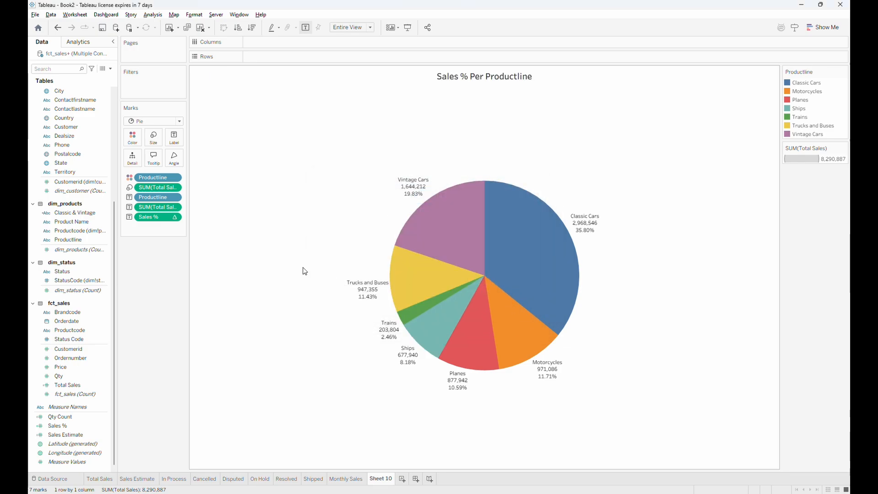
Shade the pie chart worksheet's background with a light blue-grey colour
right_click(242, 144)
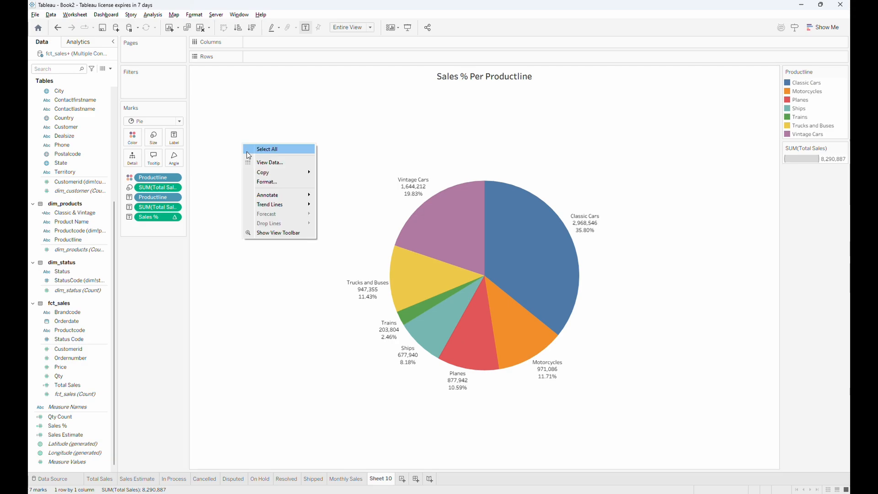
click(270, 182)
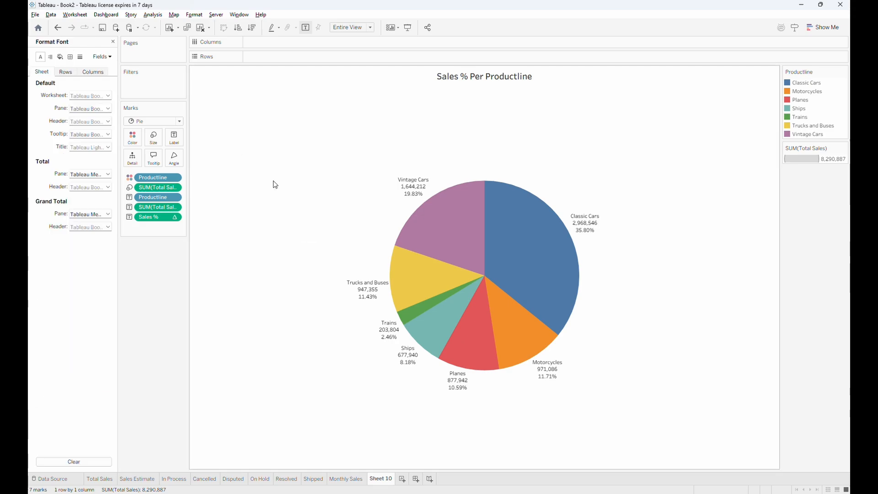
click(61, 58)
click(84, 95)
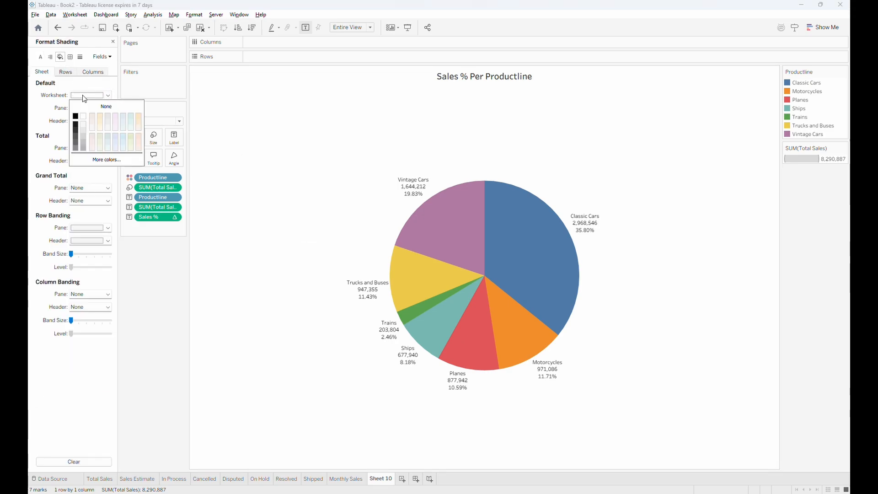
click(124, 117)
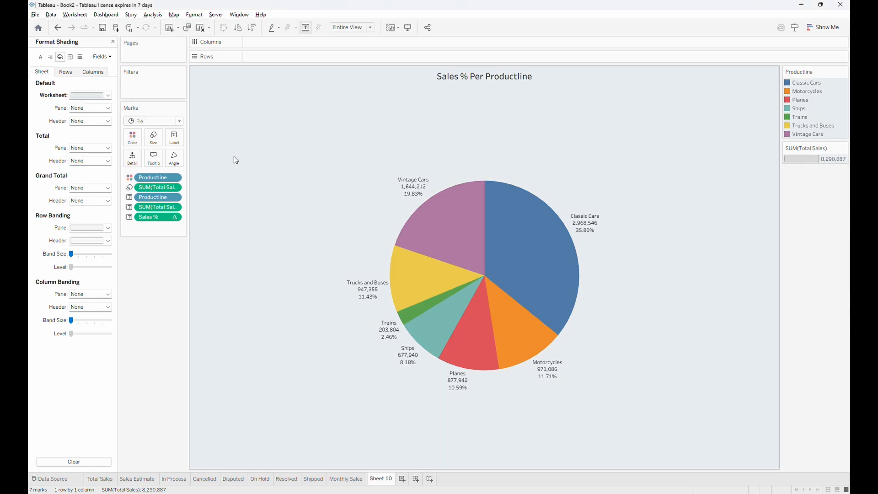
Rename the pie chart's worksheet tab as Sales % Per Productline
double_click(375, 478)
text(Sales %)
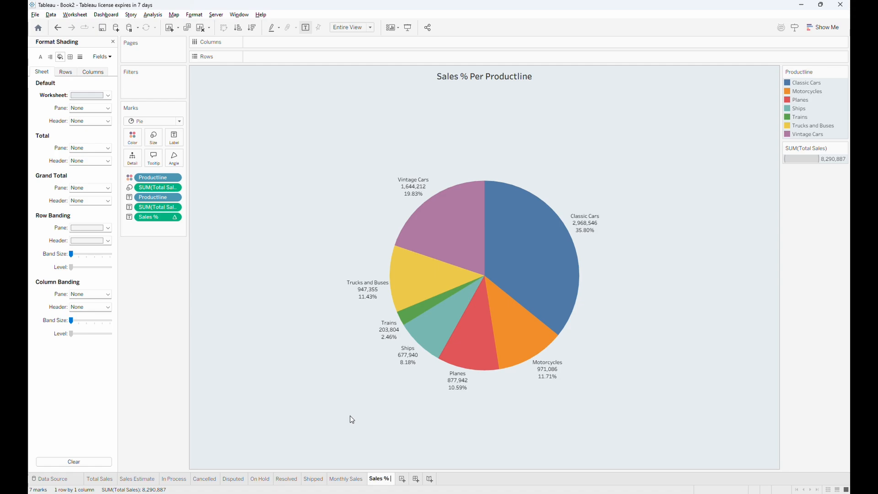
text( Per Productline)
key(Return)
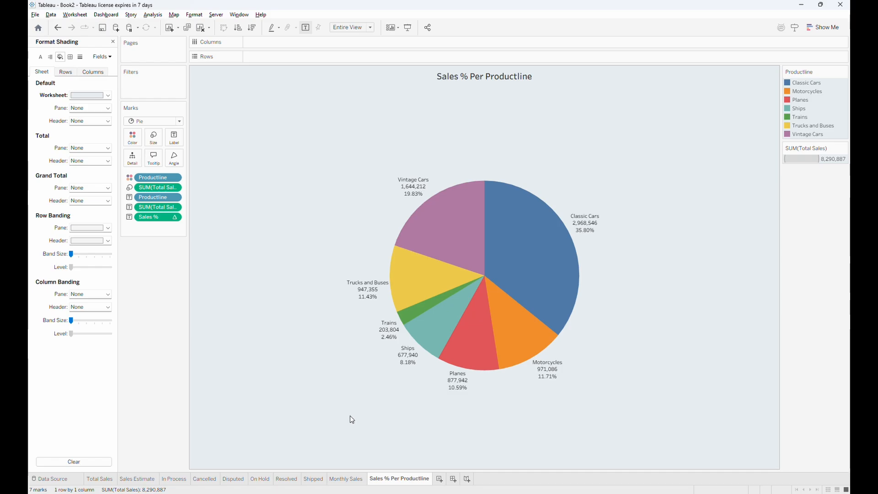
Apply the same light blue-grey worksheet shading to the Monthly Sales sheet
click(335, 481)
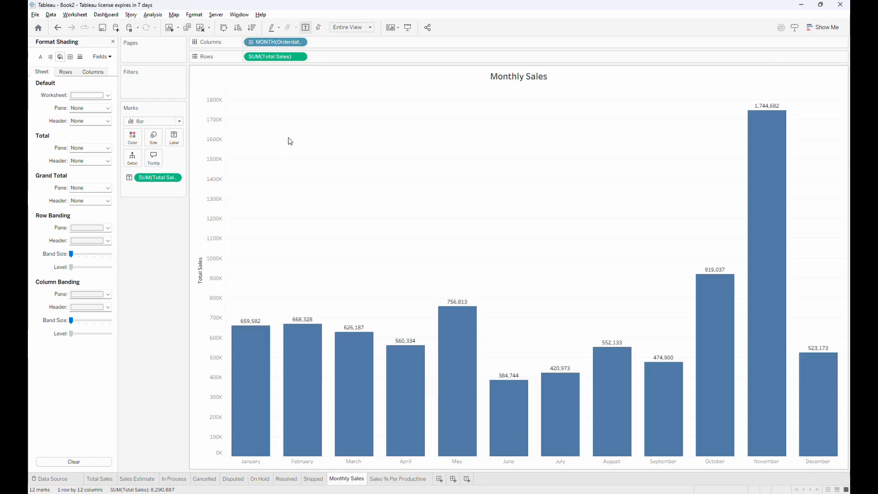
click(109, 95)
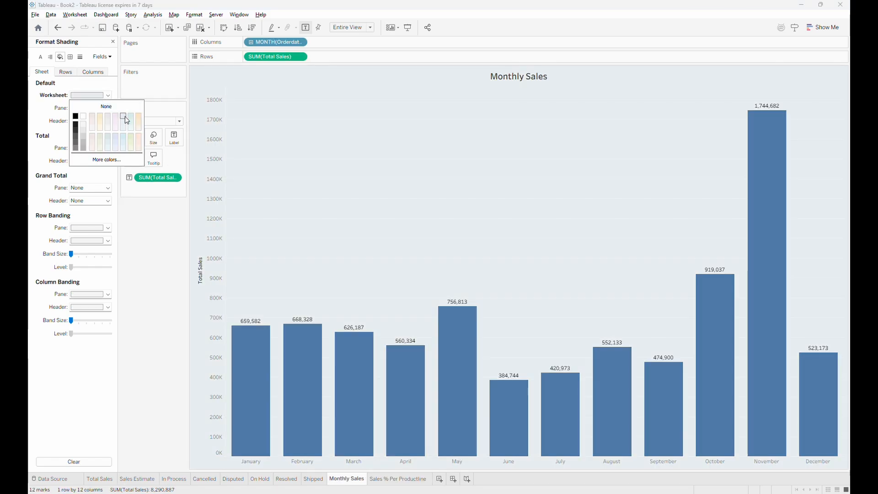
click(125, 116)
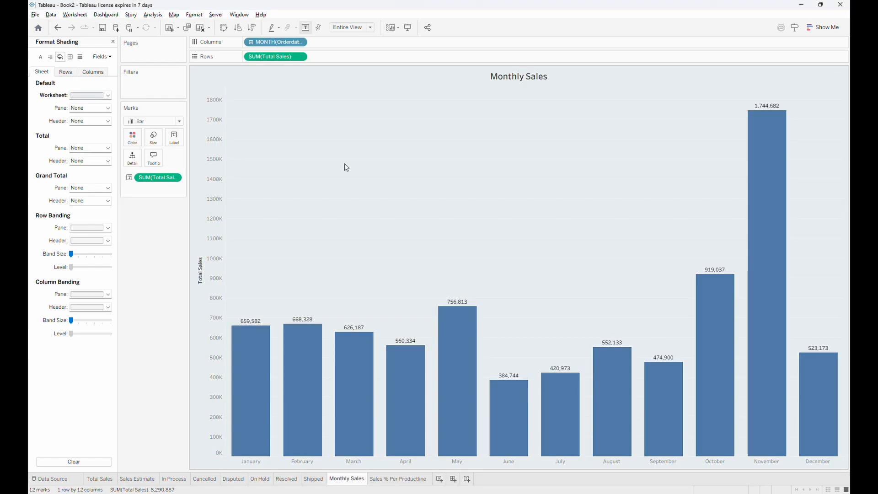
Duplicate the Sales % Per Productline worksheet and rename the copy's tab as Classic vs. Vintage Car Sales
click(408, 485)
right_click(426, 482)
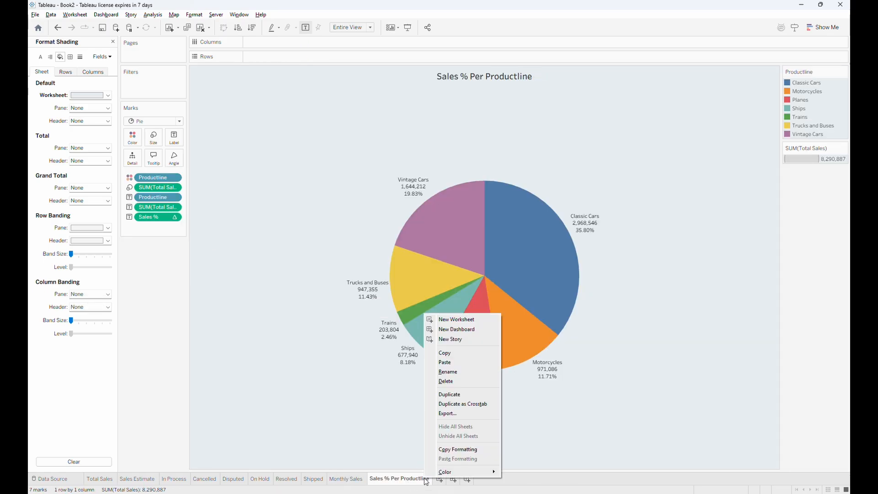
click(467, 393)
double_click(474, 480)
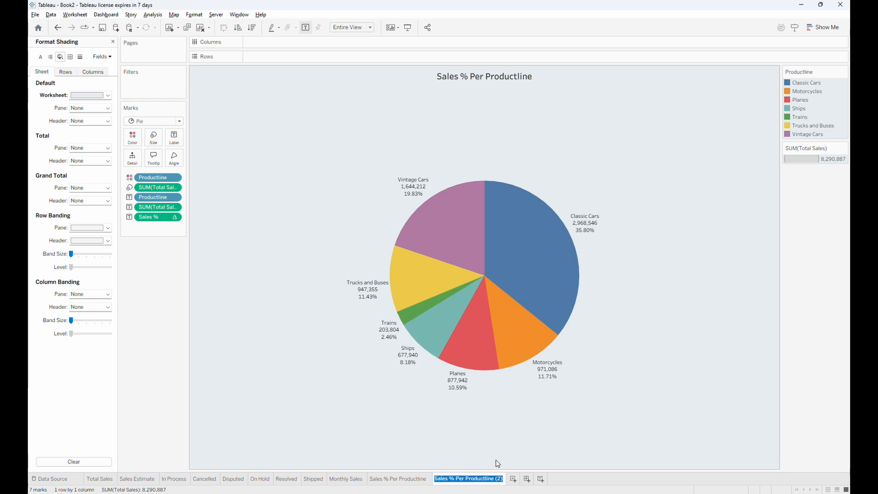
text(Classic vs. Vintage Car)
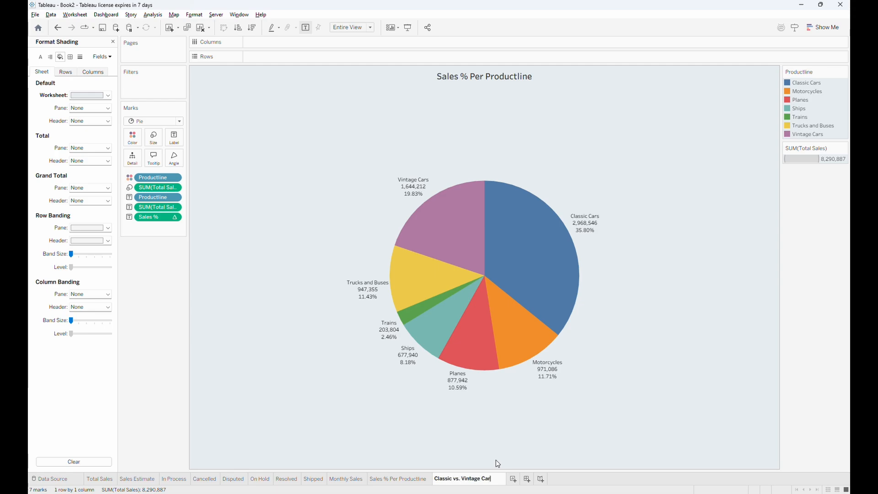
text( Sales)
key(Return)
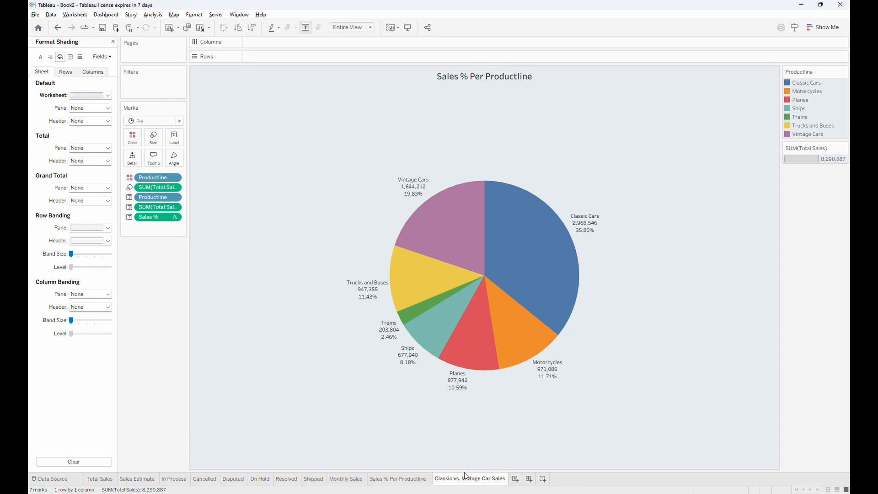
Change the duplicated pie chart's title to Classic vs. Vintage Car Sales
double_click(484, 76)
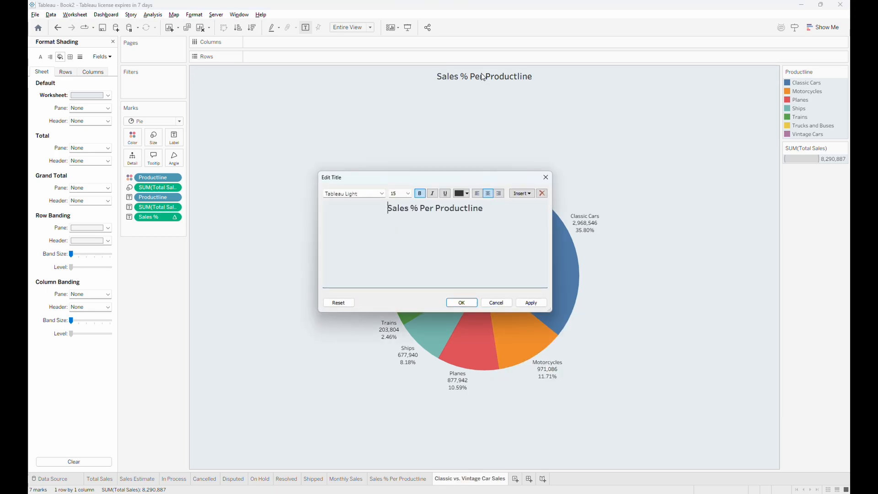
key(ctrl+a)
text(Classic vs. Vintage Car Sales)
click(460, 299)
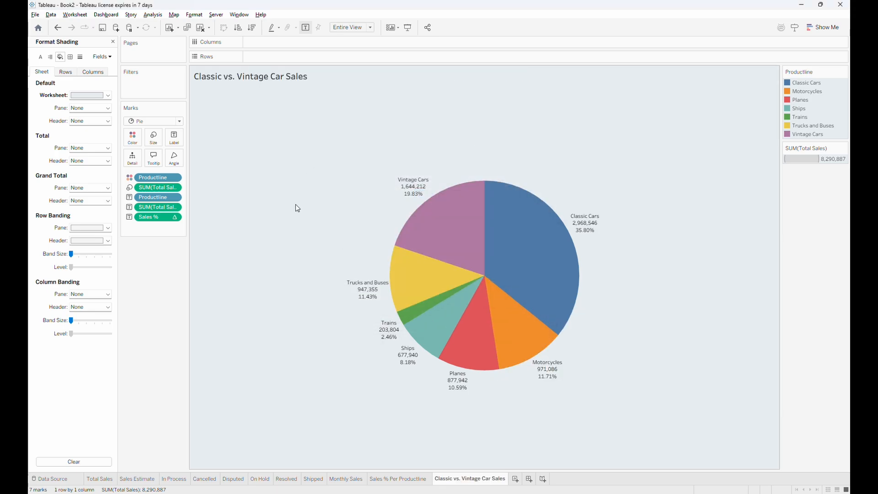
Replace Productline with Classic & Vintage for the pie chart's color and label, placing the label field above the total sales
drag(154, 180, 81, 374)
drag(156, 187, 73, 380)
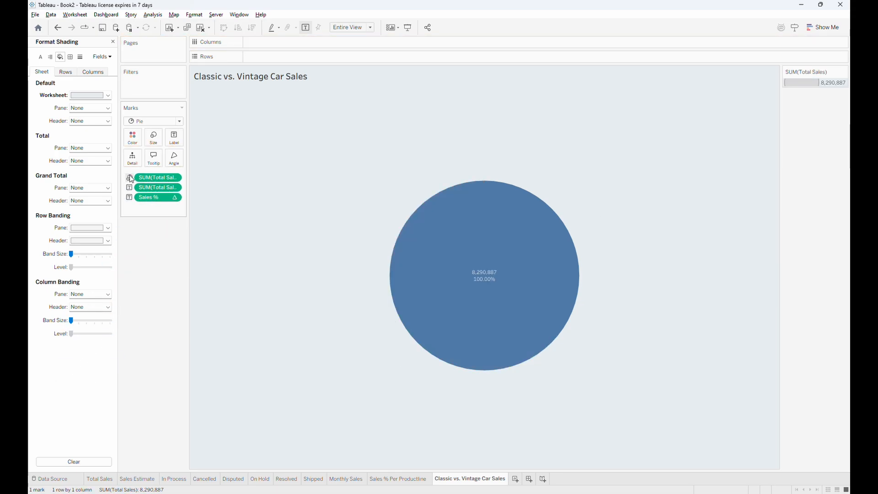
click(113, 42)
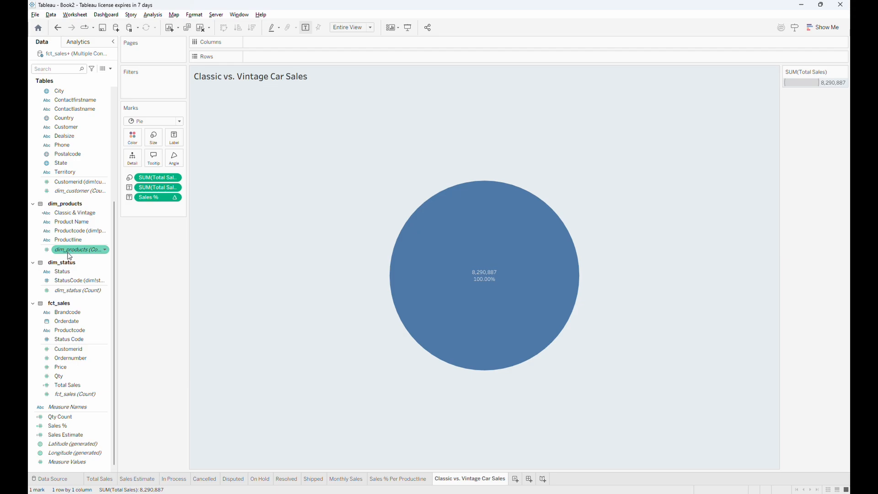
drag(76, 213, 133, 138)
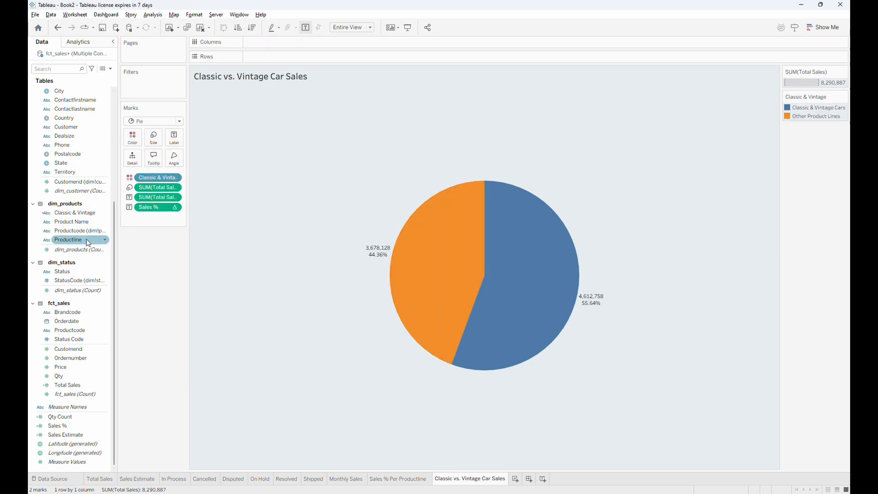
drag(65, 213, 174, 139)
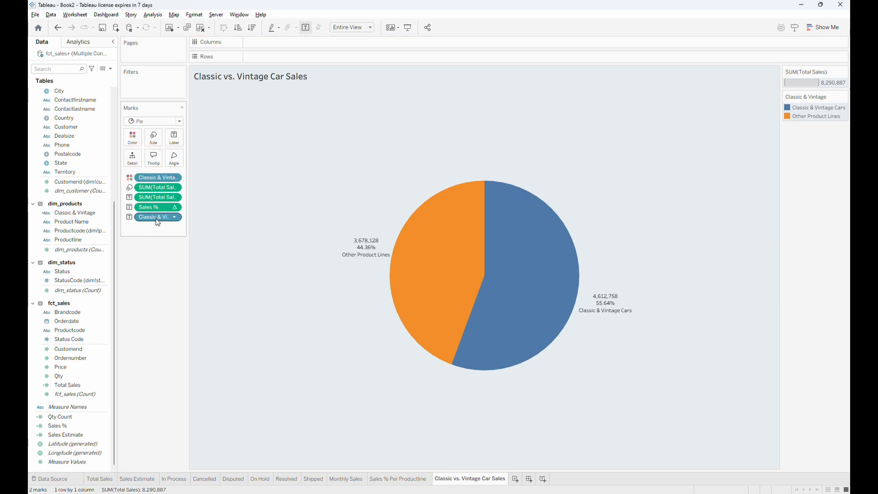
drag(158, 220, 155, 193)
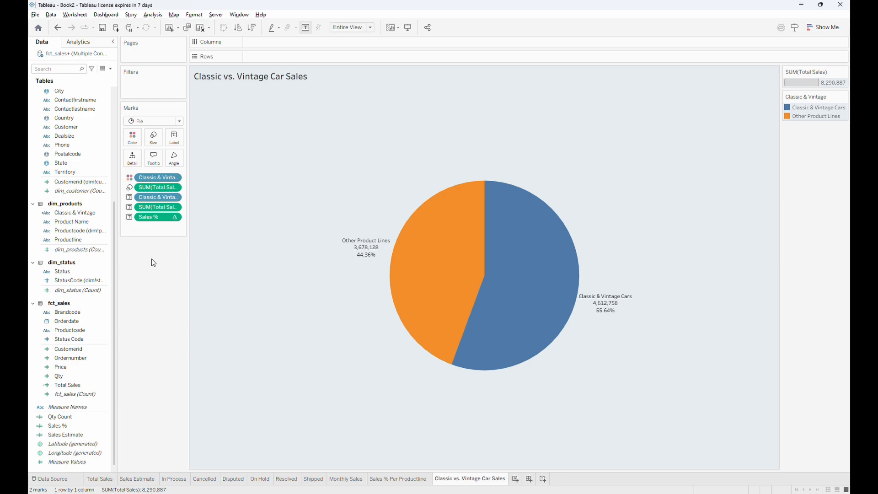
Centre the Classic vs. Vintage Car Sales title above the pie chart
double_click(315, 74)
key(ctrl+a)
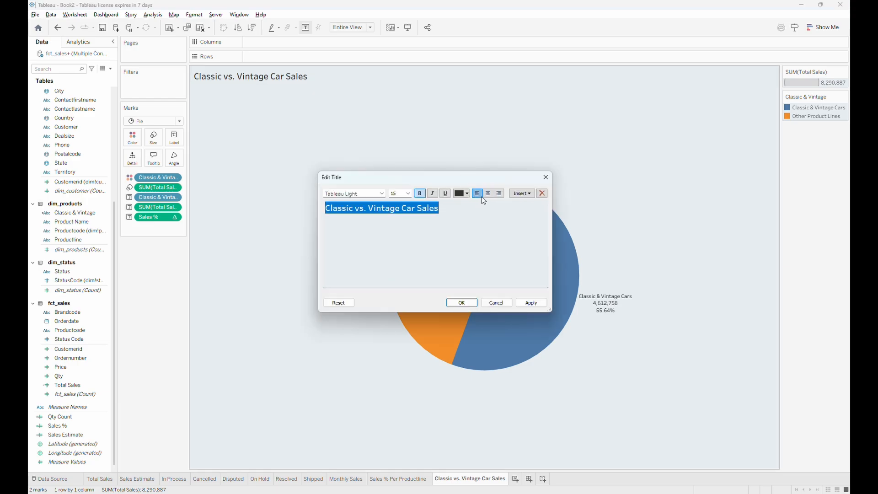
click(489, 193)
click(465, 303)
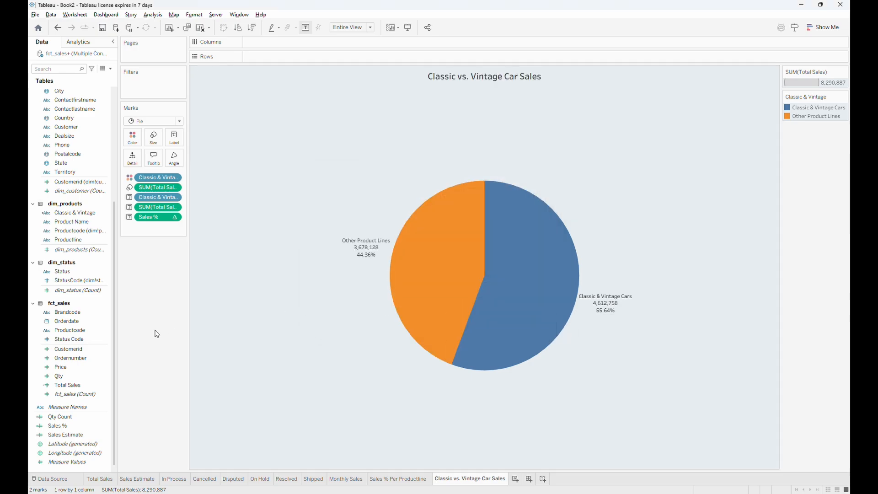
On a new worksheet, start a parameter named Category Parameter with the String data type and a list of allowable values
click(516, 480)
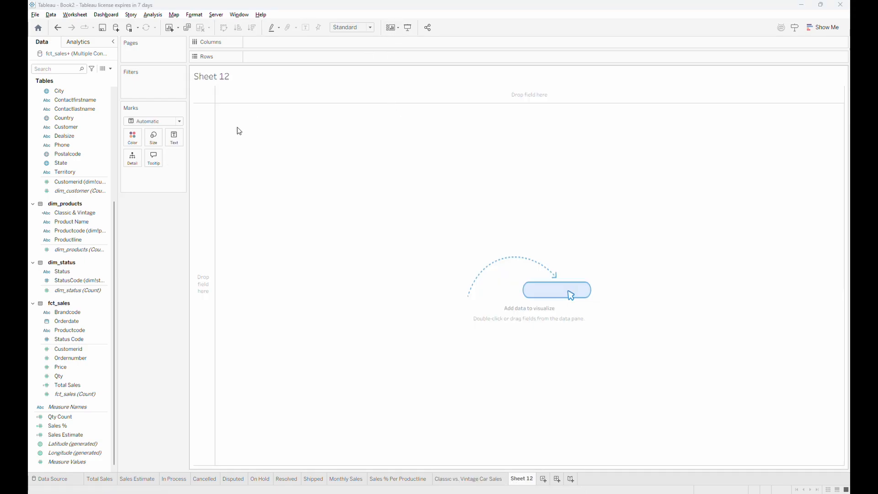
click(112, 69)
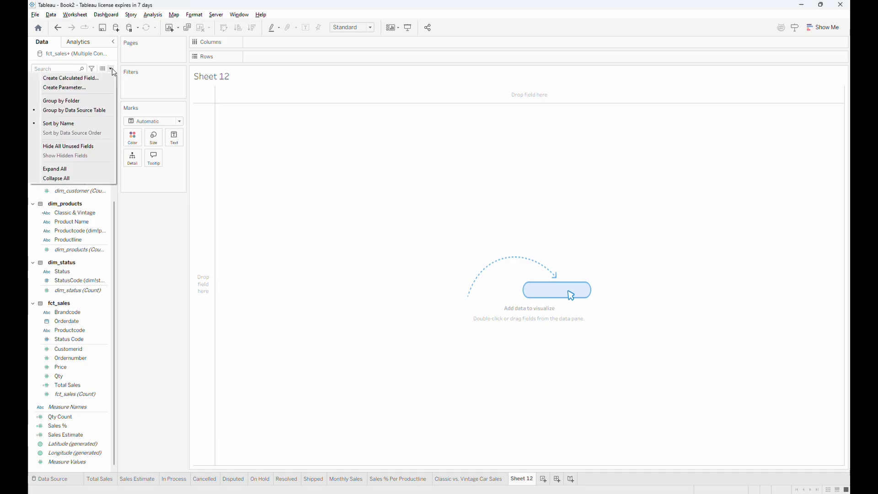
click(102, 86)
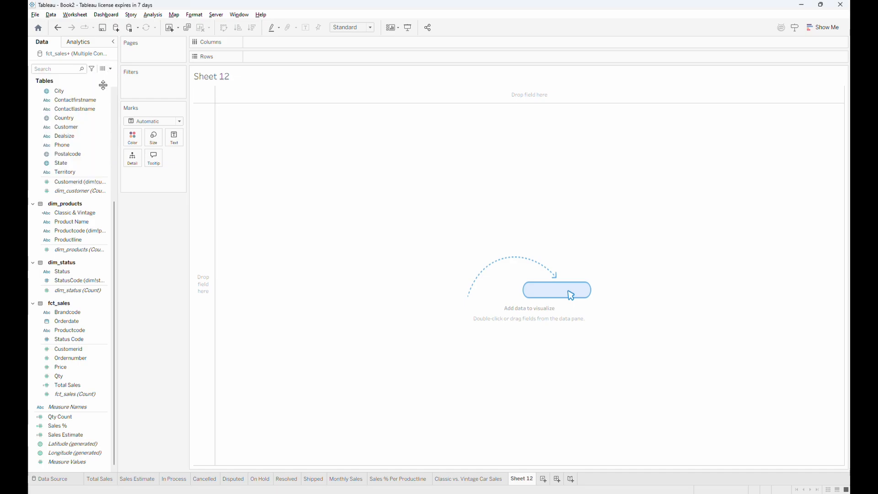
triple_click(351, 173)
text(Date)
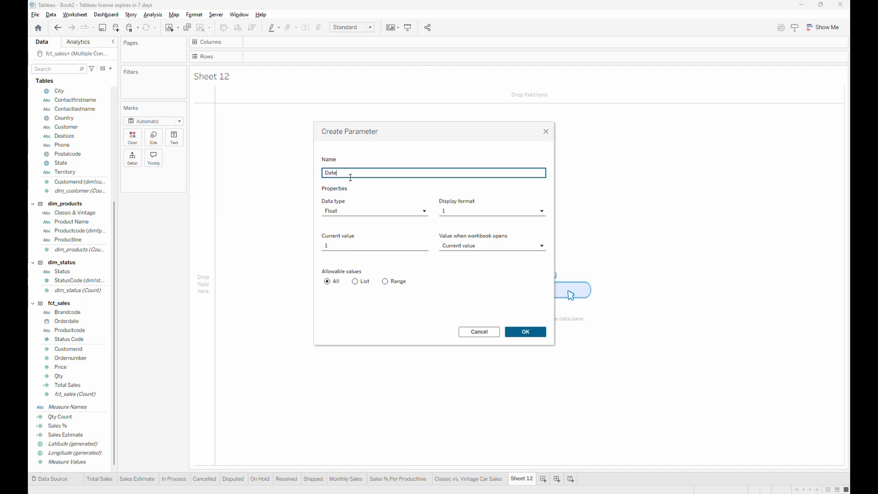
text(Category B)
text(meter)
click(373, 211)
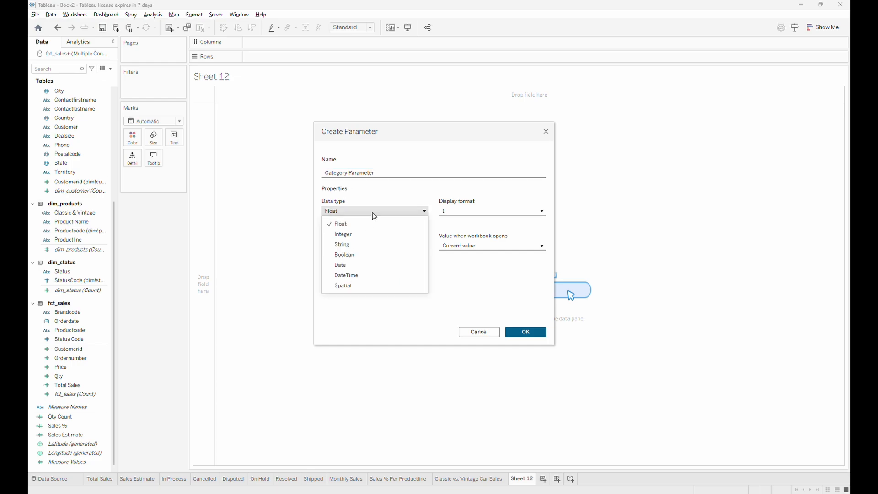
click(369, 245)
click(361, 281)
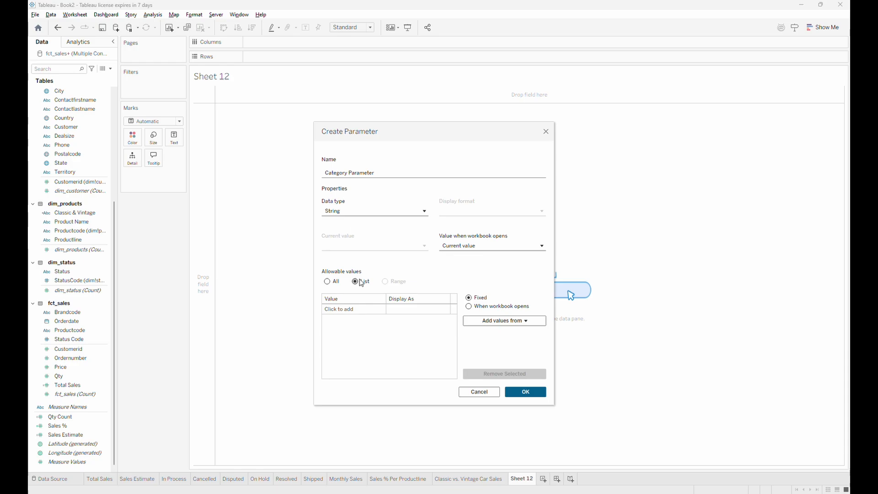
Add Dealsize, Productline, Brand, Product Name and Status as Category Parameter's list values and create the parameter
click(358, 309)
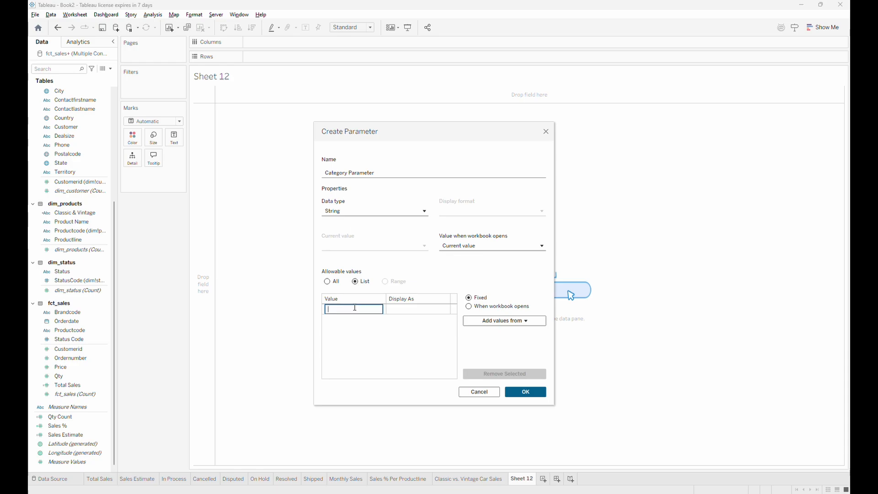
text(Dealsize)
key(Return)
text(Productline)
key(Return)
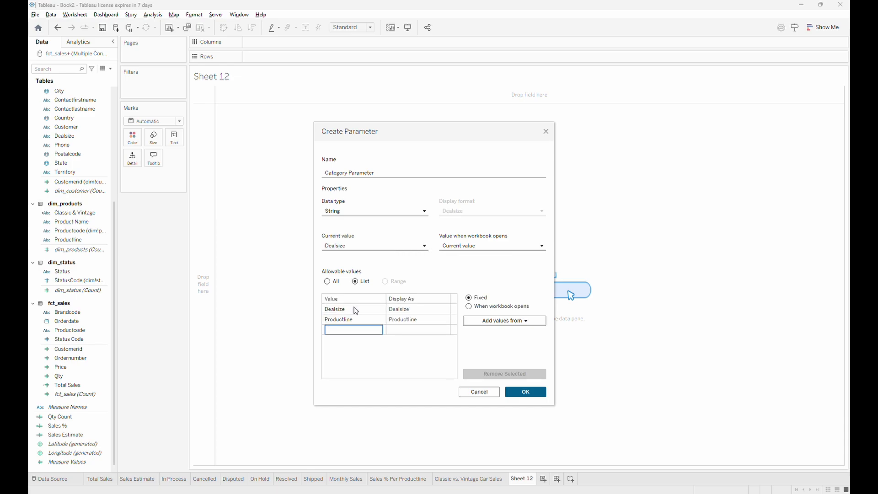
text(Brand)
key(Return)
text(Product Name)
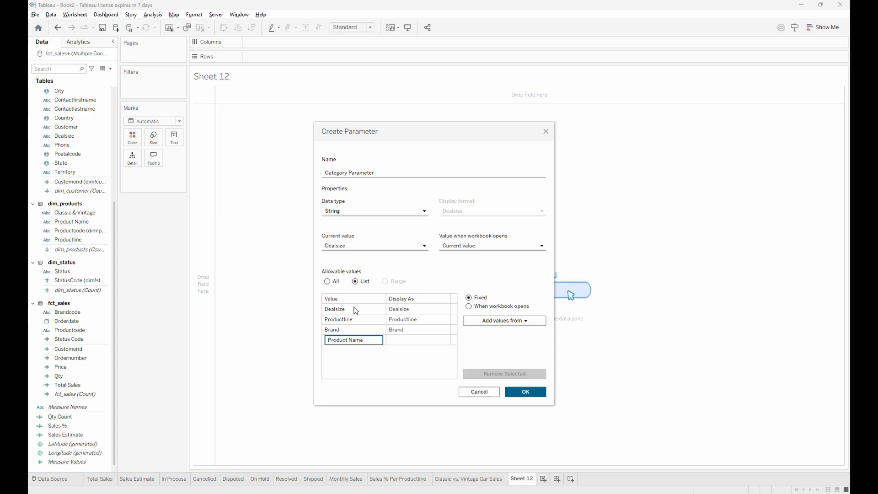
key(Return)
text(Status)
key(Return)
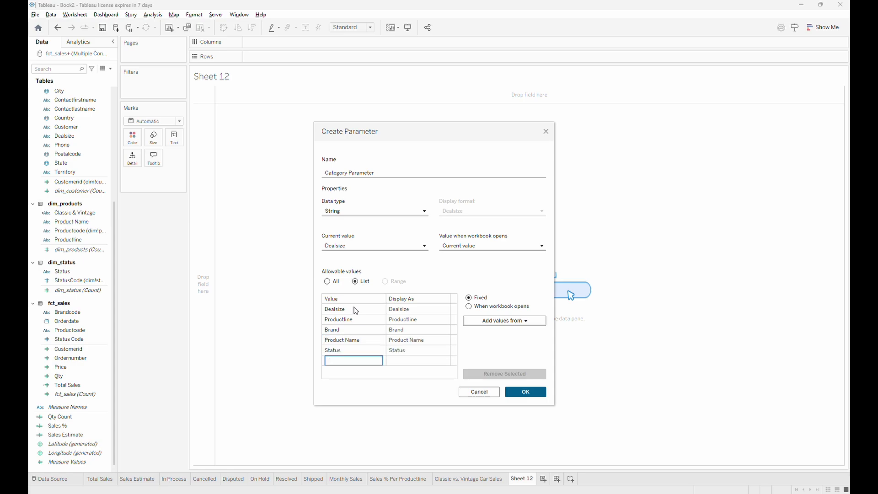
click(524, 389)
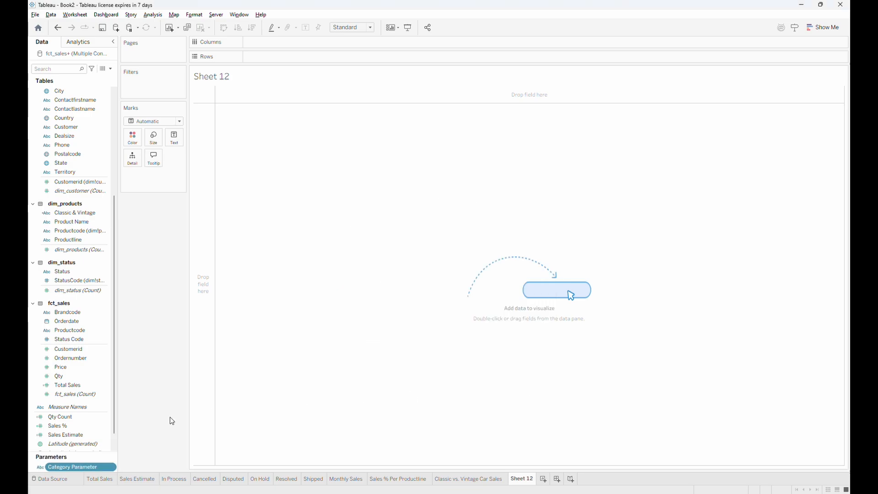
Start a calculated field named Category whose formula begins with CASE [Category Parameter]
click(110, 68)
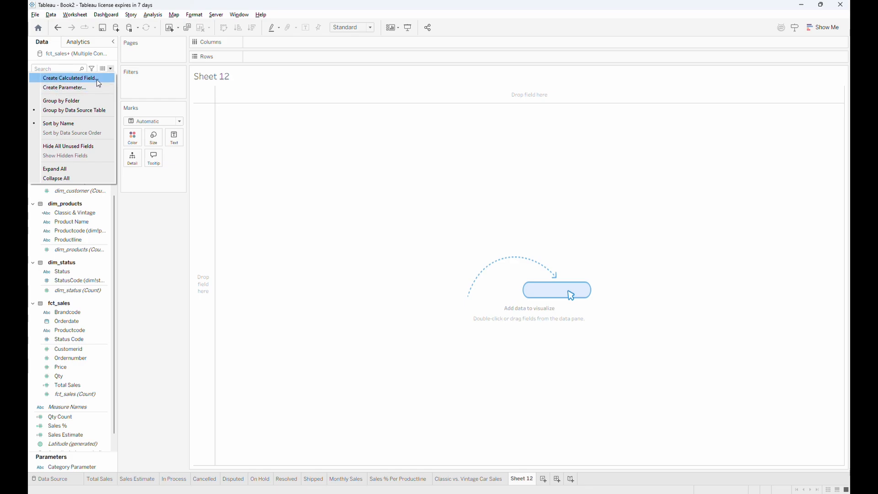
click(69, 79)
text(Category)
key(Tab)
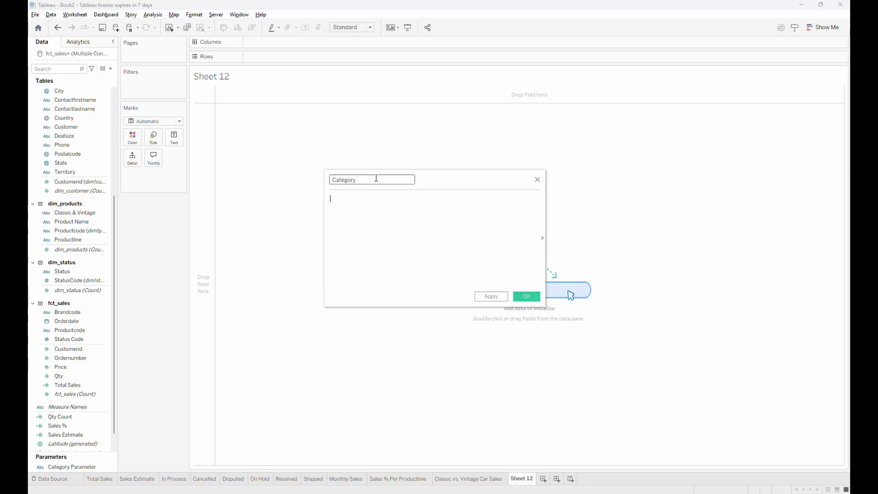
text(Case [Category Parameter])
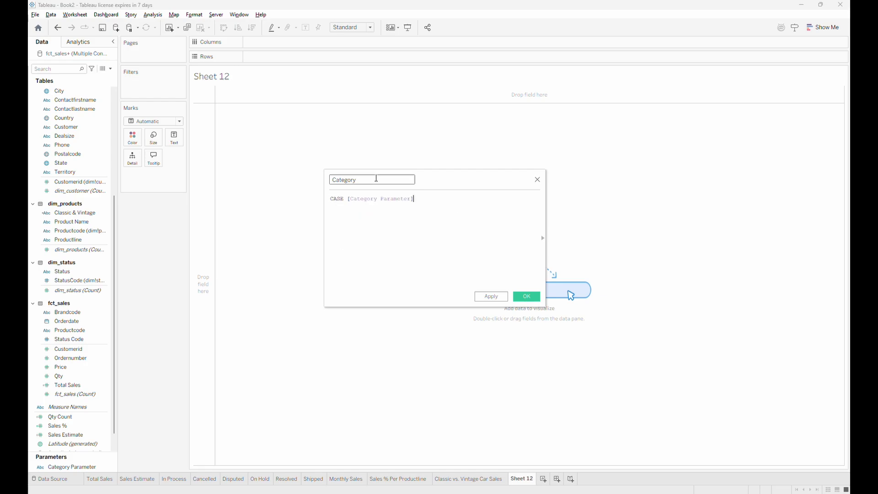
Add WHEN lines to the Category formula that return [Dealsize] for "Dealsize" and [Productline] for "Productline"
key(Return)
text(WHEN "c)
text(ealsize" THEN [Dealsize])
key(Return)
text(WHEN "Productline" then [Productline])
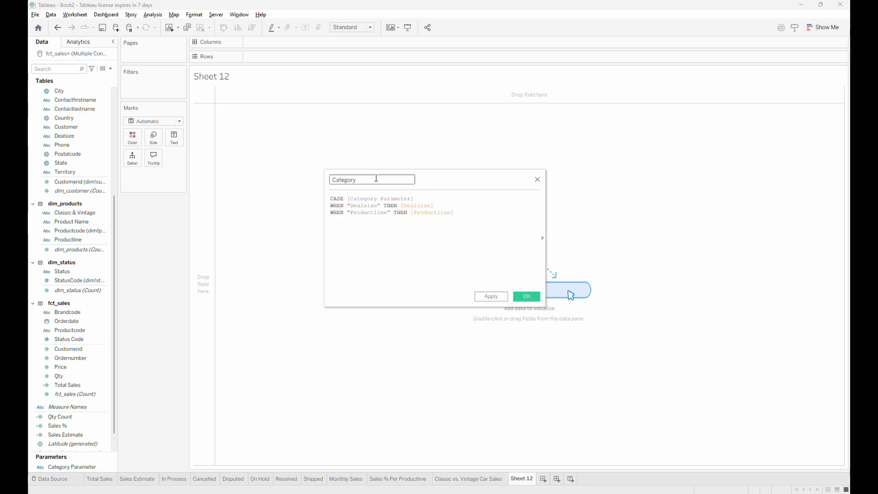
Add WHEN lines to the Category formula that return [Brand] for "Brand" and [Product Name] for "Product Name"
key(Return)
text(WHEN "Brand" THEN [Brand])
key(Return)
text(WHEN  "Product Name:)
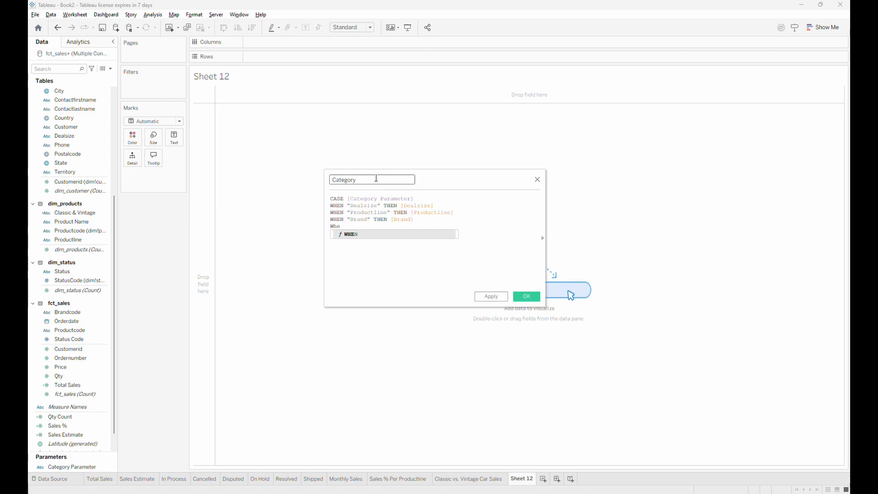
key(BackSpace)
text("Product Name)
text( THEN [Product Name])
key(Return)
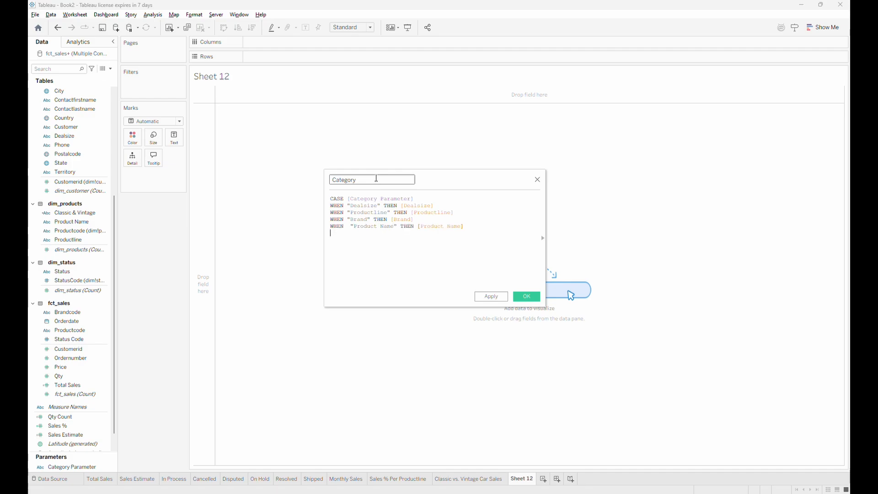
Finish the Category formula with WHEN "Status" THEN [Status] and END, and save the calculated field
text(WHEN "Status" THEN [Status])
key(Return)
text(E)
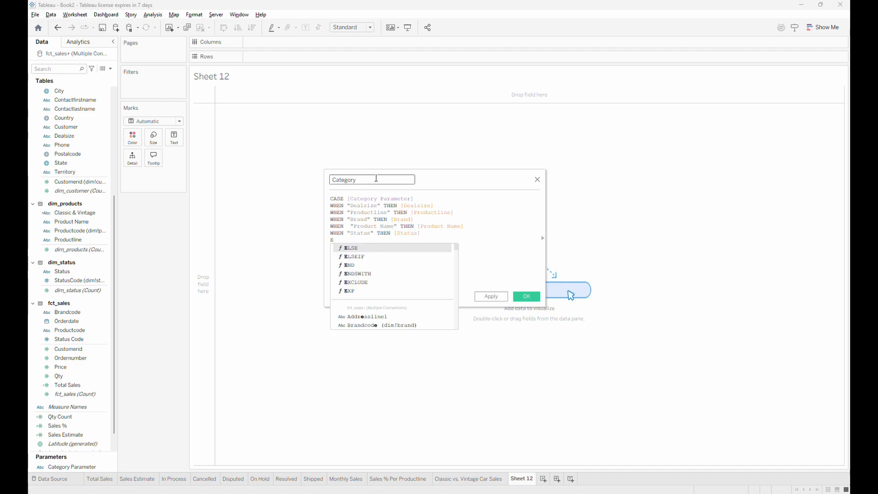
text(ND)
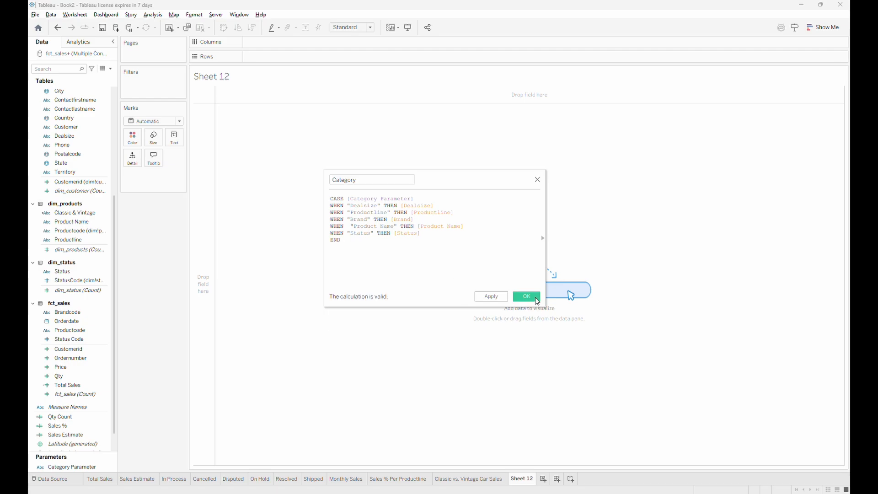
click(527, 296)
Start a new parameter named Date Parameter with the String data type
click(111, 69)
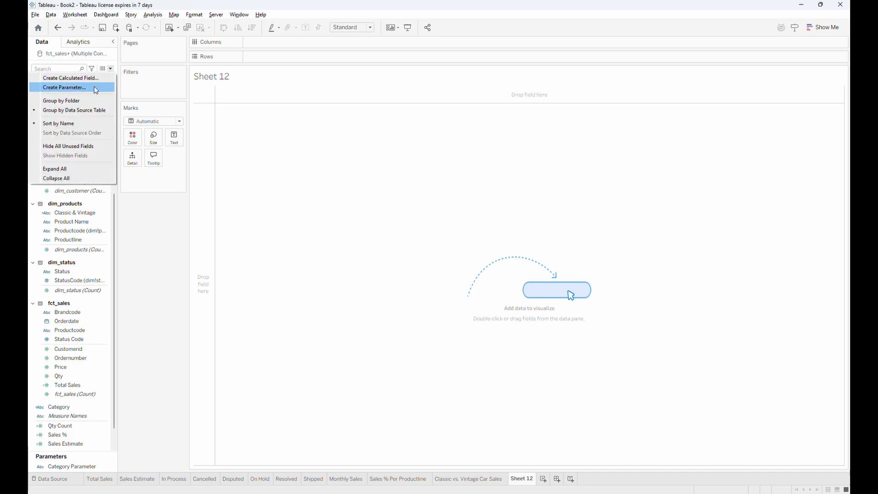
click(96, 88)
text(Date Parameter)
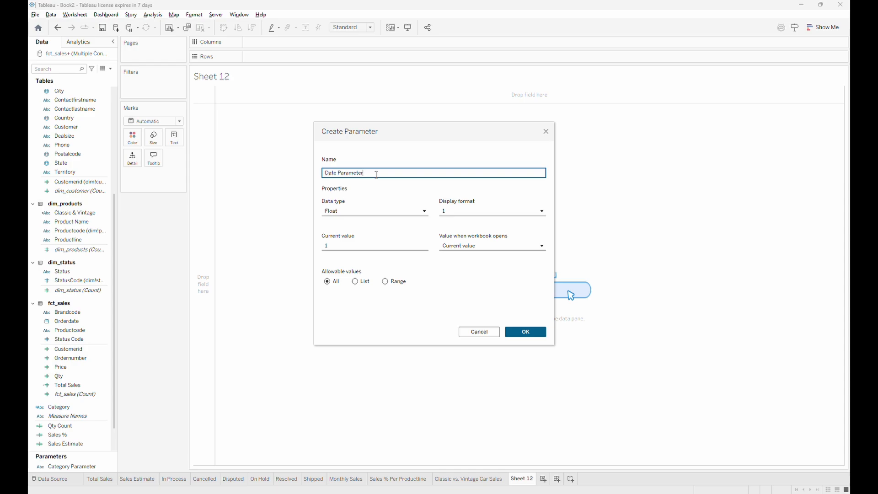
click(373, 211)
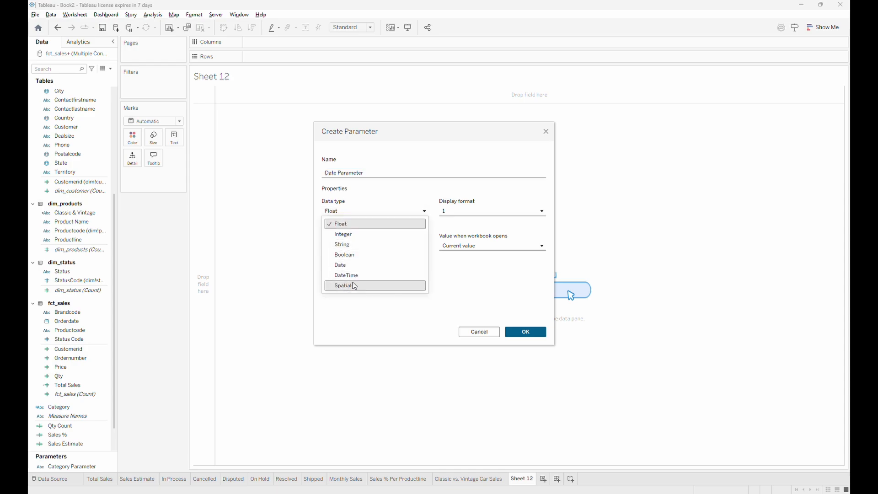
click(355, 270)
click(359, 211)
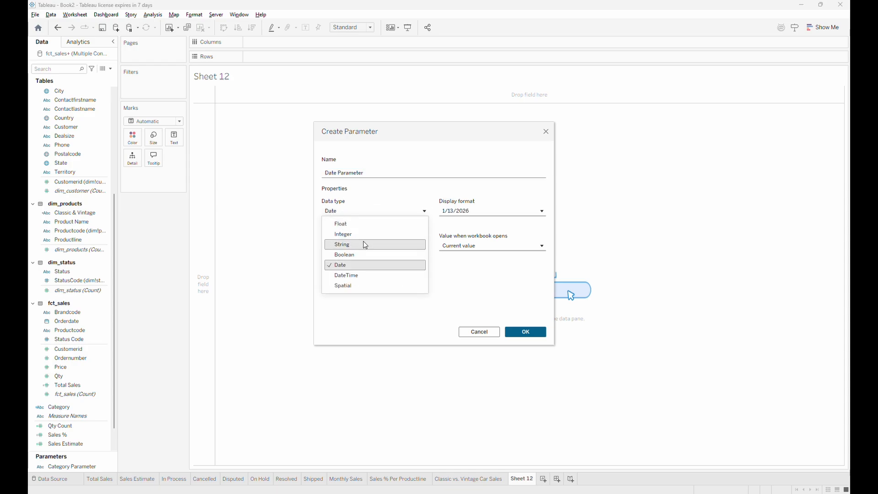
click(355, 245)
Restrict the Date Parameter to a list with the values Year and Month, and save the parameter
click(355, 281)
click(357, 310)
text(Year)
key(Return)
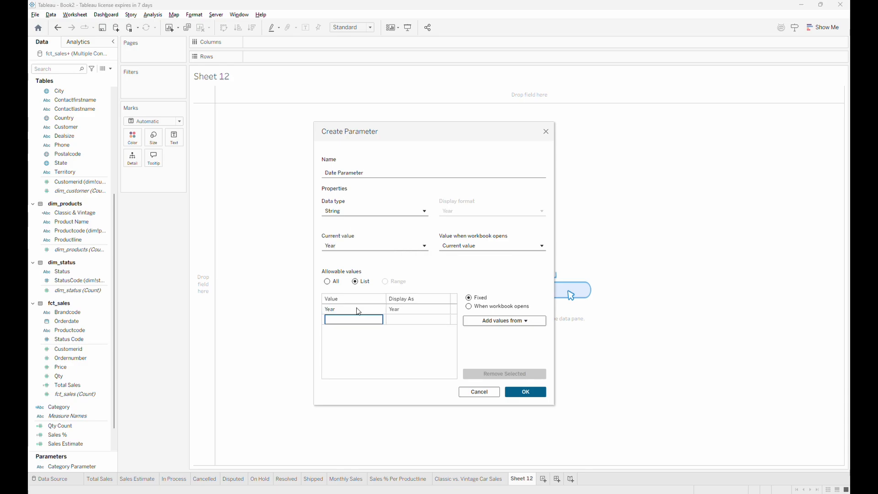
text(Month)
key(Return)
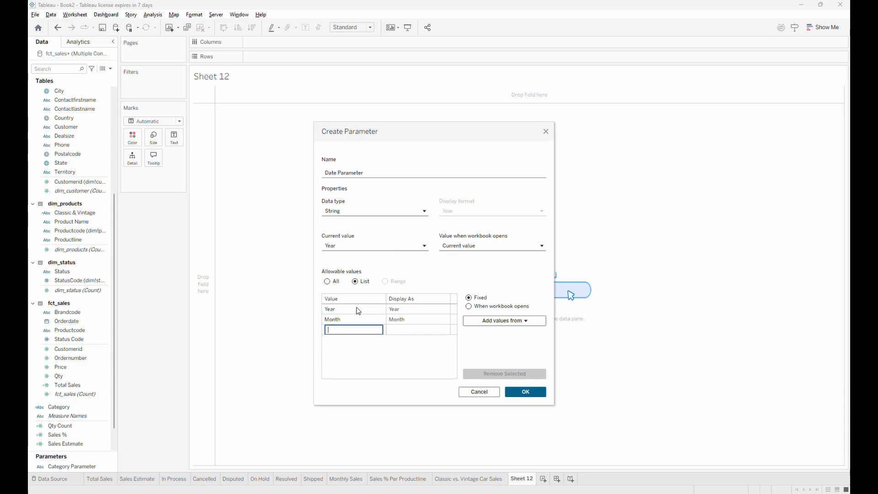
click(532, 397)
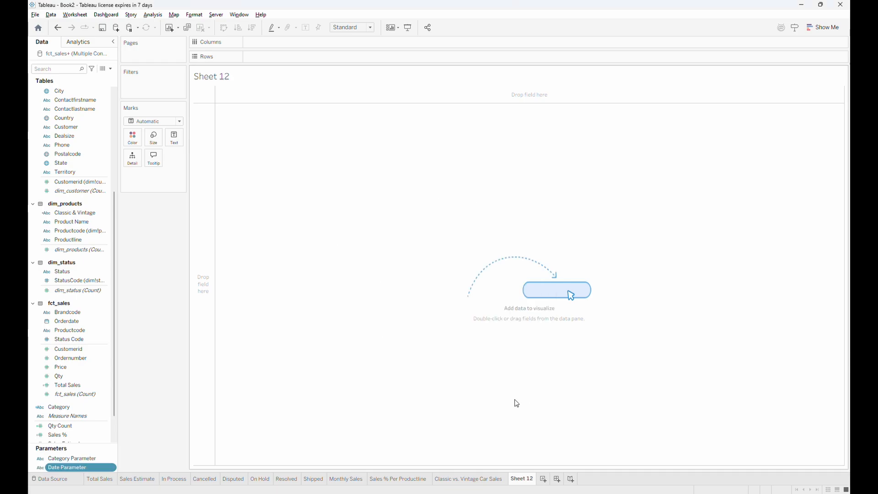
Start a calculated field named Date (Year, Month) with CASE [Date Parameter] and WHEN "Year" THEN STR(YEAR([Orderdate]))
click(110, 69)
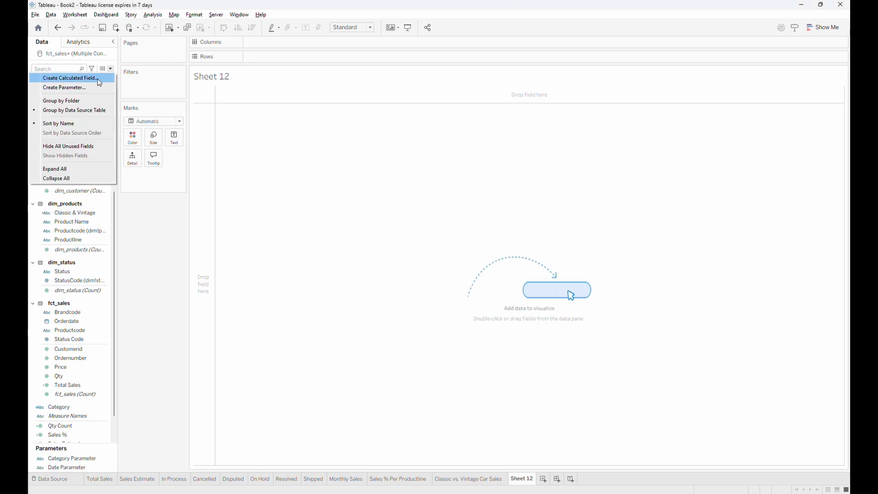
click(98, 79)
text(Date )
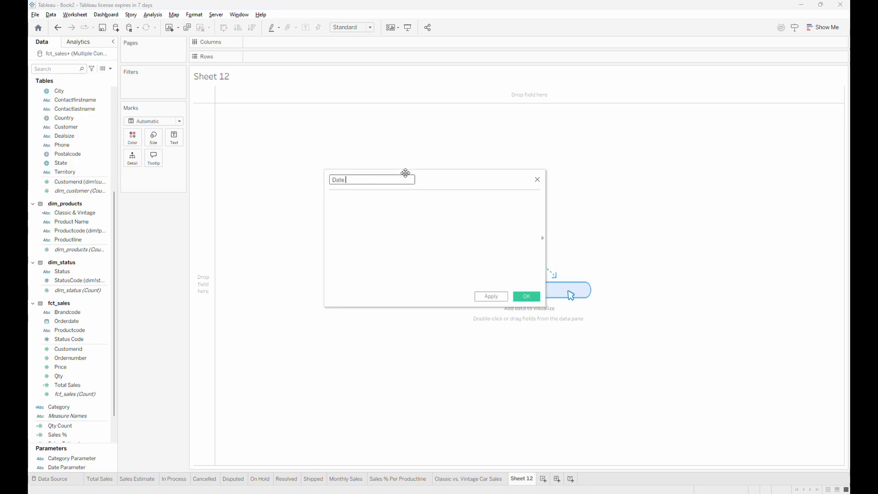
text((Year, Month))
key(Return)
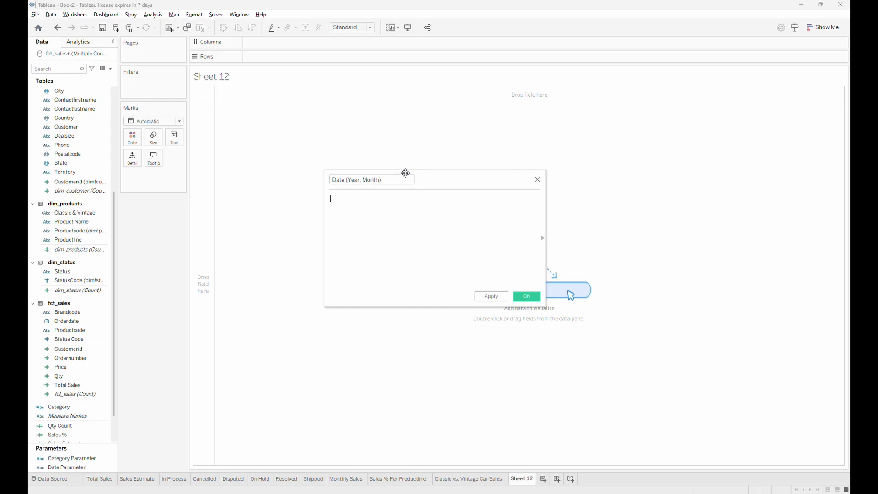
text(CASE [Date Parameter])
key(Return)
text(WHEN "Year" THEN STR(YEAR([Orderdate])))
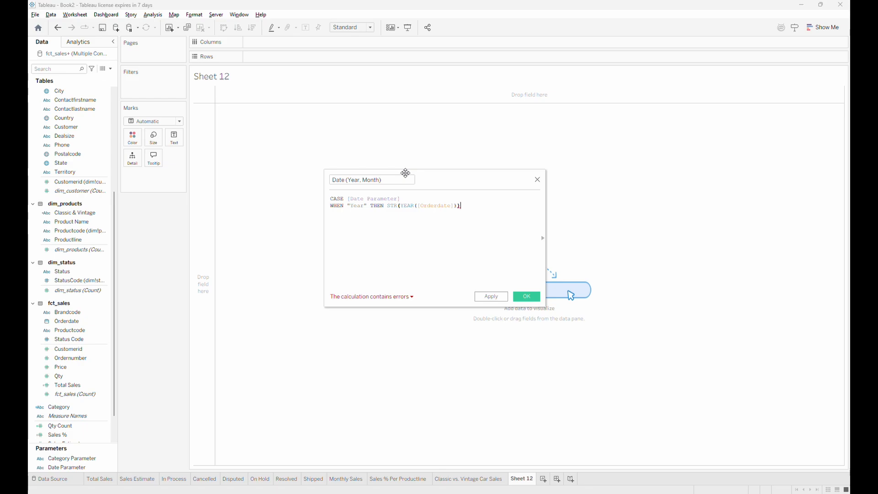
Finish the Date (Year, Month) formula with WHEN "Month" THEN DATENAME('month',[Orderdate]) and END, and save the calculated field
key(Return)
text(WHEN "Month" THEN DATENAME('month',order)
key(Return)
text())
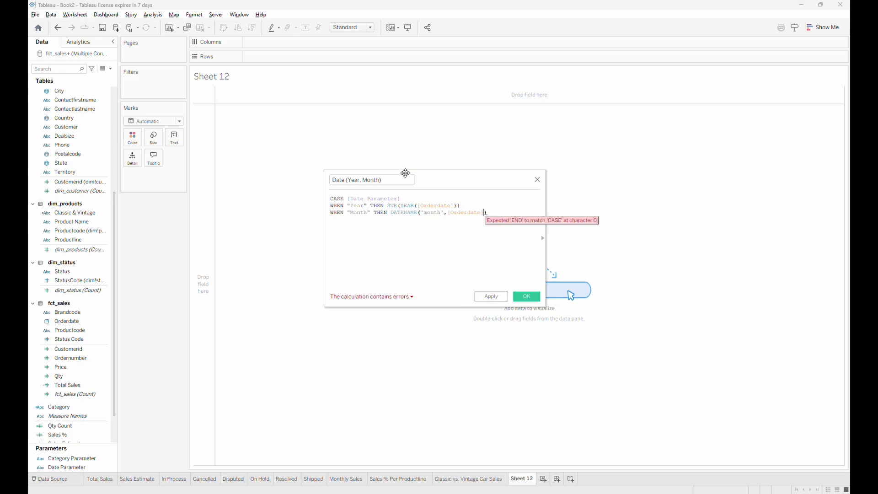
key(Return)
text(end)
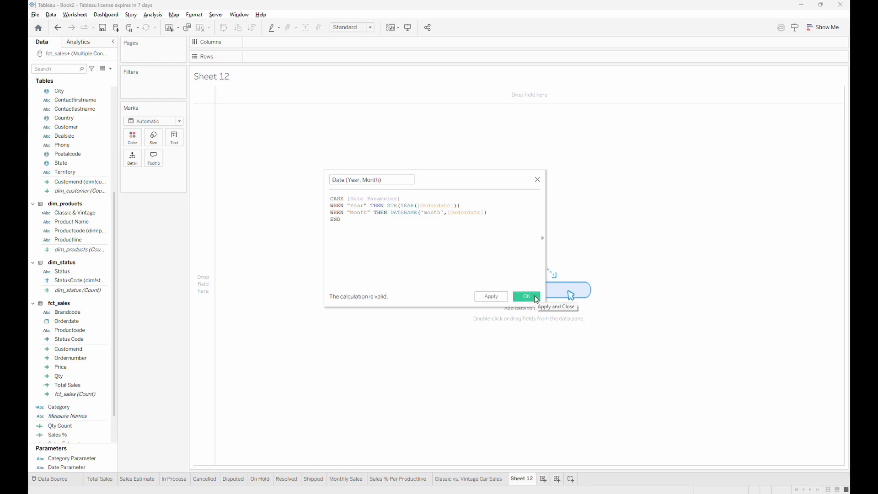
click(526, 296)
Start a new parameter named Measure Parameter with the String data type
click(113, 69)
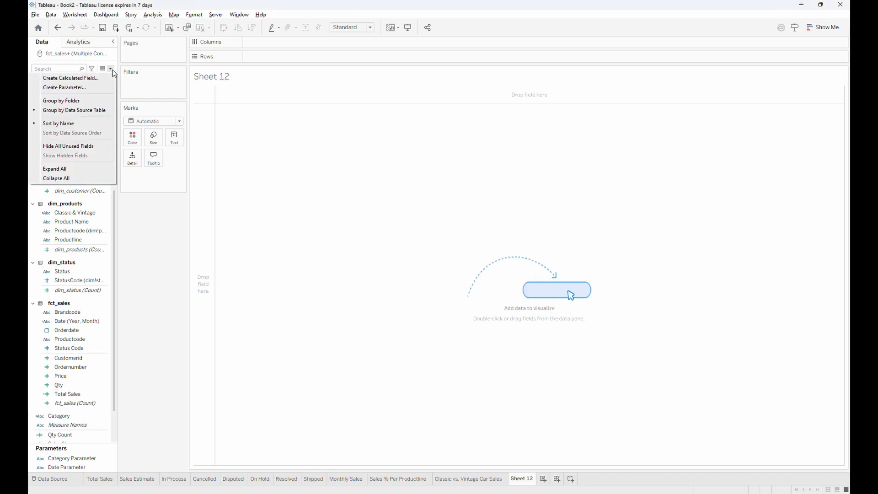
click(277, 139)
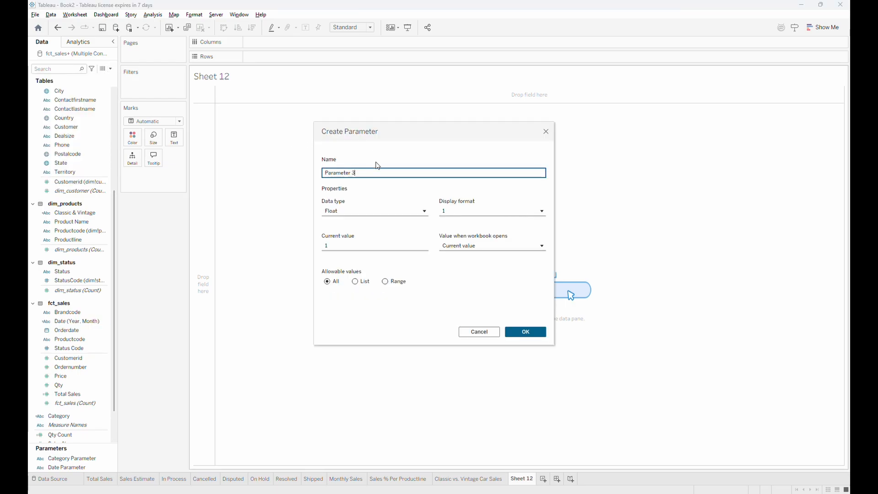
text(Measure Parameter)
click(369, 216)
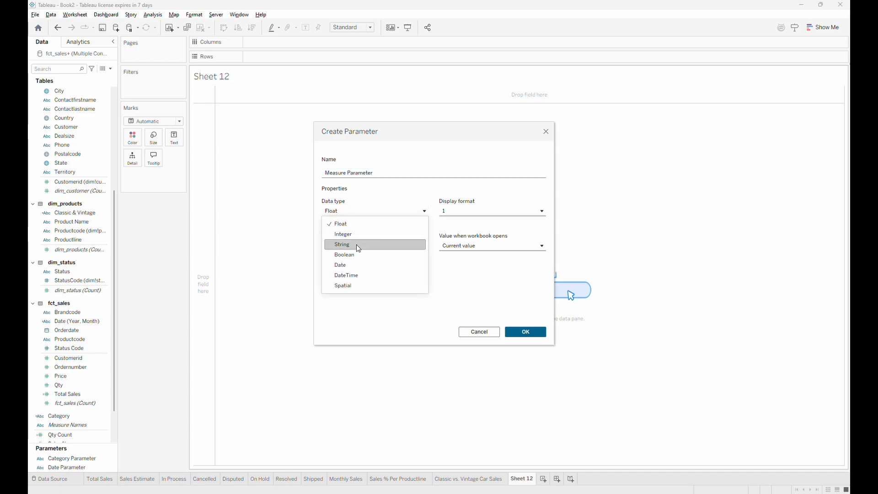
click(356, 244)
Restrict the Measure Parameter to a list with Qty, Total Sales and Avg. Sales, and save the parameter
click(356, 281)
click(359, 311)
text(Qty)
key(Return)
text(Total Sales)
key(Return)
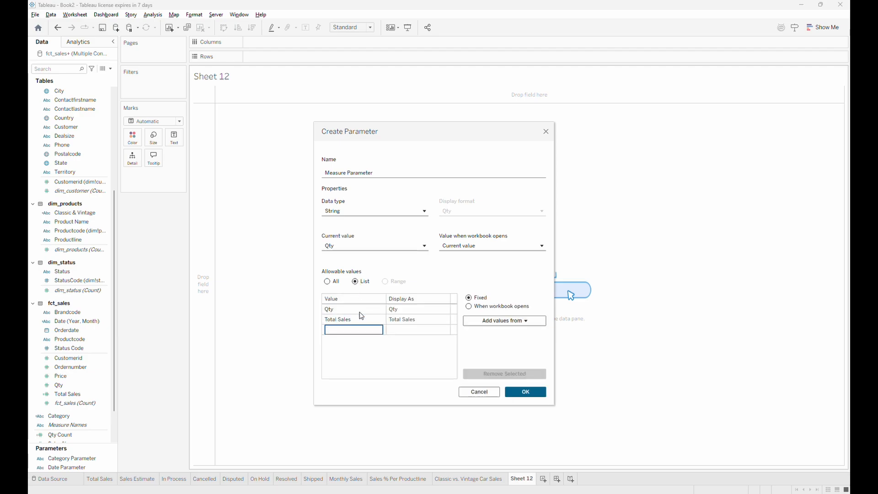
text(Avg. Sales)
key(Return)
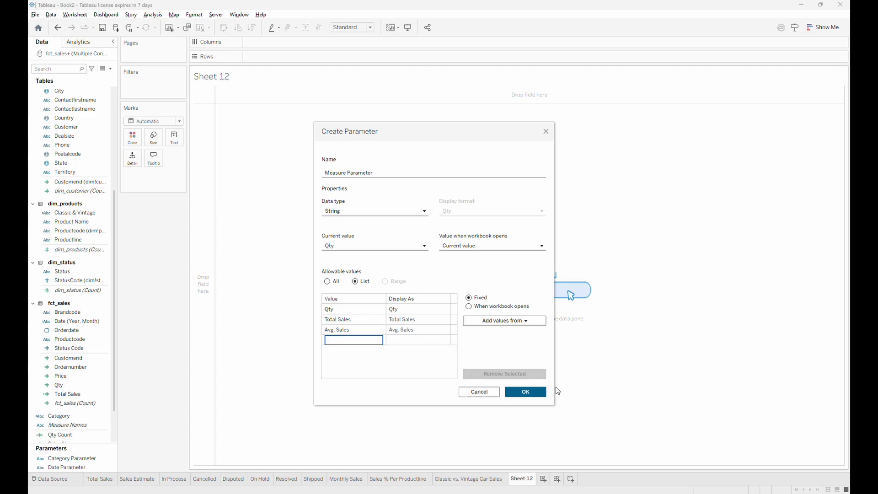
click(538, 395)
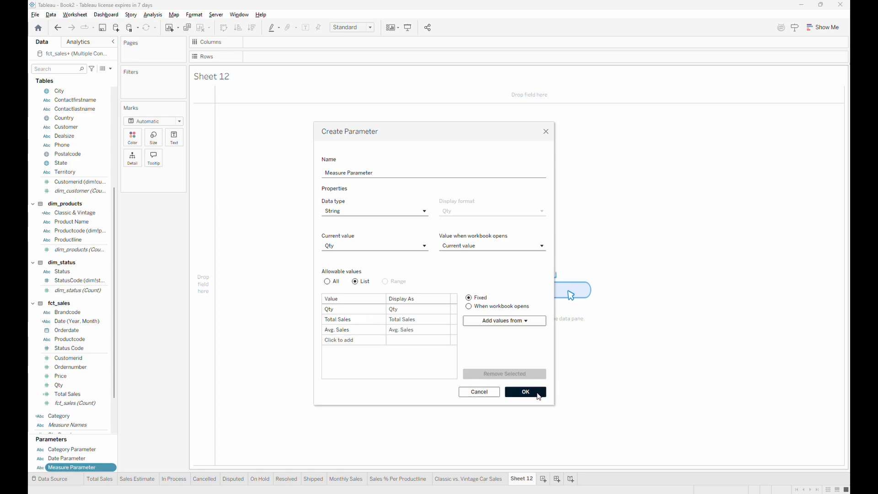
Start a calculated field named Measure with the line IF [Measure Parameter] = "Total Sales" THEN [Total Sales]
click(110, 69)
click(97, 78)
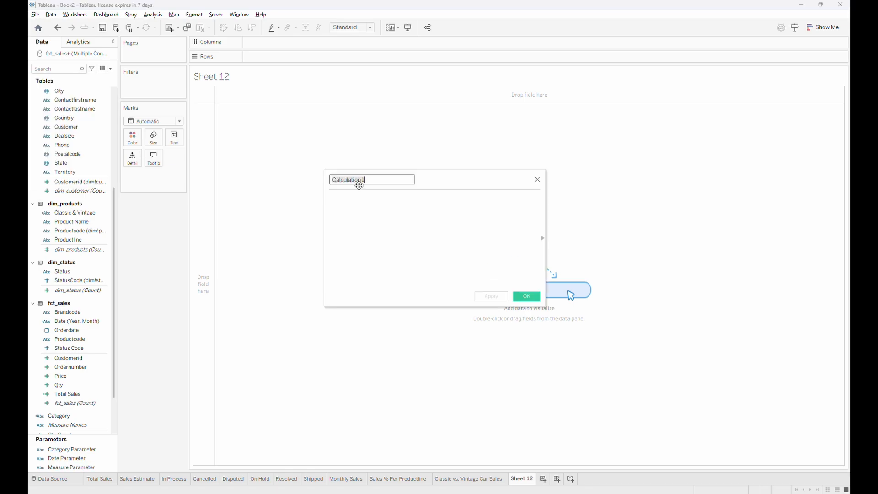
text(Measure)
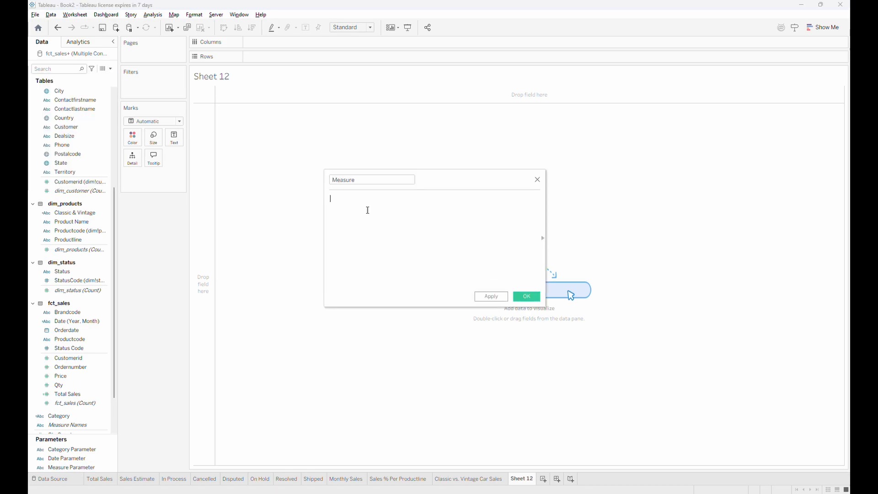
click(368, 210)
text(i)
key(BackSpace)
text(IF [Measure Parameter] = "Total Sales" THEN [Total Sales])
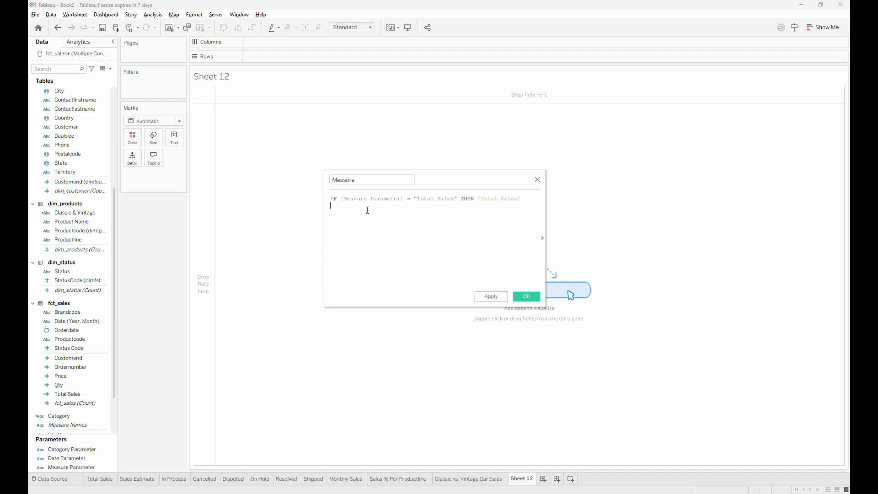
Add ELSEIF lines to the Measure formula that return SUM([Qty]) for "Qty" and AVG([Total Sales]) for "Avg. Sales"
text(elsei)
key(Return)
text([Measure Parameter] = "Qty" THEN SUM([Qty]))
key(Return)
text(else)
text(IF  [Measure Parameter] = "Avg.)
text( Sales)
text(" THEN AVG([Total Sales]))
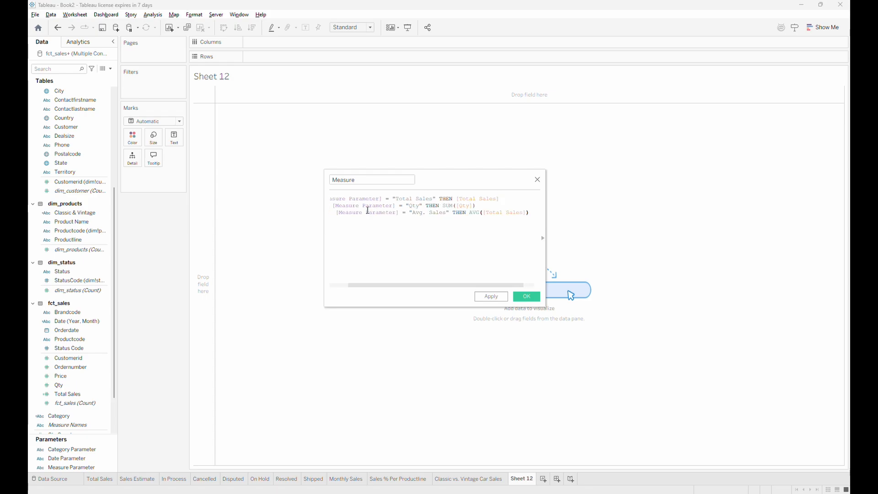
Close the Measure formula with END, wrap the first line's [Total Sales] in SUM, and save the calculated field
key(Return)
text(END)
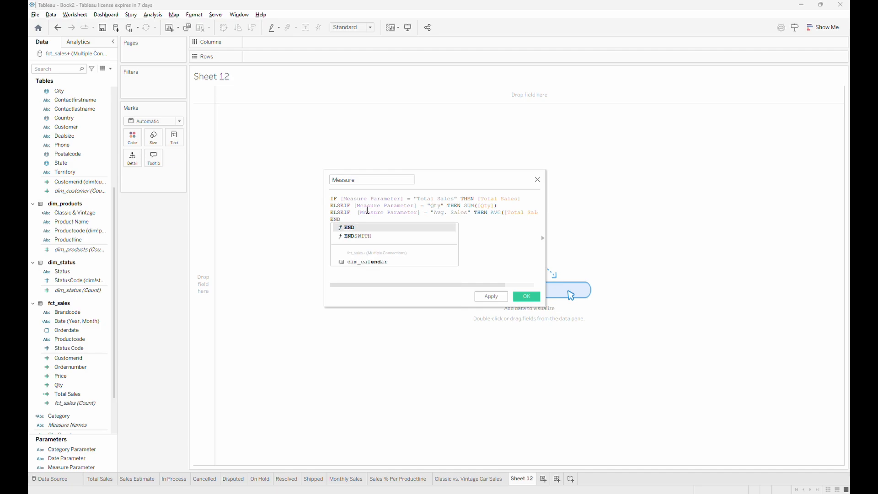
key(Escape)
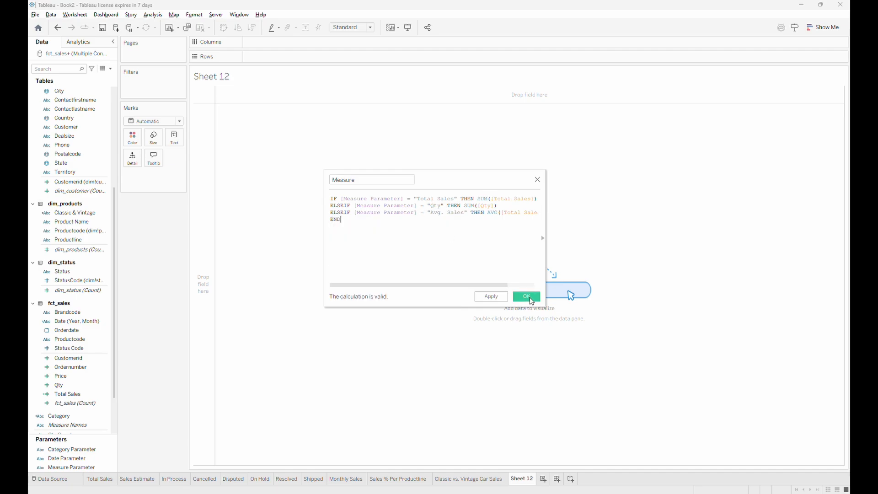
click(527, 297)
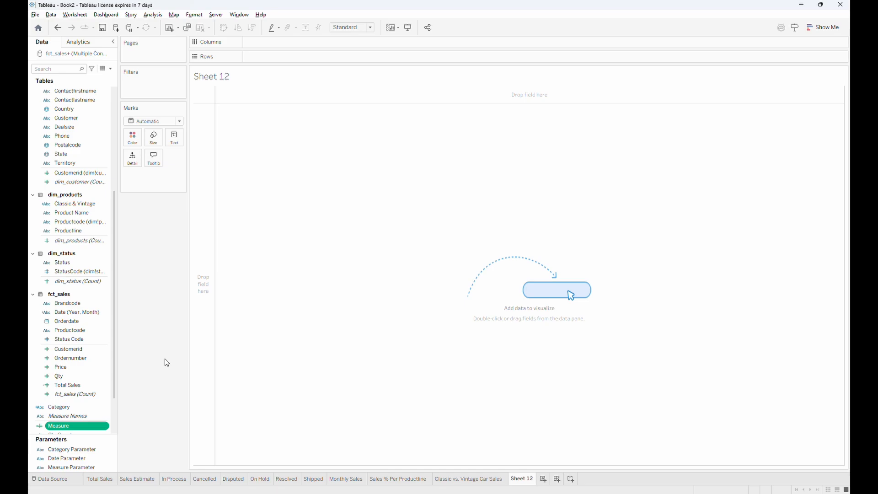
Build a table with Date (Year, Month) as columns, Category as rows and Measure as values, and set the view to Fit Width
drag(69, 312, 300, 45)
scroll(79, 303, down, 1)
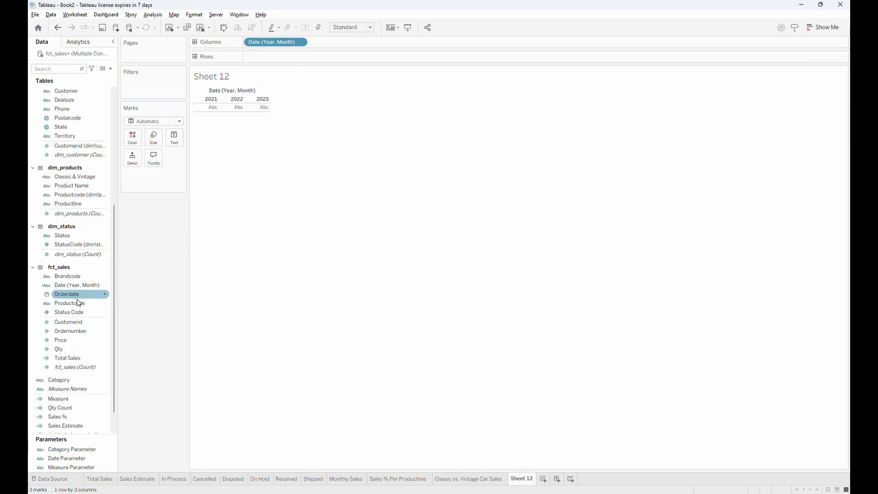
drag(64, 380, 298, 58)
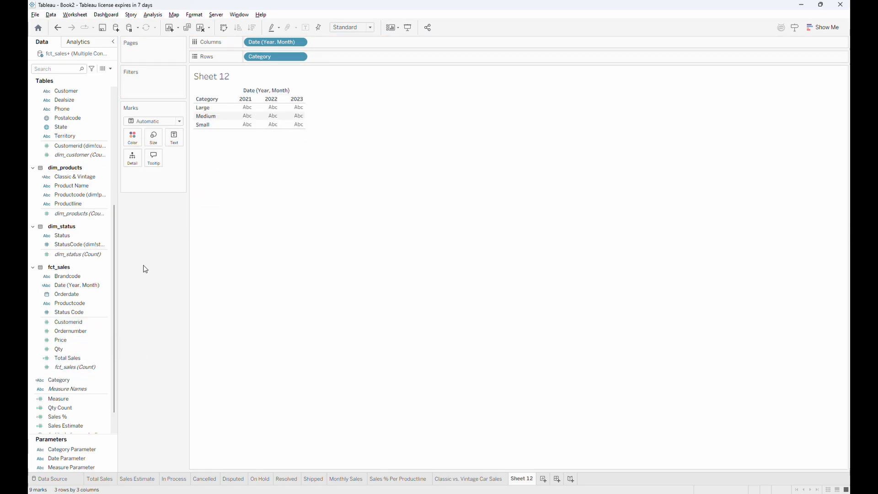
drag(58, 399, 287, 120)
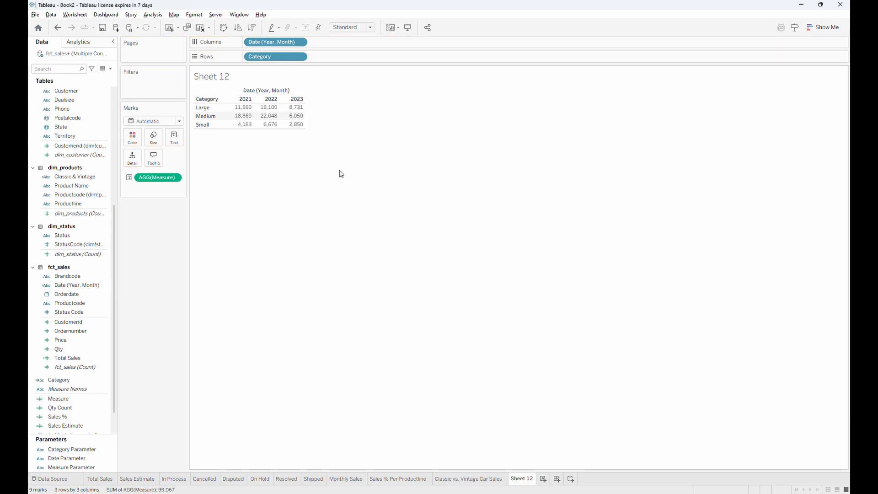
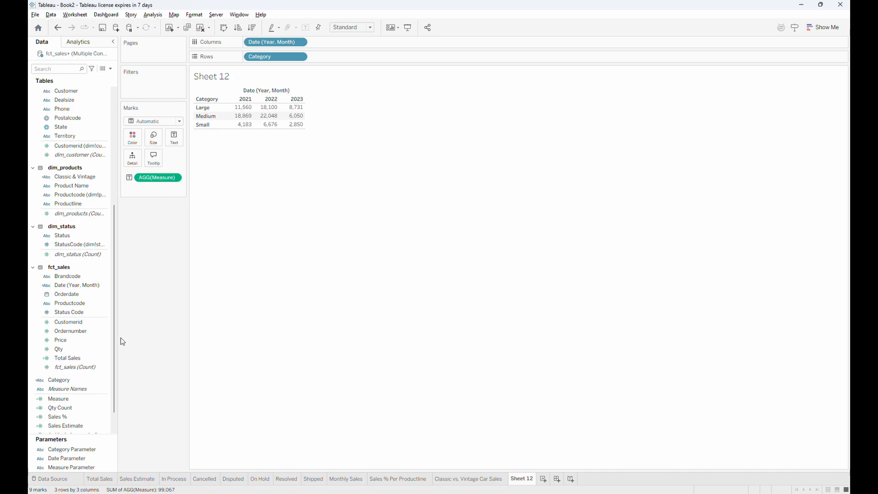
click(358, 27)
click(354, 45)
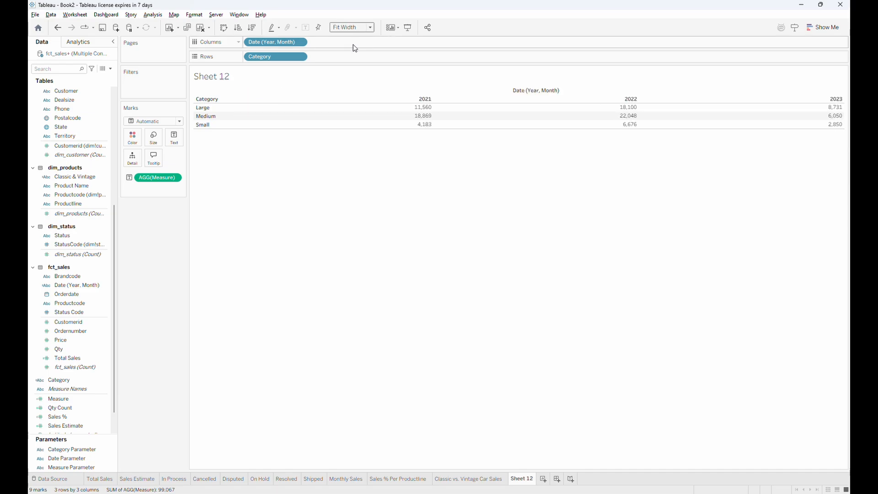
Hide the sheet title and the field labels for columns
right_click(327, 77)
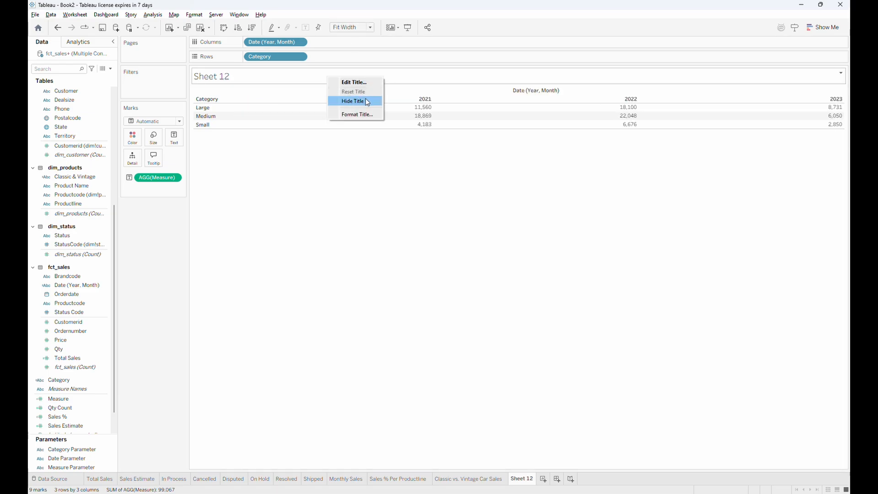
click(366, 98)
right_click(510, 75)
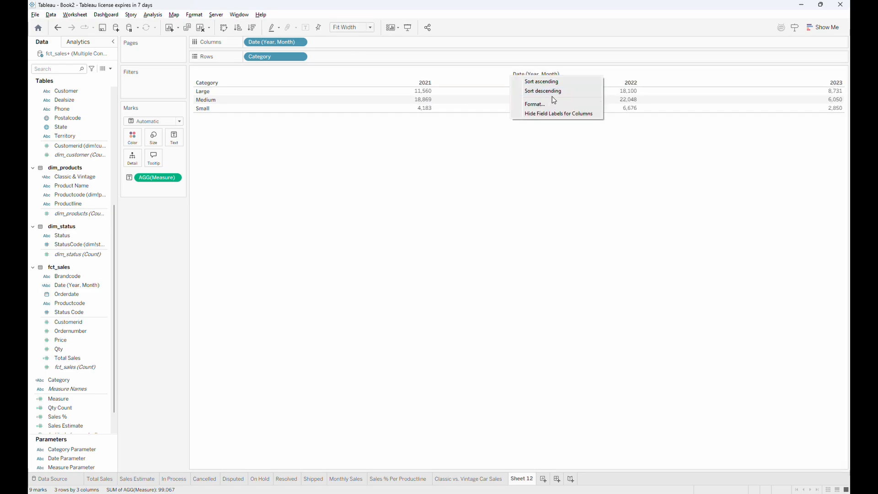
click(558, 115)
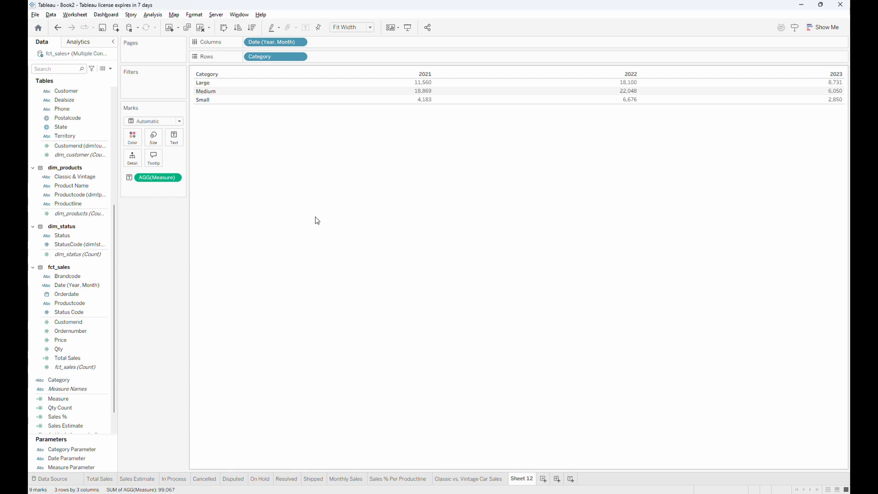
Show the controls for the Date Parameter, Category Parameter and Measure Parameter beside the table
right_click(75, 458)
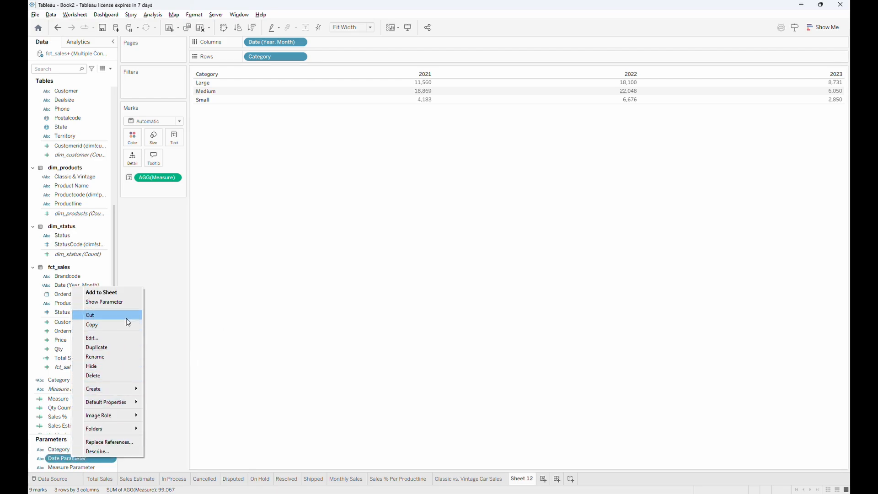
click(125, 304)
right_click(91, 450)
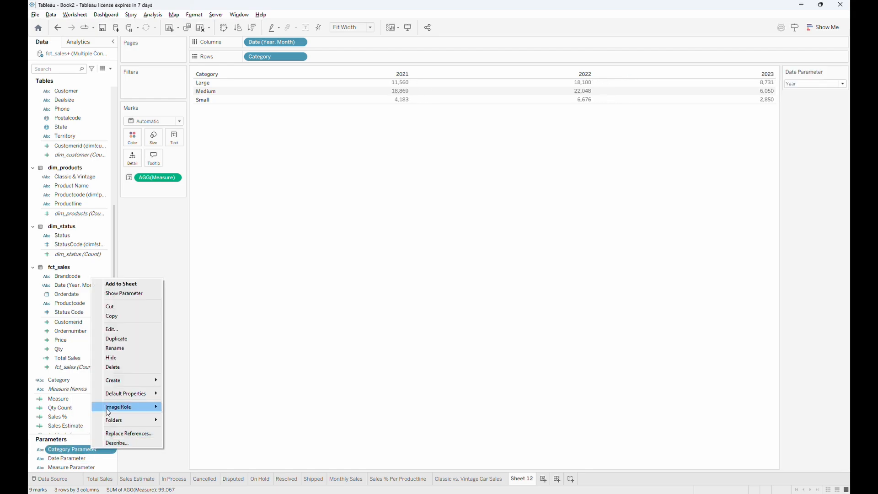
click(137, 296)
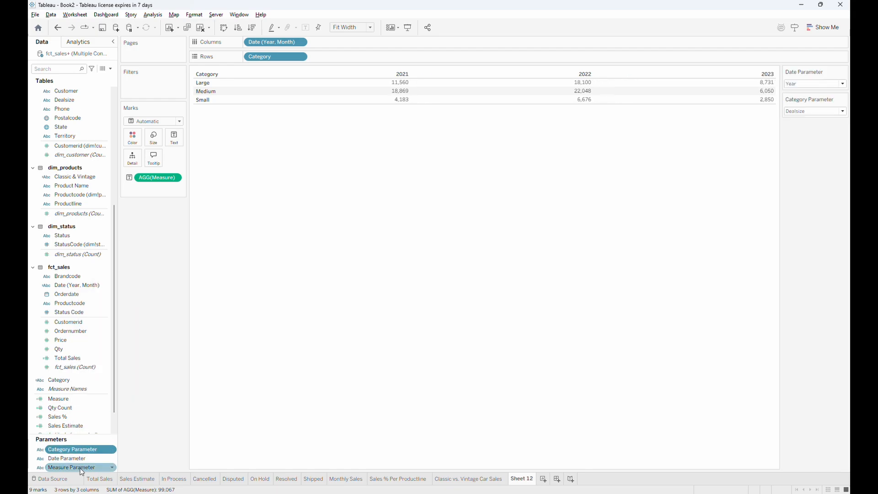
right_click(80, 467)
click(131, 318)
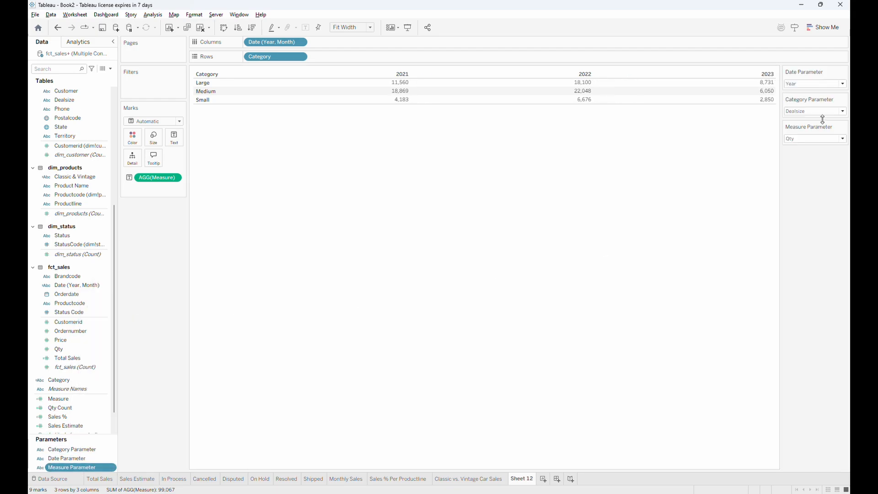
Set the Category Parameter to Product Name and open the choices of the Measure Parameter
click(823, 112)
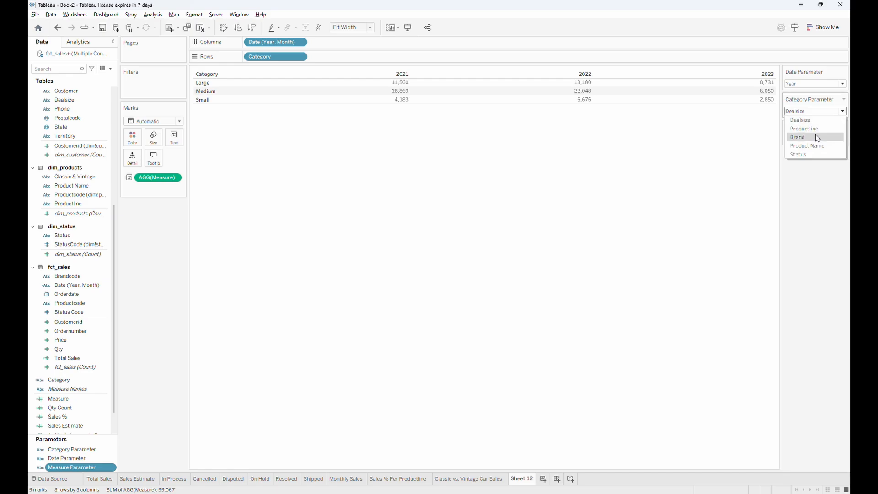
click(815, 145)
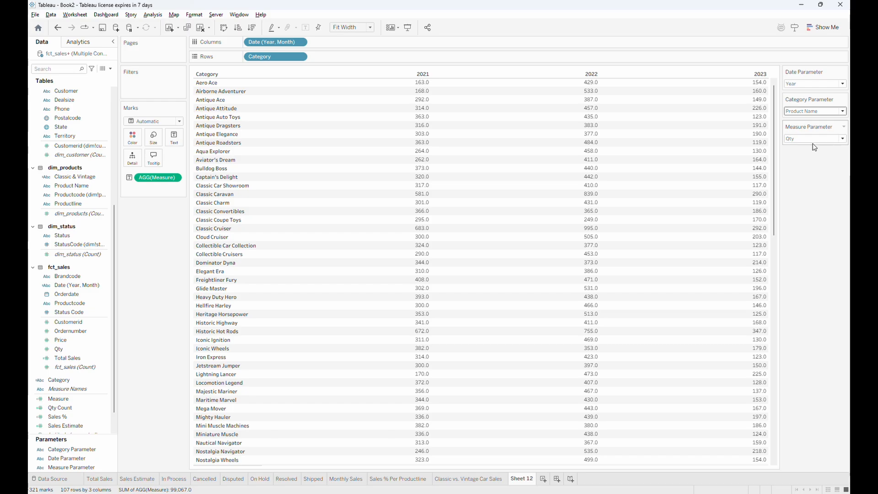
click(814, 139)
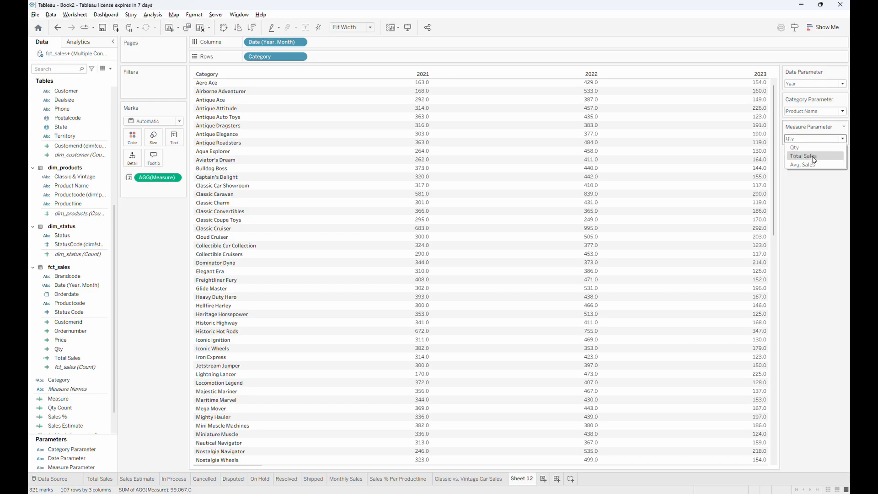
Switch the Measure Parameter of the category table to Total Sales
click(812, 158)
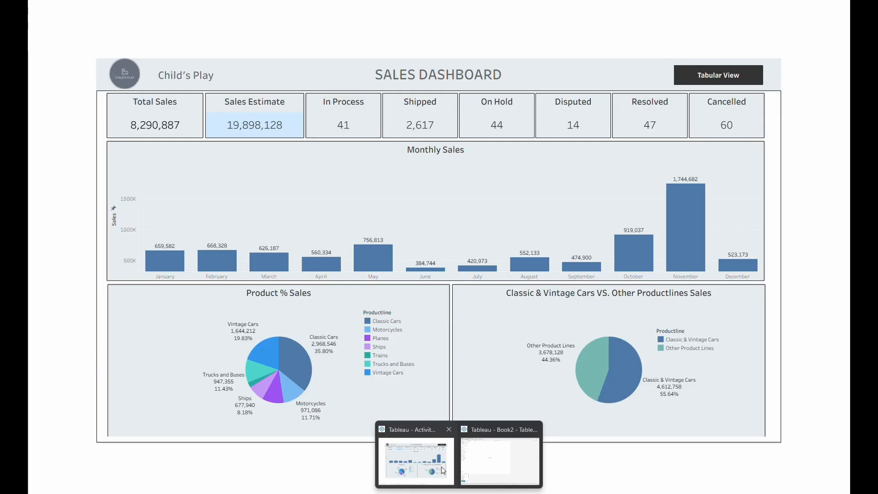
Review the finished sales dashboard in the other workbook, examining its tabular view and parameters and returning to the dashboard view
click(417, 462)
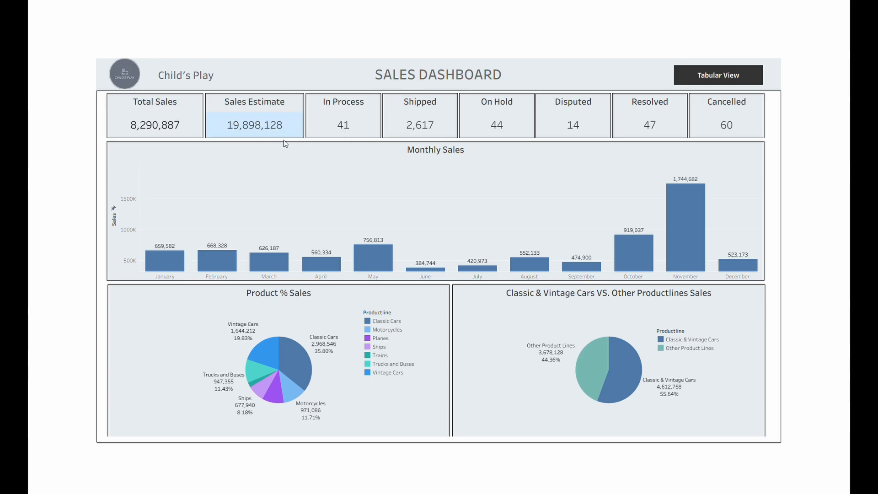
click(706, 71)
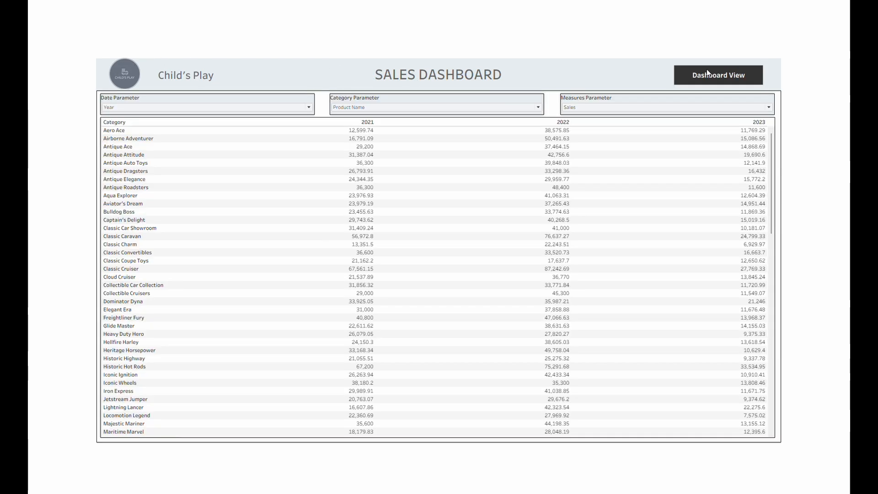
scroll(600, 337, down, 10)
scroll(601, 337, down, 5)
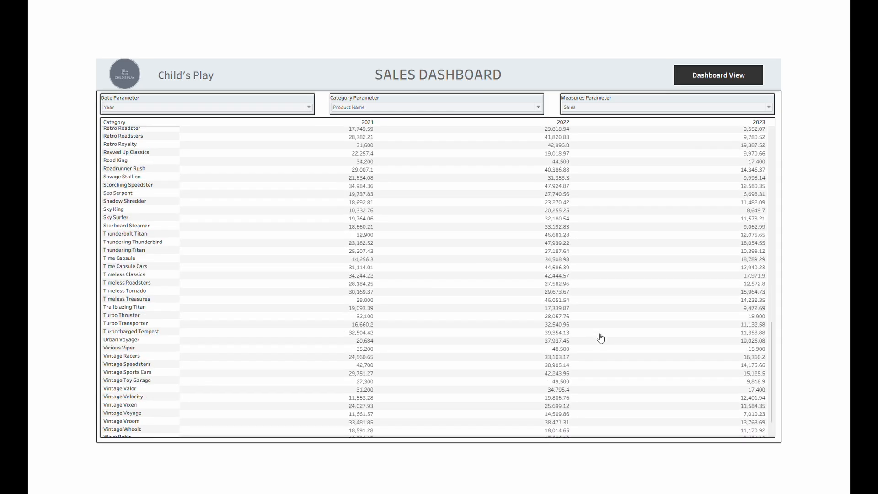
scroll(602, 338, up, 12)
scroll(603, 338, up, 10)
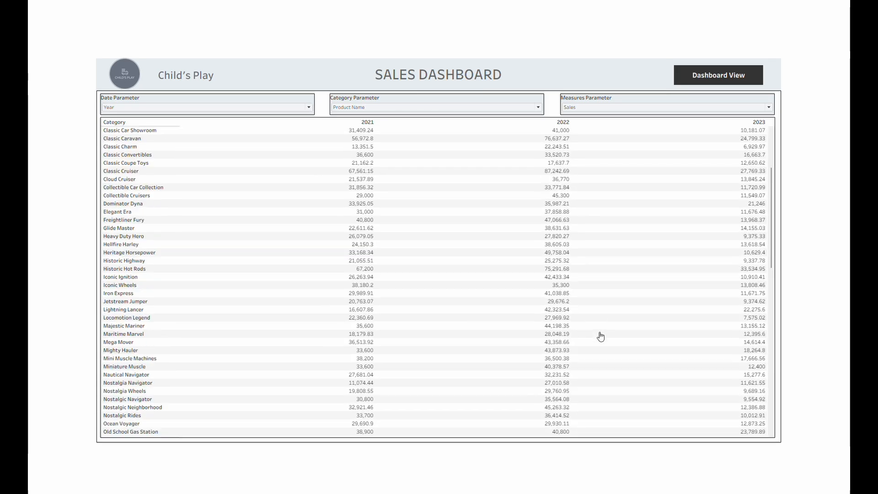
click(690, 76)
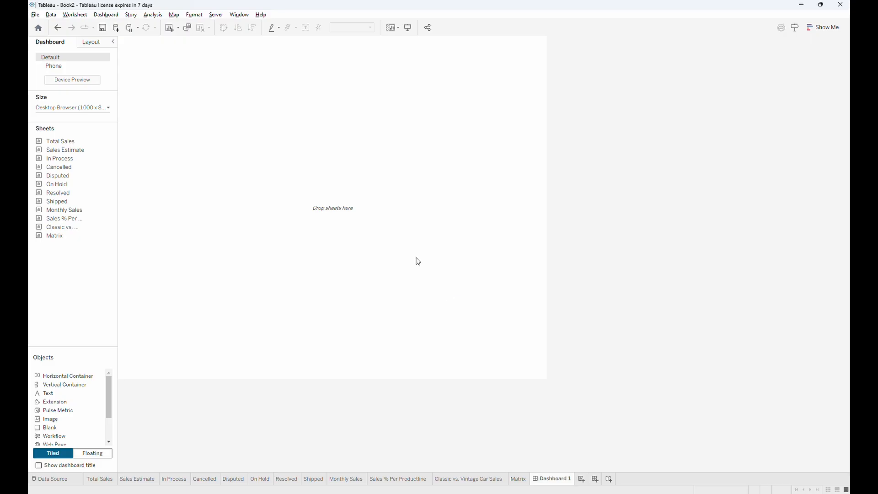
Set the new dashboard's fixed size to the PowerPoint (1600 x 900) preset
click(100, 108)
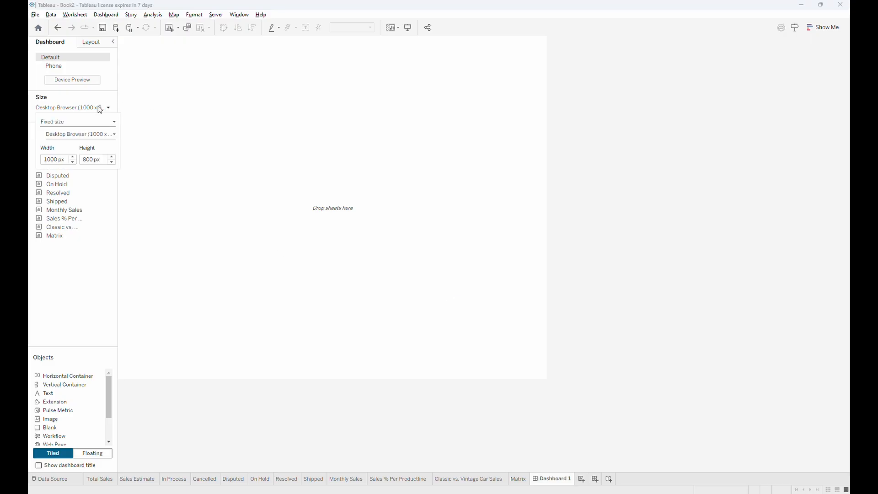
click(84, 135)
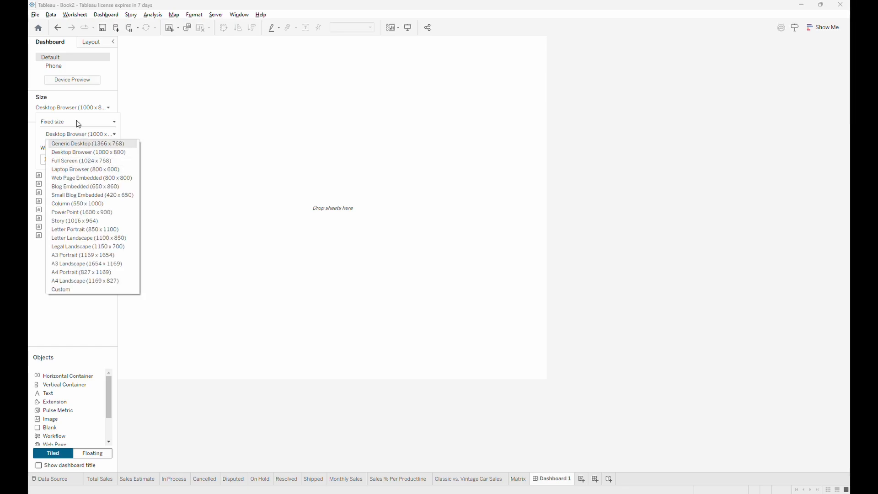
click(91, 213)
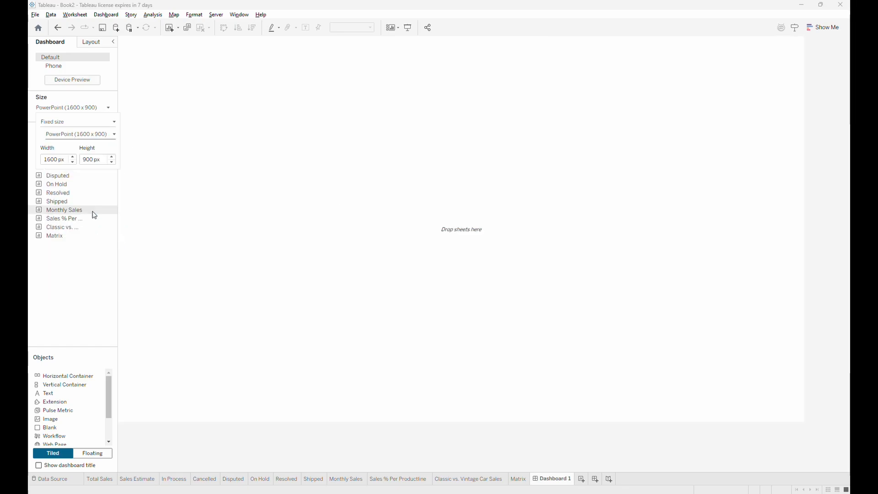
click(498, 149)
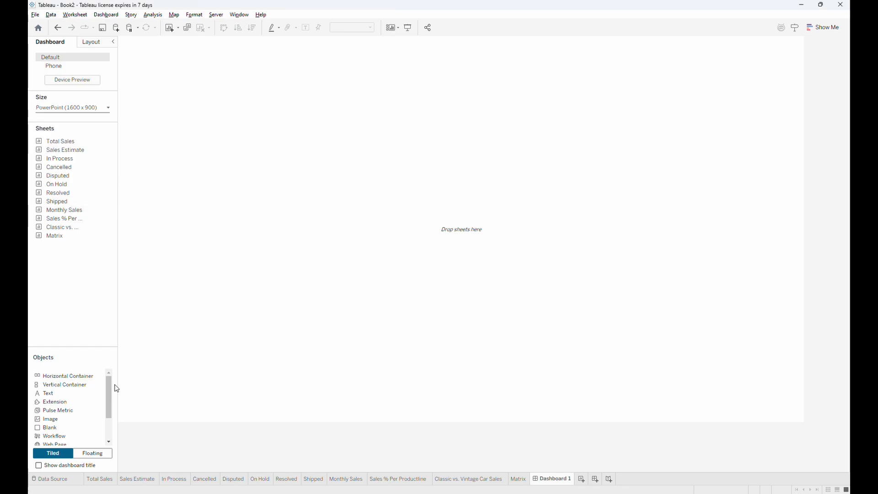
Add a floating vertical container near the upper-left corner of the dashboard canvas
click(93, 453)
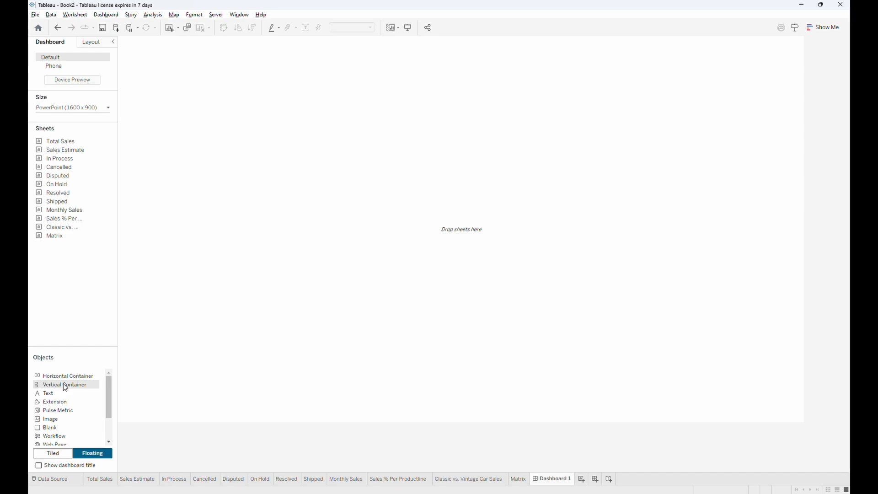
drag(65, 388, 229, 193)
drag(344, 187, 238, 39)
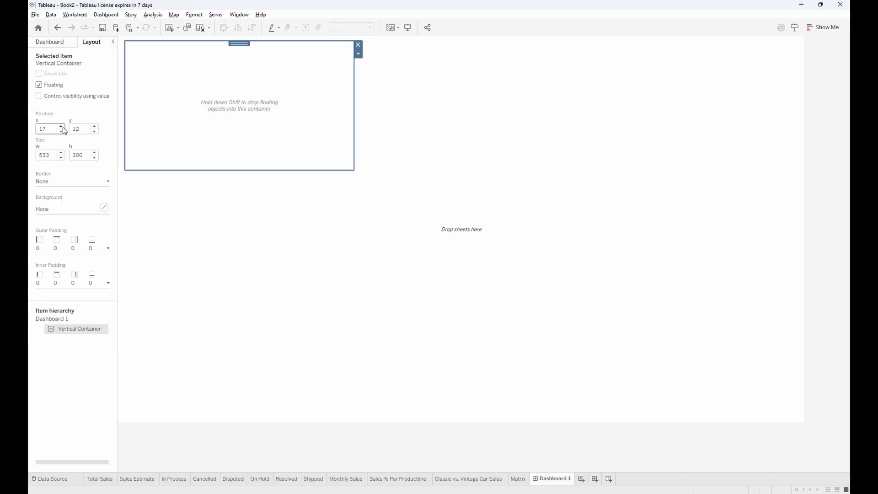
Set the vertical container's position to x 0 and y 0
text(0)
click(88, 130)
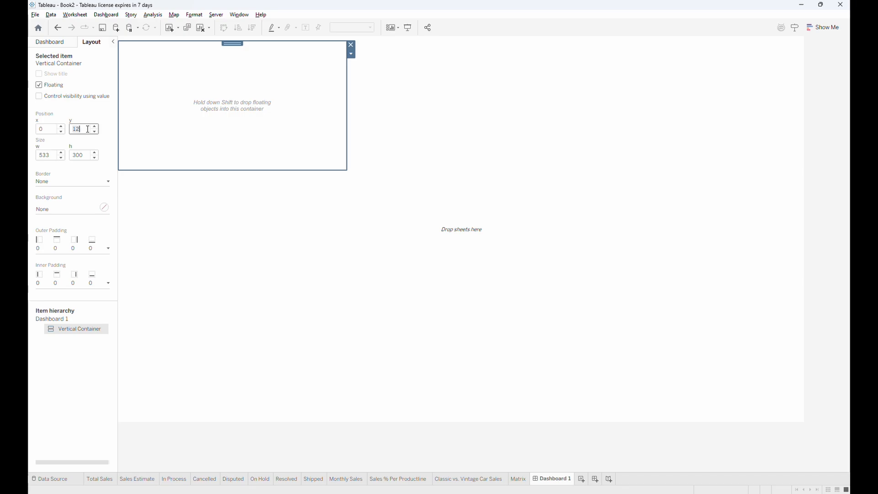
click(219, 183)
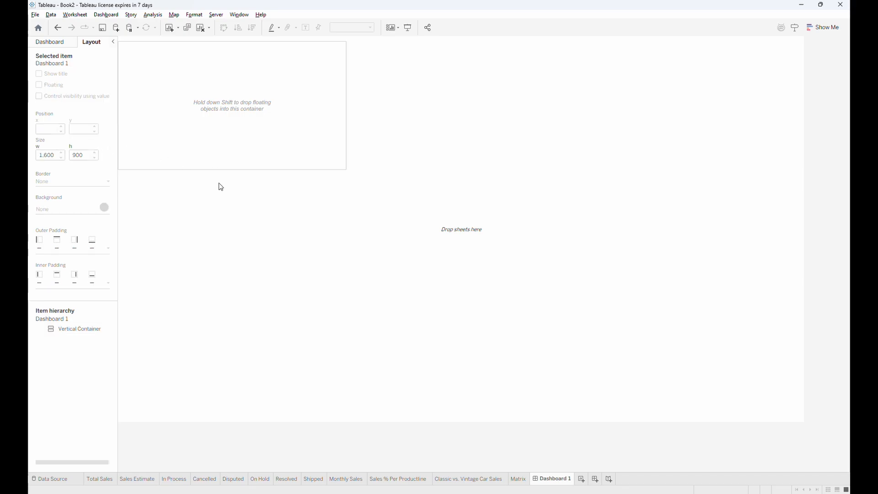
click(197, 107)
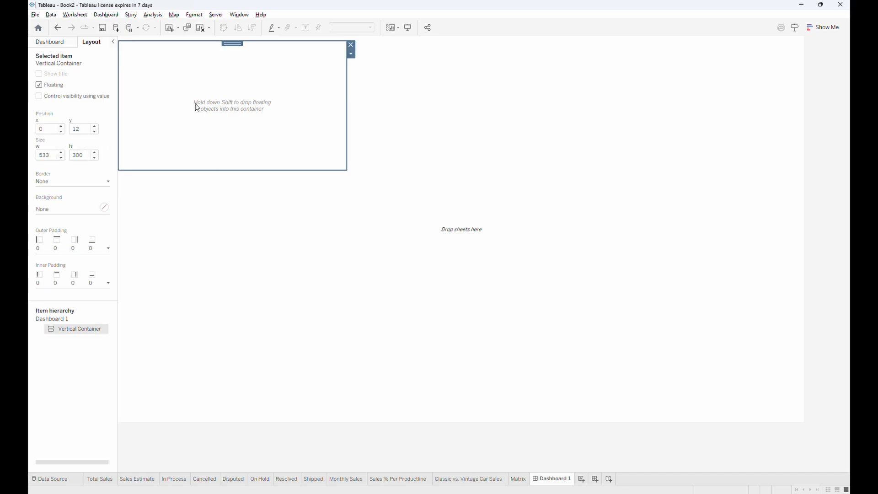
click(95, 132)
click(95, 132)
click(94, 132)
click(94, 132)
click(95, 132)
click(95, 132)
click(95, 132)
click(95, 132)
click(94, 132)
click(94, 132)
click(94, 132)
click(94, 132)
Resize the container to a header band about 1,599 wide and 80 high, and fill its background with pale blue-grey
drag(347, 101, 806, 133)
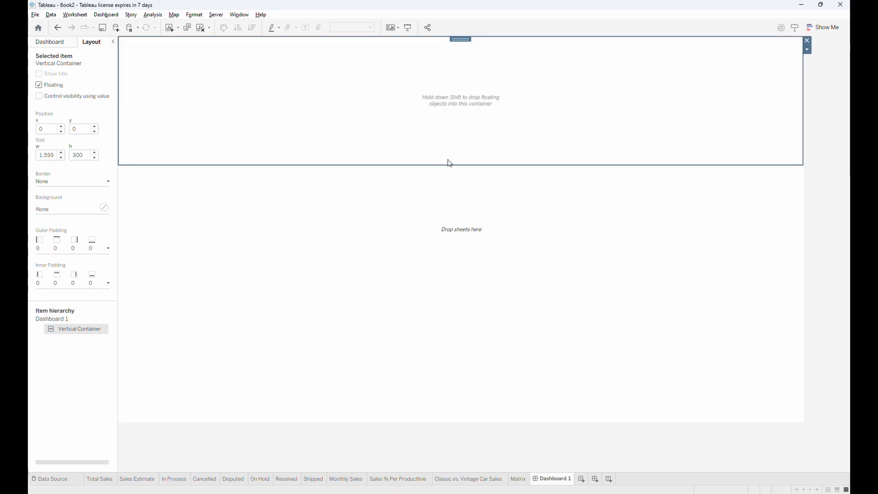
drag(449, 164, 471, 75)
click(73, 181)
click(96, 167)
click(84, 208)
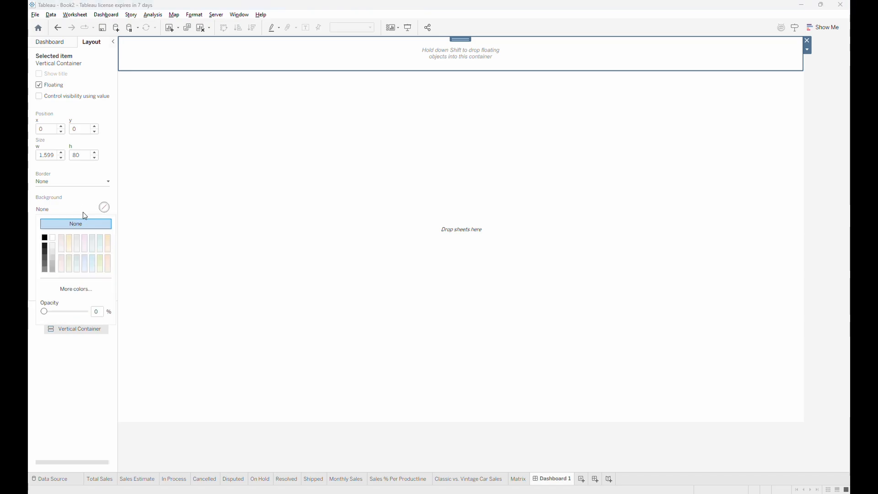
click(93, 238)
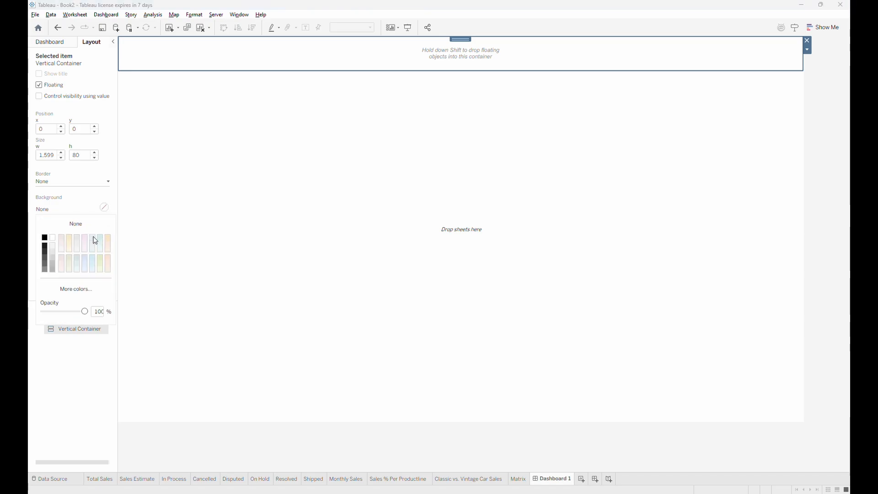
click(469, 121)
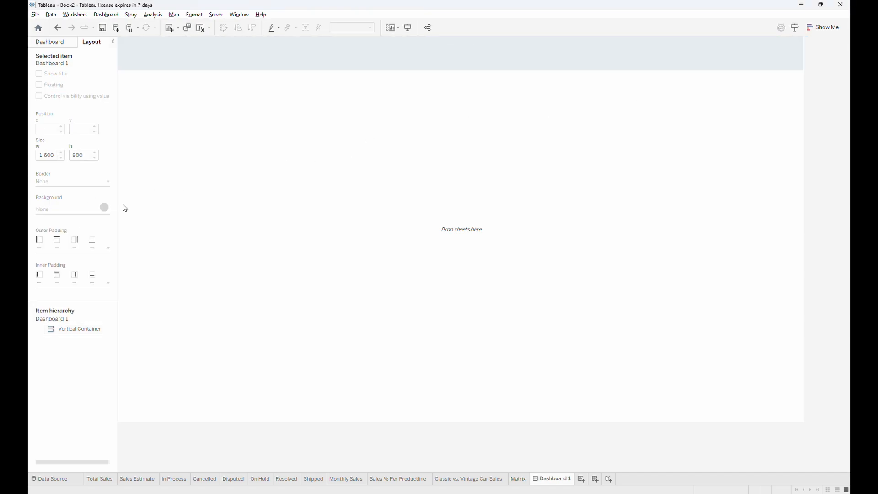
Add a floating image object below the header band using the file logo-no-background.png, fitted to its frame
click(50, 44)
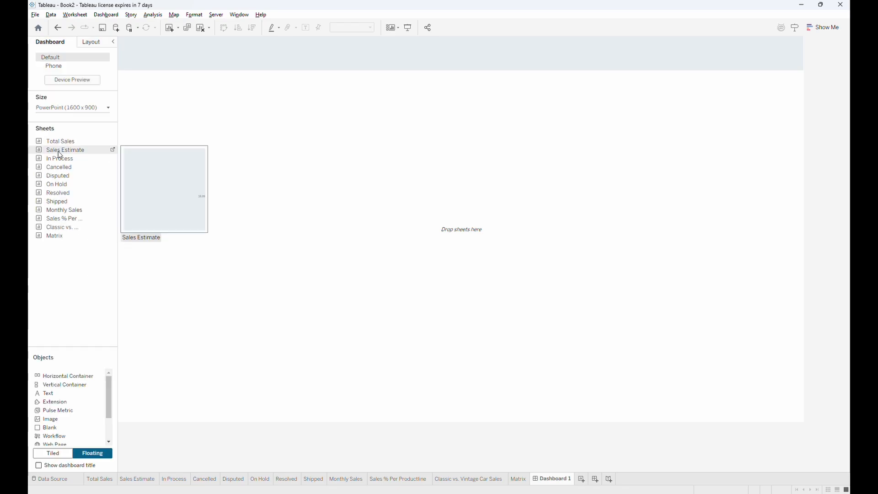
scroll(68, 398, down, 1)
drag(63, 395, 231, 158)
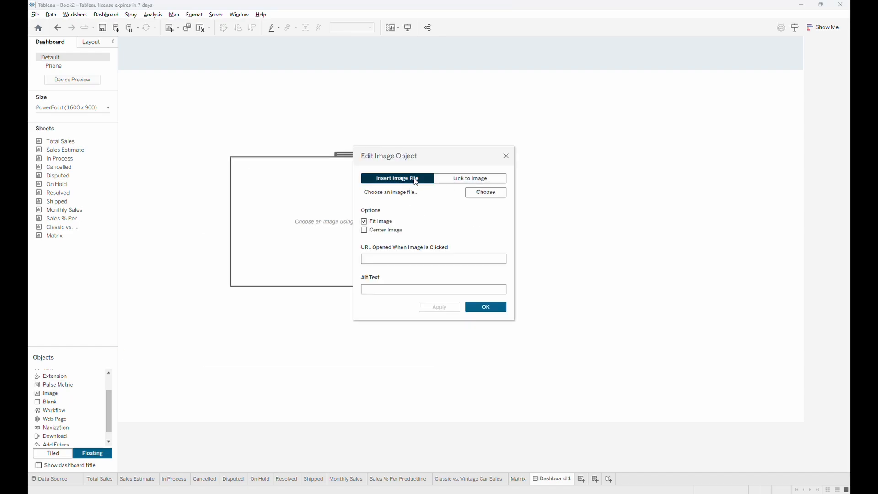
click(481, 193)
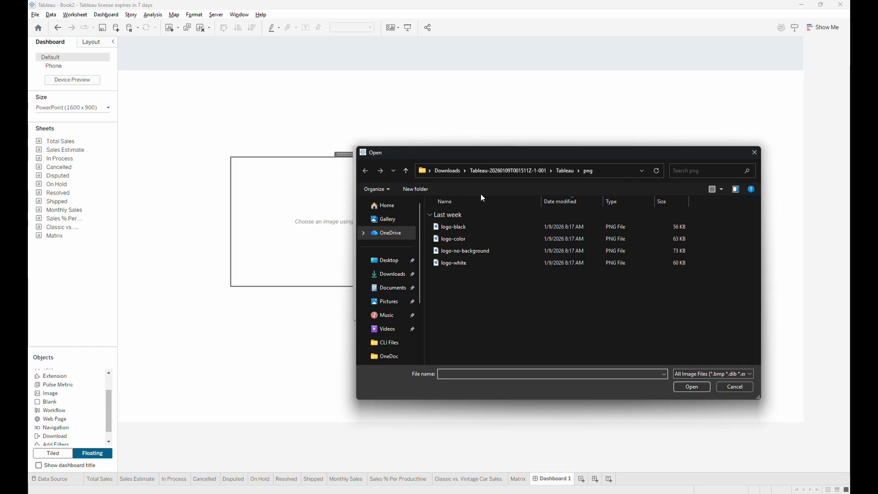
click(484, 250)
double_click(484, 251)
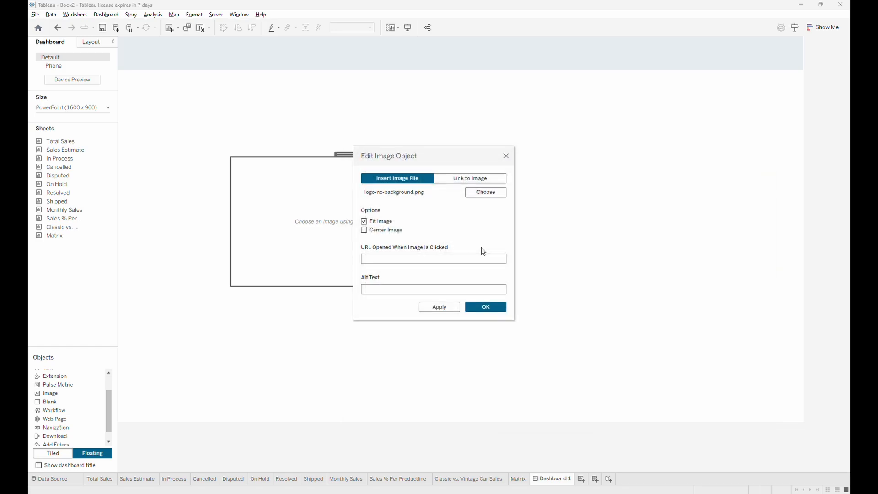
click(490, 311)
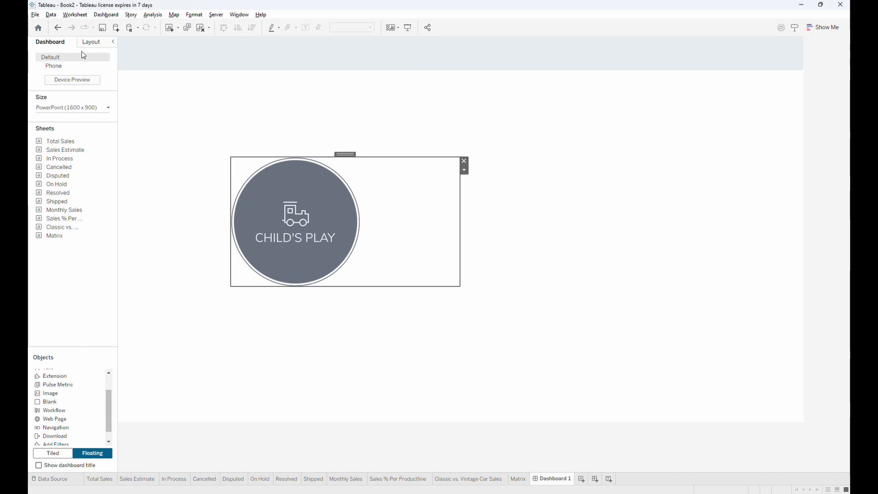
Set the logo image's width and height to 60 each
click(92, 44)
click(52, 153)
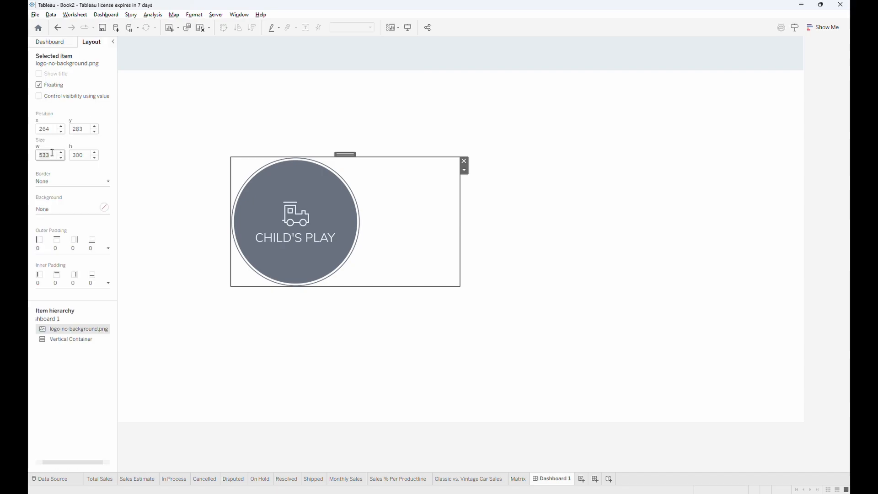
text(60)
double_click(83, 155)
text(60)
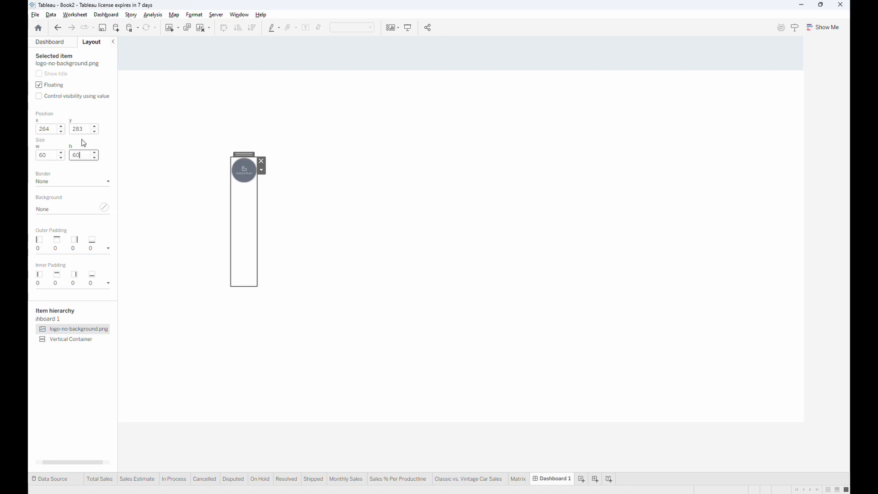
Position the logo in the header band at x 30 and y 10
double_click(53, 130)
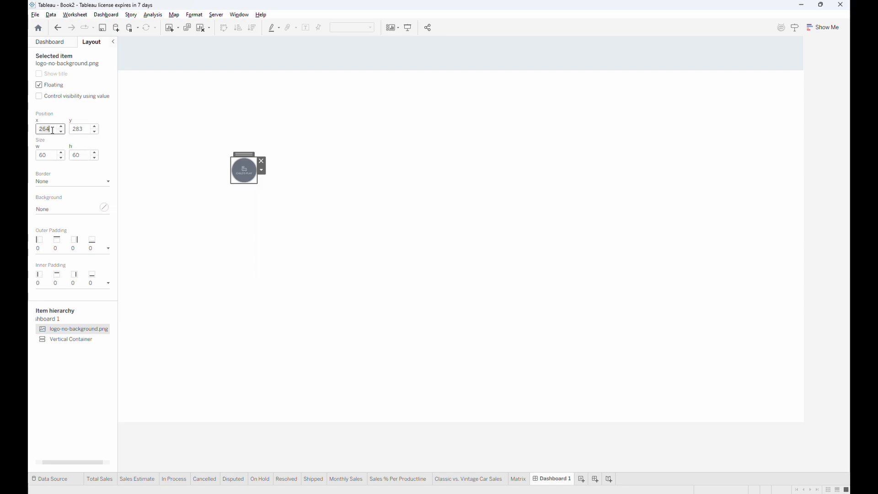
click(86, 130)
double_click(87, 130)
text(1,6)
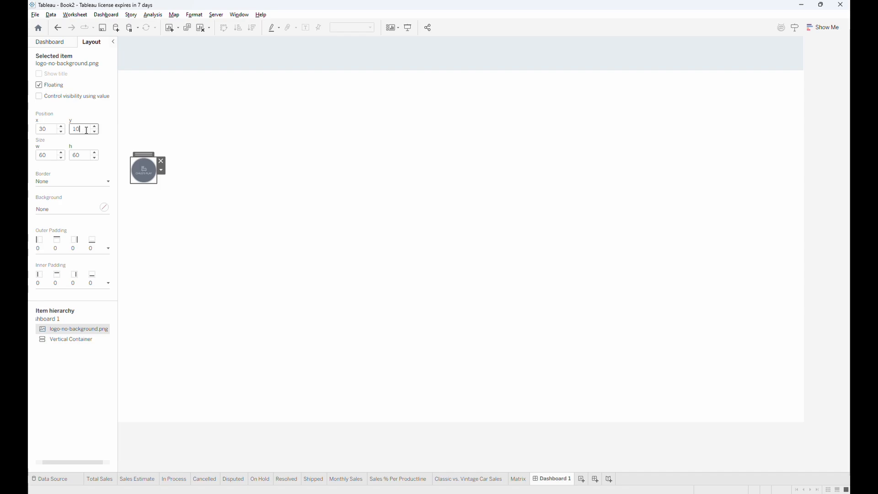
text(0)
key(Return)
click(296, 169)
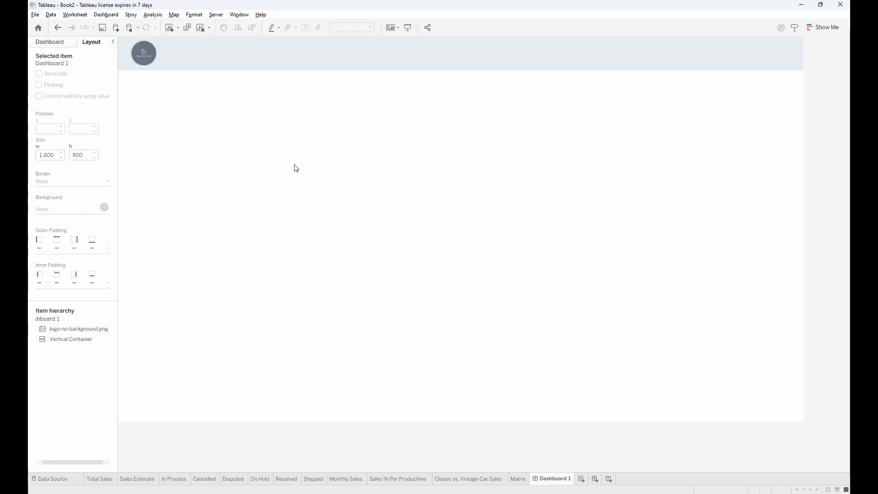
Add a floating text object to the dashboard reading "Child's Play"
click(58, 48)
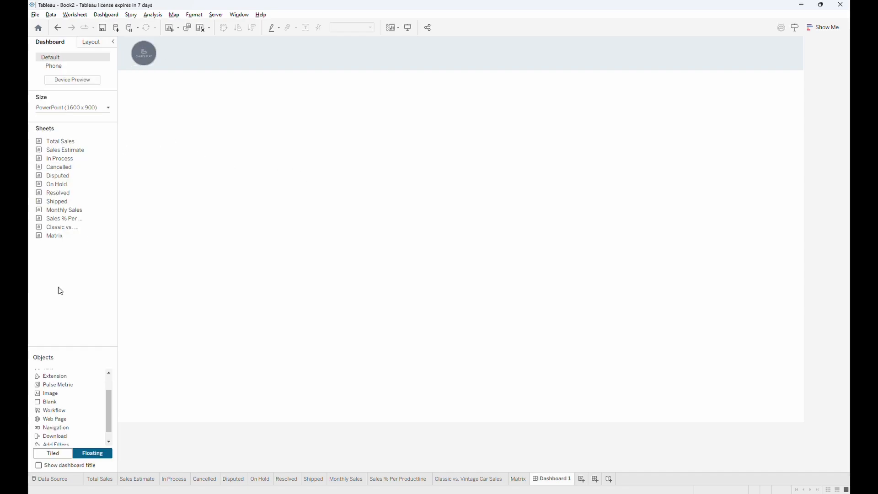
scroll(69, 407, up, 5)
scroll(72, 406, down, 1)
drag(46, 381, 219, 247)
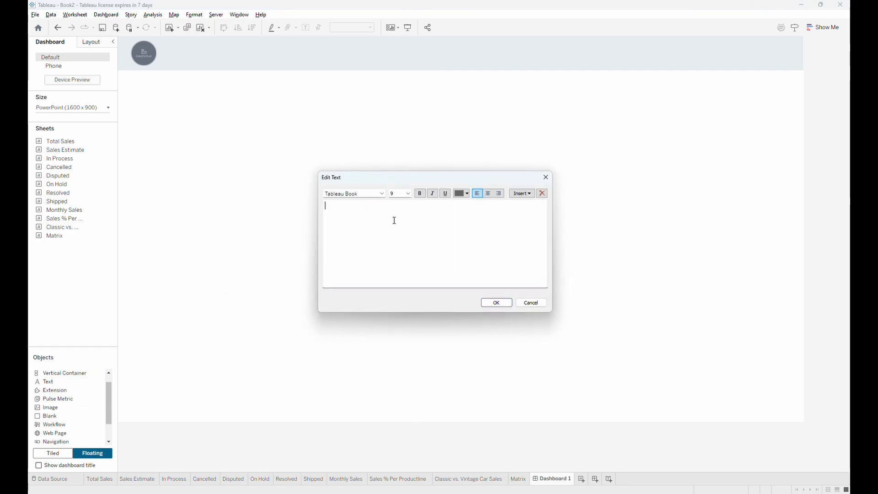
text(Child's Play)
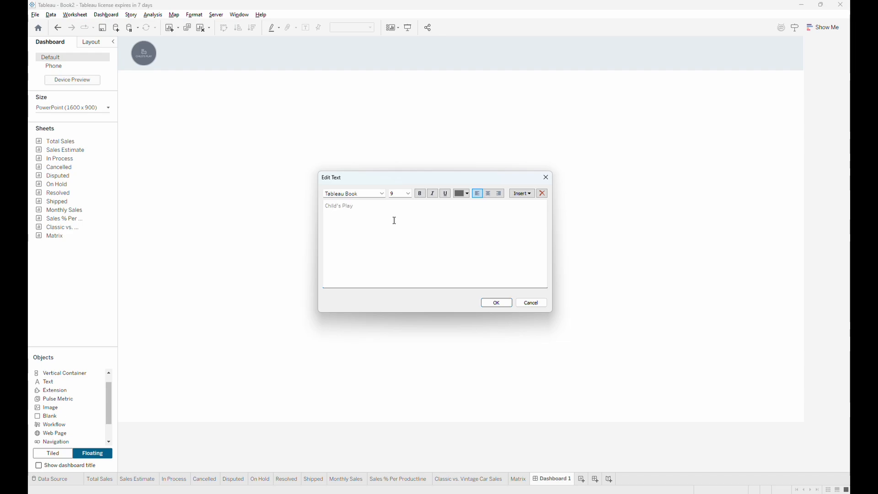
Format the "Child's Play" text as bold, centered, black and size 24, and apply it
key(ctrl+a)
click(420, 194)
click(488, 194)
click(467, 194)
click(459, 228)
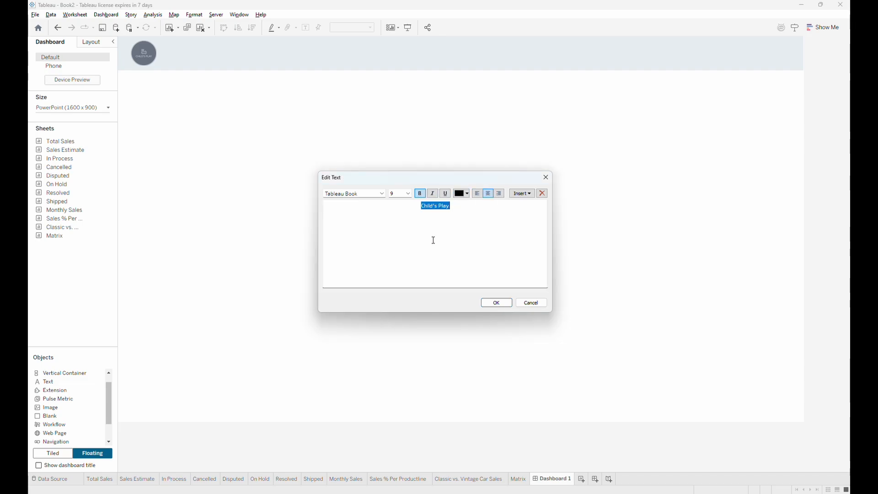
click(397, 194)
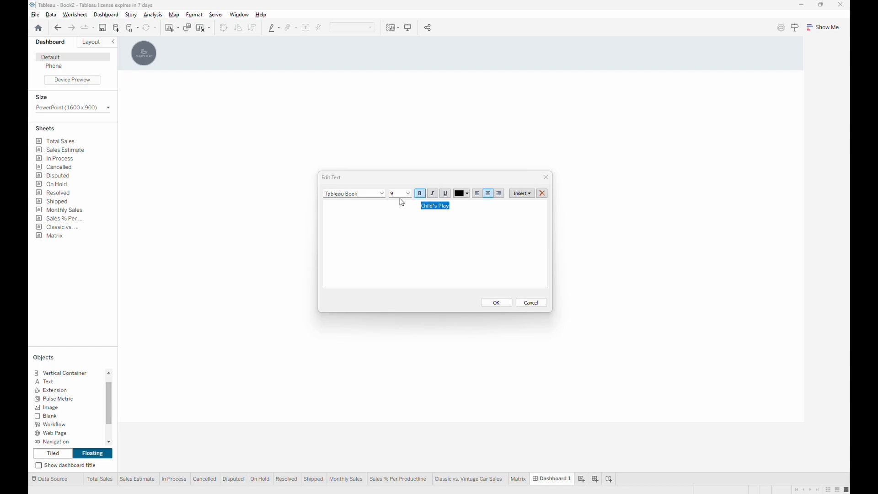
text(24)
key(Return)
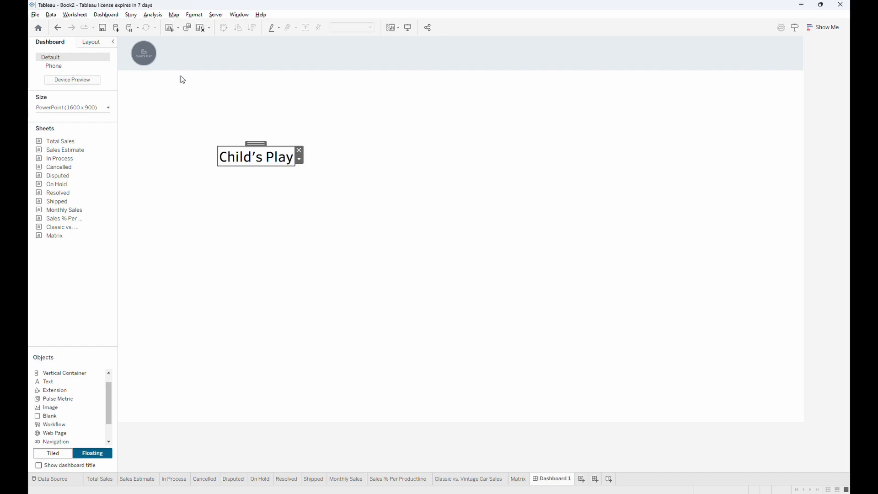
Set the "Child's Play" text object's y position to 10
click(93, 46)
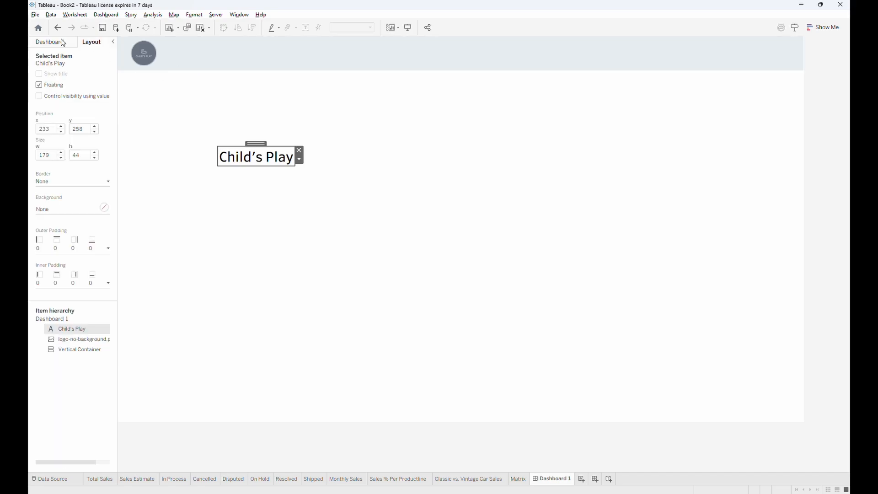
click(81, 127)
text(10)
key(Return)
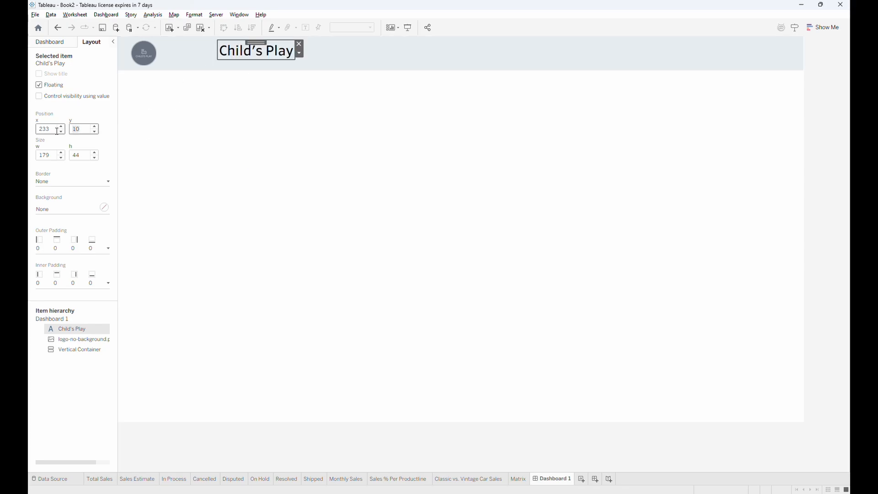
Left-align the "Child's Play" text and apply the change
click(254, 59)
double_click(260, 55)
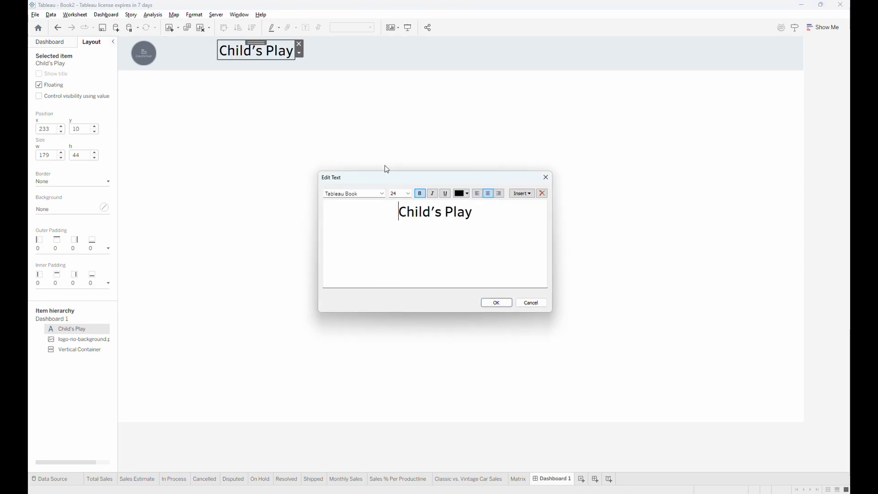
key(ctrl+a)
click(477, 194)
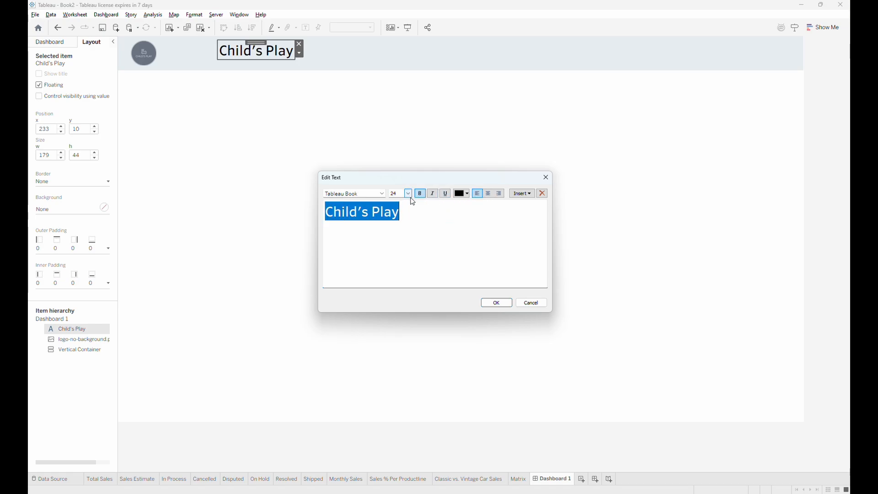
click(496, 303)
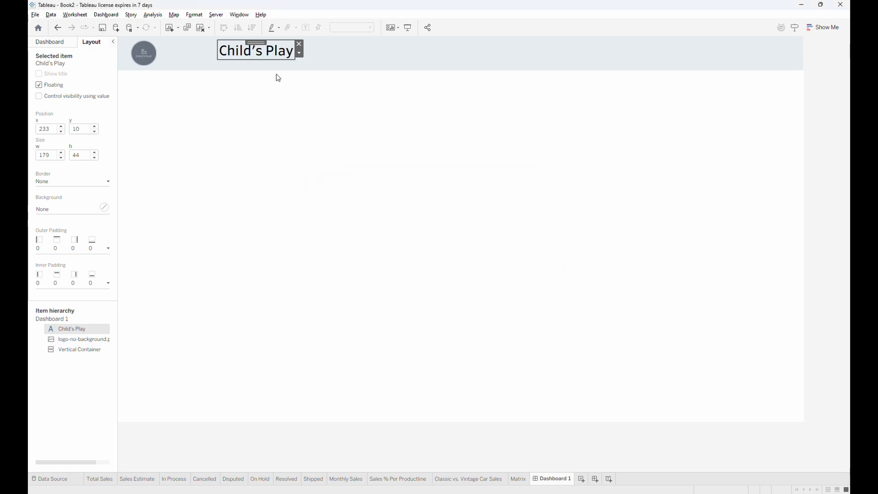
Move the "Child's Play" text beside the logo at about x 99 and y 10, and set its height to 60
drag(258, 42, 198, 45)
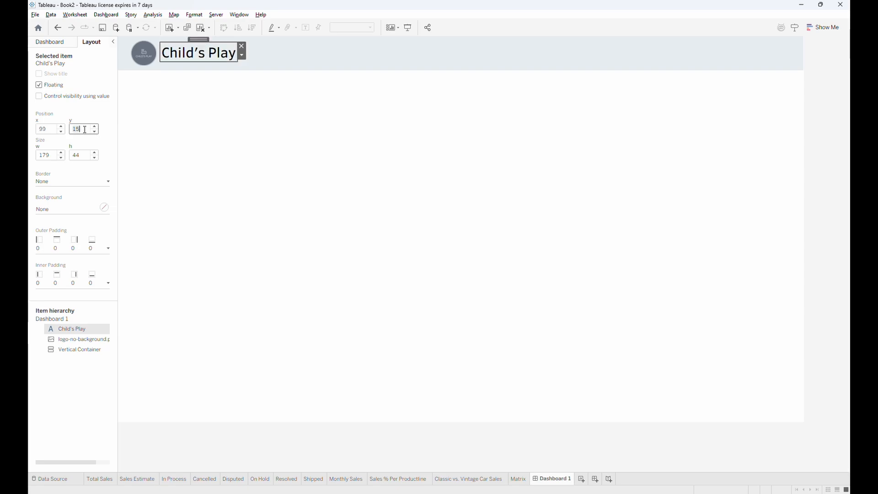
text(0)
key(Return)
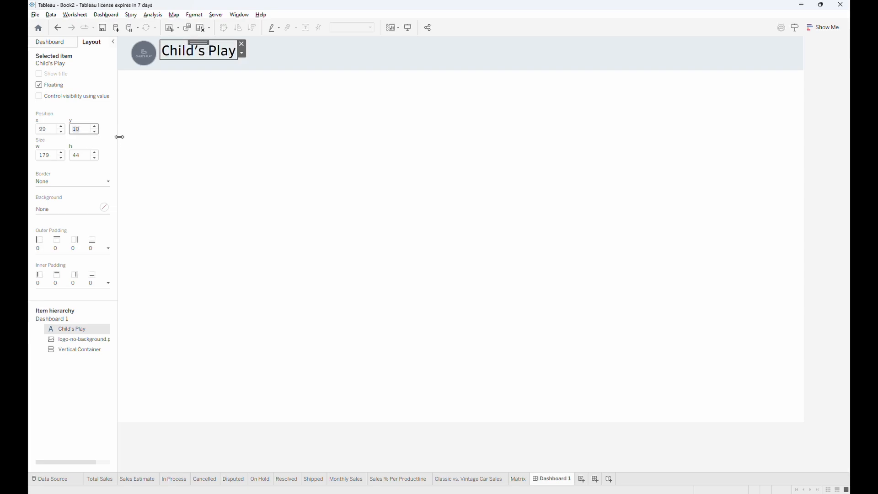
click(82, 156)
text(60)
key(Return)
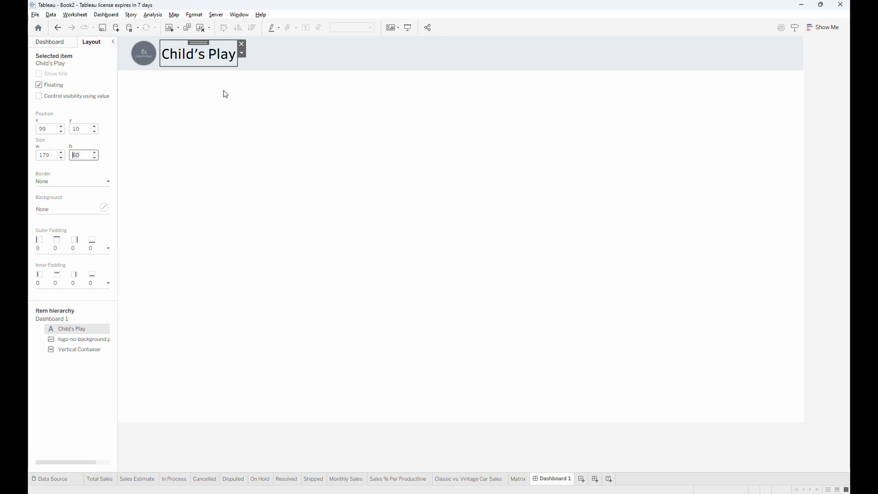
click(295, 124)
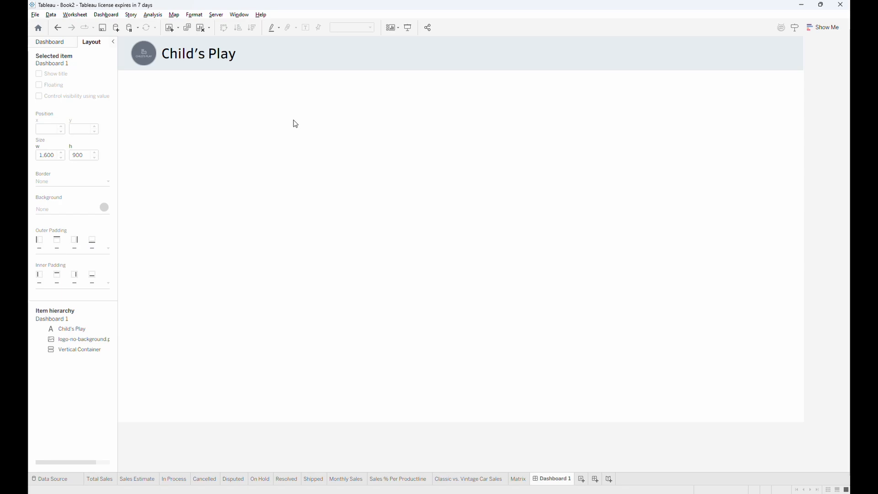
Add a floating text object to the dashboard with the text "Sales Dashboard"
click(64, 46)
drag(62, 380, 353, 157)
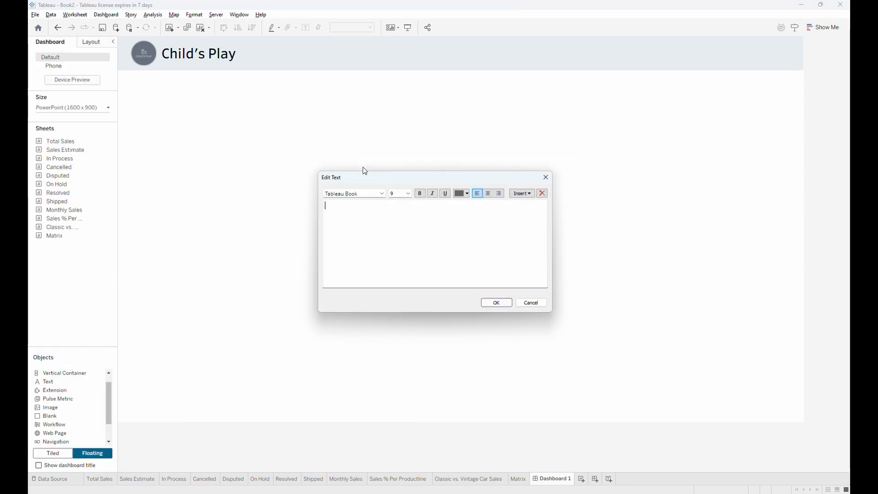
text(Sales Dashboard)
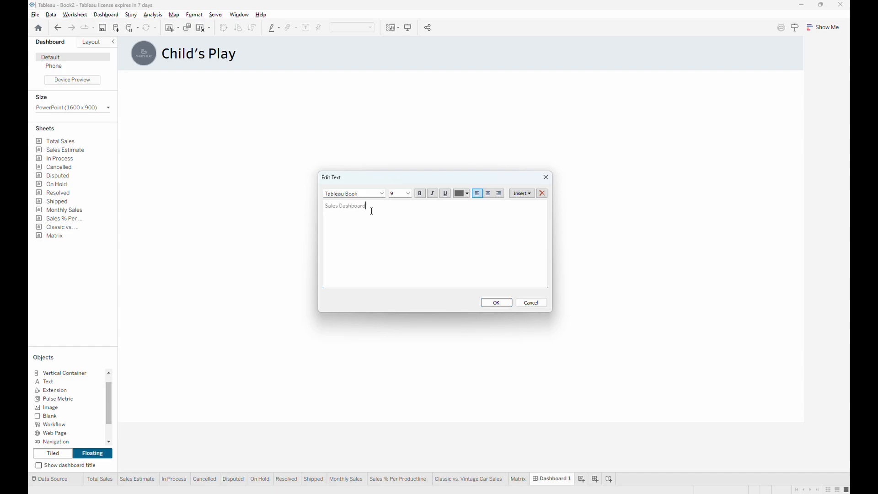
Format the "Sales Dashboard" text as black, centered, bold and size 24, and apply it
key(ctrl+a)
click(462, 193)
click(460, 203)
click(489, 193)
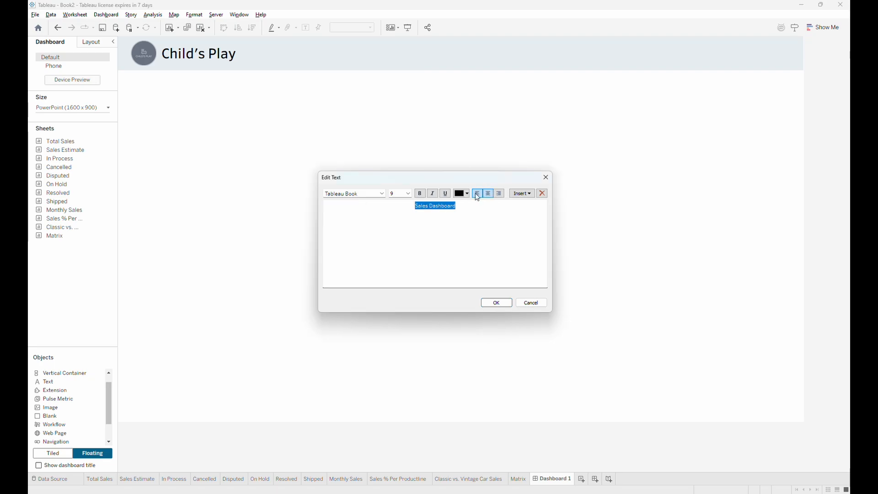
click(400, 194)
text(24)
key(Return)
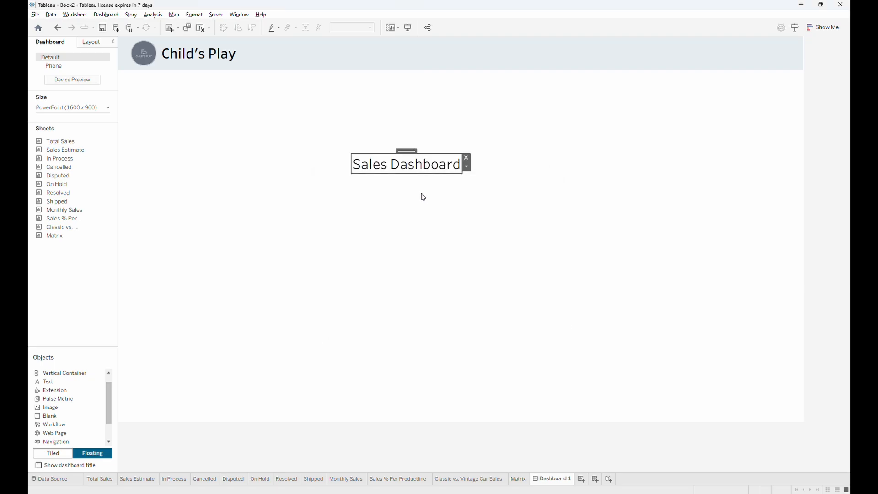
double_click(428, 169)
key(ctrl+a)
click(420, 193)
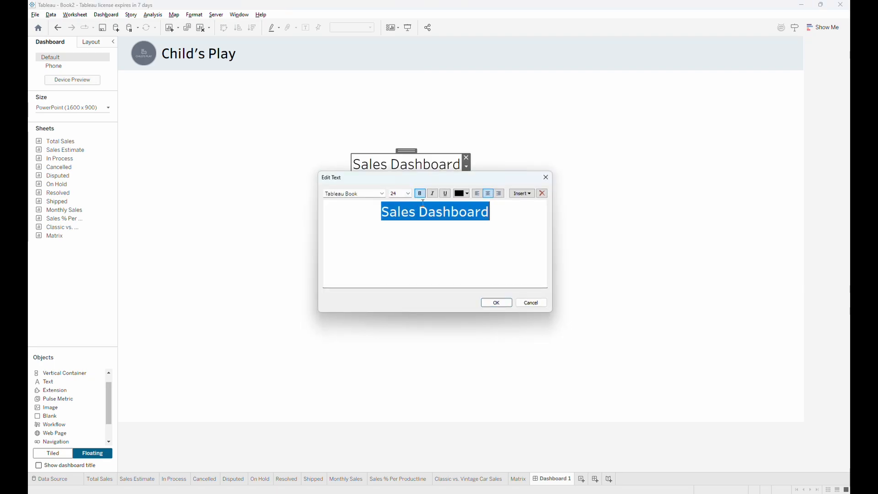
click(496, 302)
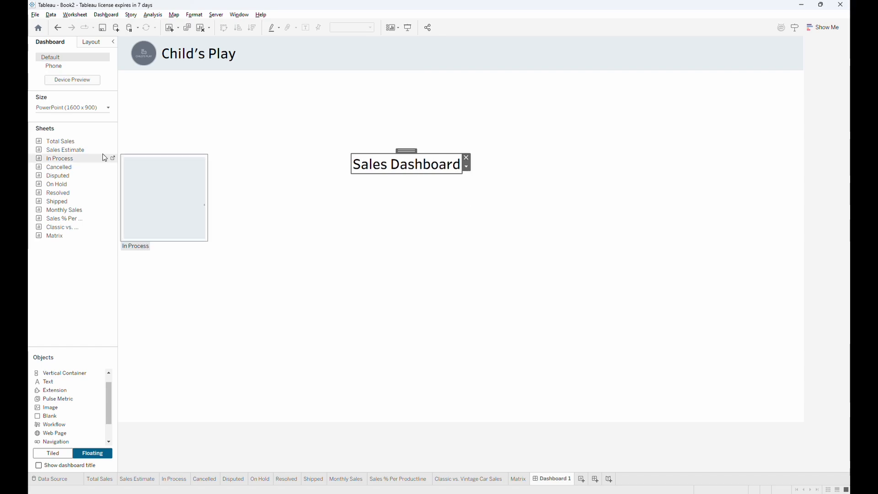
Set the "Sales Dashboard" text object's y position to 10 and its height to 60
click(102, 45)
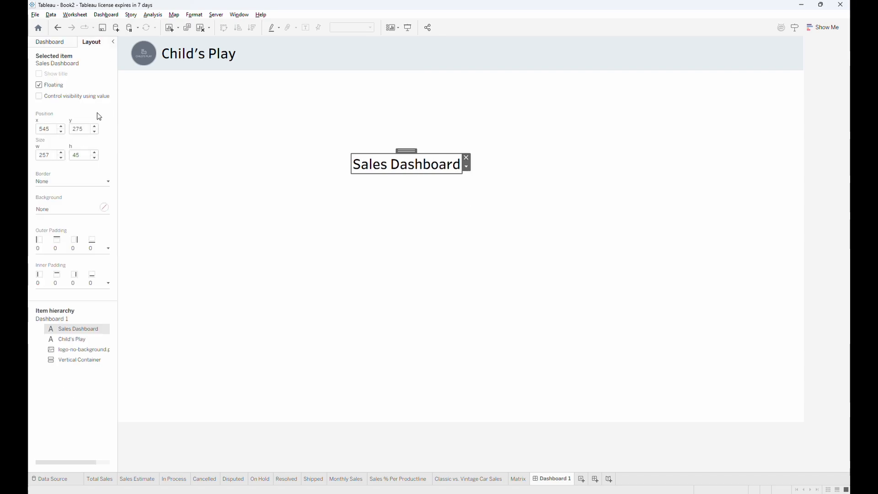
key(Return)
click(85, 155)
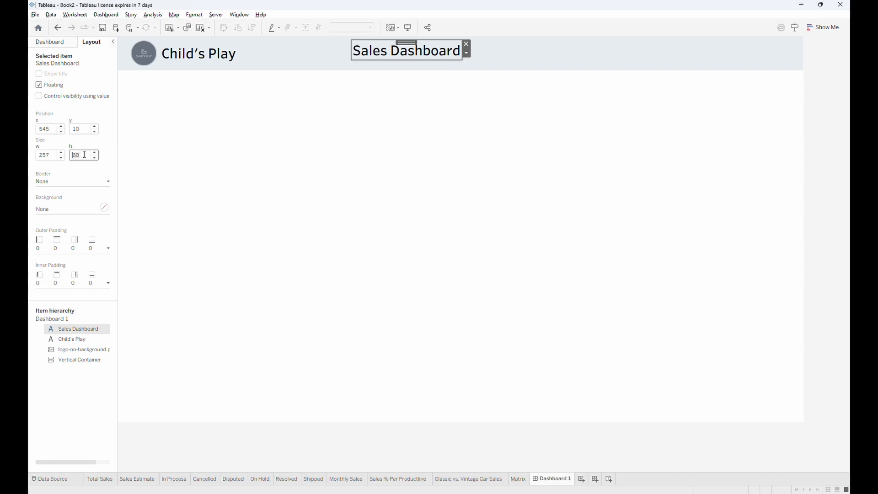
key(Return)
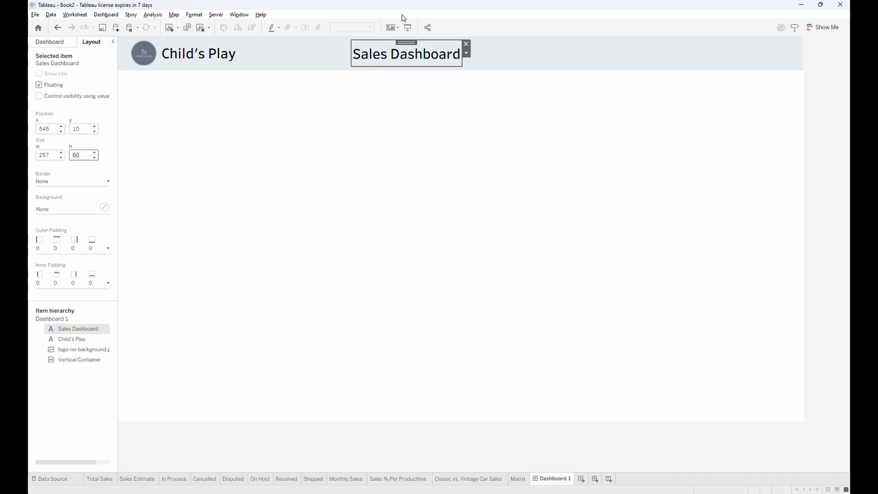
Set the "Sales Dashboard" text object's width to 630 and its x position to 483
click(57, 155)
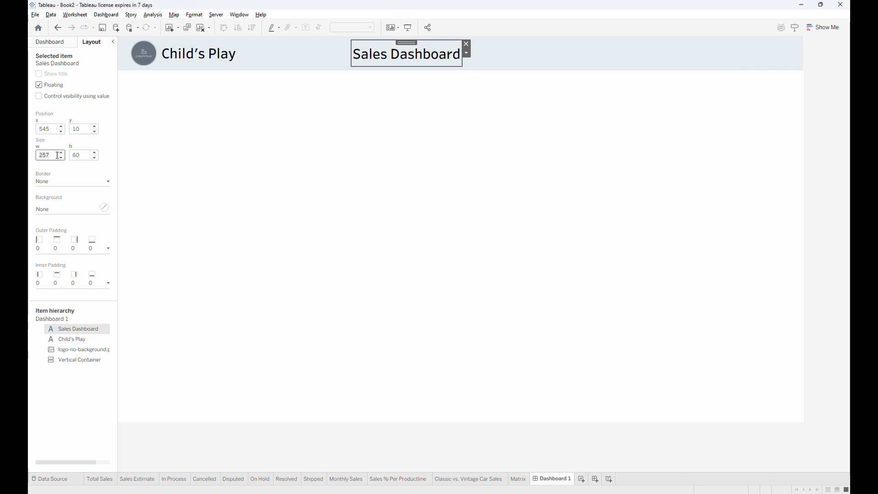
text(630)
click(55, 132)
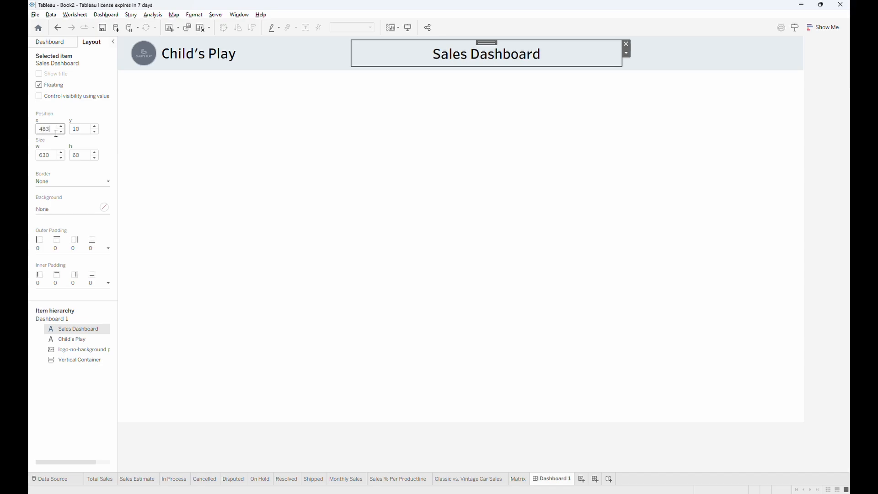
key(Return)
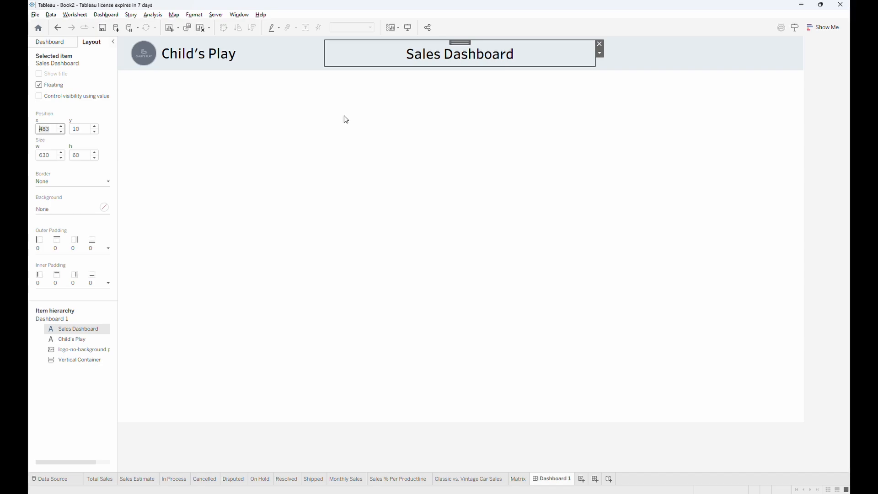
click(228, 132)
click(494, 58)
click(514, 139)
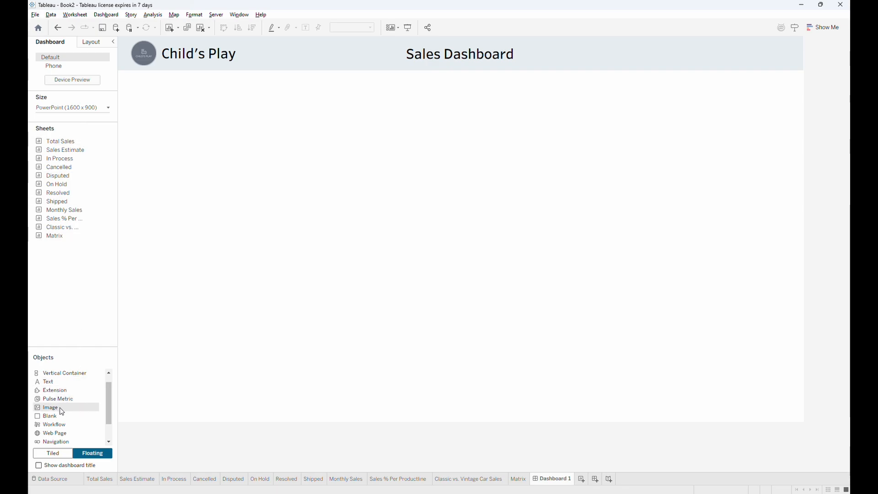
Add a floating Navigation object in the right part of the dashboard and set its height to 60
scroll(76, 423, down, 1)
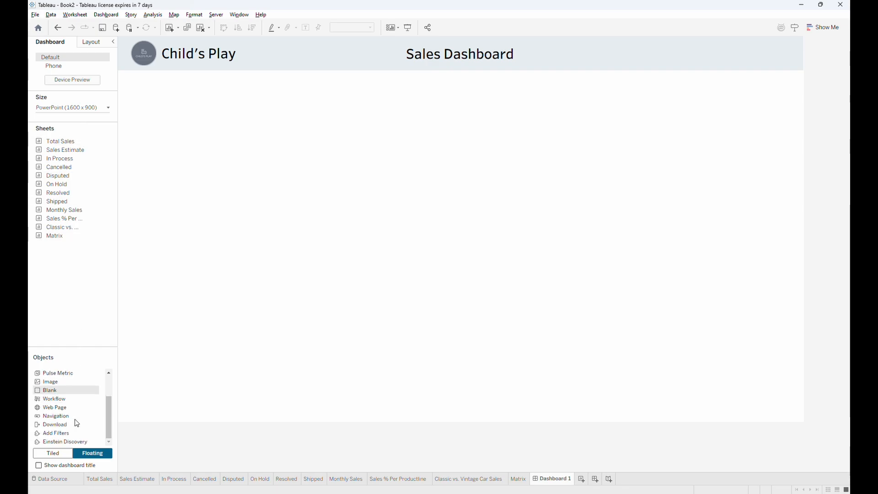
drag(55, 419, 812, 175)
click(91, 42)
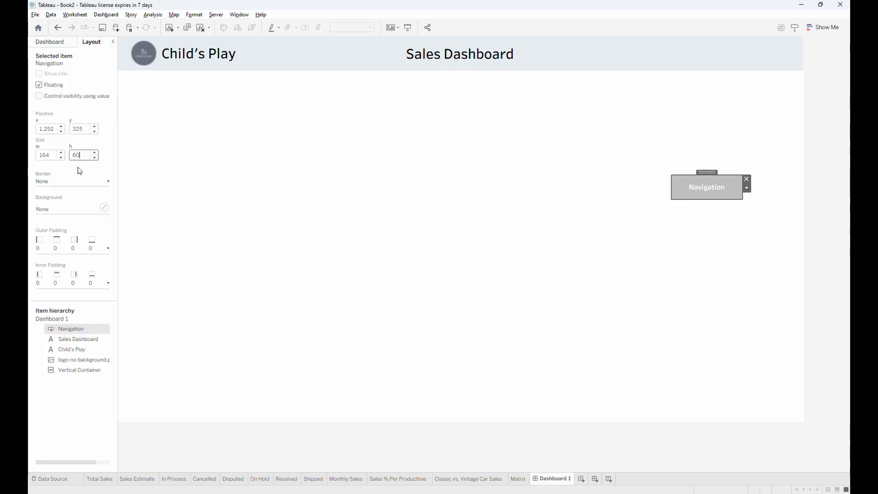
key(Return)
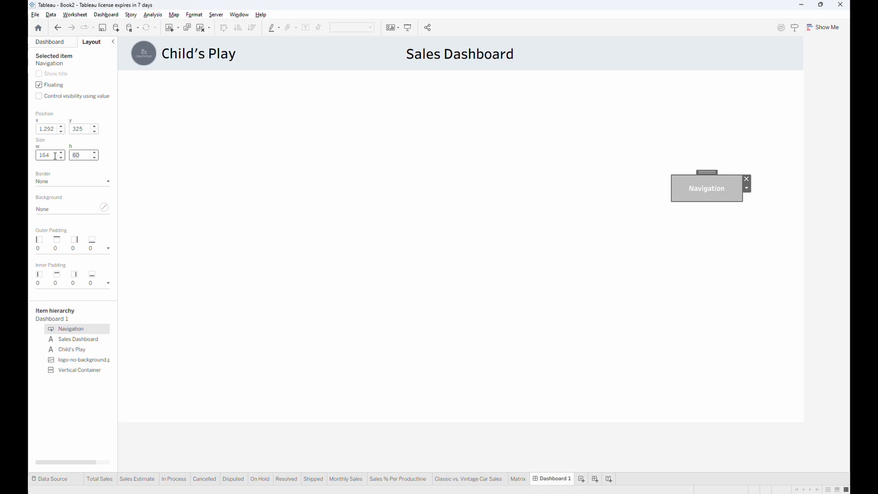
Place the navigation button in the header band at y 10 and widen it to about 255
click(83, 129)
text(10)
key(Return)
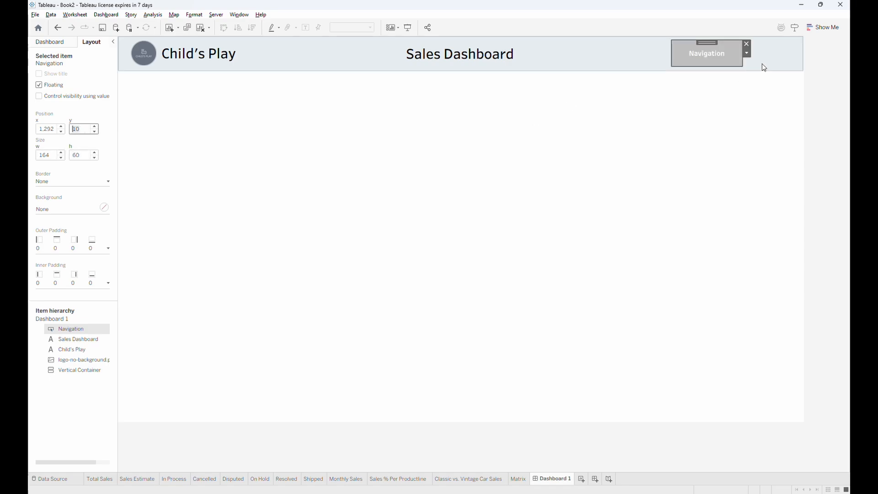
drag(742, 58, 781, 57)
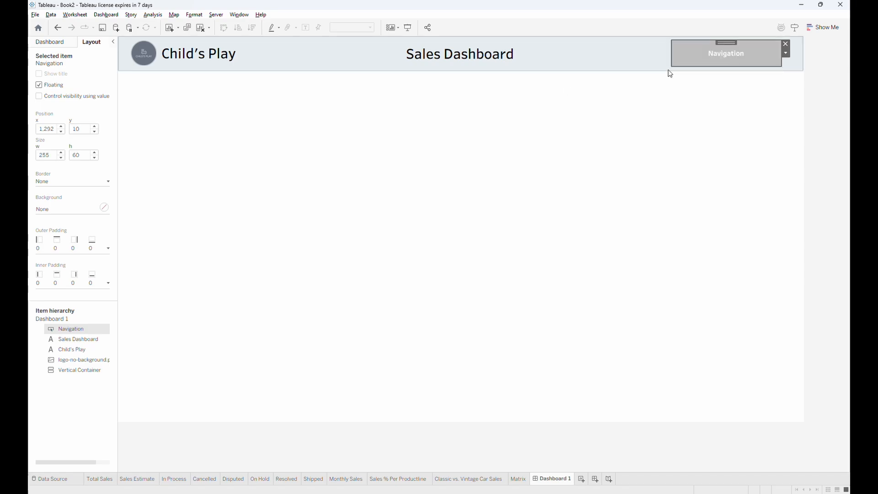
Title the navigation button "Tabular View" and apply the change
double_click(749, 57)
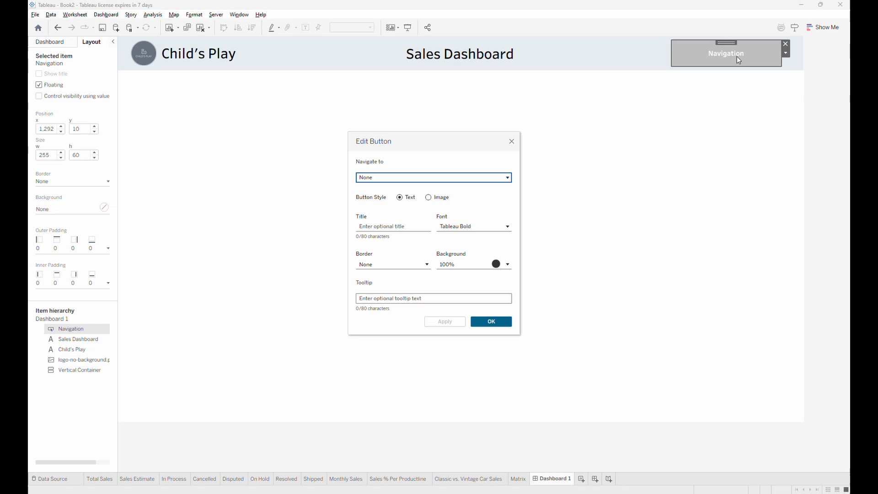
click(407, 226)
text(Dashboard View)
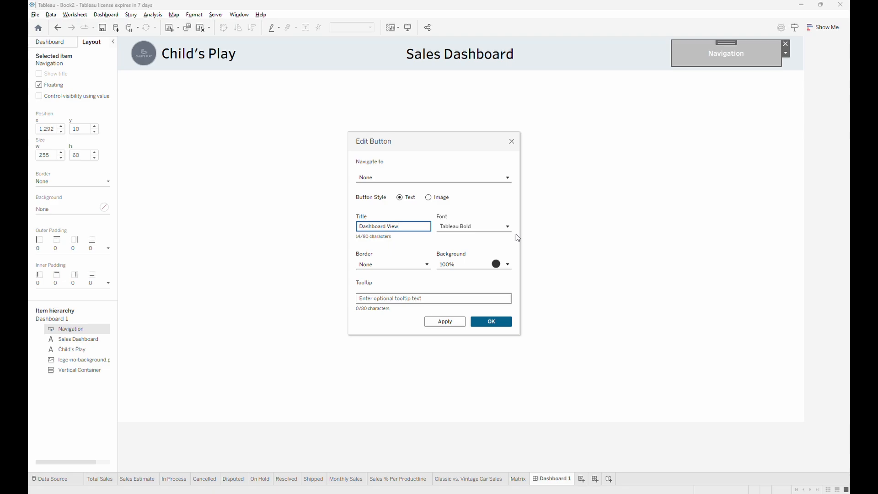
double_click(379, 227)
text(Tabular)
click(497, 328)
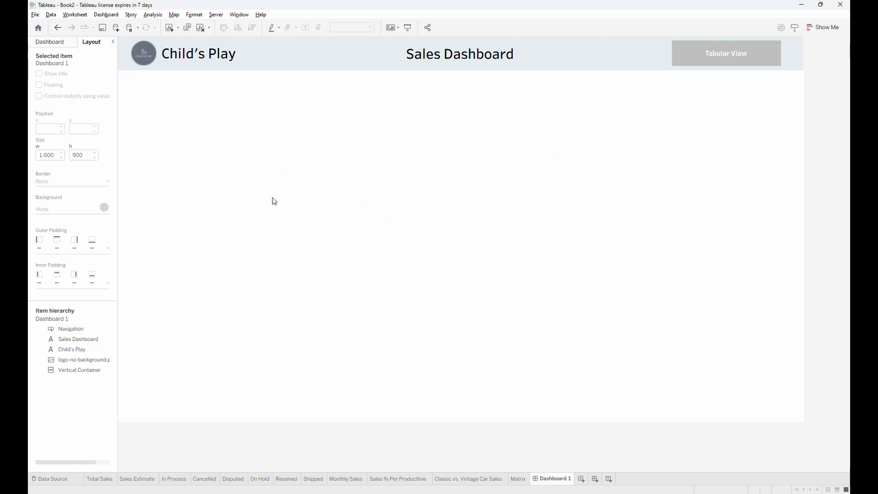
Add the Total Sales sheet as a floating object just below the header band, beneath the logo
click(50, 42)
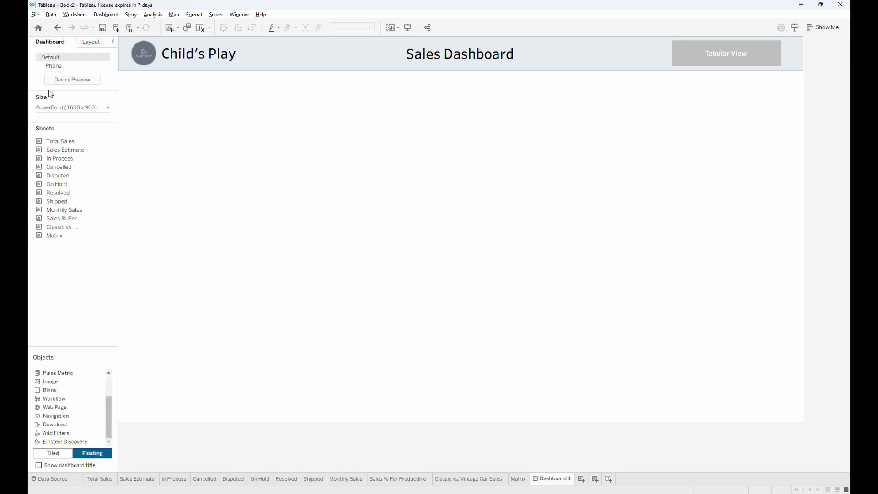
mouse_move(66, 160)
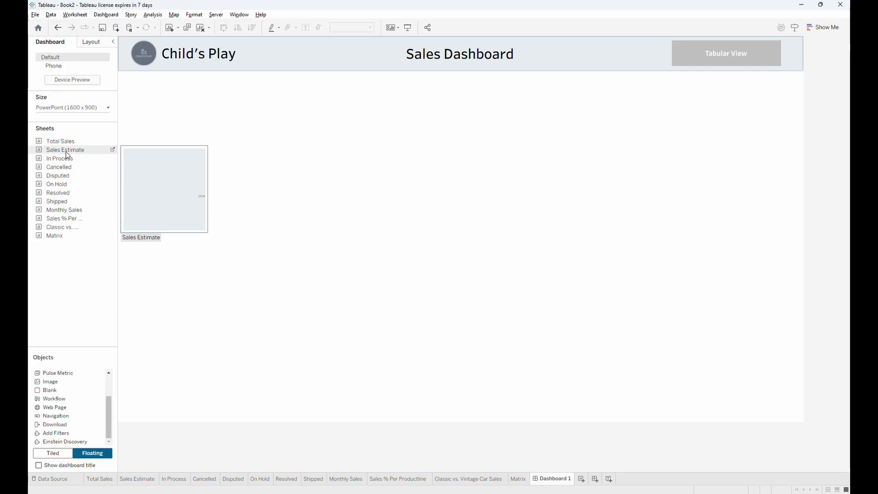
drag(63, 146, 132, 85)
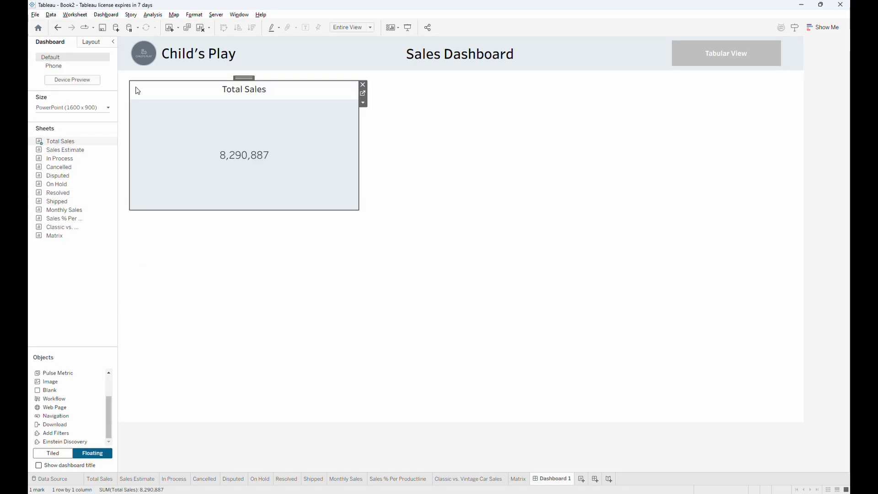
Shade the title of the Total Sales sheet light grey-blue at 100% opacity
right_click(294, 100)
click(338, 136)
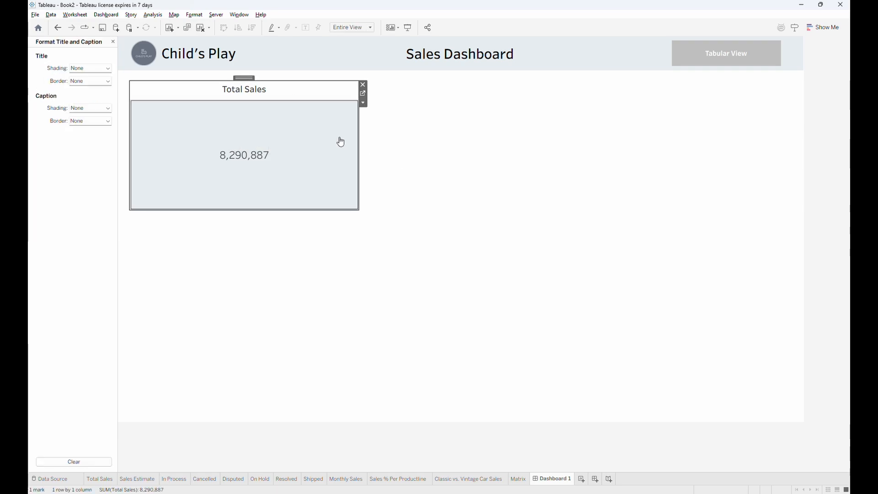
click(92, 68)
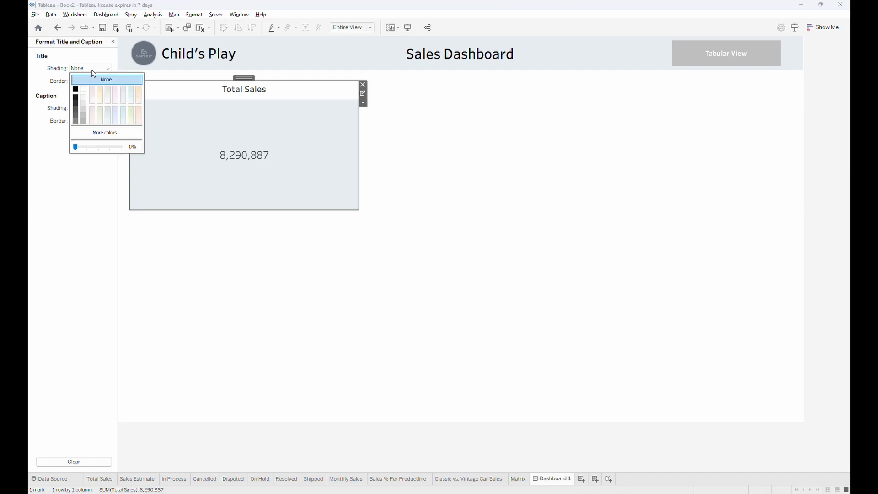
click(130, 92)
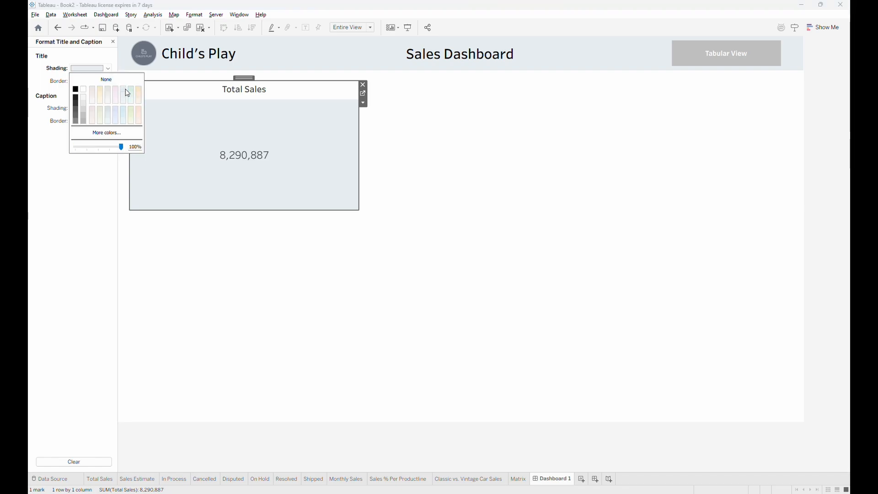
click(404, 143)
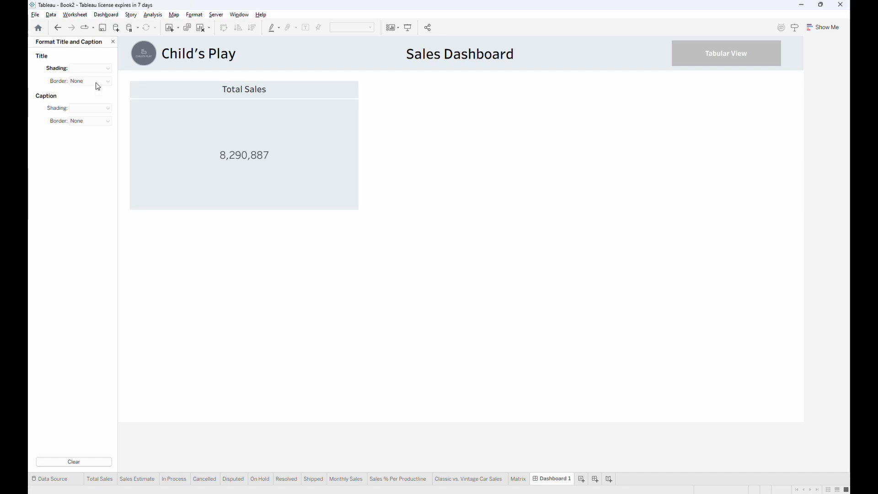
Apply a light shading to the Total Sales caption, and try a teal title border before resetting the border to None
click(133, 137)
click(82, 109)
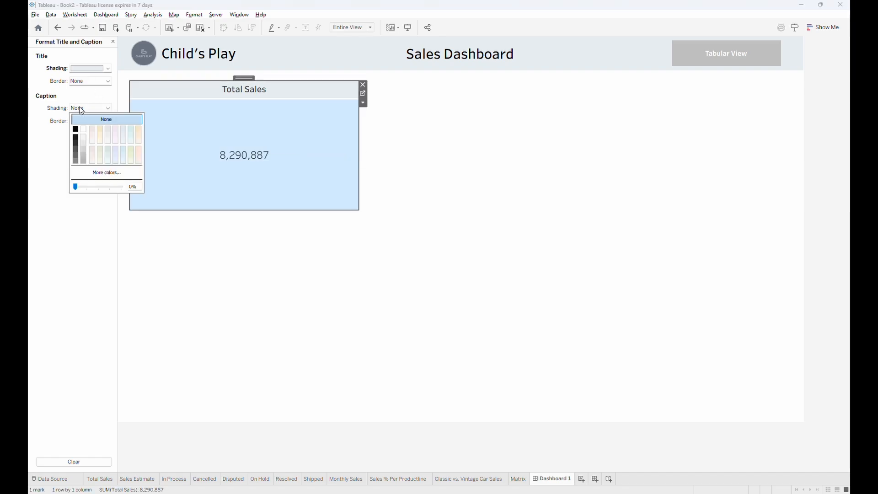
click(90, 81)
click(116, 151)
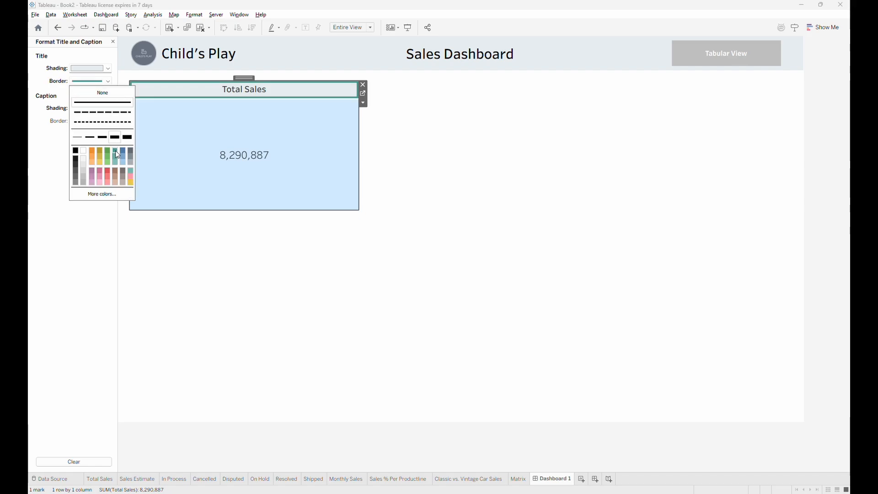
click(102, 93)
click(392, 164)
click(296, 151)
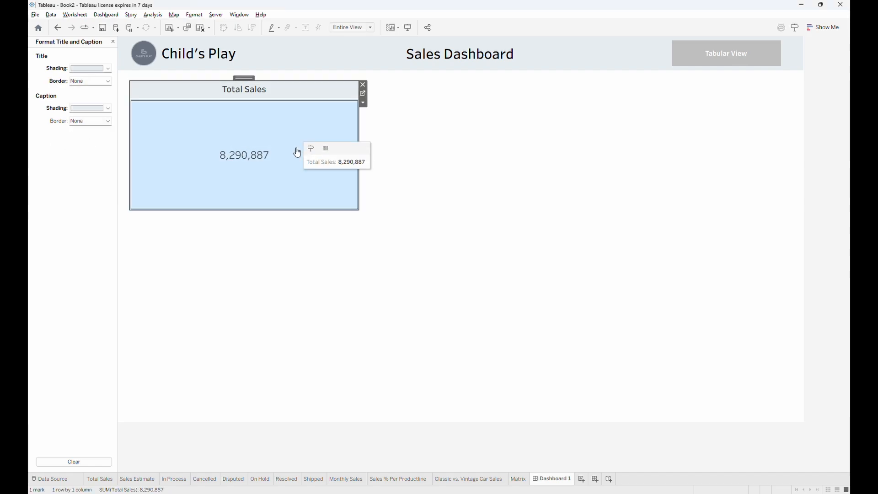
Give the Total Sales object a solid dark border and a light grey-blue background
click(111, 43)
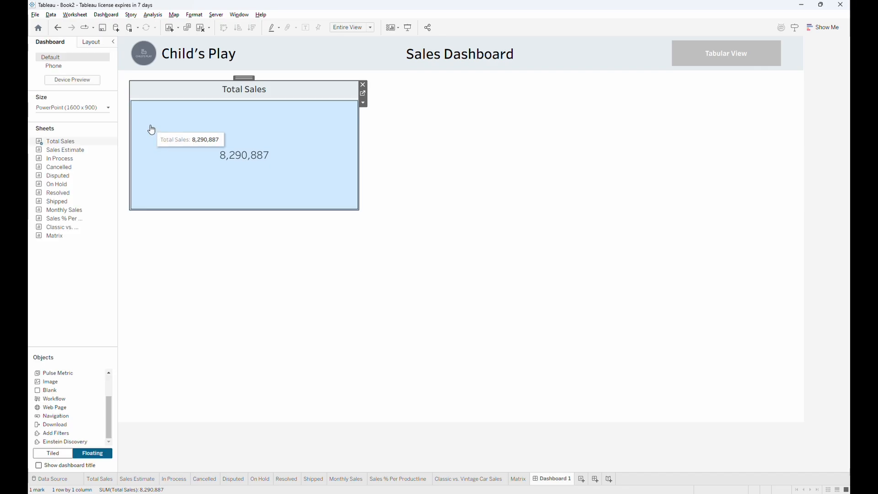
click(92, 41)
click(67, 209)
click(94, 239)
click(64, 182)
click(70, 208)
Resize the Total Sales card to 225 by 105 and place it at x 15, y 90 below the logo
drag(358, 210, 259, 142)
drag(195, 78, 189, 71)
double_click(90, 155)
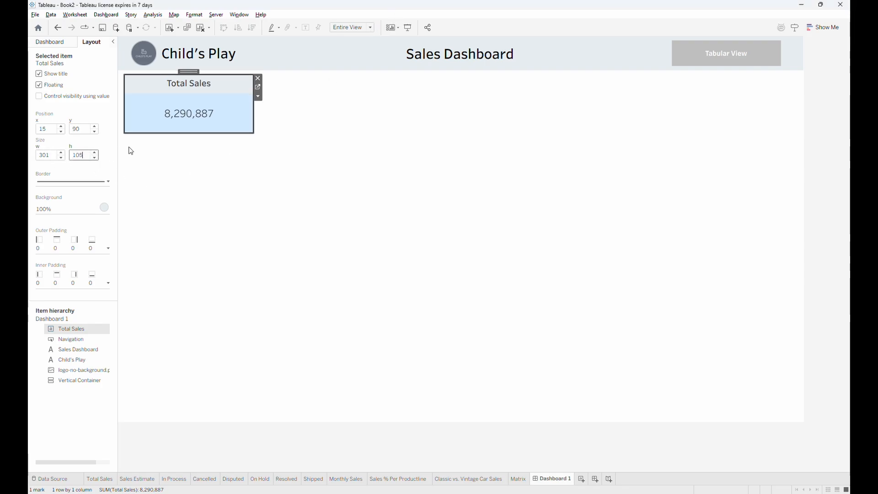
double_click(53, 156)
text(225)
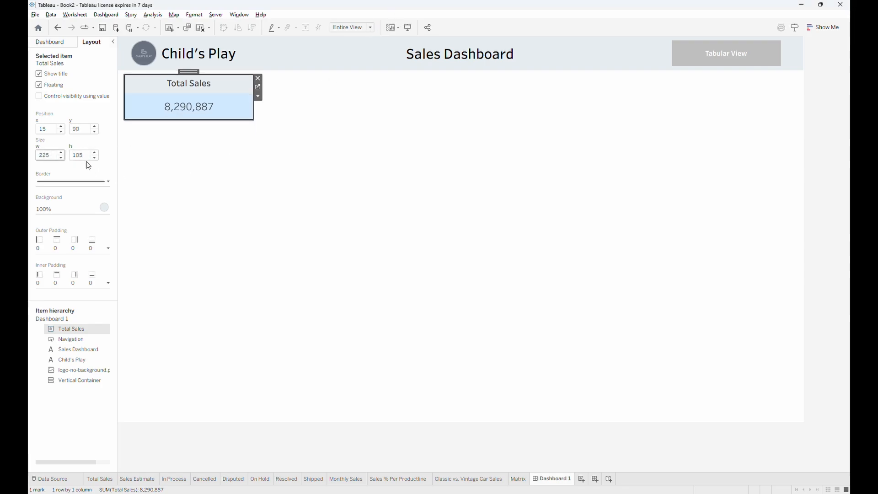
key(Return)
click(175, 84)
Add the Sales Estimate sheet as a floating object with a solid dark border and light grey-blue background
click(50, 41)
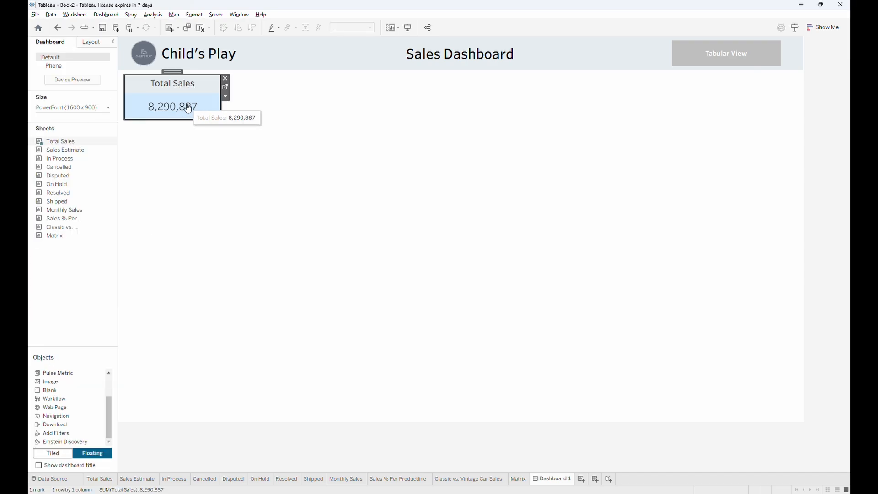
drag(62, 149, 234, 155)
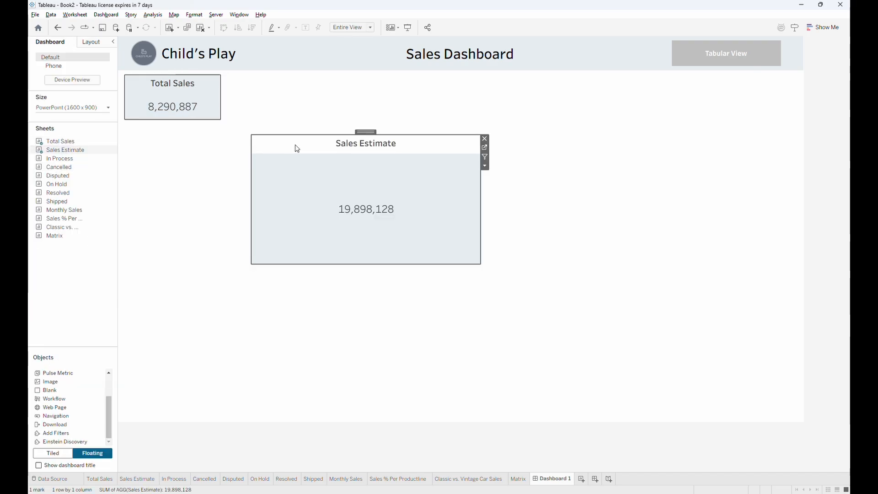
click(91, 42)
click(73, 181)
click(70, 209)
click(74, 209)
click(93, 239)
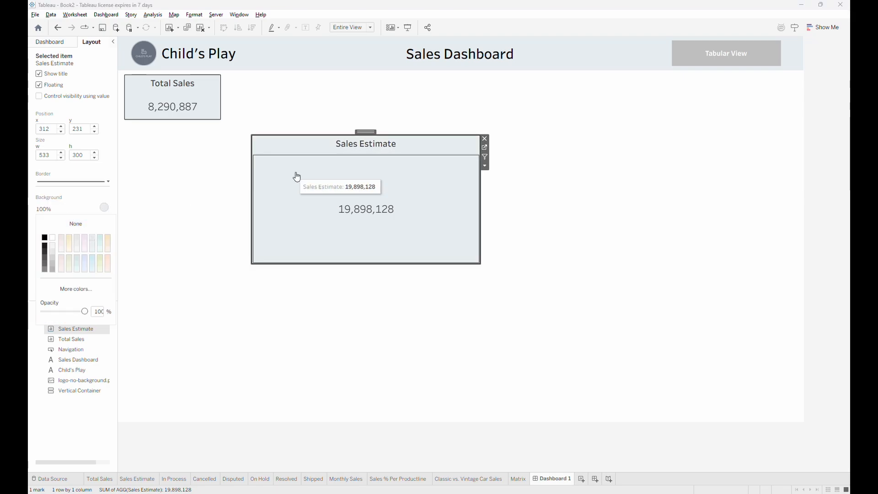
click(385, 161)
click(383, 167)
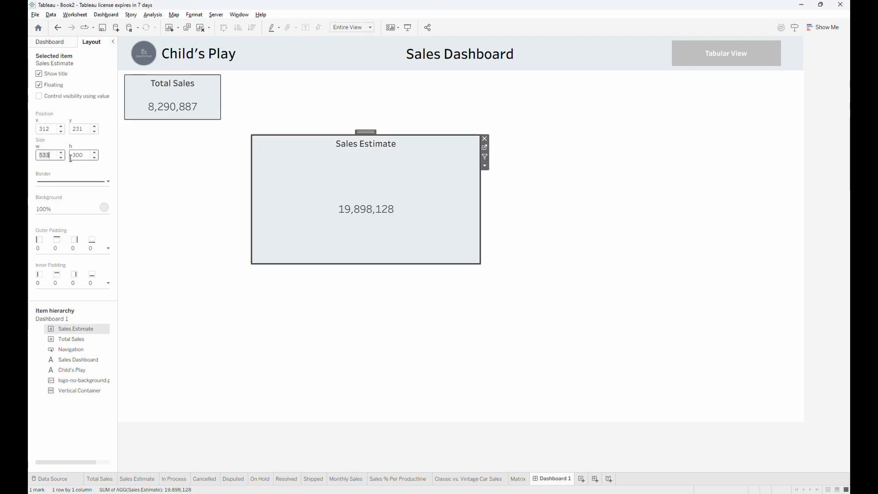
Resize the Sales Estimate card to 225 by 105 and align it directly beside the Total Sales card
click(84, 155)
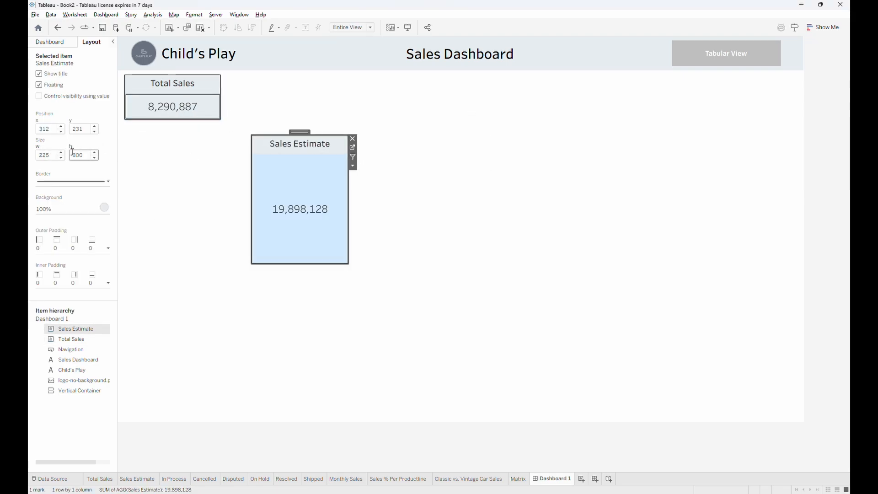
key(Return)
click(43, 129)
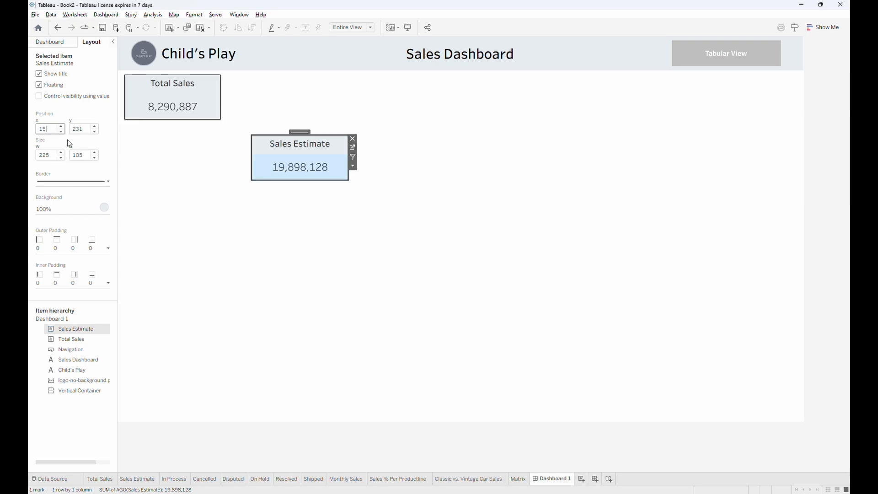
text(15)
key(Return)
double_click(87, 127)
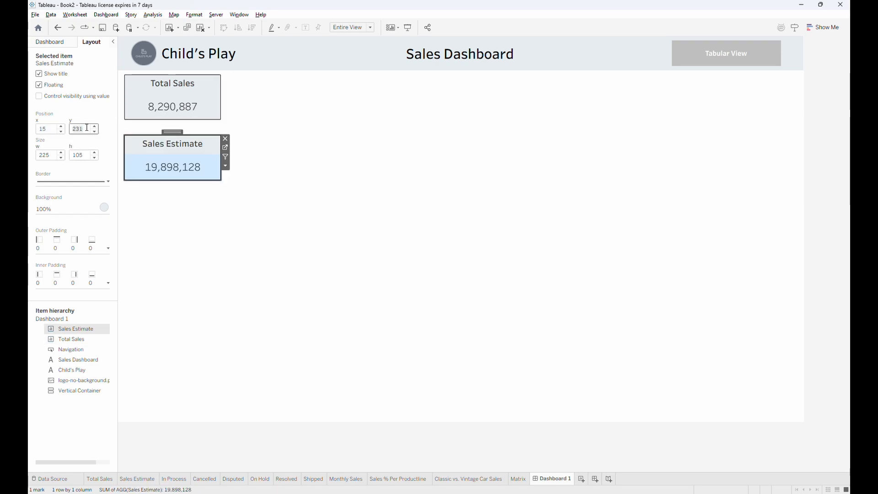
key(Return)
drag(170, 74, 274, 77)
click(336, 137)
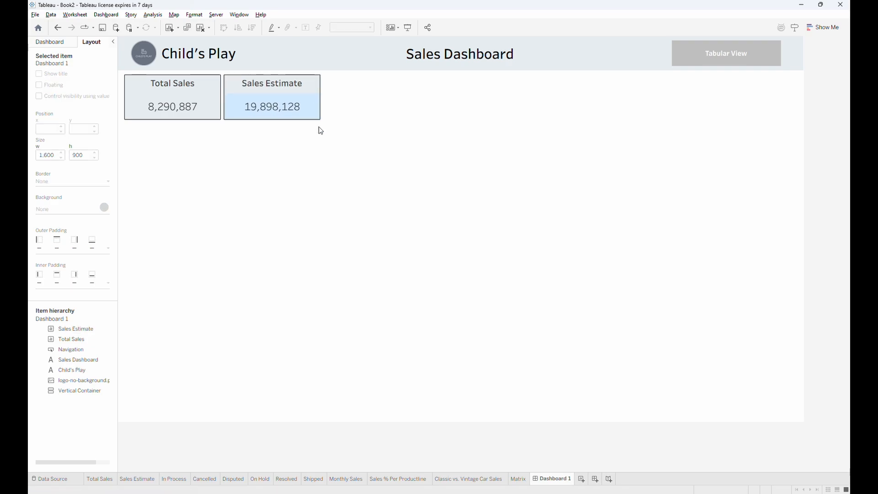
click(292, 86)
click(162, 99)
click(284, 95)
click(357, 126)
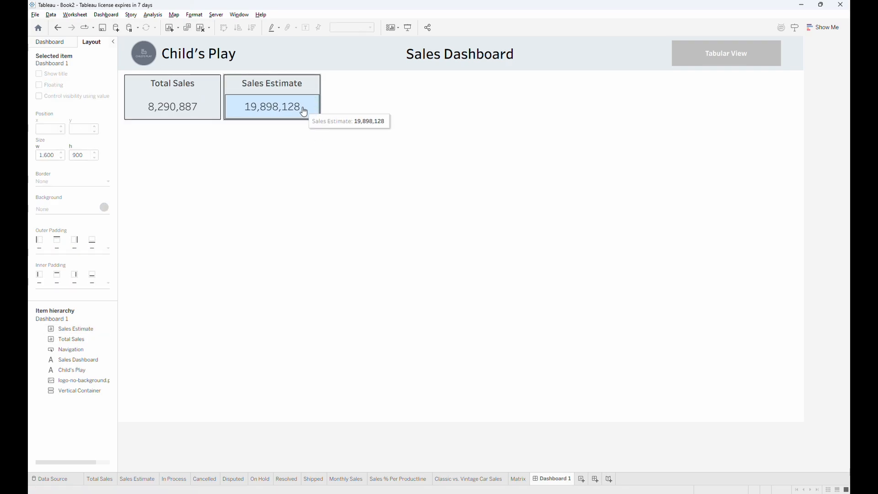
Add the In Process, Cancelled, Disputed, On Hold, Resolved and Shipped sheets as floating objects in the empty area below the cards
click(71, 41)
mouse_move(69, 162)
mouse_move(76, 178)
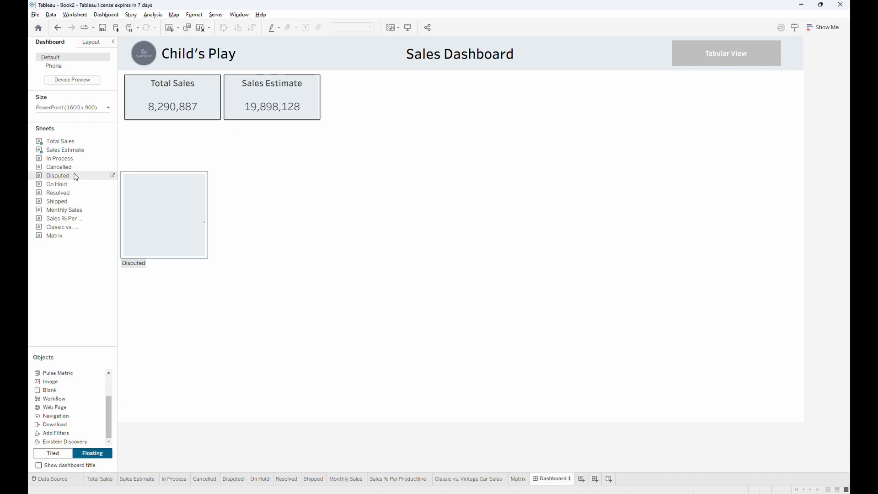
drag(64, 158, 444, 222)
drag(64, 176, 499, 257)
drag(72, 185, 439, 257)
drag(68, 193, 294, 255)
drag(68, 202, 362, 284)
Give the In Process card a solid dark border and a light grey-blue background
click(343, 225)
click(91, 42)
click(77, 182)
click(74, 210)
click(84, 209)
click(93, 242)
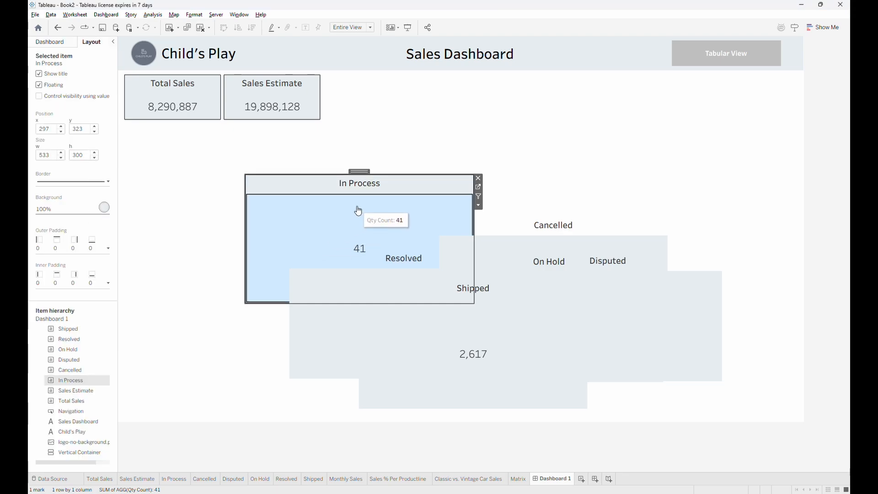
Resize the In Process card to 225 by 105 and move it to y 90 in the row after Sales Estimate
double_click(47, 155)
text(225)
key(Tab)
text(105)
key(Return)
click(202, 101)
click(323, 202)
drag(293, 171, 384, 176)
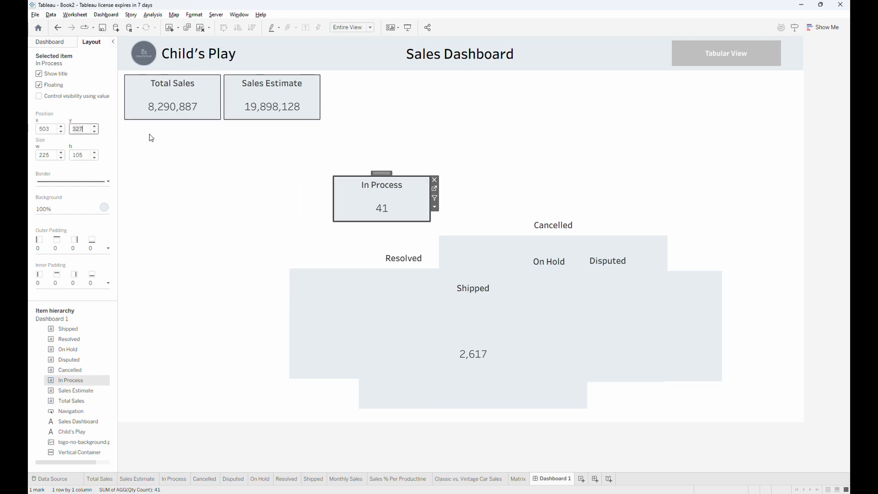
text(90)
key(Return)
click(470, 199)
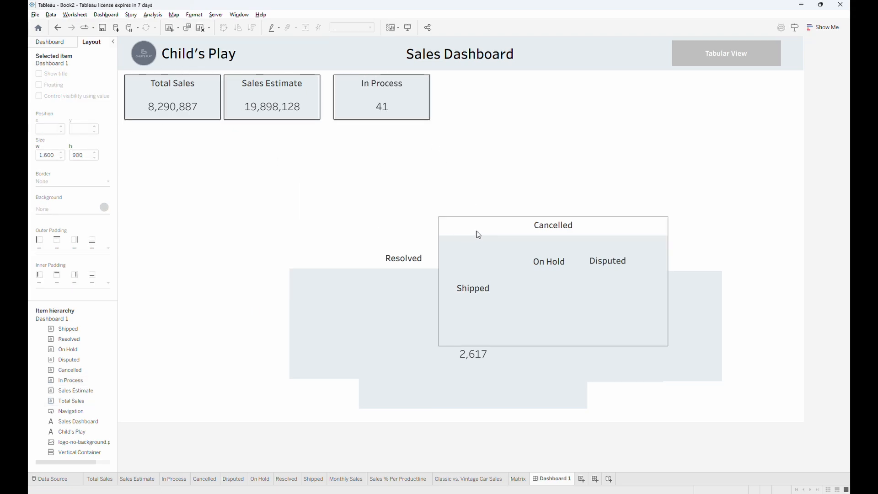
Spread the overlapping Resolved, Shipped, Disputed, On Hold and Cancelled sheets apart across the dashboard
click(399, 261)
drag(399, 262, 302, 181)
drag(473, 286, 272, 315)
click(608, 260)
drag(606, 249, 646, 127)
click(581, 364)
click(549, 250)
click(551, 289)
drag(549, 250, 653, 325)
click(560, 290)
drag(547, 212, 499, 262)
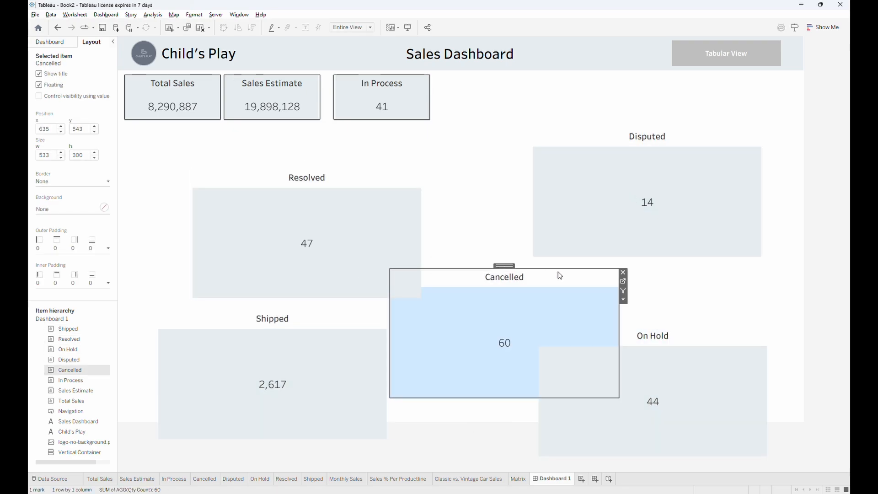
Resize the Resolved card to 225 by 105 and move it into the card row after In Process
click(201, 206)
double_click(56, 156)
text(225)
key(Tab)
text(105)
click(346, 194)
double_click(85, 154)
key(Return)
drag(247, 165, 491, 71)
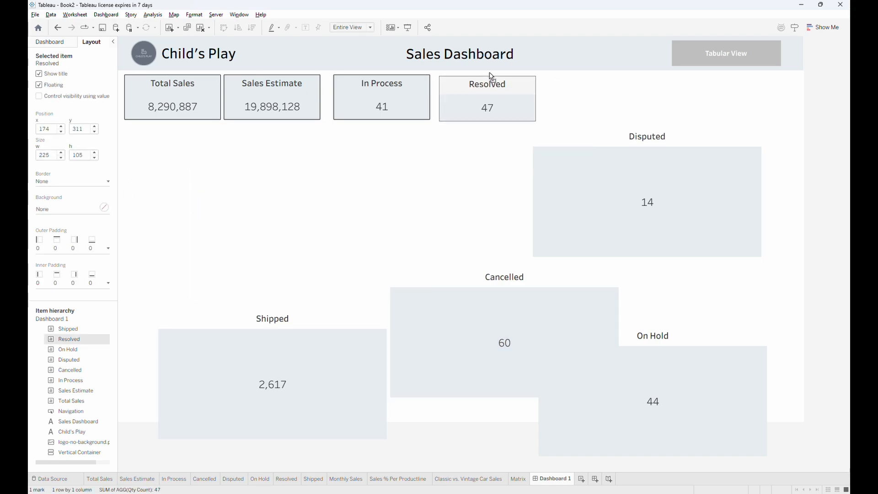
Close the gaps in the card row by moving In Process next to Sales Estimate and Resolved next to In Process
click(386, 75)
drag(389, 75, 379, 75)
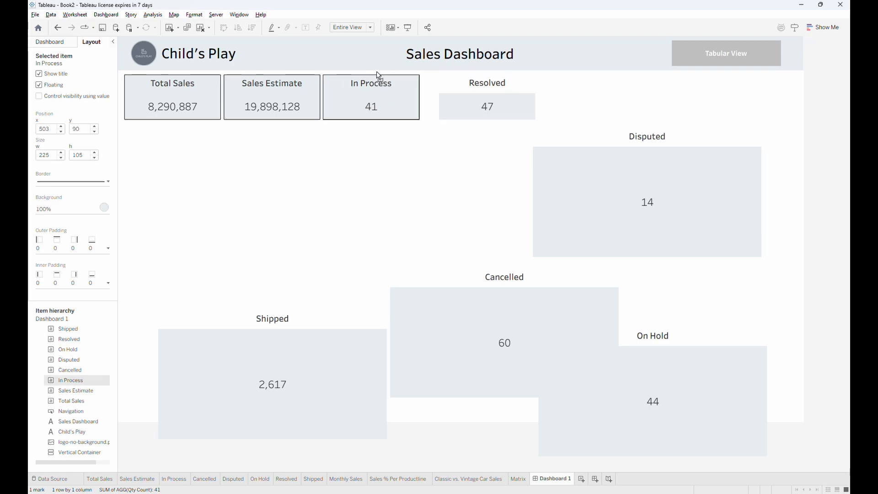
click(487, 82)
drag(487, 72, 469, 72)
click(398, 83)
click(93, 126)
click(447, 98)
click(94, 126)
key(Return)
Give the Resolved card a solid dark border and a light grey-blue background
click(64, 180)
click(66, 204)
click(68, 171)
click(70, 208)
click(90, 237)
click(308, 219)
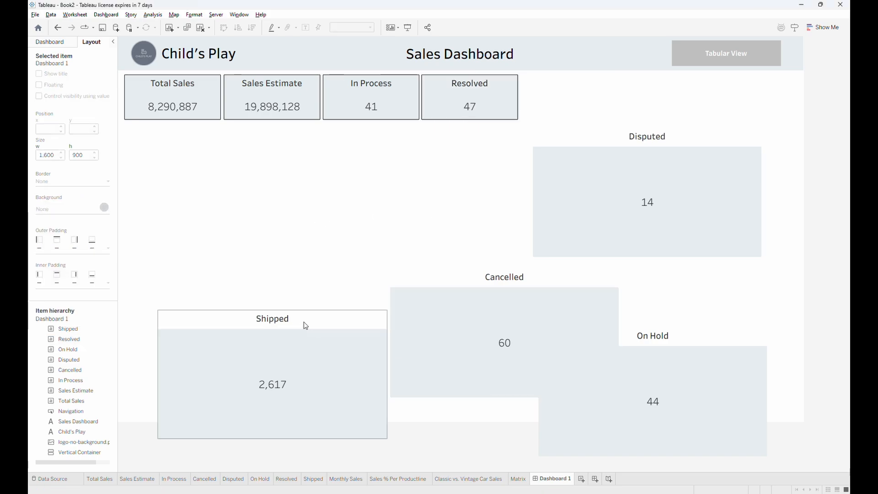
Move the Shipped sheet up below the card row and resize it to 225 by 105
click(320, 326)
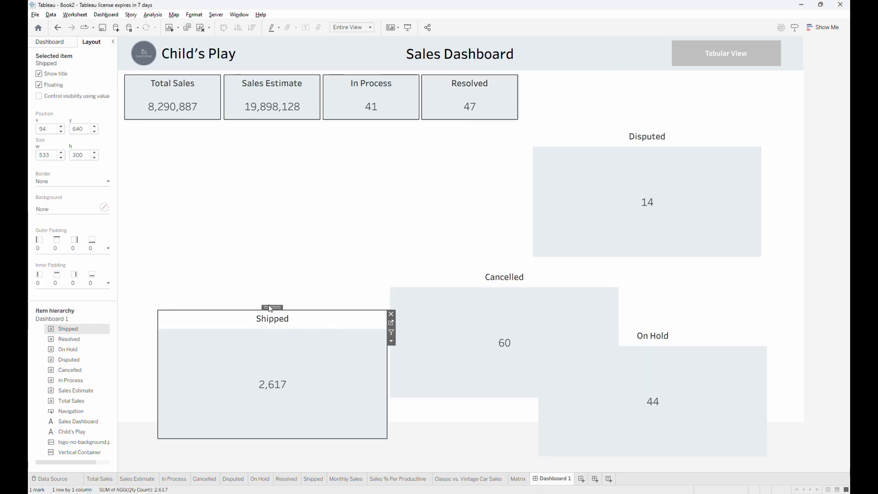
drag(272, 305, 407, 130)
double_click(51, 155)
text(225)
click(86, 154)
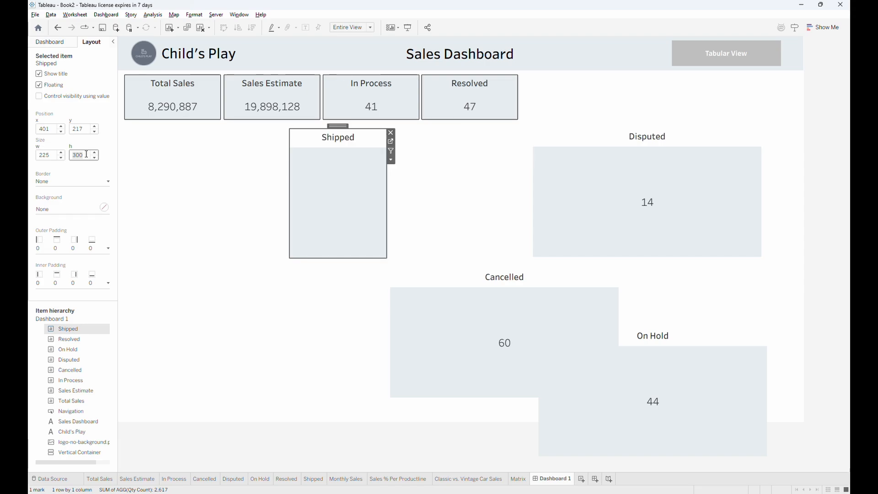
Give the Shipped card a solid dark border and light grey-blue background, and place it at y 90 beside Resolved
click(76, 180)
click(74, 206)
click(78, 177)
click(76, 208)
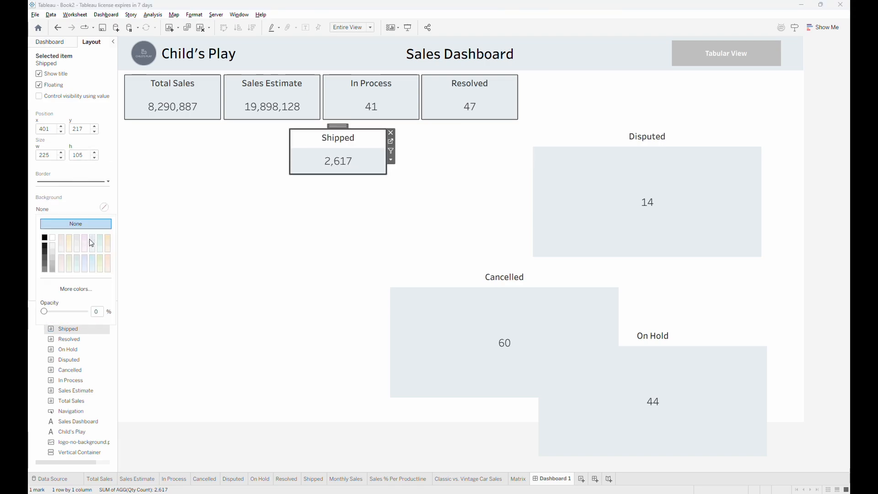
click(91, 238)
drag(339, 126, 568, 74)
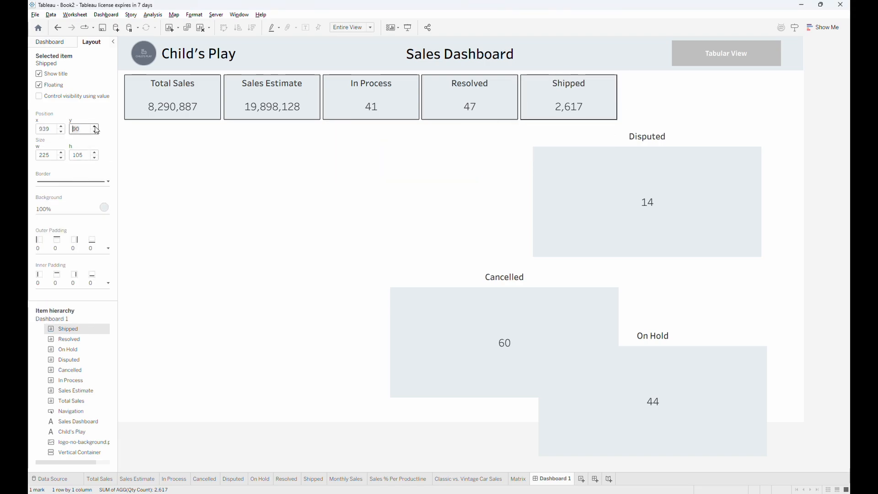
click(378, 198)
Resize the Cancelled card to 225 by 105
click(594, 194)
click(530, 316)
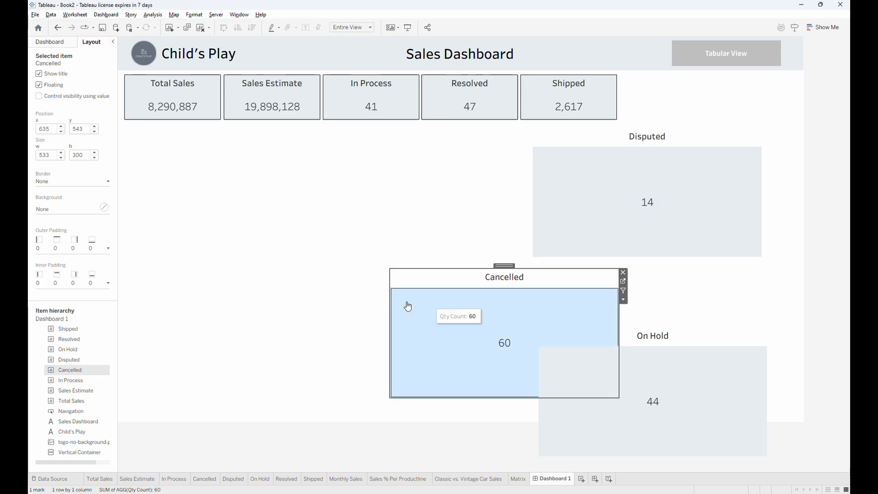
double_click(52, 155)
text(225)
double_click(81, 155)
text(105)
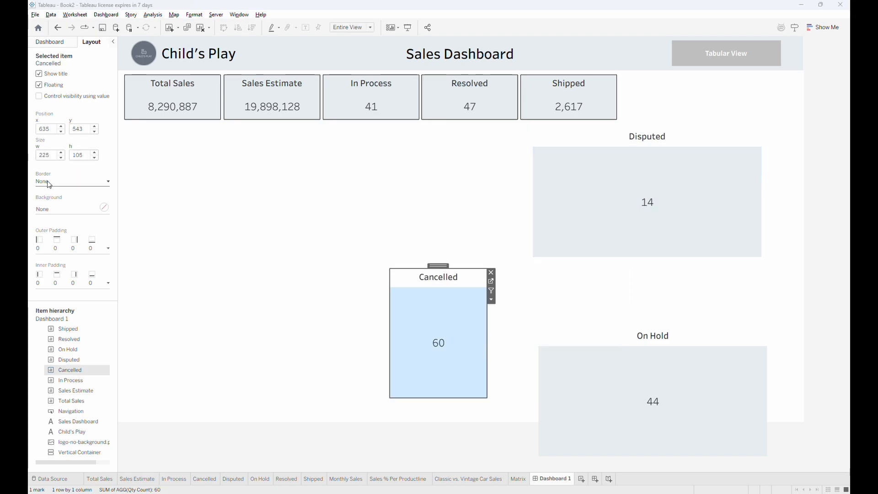
Give the Cancelled card a solid dark border and a light grey-blue background
click(75, 182)
click(73, 204)
click(73, 209)
click(93, 242)
Give the Disputed card a solid dark border and a light grey-blue background
click(595, 197)
click(80, 182)
click(77, 207)
click(81, 181)
click(80, 209)
click(93, 241)
Resize the Disputed card to 225 by 105
double_click(52, 157)
text(225)
double_click(81, 155)
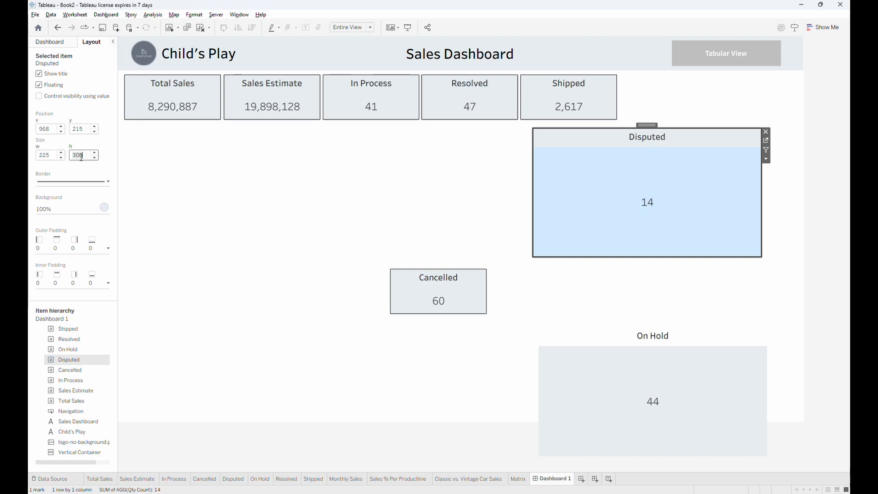
text(105)
Set the On Hold card's width to 2255 and its height to 105
click(681, 384)
double_click(48, 155)
text(2255)
double_click(79, 155)
text(105)
key(Return)
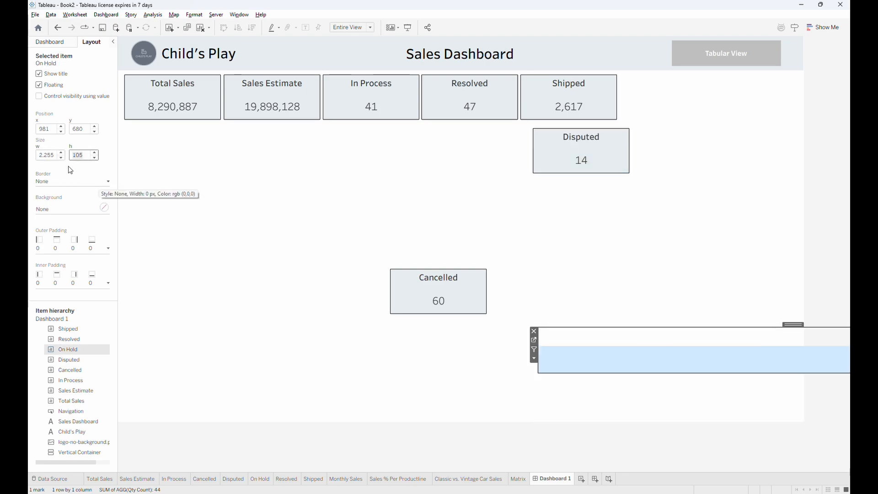
Correct the On Hold card's width to 225
double_click(48, 155)
text(255)
key(Return)
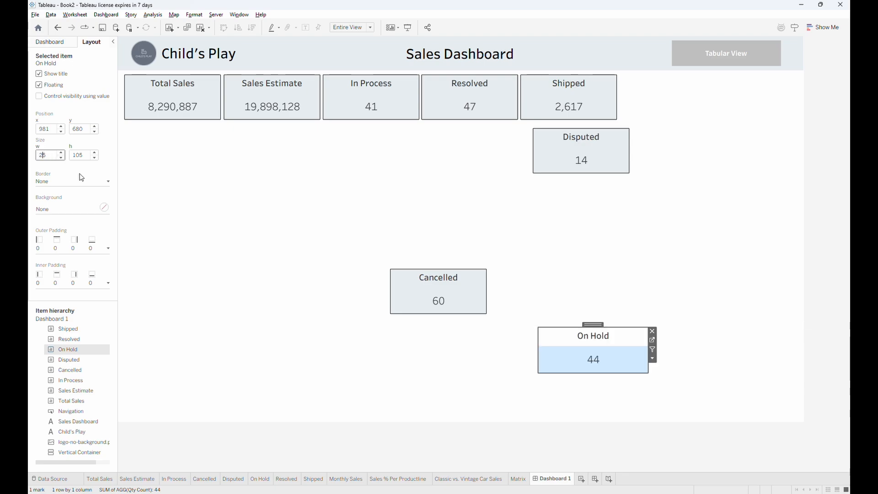
Give the On Hold card a solid dark border and light grey-blue background, and move it beside the Shipped card
click(81, 181)
click(69, 201)
click(68, 209)
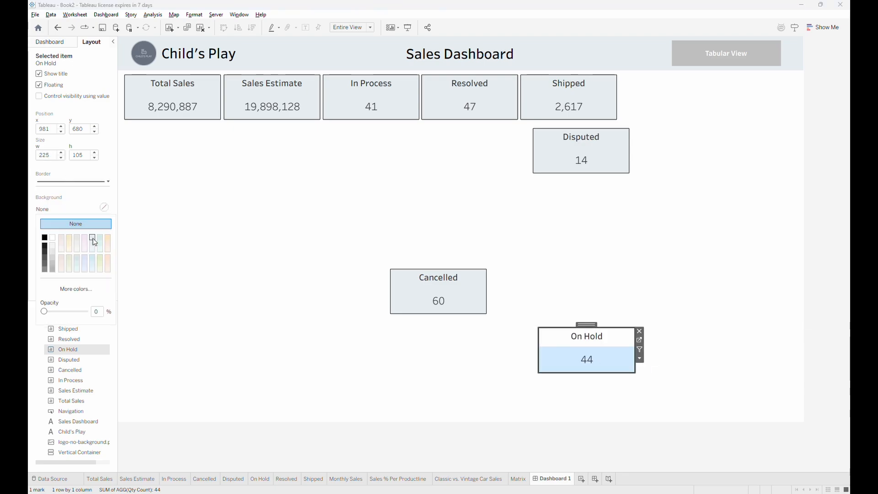
click(94, 242)
drag(590, 324, 673, 74)
click(406, 153)
Set the widths of the In Process, Resolved, Shipped and On Hold cards to 190
click(389, 113)
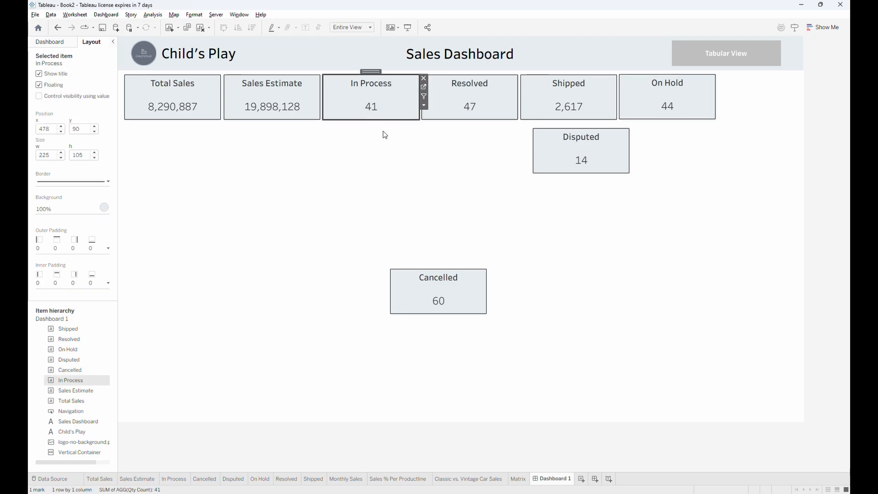
click(50, 155)
text(190)
click(451, 96)
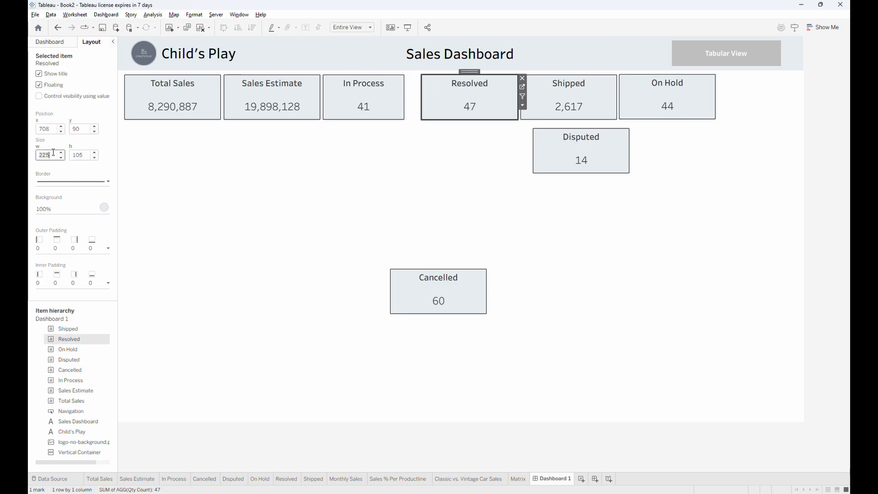
click(531, 109)
text(190)
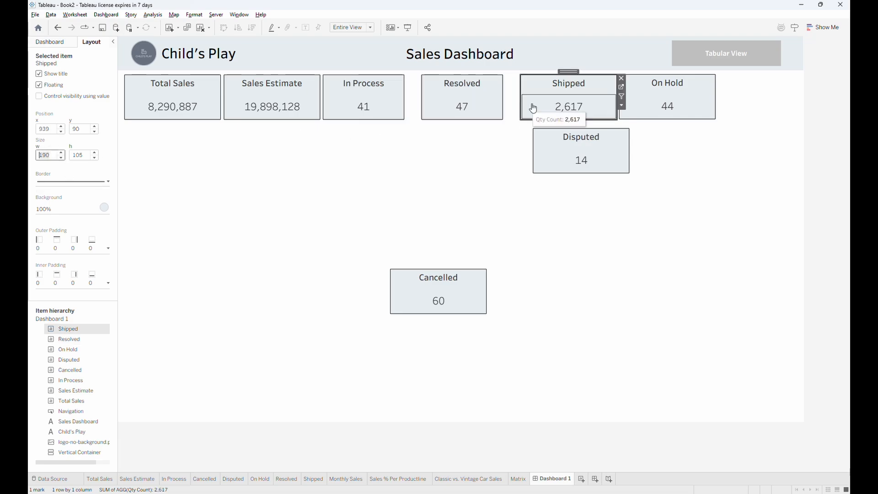
click(667, 98)
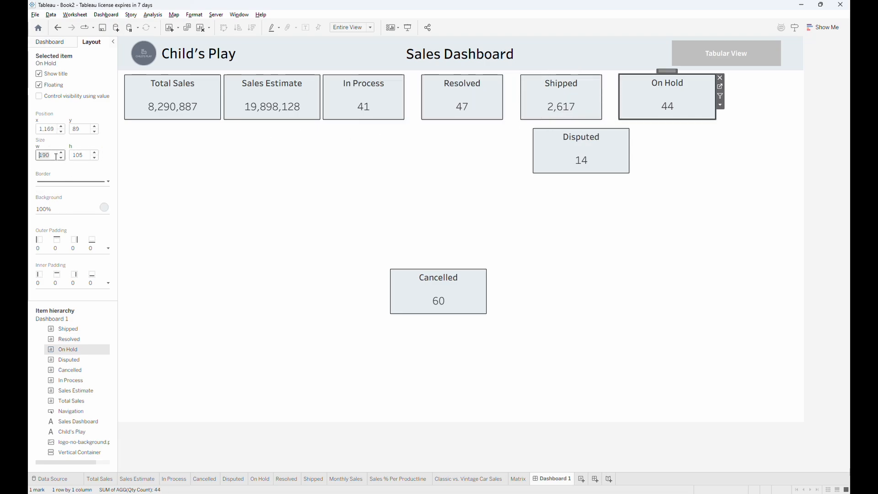
Move the Resolved, Shipped and On Hold cards closer together so they follow In Process with small gaps
click(470, 109)
drag(458, 72, 439, 69)
click(561, 72)
drag(561, 71, 533, 75)
drag(659, 89, 616, 75)
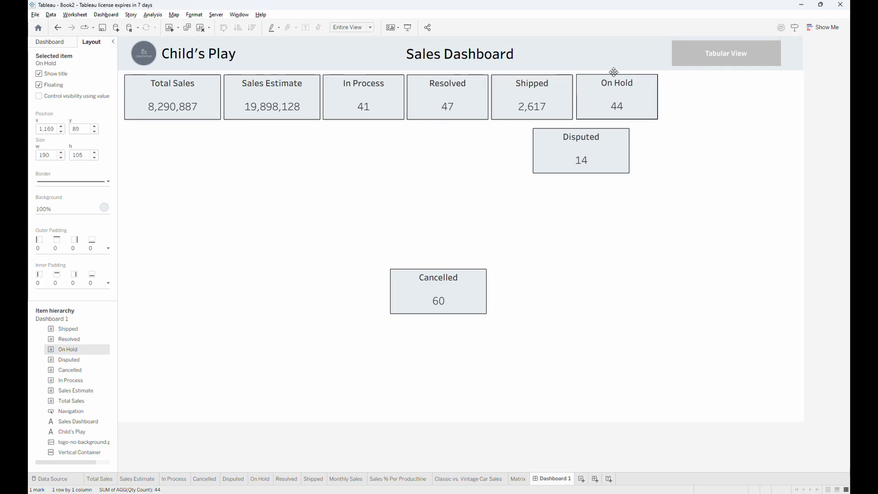
Set the Disputed card's width to 190
click(581, 146)
click(54, 156)
key(Return)
Move the Disputed card into the row beside On Hold and place the Cancelled card just below it
drag(579, 125, 706, 74)
click(427, 227)
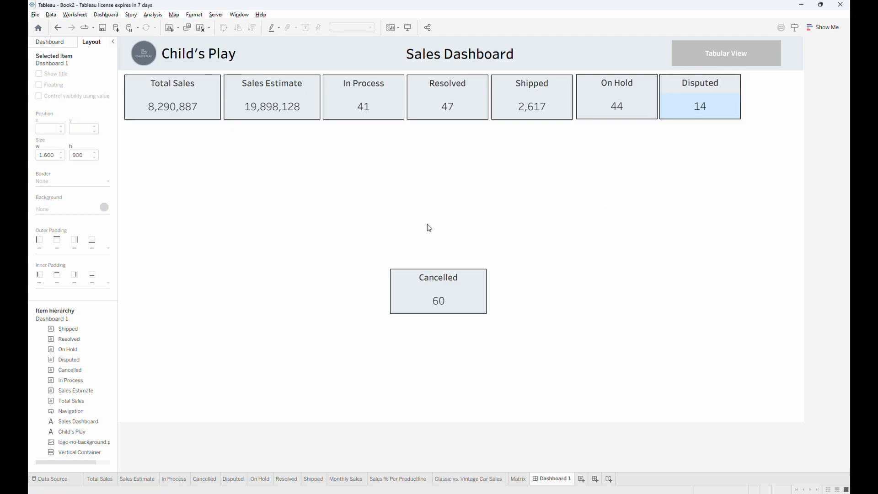
drag(441, 270, 732, 157)
Set the widths of the Total Sales and Sales Estimate cards to 190
click(173, 98)
click(53, 157)
text(190)
key(Return)
click(268, 89)
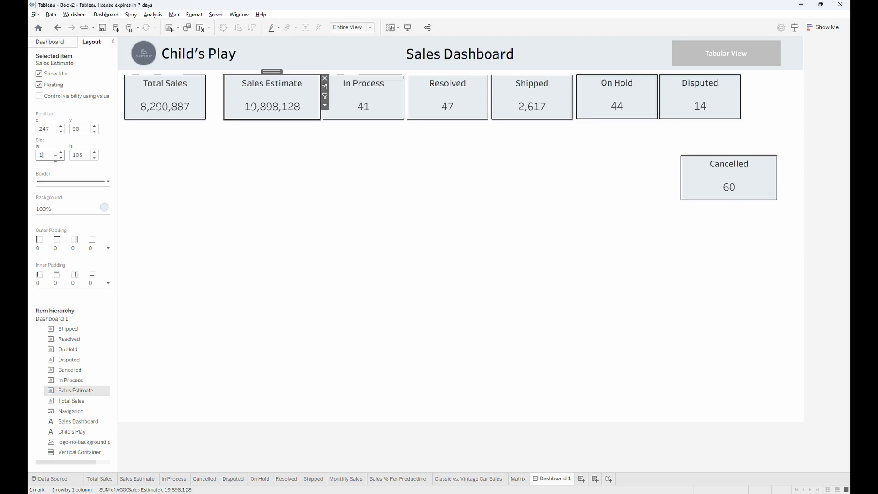
key(Return)
click(289, 163)
Move the Sales Estimate card beside the Total Sales card, leaving a small gap
click(165, 98)
click(305, 91)
key(Left)
key(Left)
key(Left)
key(Left)
key(Left)
key(Left)
key(Left)
key(Left)
key(Left)
key(Left)
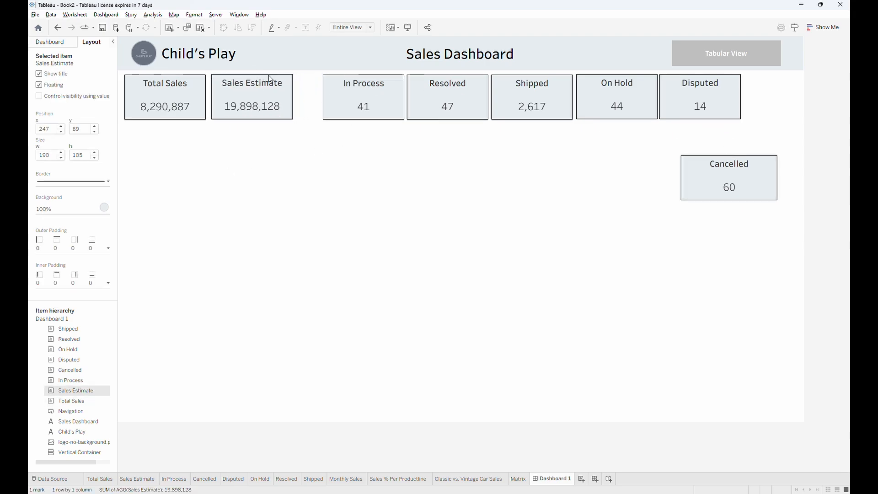
Move the In Process card beside Sales Estimate and set the Sales Estimate card's y position to 90
click(355, 89)
click(384, 80)
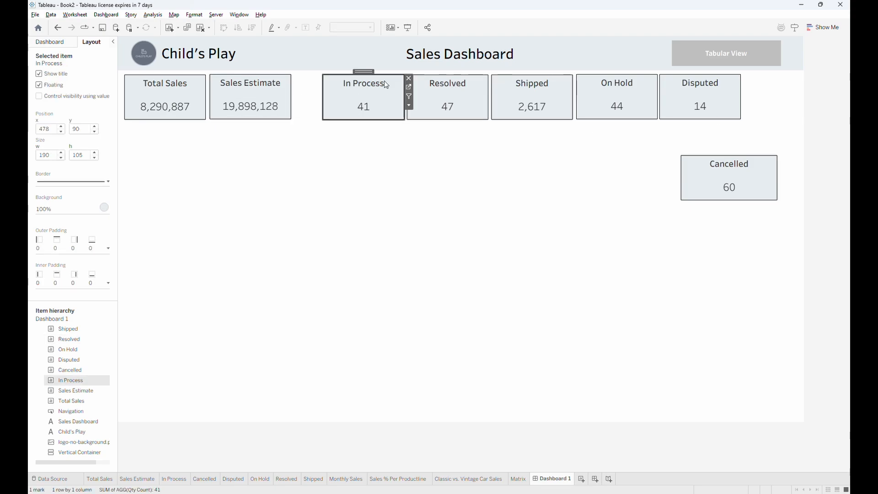
drag(365, 71, 340, 73)
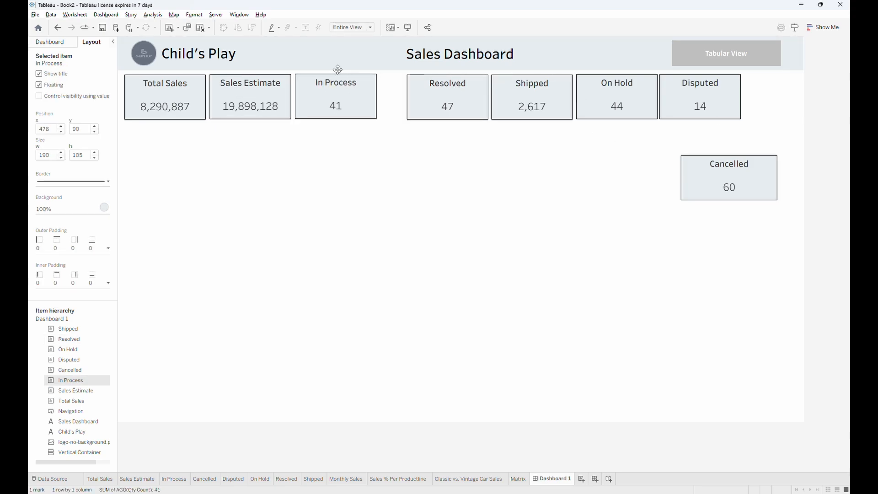
click(278, 98)
click(94, 130)
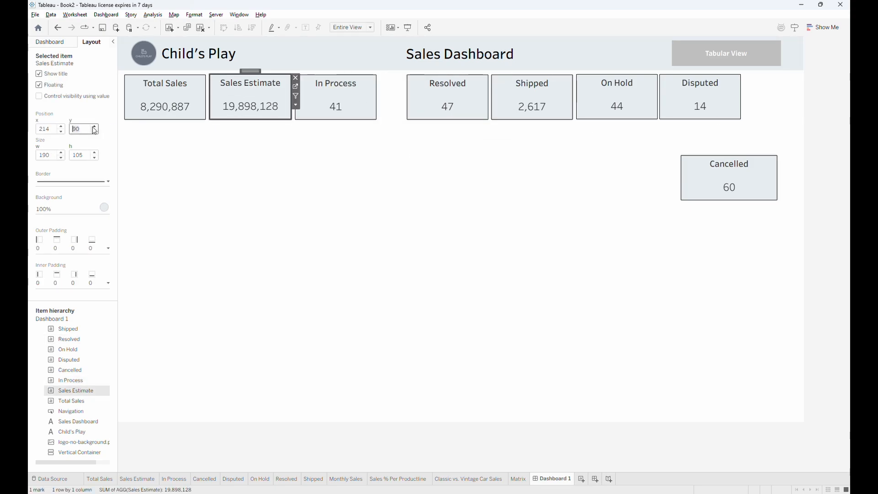
Move the Resolved card beside In Process, at about x 609 and y 90
drag(444, 74, 414, 71)
click(416, 154)
click(424, 89)
click(61, 131)
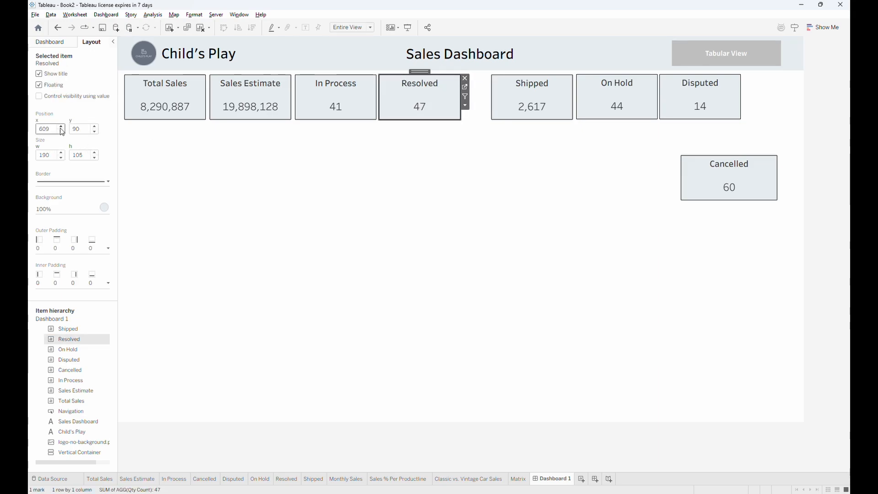
Nudge the Sales Estimate card right, and set the x position of In Process to 415 and of Resolved to 615
click(178, 92)
click(254, 91)
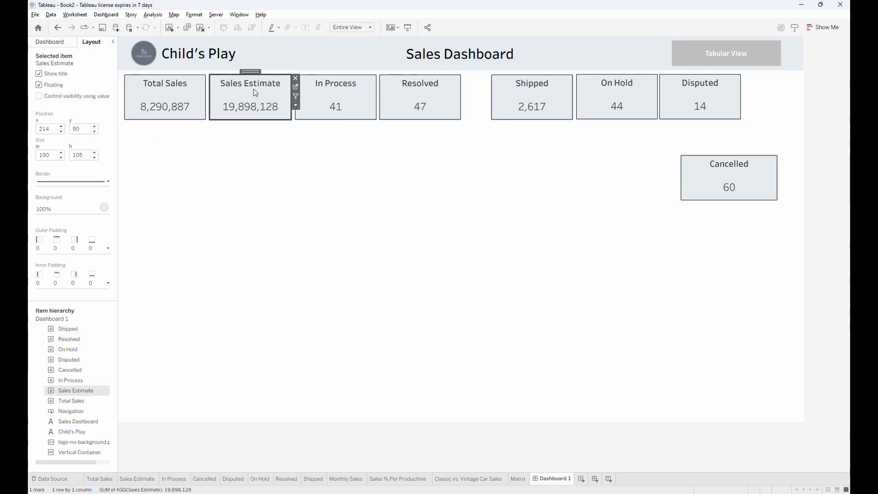
click(350, 90)
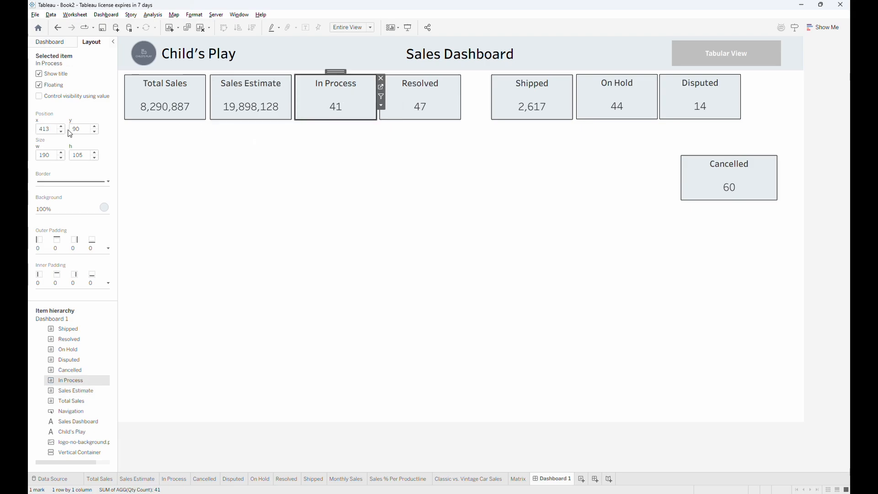
click(435, 105)
click(60, 127)
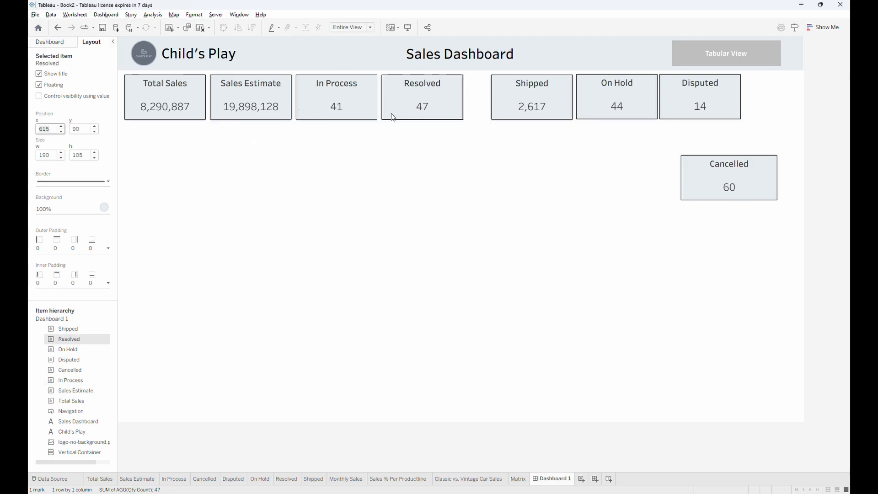
Set the x position of the Shipped card to 815, On Hold to 1015 and Disputed to 1215
click(515, 99)
text(15)
key(Return)
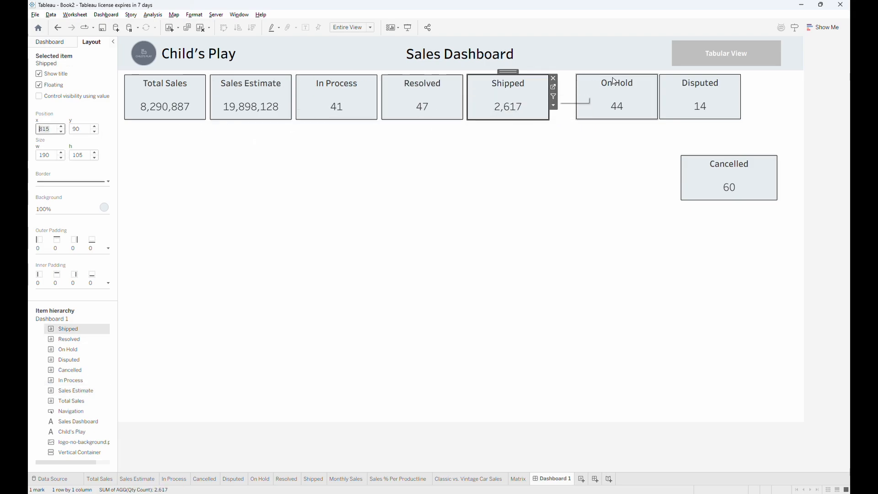
click(614, 81)
text(15)
key(Return)
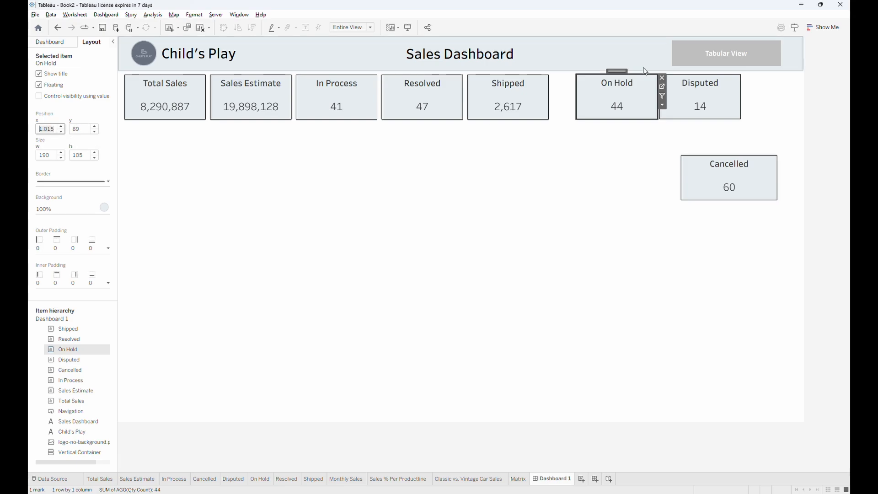
click(700, 84)
click(49, 130)
text(15)
key(Return)
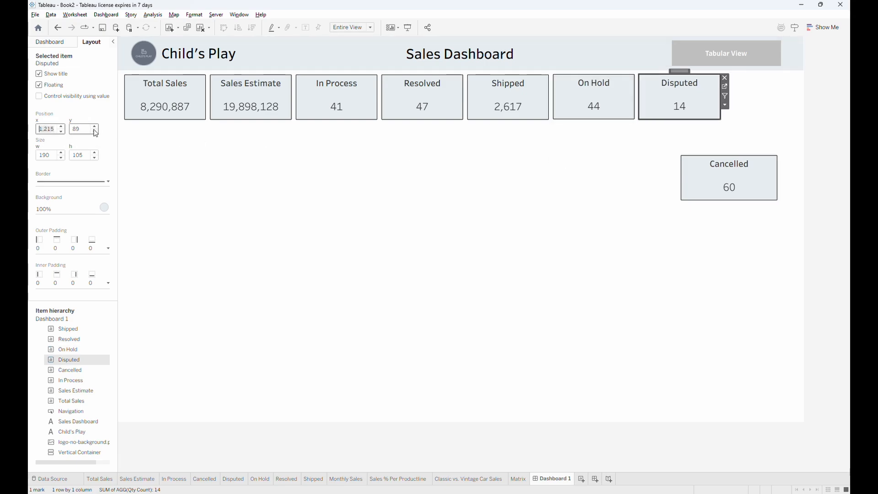
Align the Disputed and On Hold cards at y position 90 and check the other cards' vertical positions
click(600, 104)
click(479, 97)
click(414, 96)
click(317, 94)
Position the Cancelled card at x 1315 and y 90
click(711, 170)
click(54, 128)
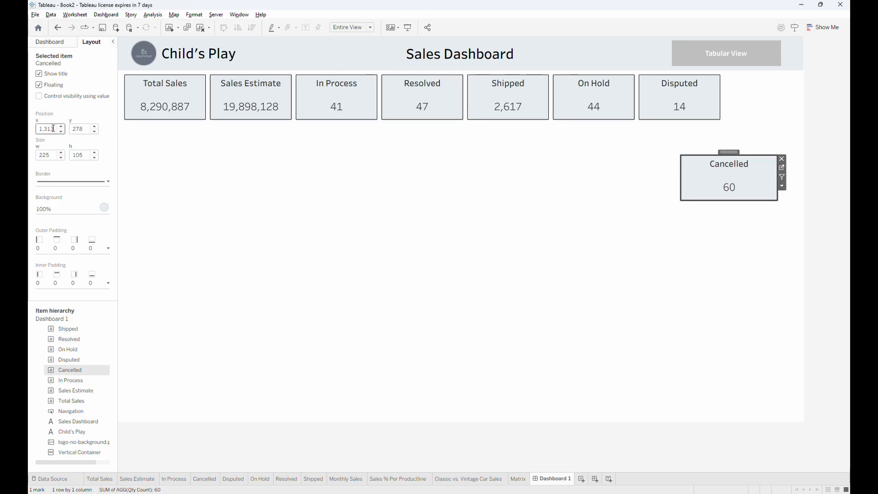
double_click(85, 129)
text(90)
key(Return)
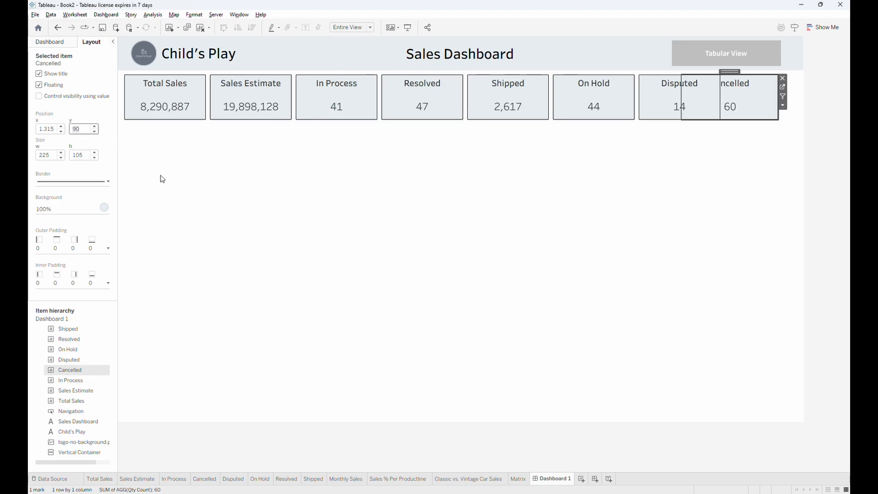
Change the Cancelled card's x position to 1415 so it follows the Disputed card
click(160, 177)
click(668, 91)
click(757, 101)
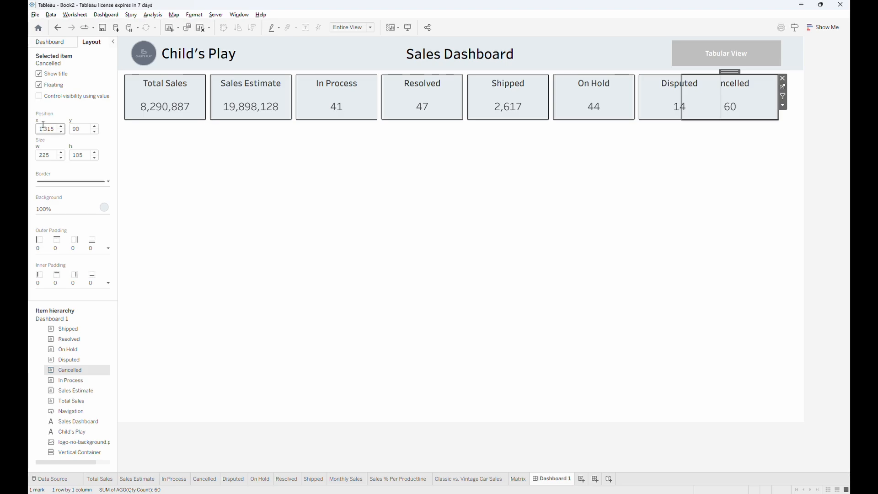
click(665, 182)
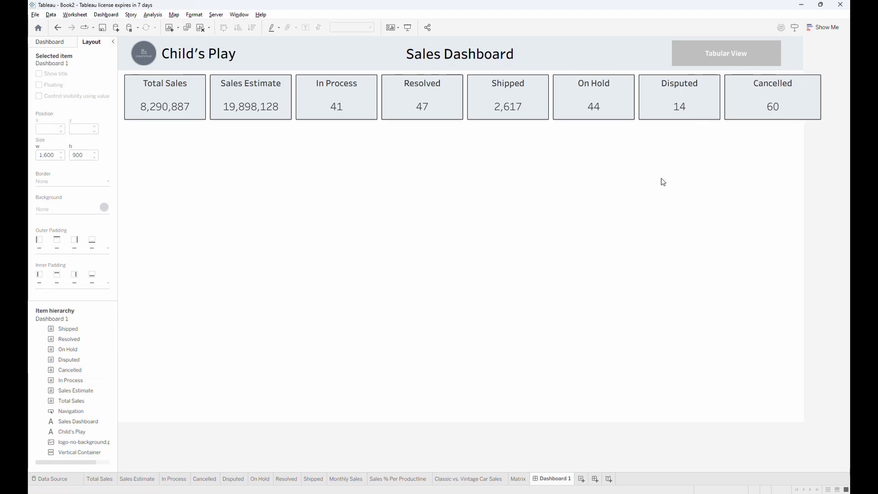
Reduce the widths of the In Process and Resolved cards to 180
click(370, 95)
double_click(46, 155)
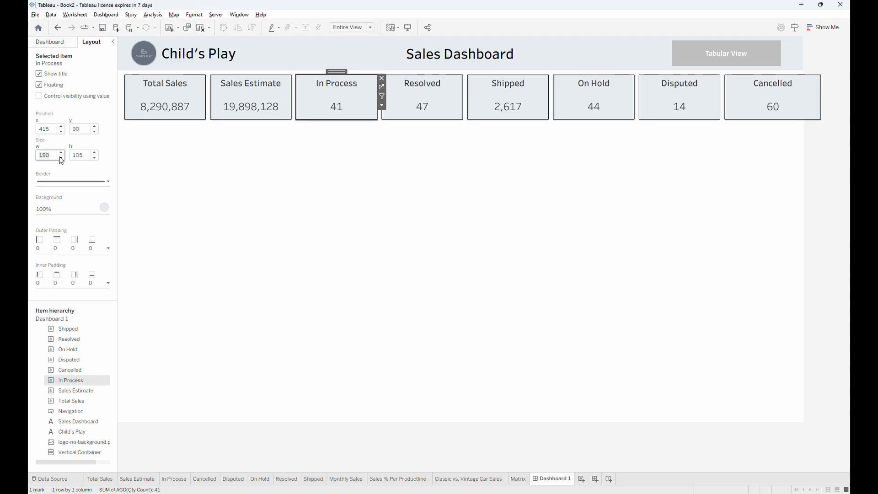
text(180)
key(Return)
click(418, 107)
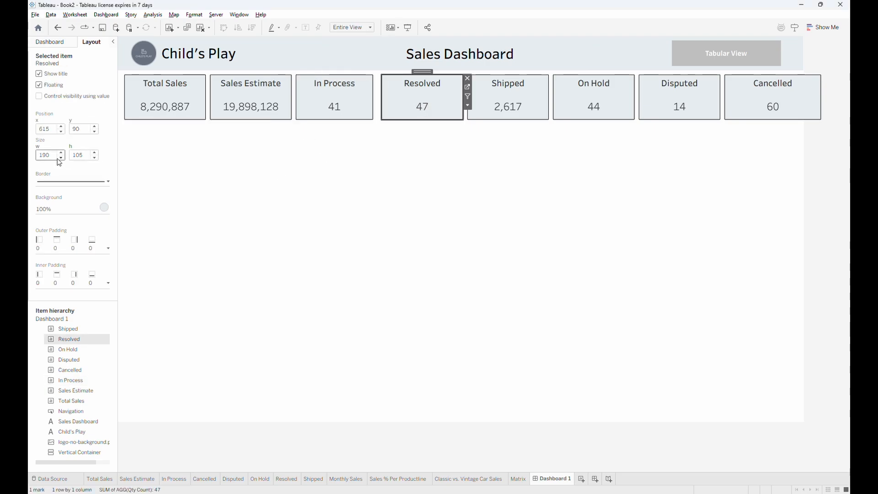
click(54, 155)
text(180)
key(Return)
Reduce the widths of the Shipped, On Hold and Disputed cards to 180
click(485, 98)
key(Return)
click(617, 93)
double_click(46, 156)
text(1)
key(Return)
click(677, 99)
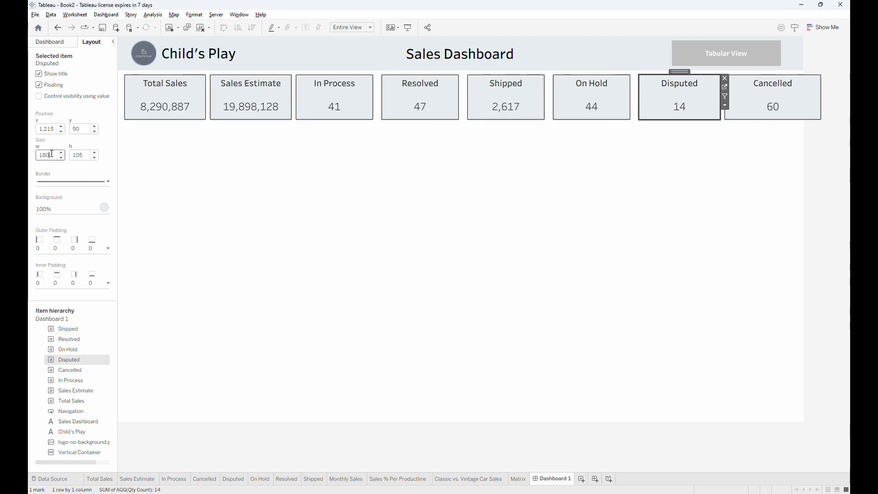
key(Return)
Set the Cancelled card's width to 180 so it fits within the dashboard
click(759, 97)
click(47, 154)
text(180)
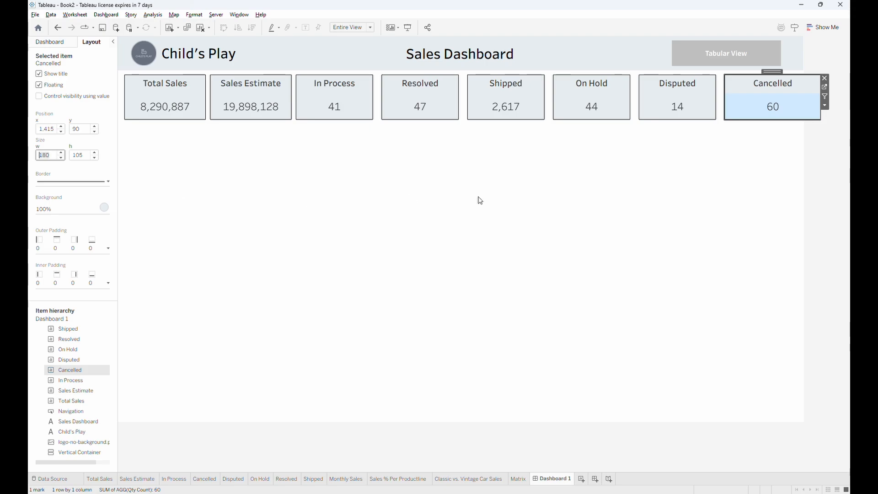
key(Return)
click(717, 155)
Set the Resolved card's x position to 600
click(385, 87)
text(600)
key(Return)
Try x positions of 800 and 750 for the Shipped card
click(511, 87)
click(54, 126)
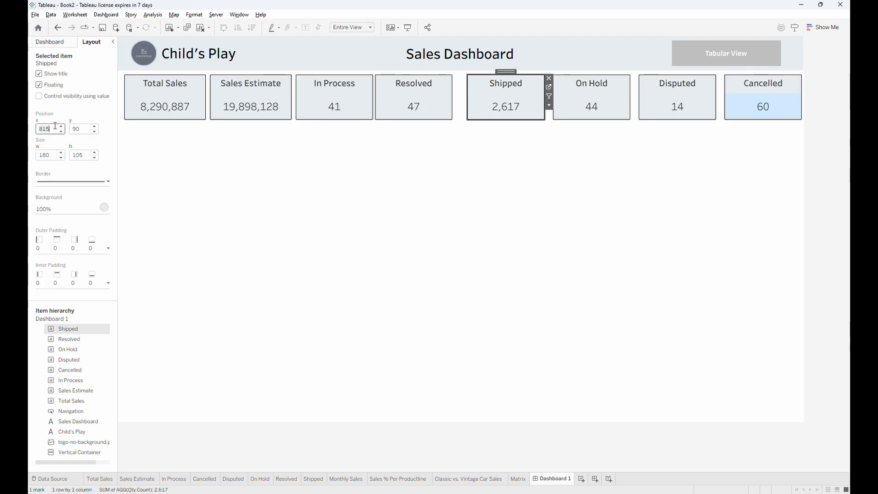
text(800)
key(Return)
click(432, 94)
click(479, 90)
click(54, 129)
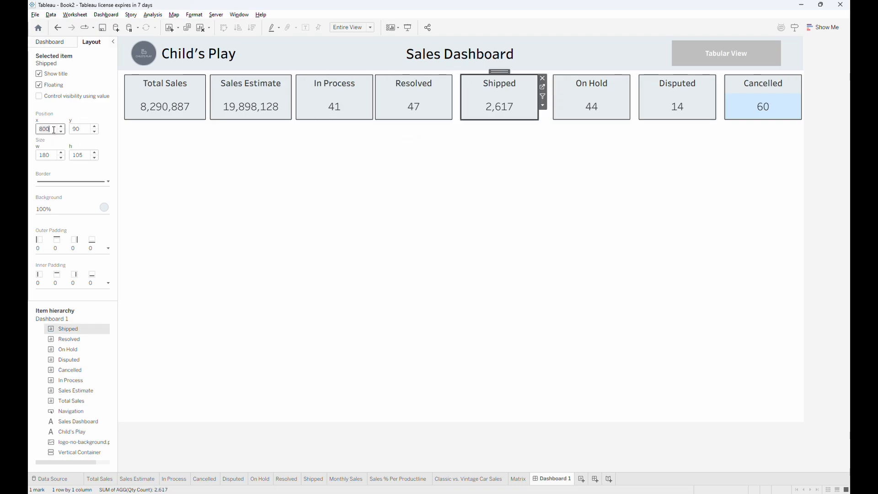
text(750)
key(Return)
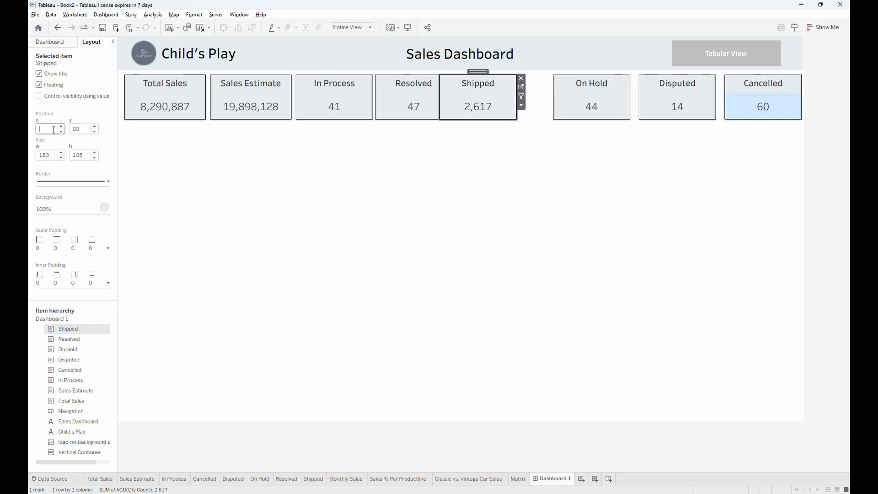
Set the Shipped card's x position to 790 and compare it with the Resolved card's position
key(Return)
click(388, 90)
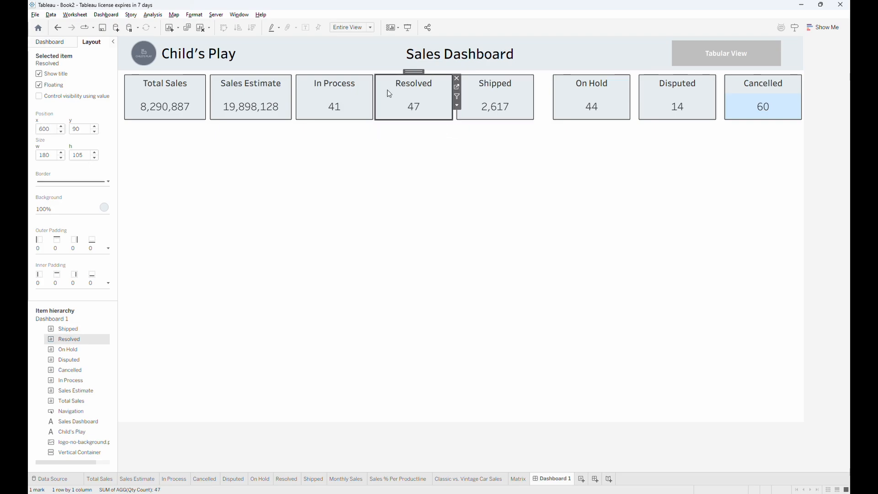
click(472, 91)
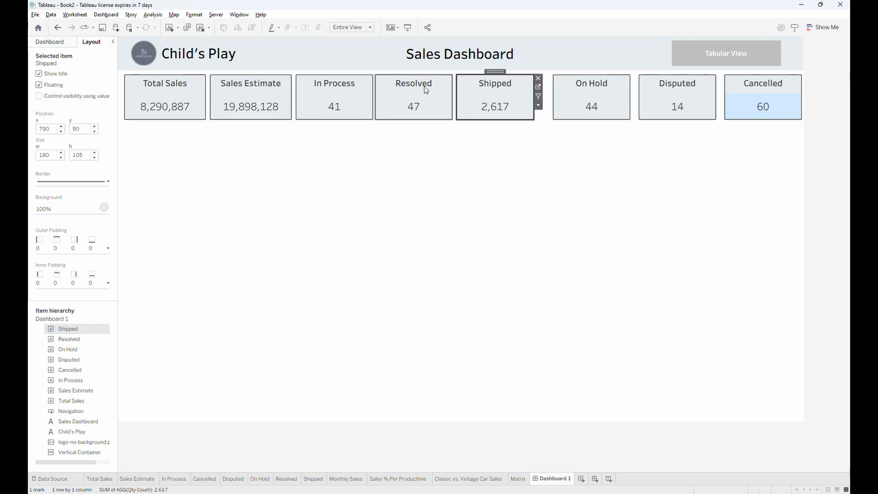
Move the On Hold card beside the Shipped card, at about x 980
click(560, 89)
click(61, 132)
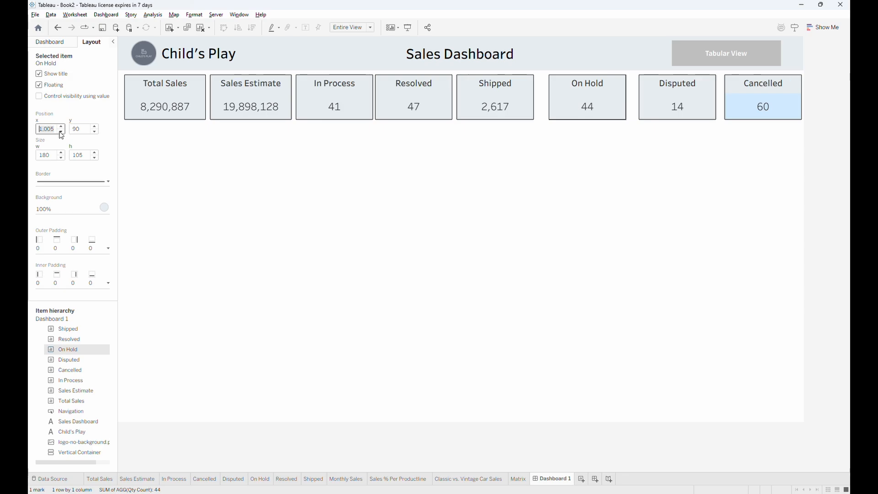
drag(585, 72, 574, 72)
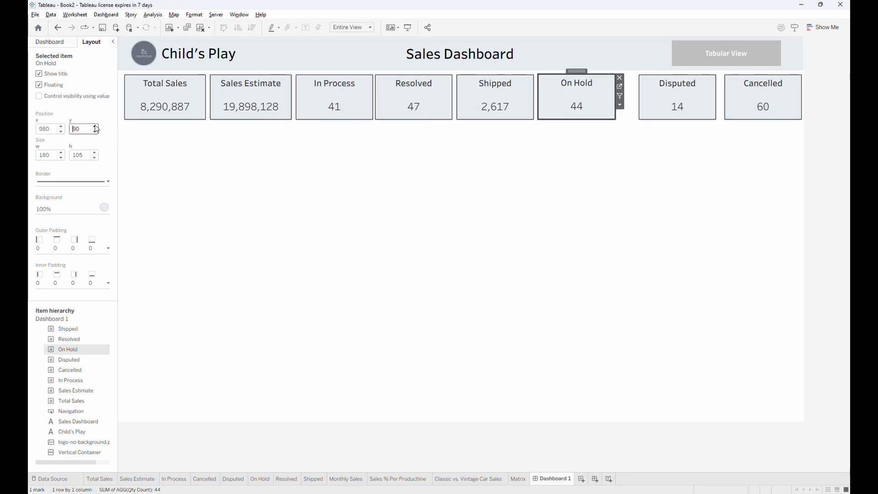
Move the Disputed card beside On Hold and the Cancelled card beside Disputed, keeping small even gaps, with Cancelled at x 1,359
click(533, 94)
click(683, 86)
drag(678, 71, 659, 74)
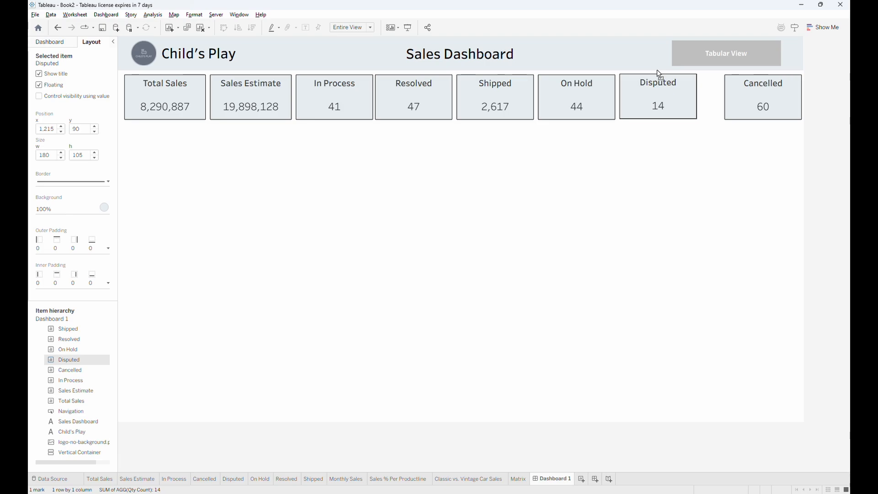
click(760, 86)
drag(762, 72, 738, 73)
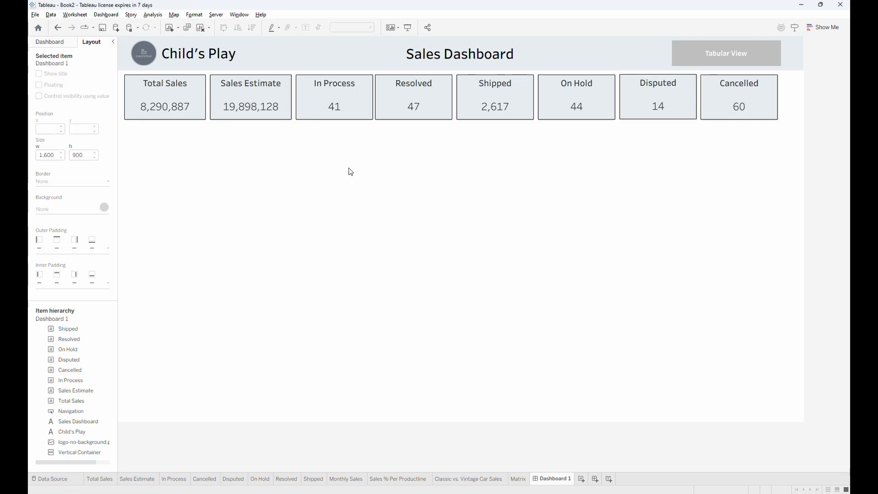
Select the KPI cards one after another to compare their positions and spacing across the row
click(60, 329)
click(59, 339)
click(438, 204)
click(167, 98)
click(251, 94)
click(334, 94)
click(495, 94)
click(658, 94)
Widen the Cancelled card outward so the KPI row extends closer to the dashboard's edge
click(766, 97)
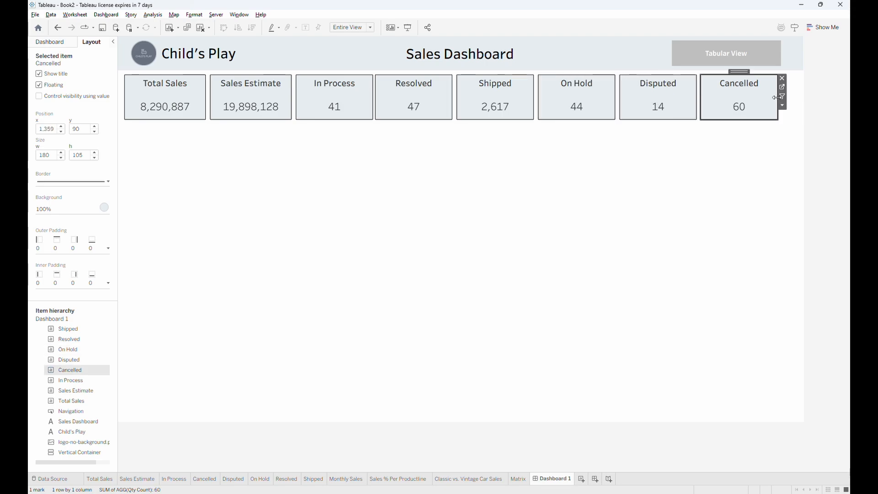
drag(776, 98, 794, 97)
click(348, 215)
Add the Monthly Sales sheet as a floating object in the empty area below the KPI cards
click(50, 42)
mouse_move(52, 153)
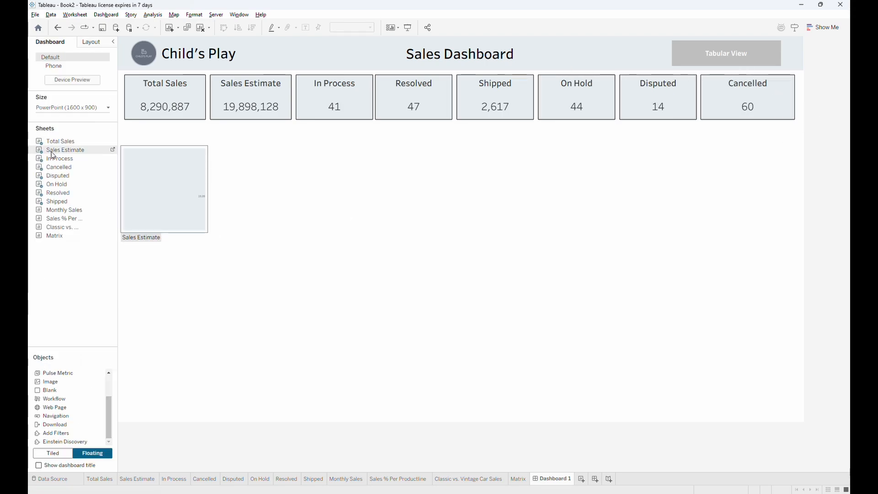
mouse_move(63, 213)
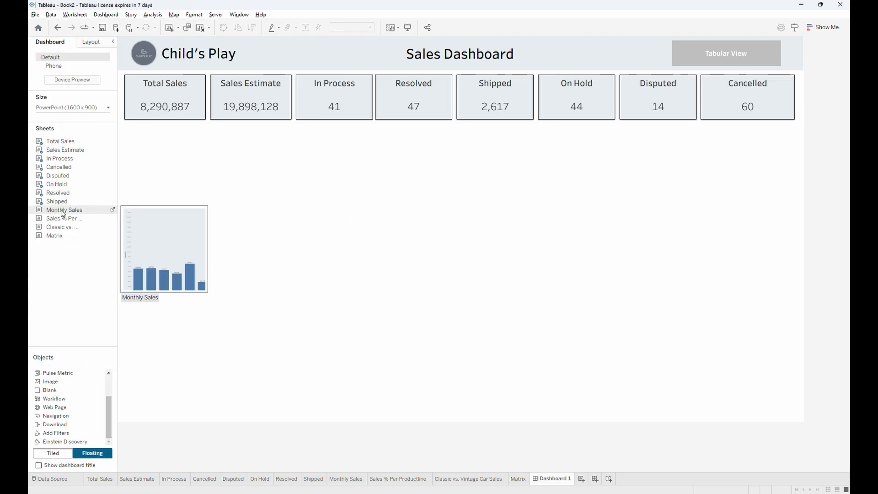
drag(63, 214, 183, 180)
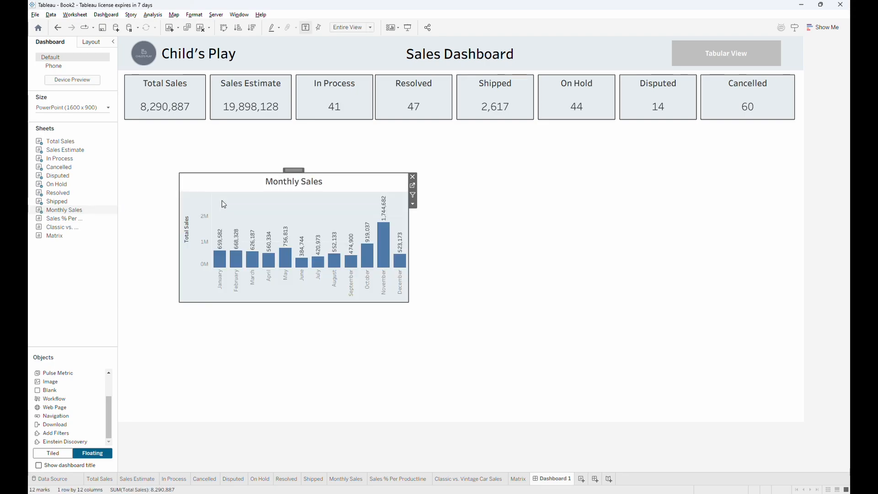
Give the Monthly Sales chart a solid border and the same light blue-grey background as the KPI cards
click(89, 42)
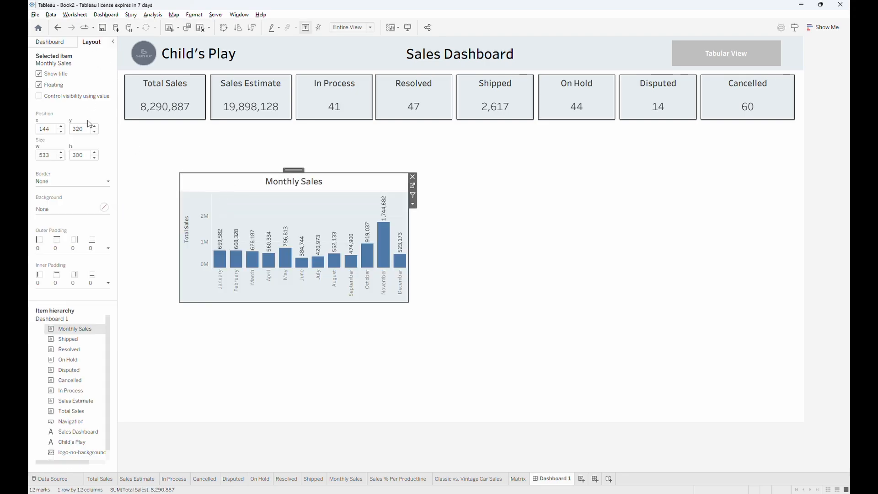
click(77, 192)
click(74, 208)
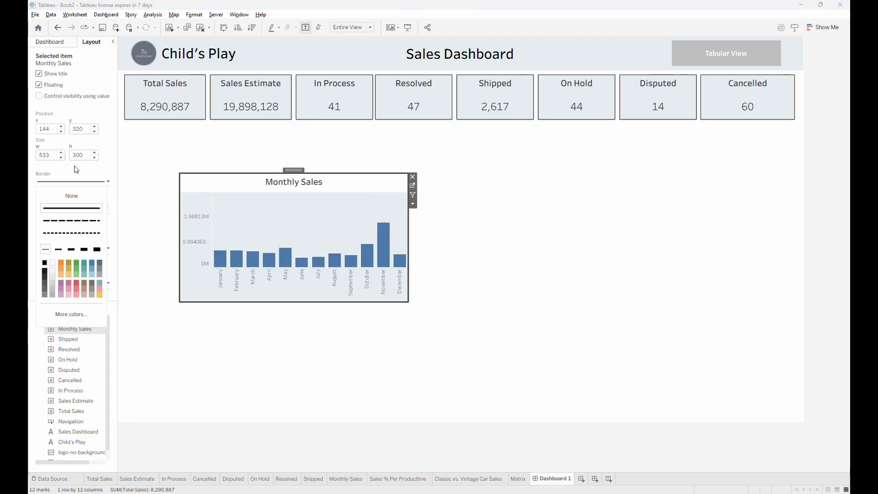
click(74, 209)
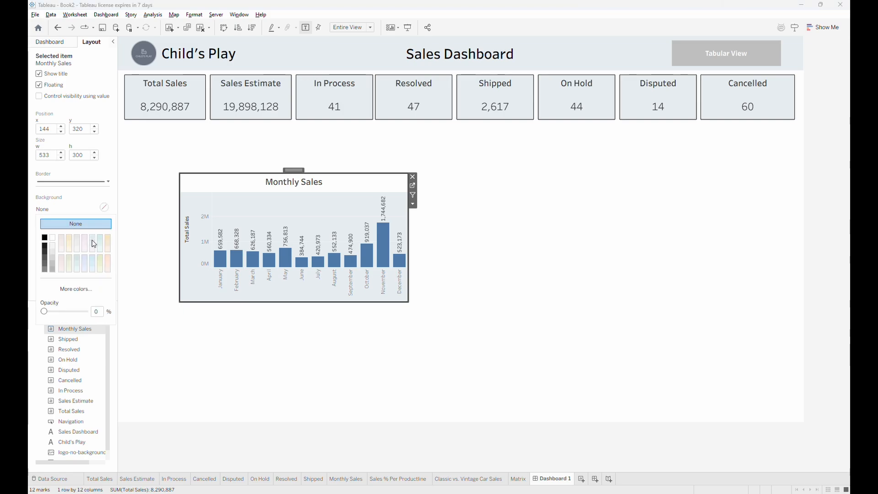
click(93, 244)
click(324, 193)
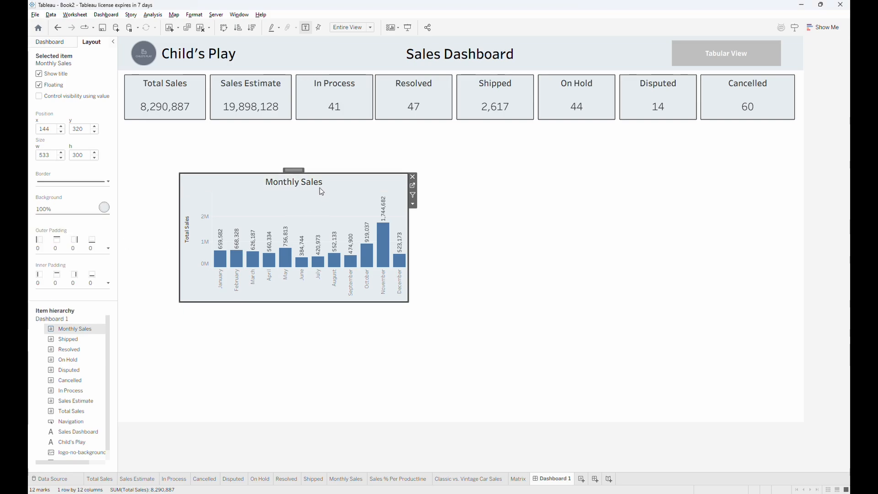
Stretch the Monthly Sales chart across the full KPI row at x 15, y 201, sized about 1,563 by 411
drag(176, 172, 125, 122)
drag(407, 211, 794, 244)
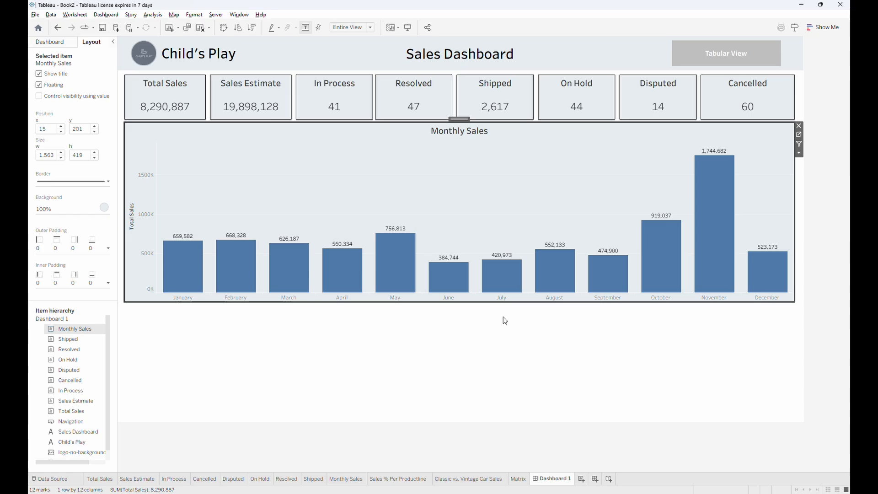
drag(428, 302, 430, 300)
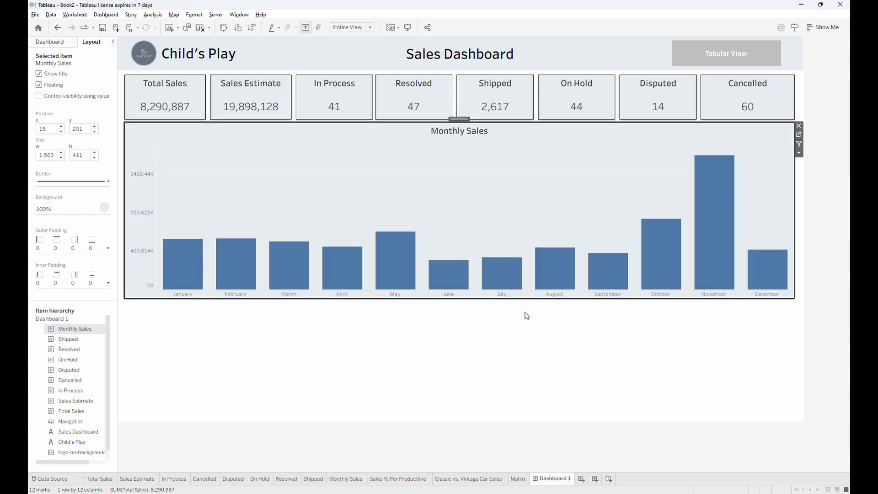
click(822, 313)
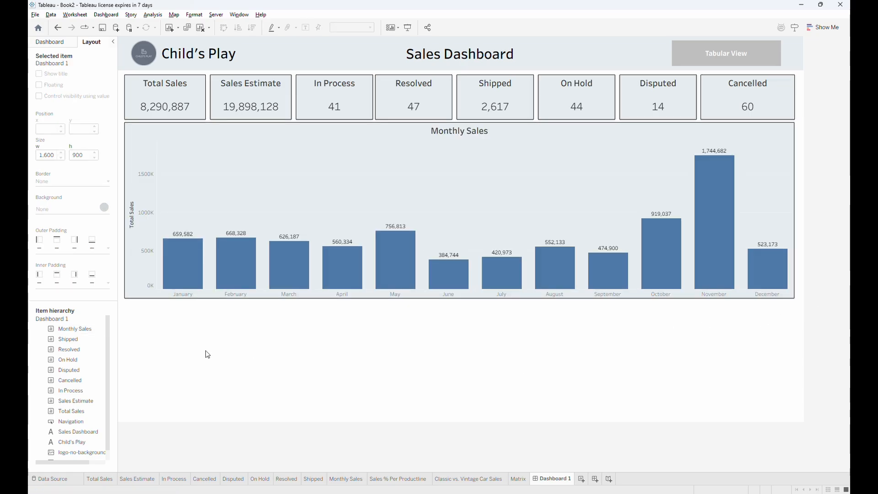
Place the Sales % Per Productline sheet below a shortened Monthly Sales chart, at x 15, y 575, sized about 533 by 305
click(58, 44)
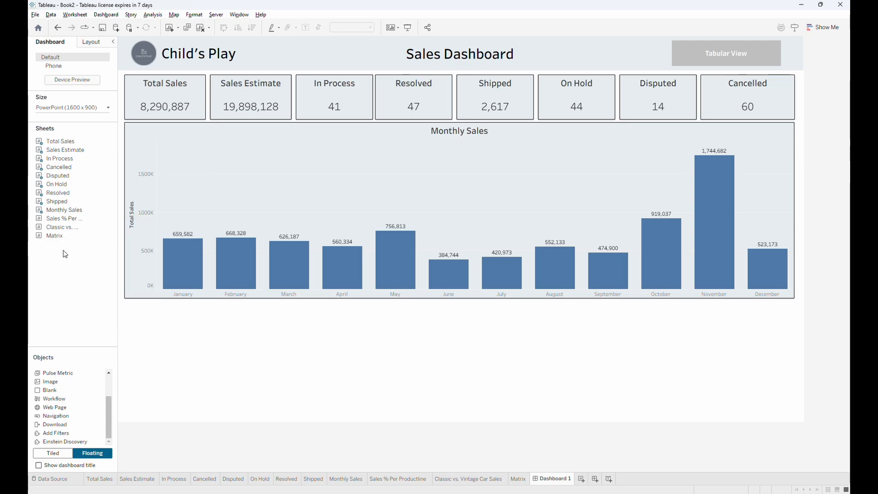
drag(56, 225, 125, 300)
click(451, 293)
drag(449, 298, 450, 279)
click(257, 329)
drag(251, 298, 251, 286)
mouse_move(245, 426)
mouse_down()
mouse_move(245, 403)
mouse_move(242, 416)
mouse_up()
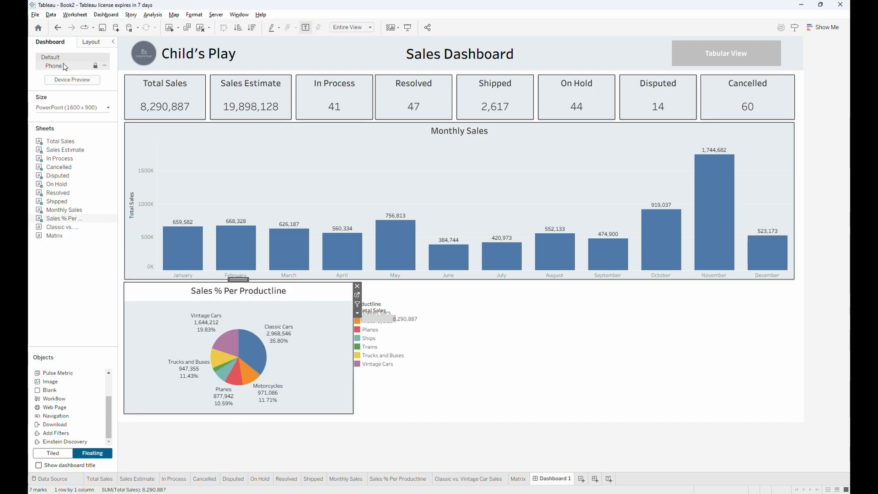
Apply a solid border and the light blue-grey background to the Sales % Per Productline sheet
click(92, 42)
click(88, 182)
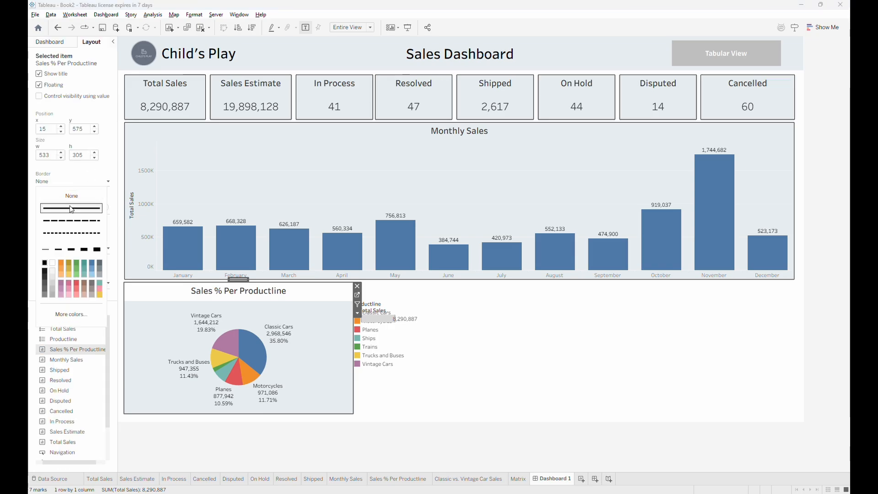
click(71, 209)
click(75, 209)
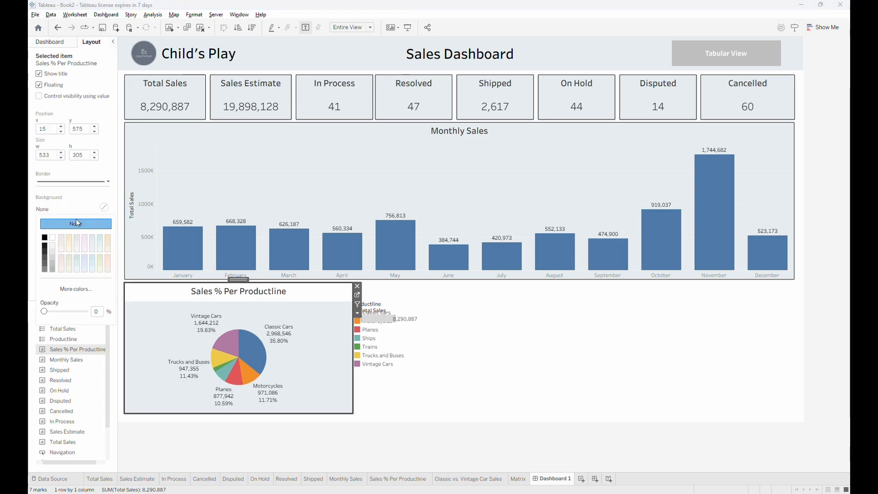
click(91, 238)
Move the Productline legend inside the Sales % Per Productline sheet and delete the floating Total Sales legend
click(392, 336)
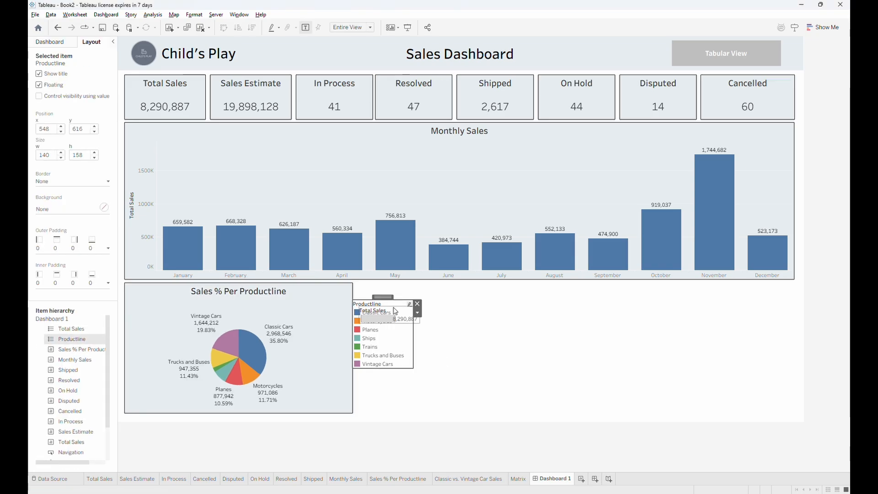
drag(388, 300, 328, 335)
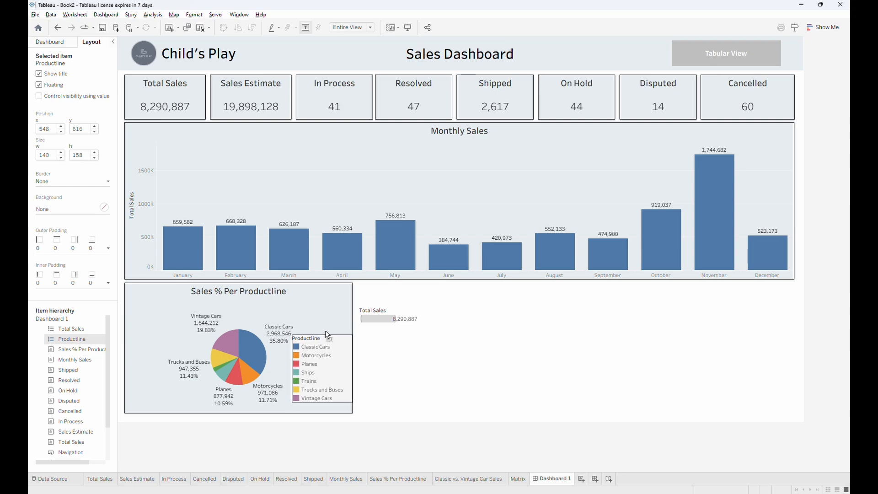
drag(327, 336, 326, 336)
click(385, 335)
click(379, 313)
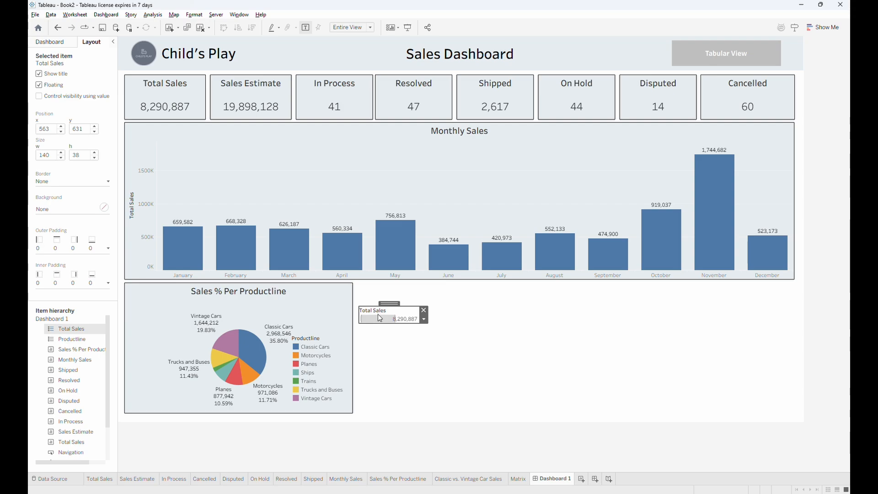
click(424, 310)
Widen the Sales % Per Productline sheet to end near the Resolved card's far edge and move its legend to x 592, y 646
click(353, 337)
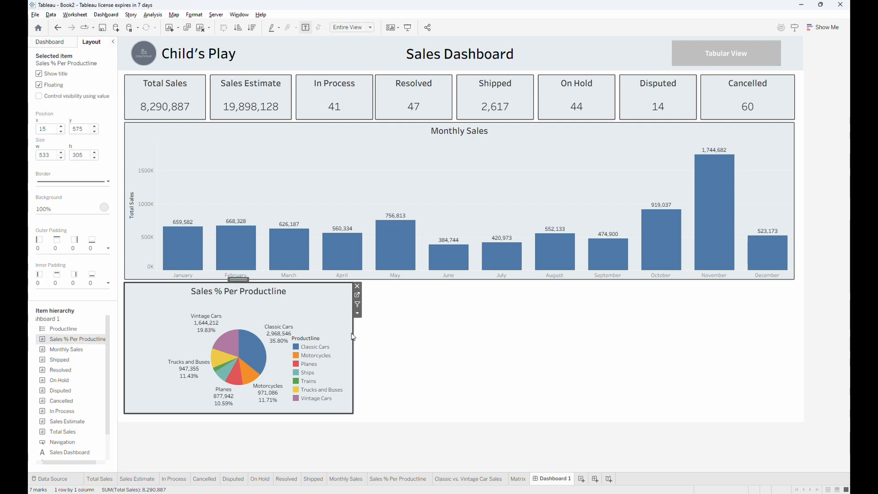
drag(353, 346, 450, 364)
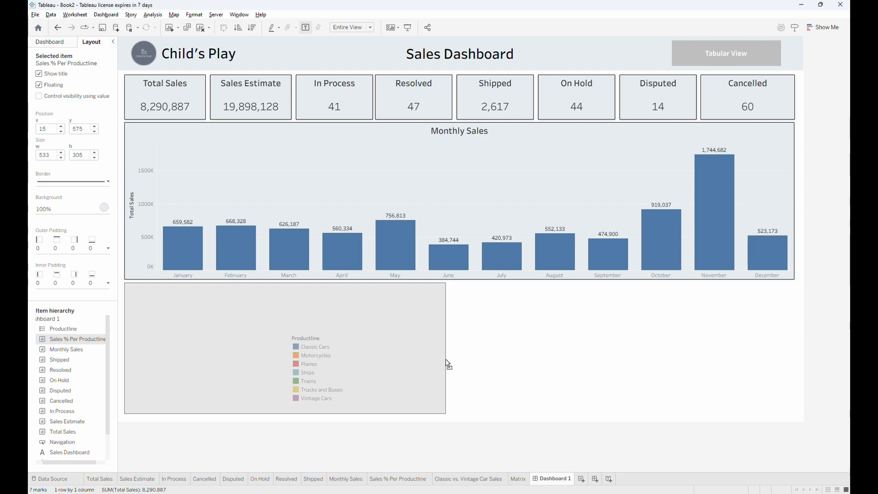
click(323, 340)
drag(323, 340, 399, 310)
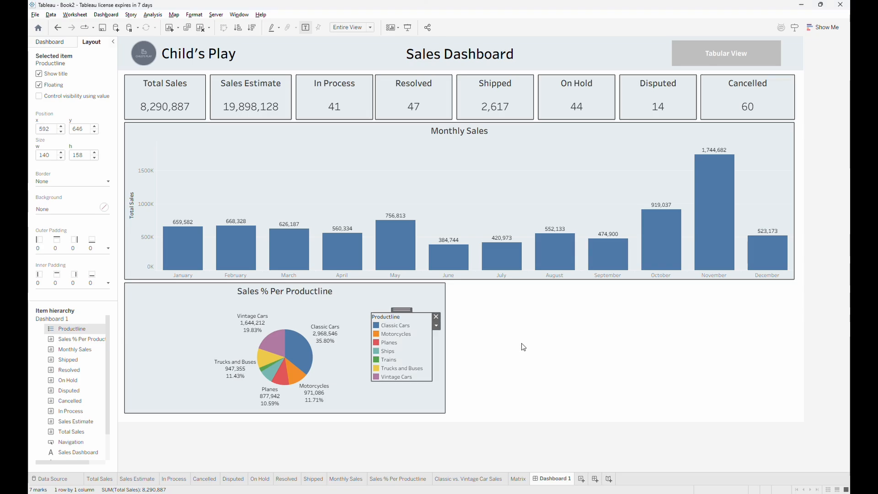
click(474, 365)
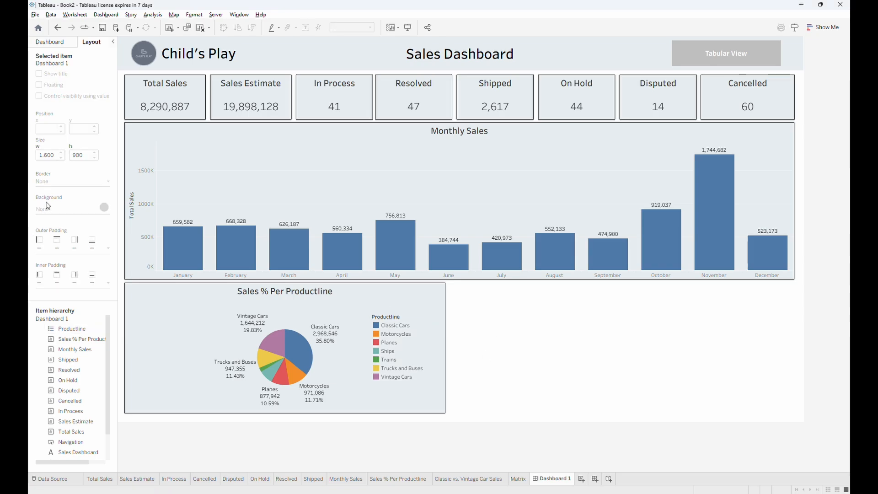
Place the Classic vs. Vintage Car Sales sheet beside the productline pie at x 773, y 574, sized about 804 by 304
click(70, 45)
drag(57, 227, 450, 283)
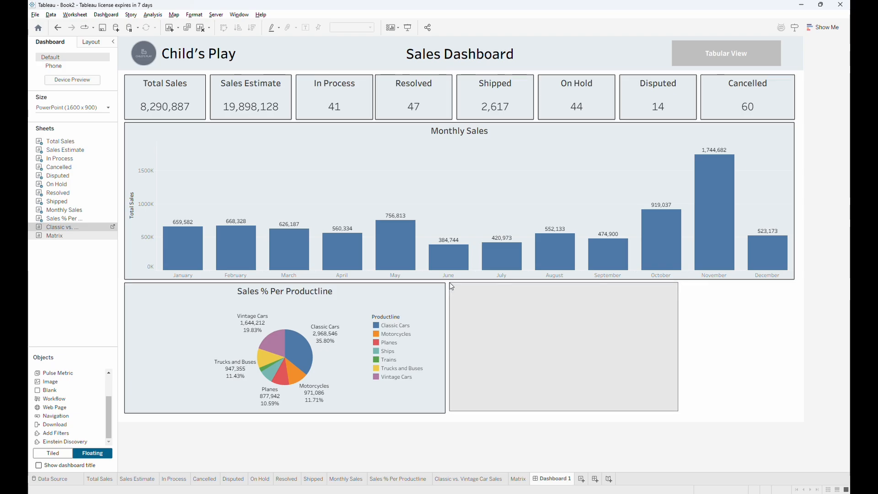
drag(574, 411, 575, 417)
drag(679, 366, 794, 367)
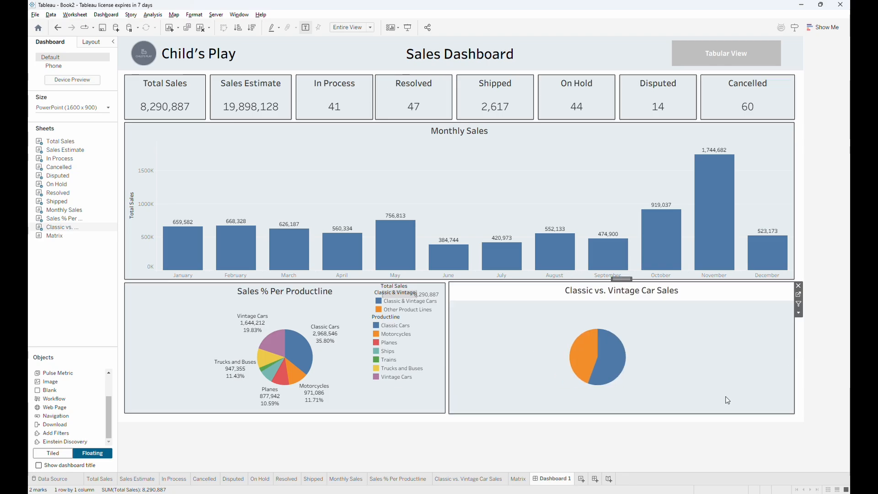
drag(634, 414, 633, 412)
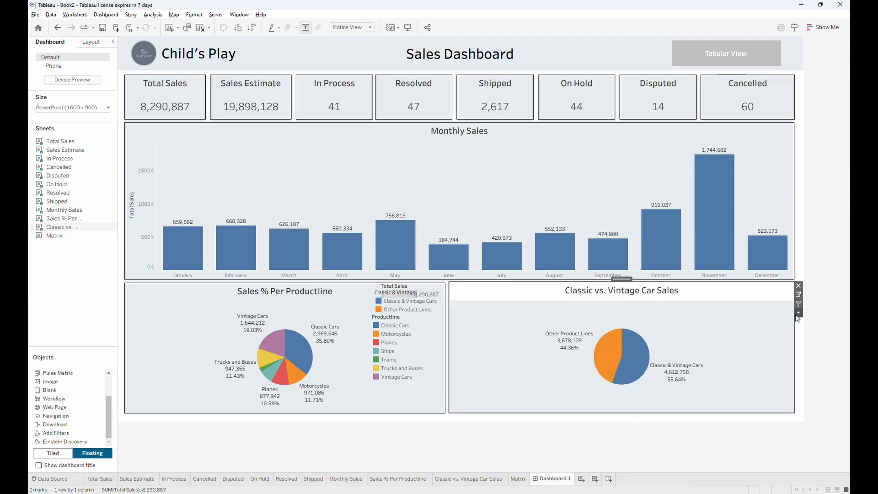
click(799, 302)
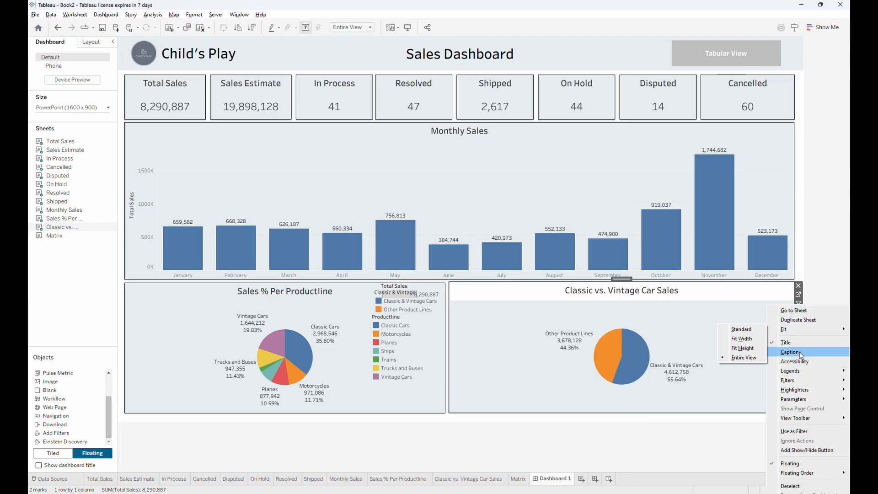
mouse_move(804, 381)
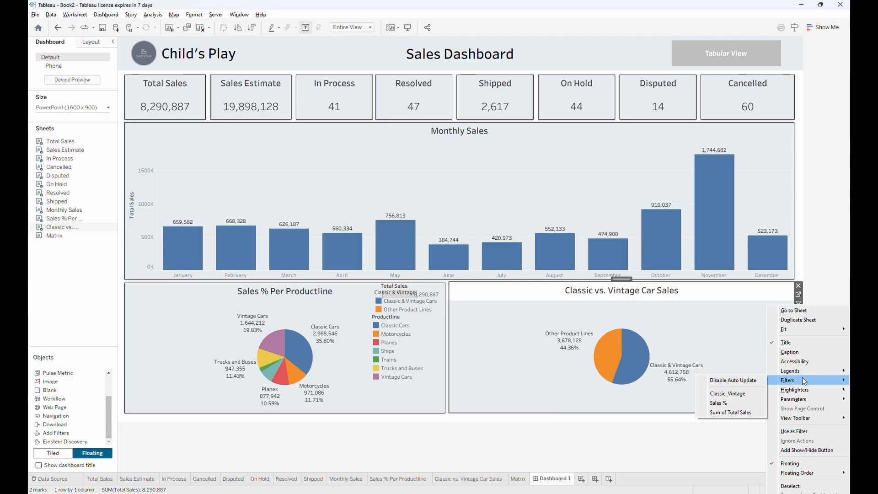
click(745, 412)
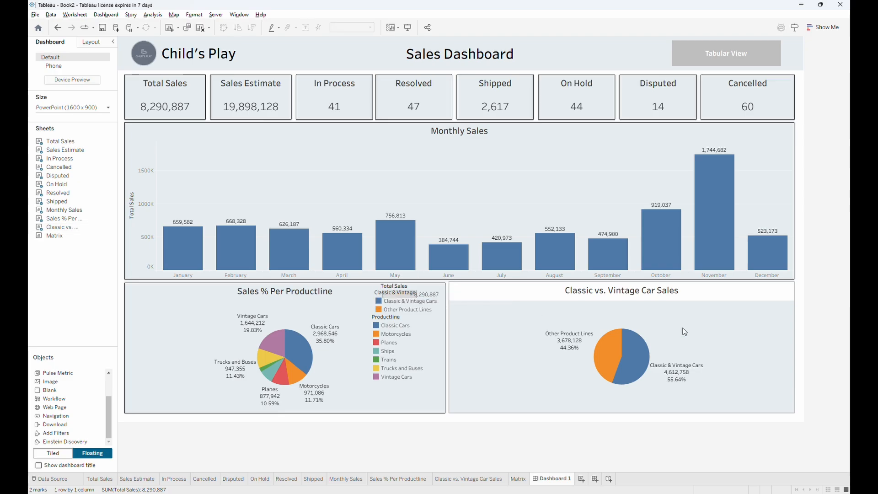
click(799, 313)
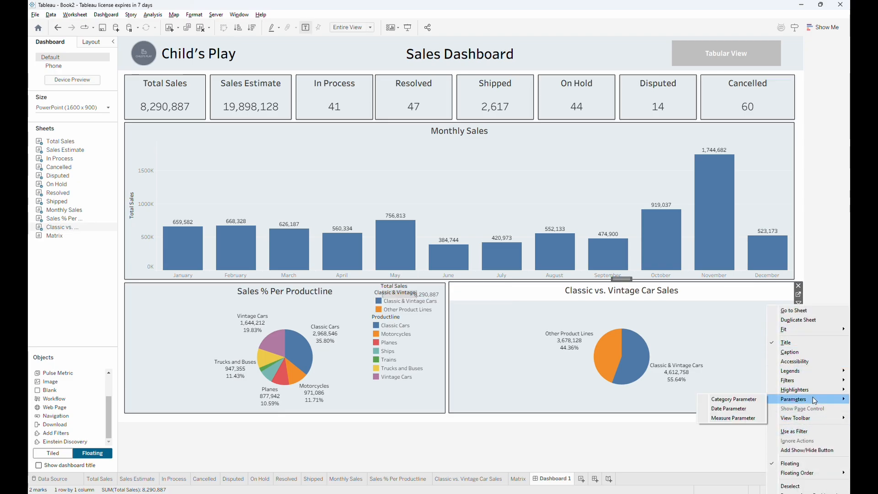
mouse_move(813, 392)
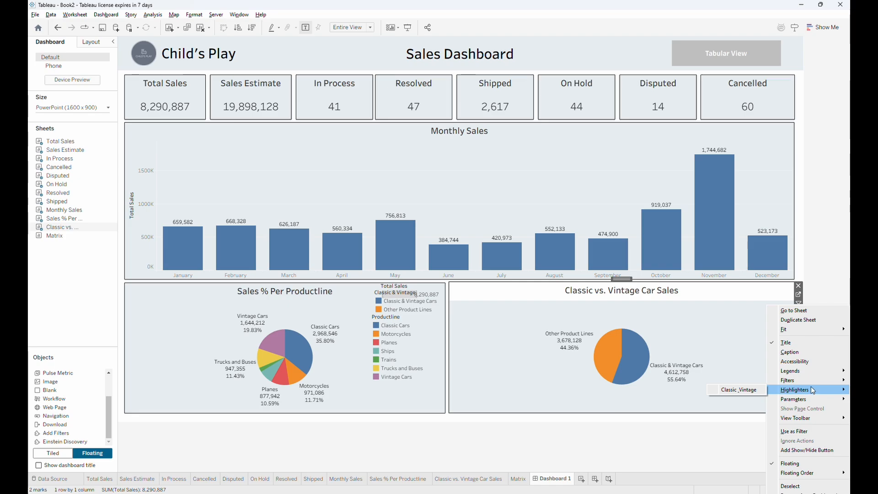
click(738, 390)
Move the Classic & Vintage legend beside the pie in the Classic vs. Vintage Car Sales sheet and delete the Total Sales legend
drag(396, 293, 753, 335)
drag(753, 337, 755, 338)
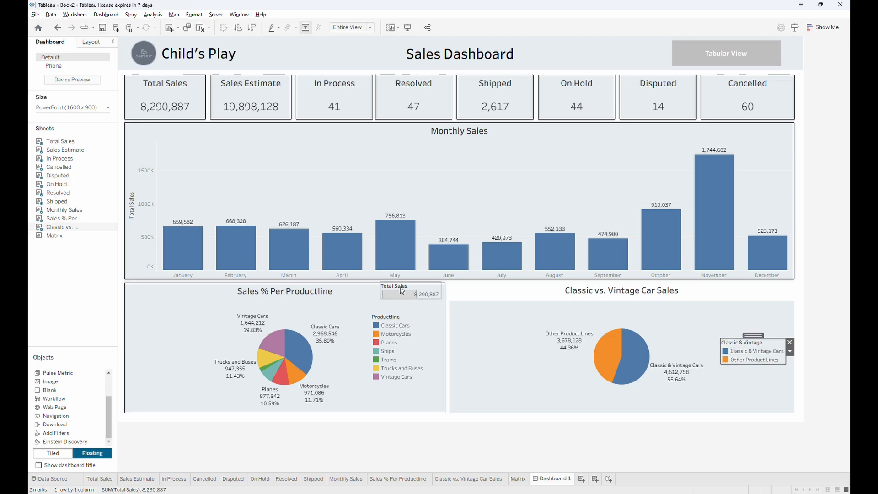
click(400, 286)
click(446, 285)
Give the Classic vs. Vintage Car Sales sheet a solid border and the same light grey-blue background as the other sheets
click(556, 302)
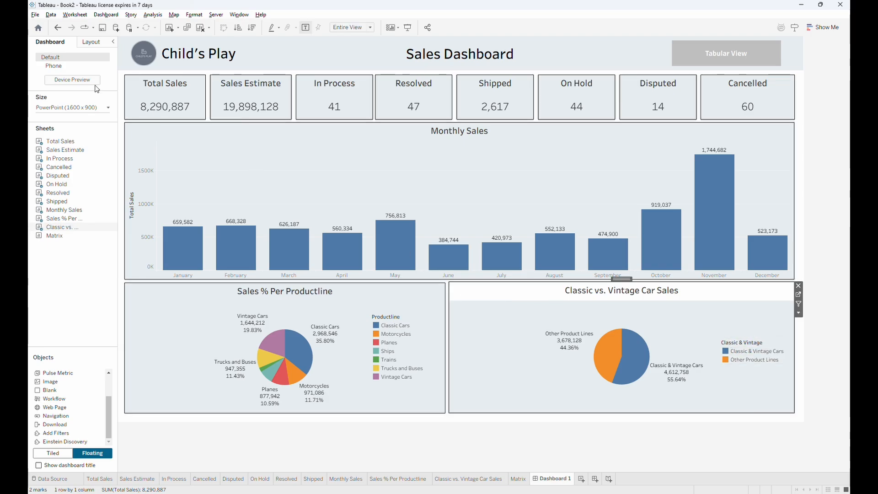
click(91, 42)
click(81, 185)
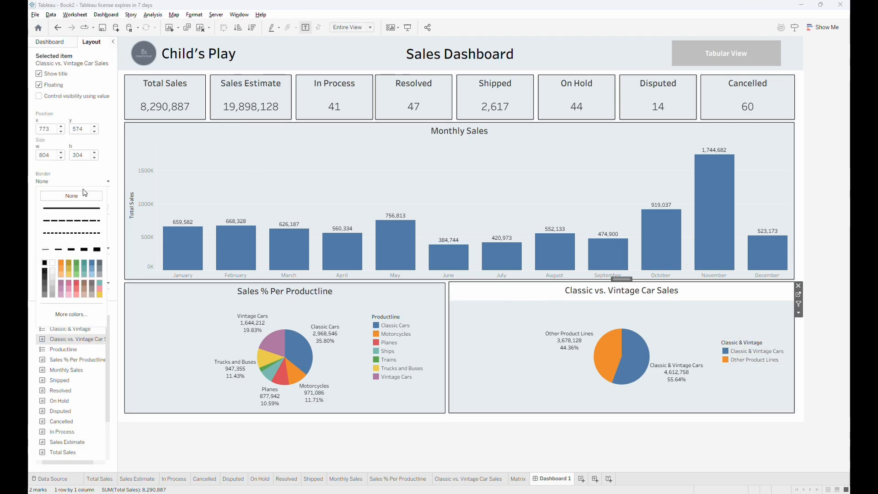
click(85, 206)
click(73, 209)
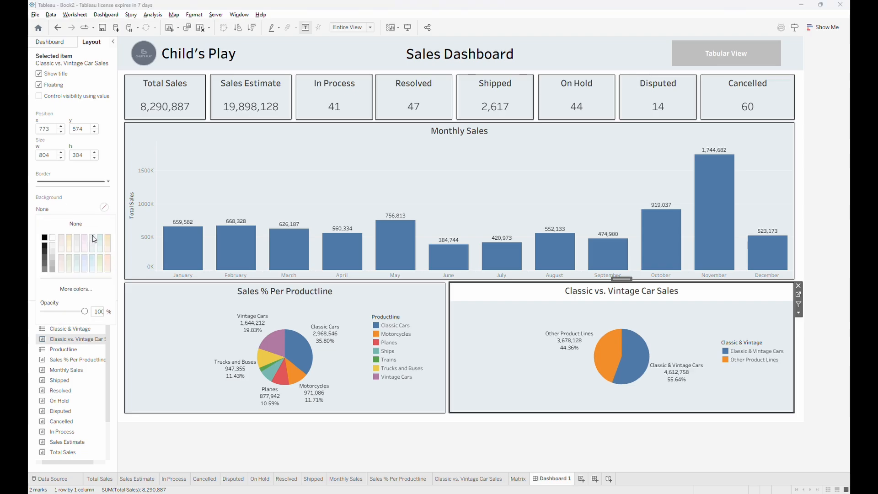
click(811, 277)
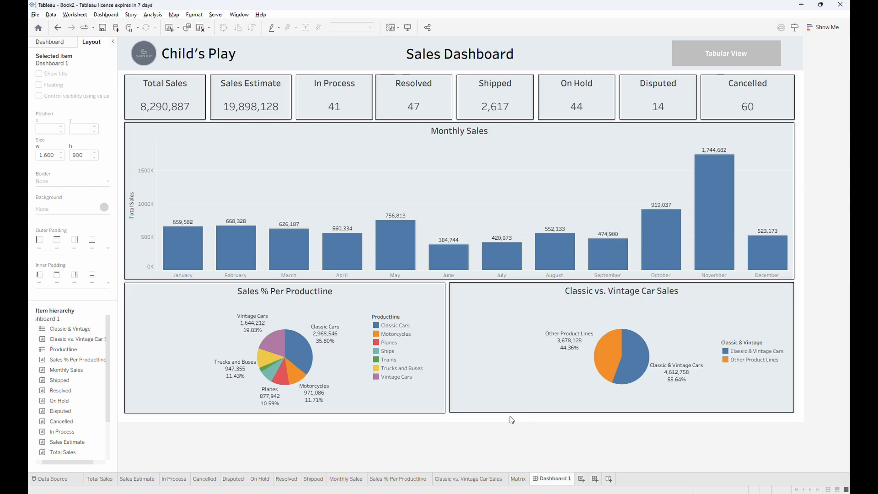
Extend the Classic vs. Vintage Car Sales sheet to a height of 306 so its lower edge aligns with the neighbouring pie sheet
click(489, 407)
drag(593, 413, 608, 413)
click(596, 430)
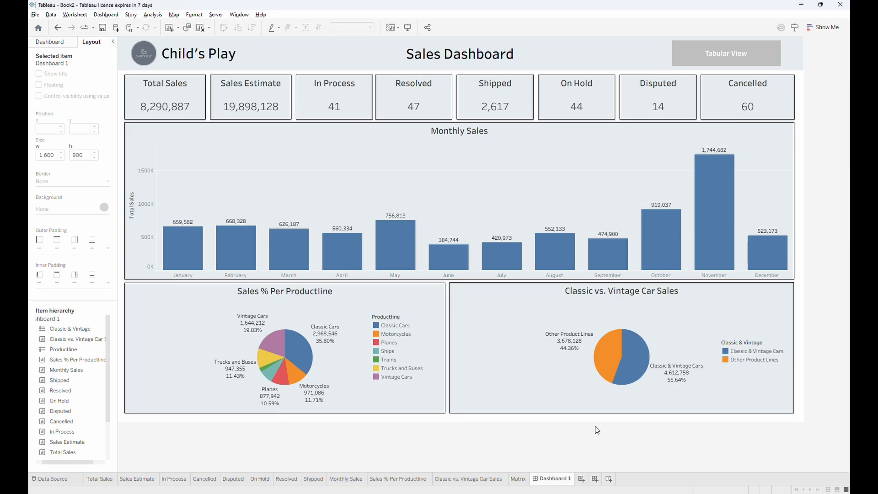
click(520, 363)
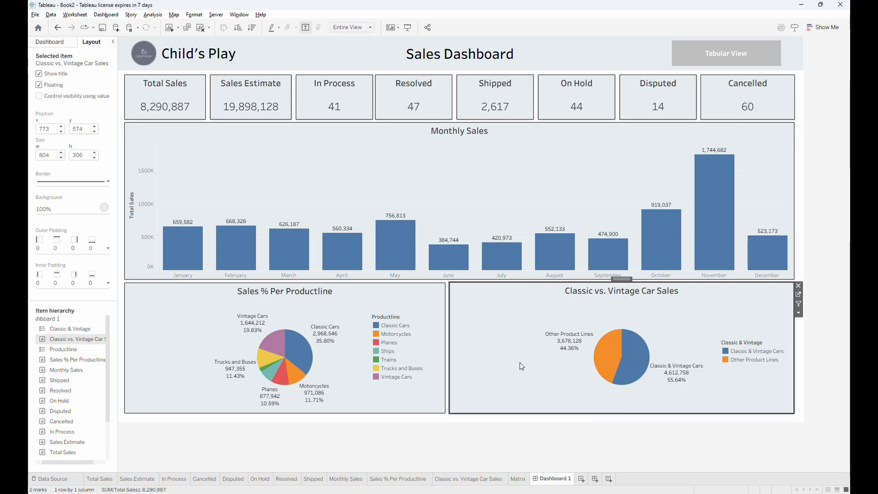
click(837, 122)
Rename Dashboard 1 as Dashboard
double_click(546, 478)
text(Dashboard)
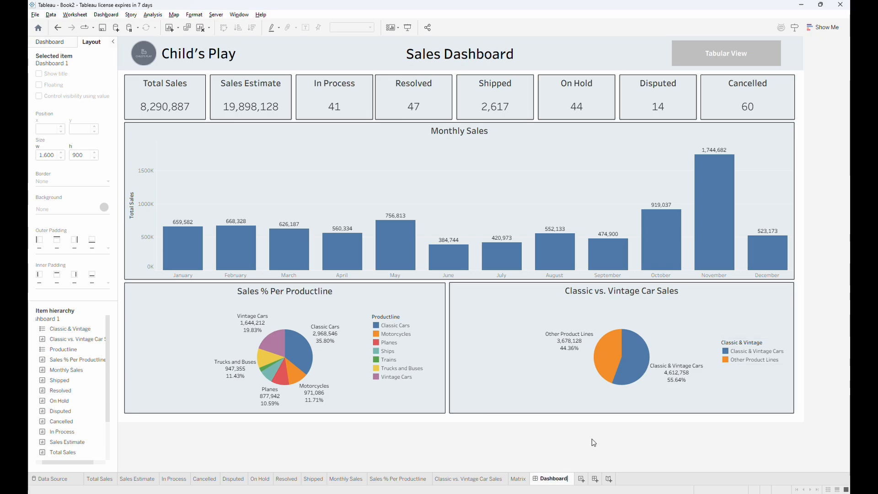
key(Return)
Duplicate the Dashboard and name the copy Matrix Visual
right_click(592, 486)
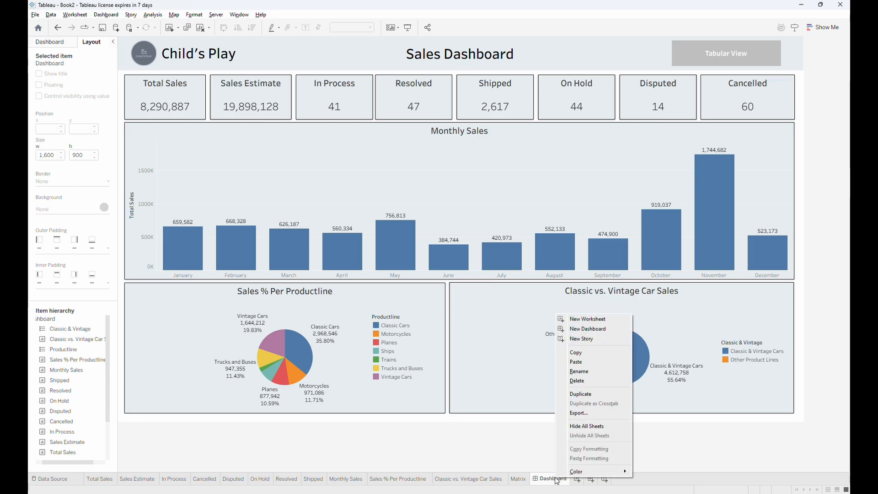
click(591, 396)
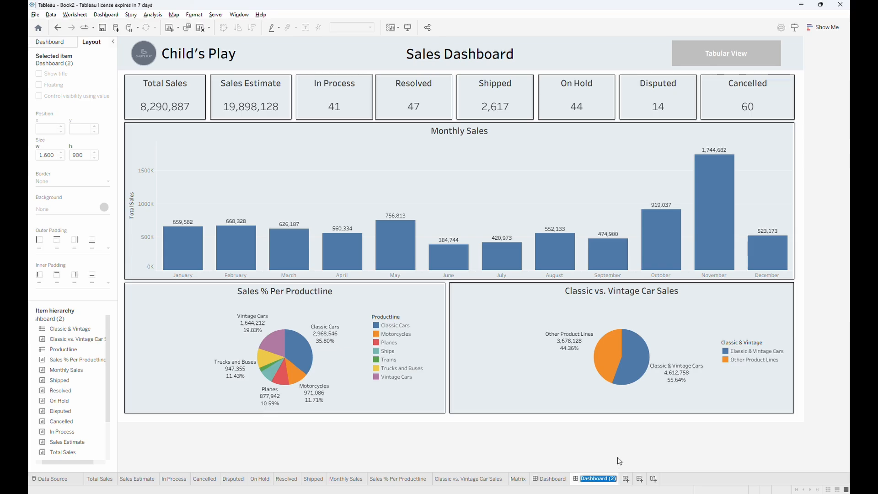
text(Matrix)
key(Return)
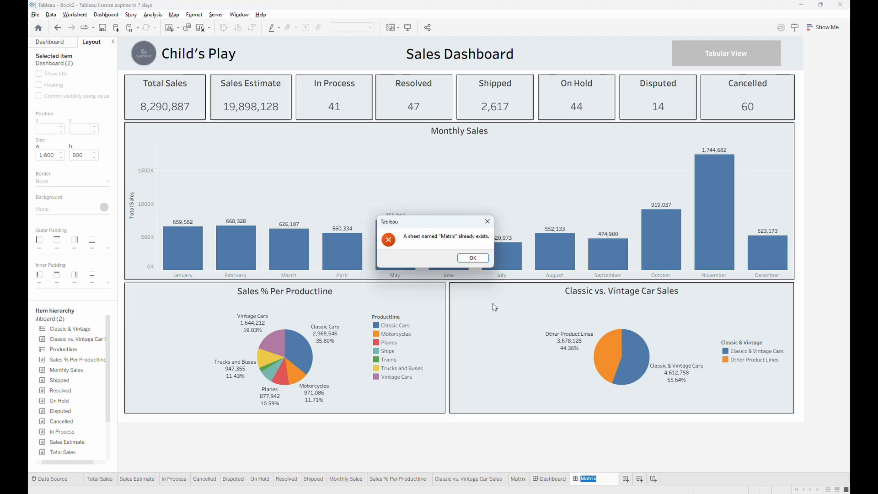
click(474, 258)
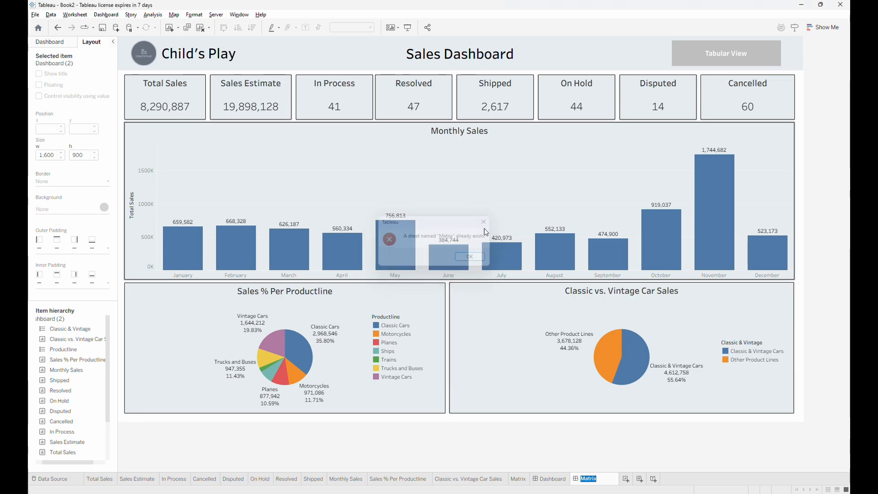
click(605, 479)
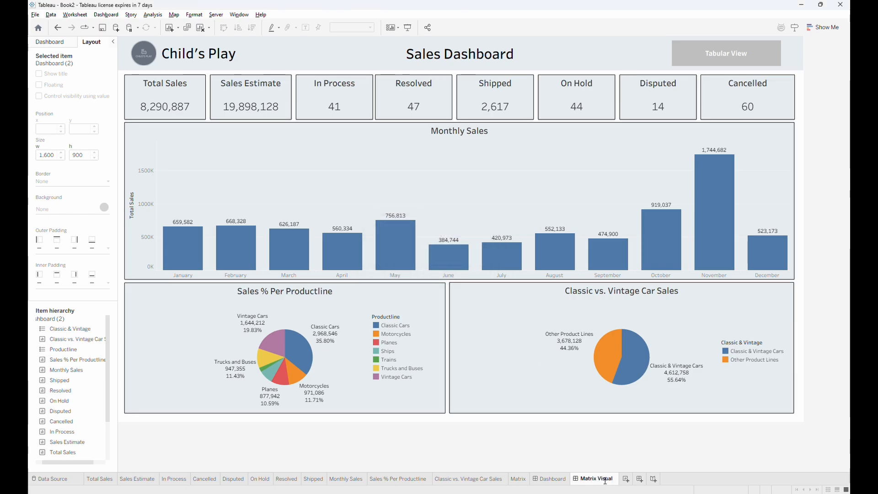
key(Return)
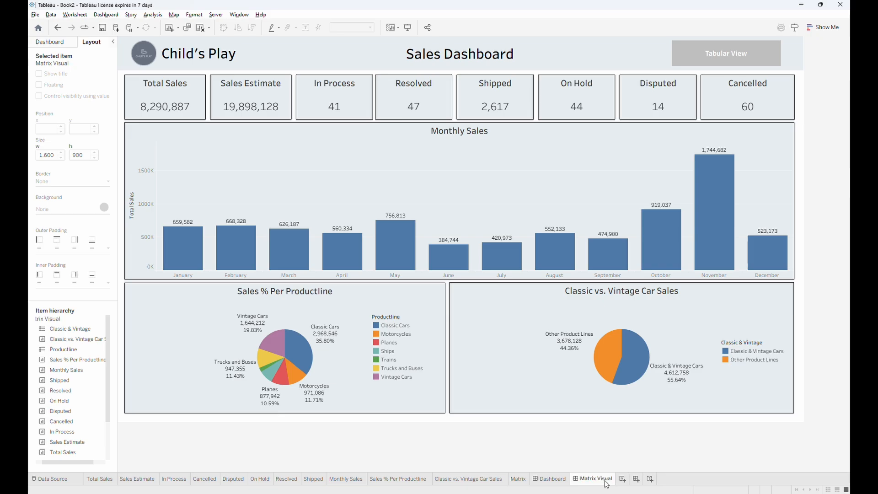
Make the Tabular View button on the Dashboard navigate to Matrix Visual
click(551, 481)
click(740, 50)
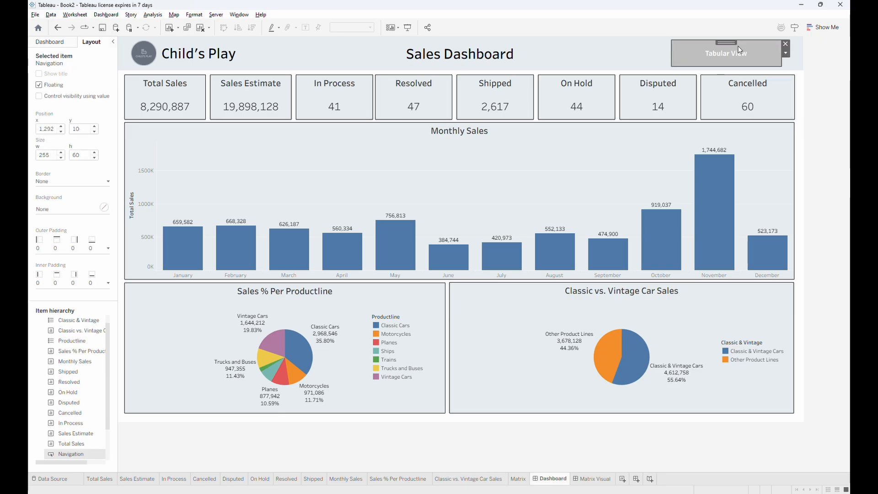
double_click(740, 49)
click(475, 176)
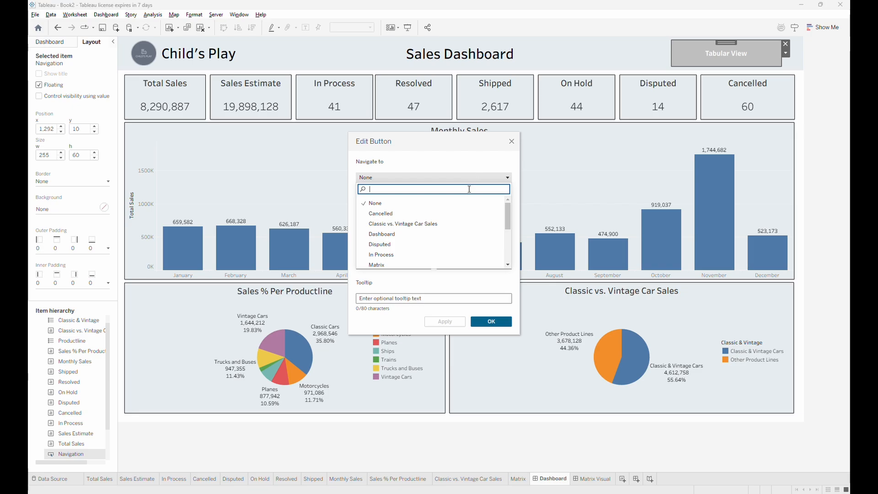
scroll(467, 247, down, 3)
click(450, 228)
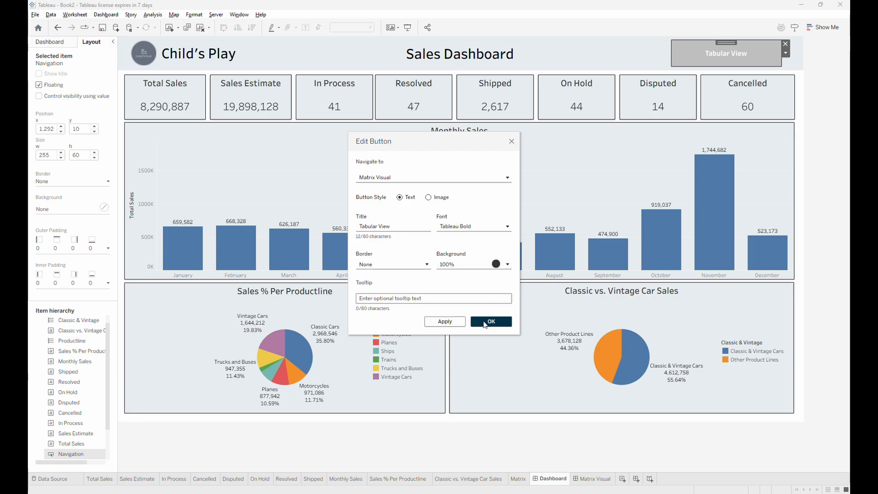
click(482, 327)
click(821, 234)
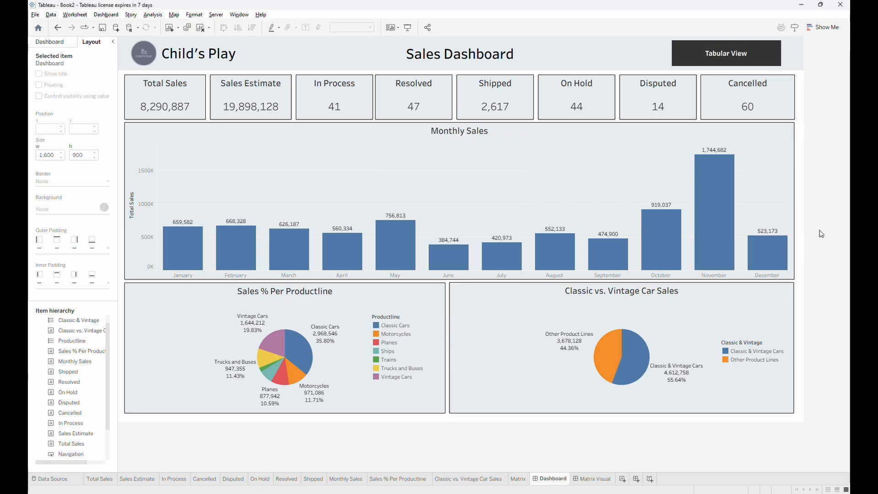
On Matrix Visual, make the navigation button lead to Dashboard and retitle it Dashboard View
click(584, 481)
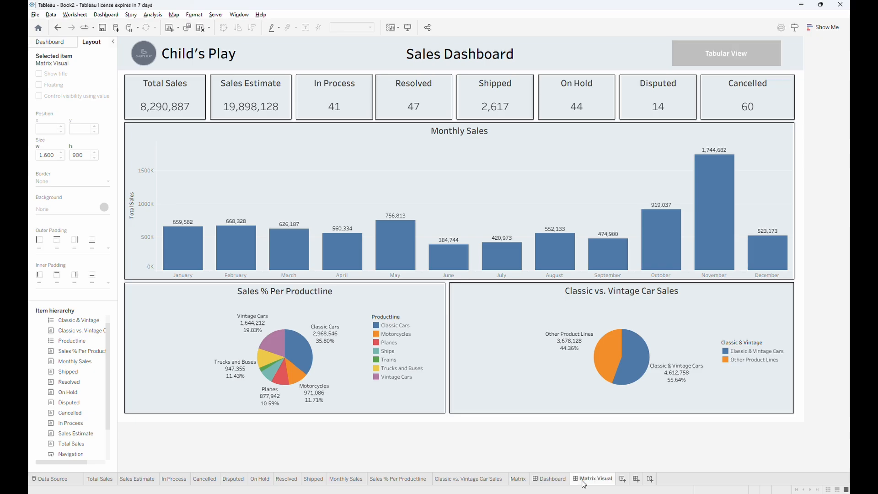
click(719, 52)
double_click(719, 52)
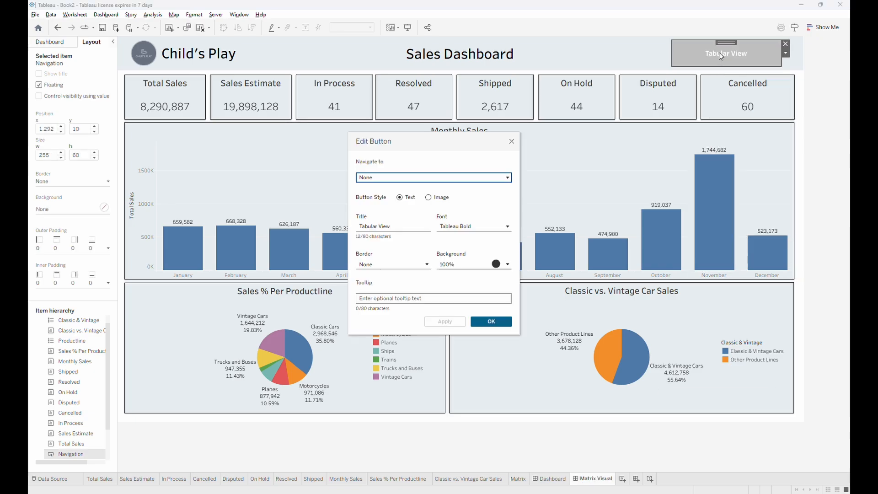
click(393, 177)
scroll(413, 254, down, 1)
scroll(413, 254, up, 1)
click(404, 239)
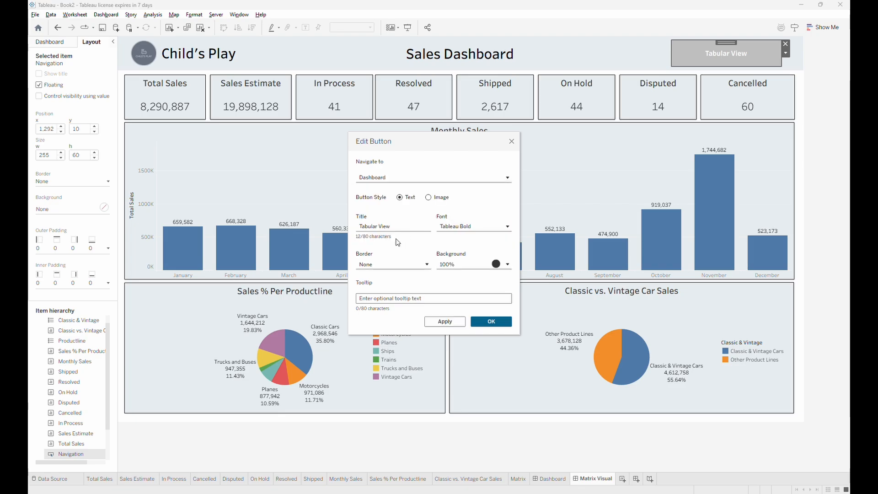
double_click(368, 226)
text(Dashboard)
click(509, 323)
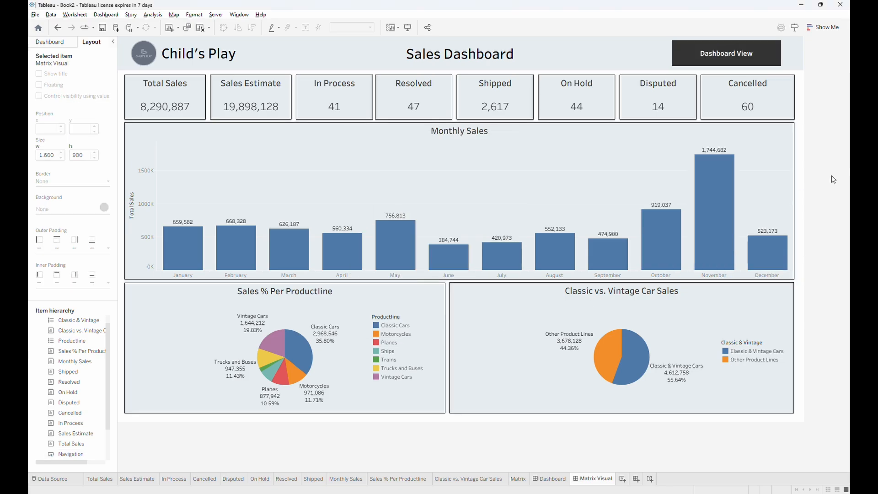
Remove the Monthly Sales chart and the Cancelled and Disputed cards from Matrix Visual
click(773, 143)
click(800, 126)
click(784, 108)
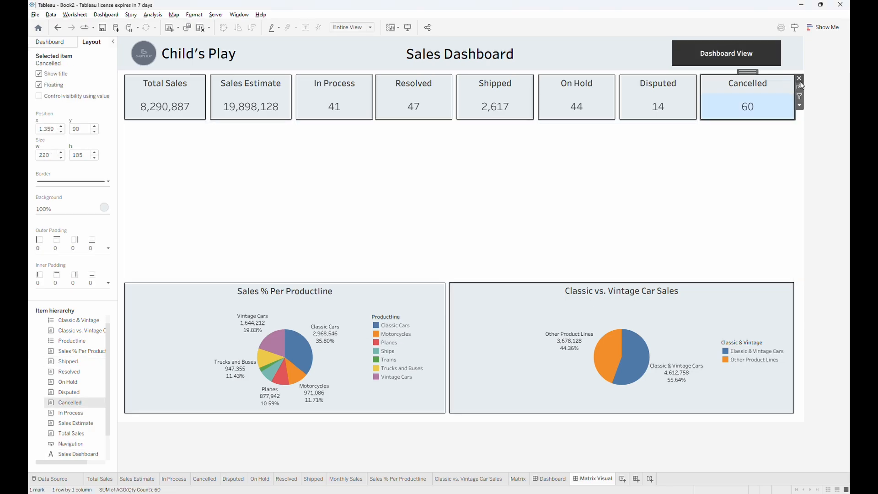
click(800, 79)
click(656, 76)
click(701, 79)
Remove the On Hold, Shipped and Resolved cards from Matrix Visual
click(612, 82)
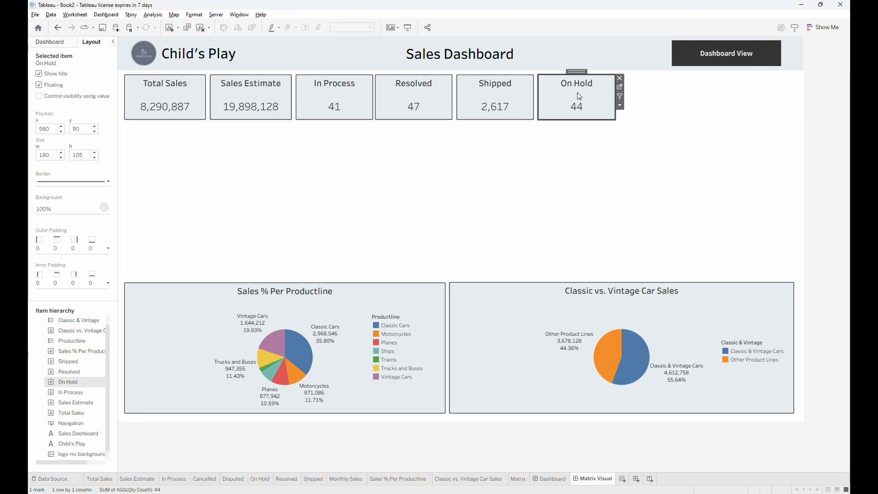
click(621, 81)
click(488, 89)
click(538, 79)
click(427, 91)
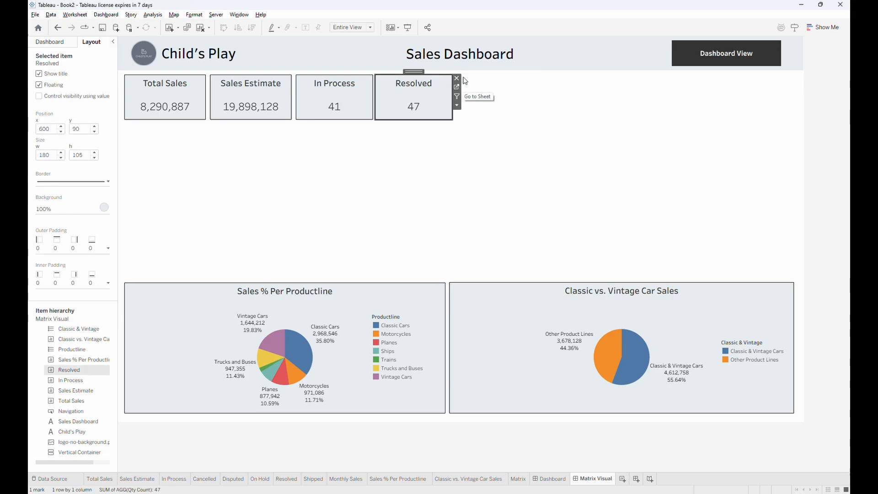
click(456, 79)
Remove the In Process, Sales Estimate and Total Sales cards from Matrix Visual
click(370, 88)
click(377, 79)
click(253, 89)
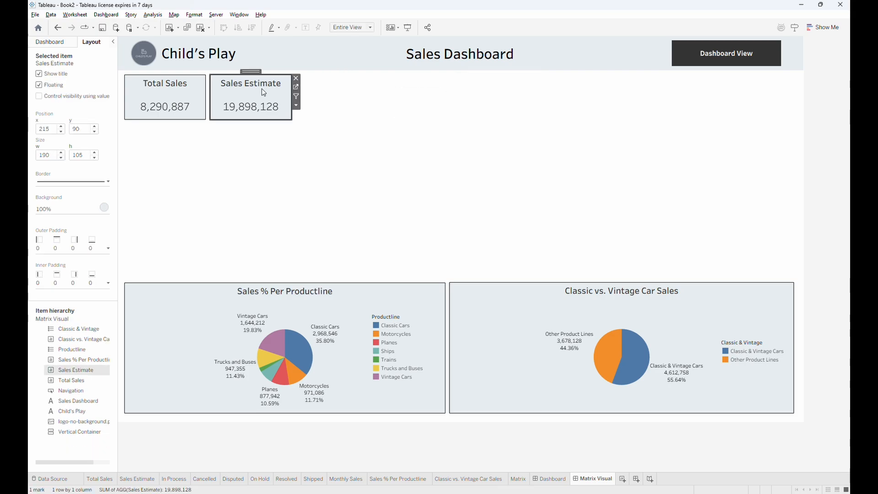
click(295, 78)
click(200, 84)
click(211, 78)
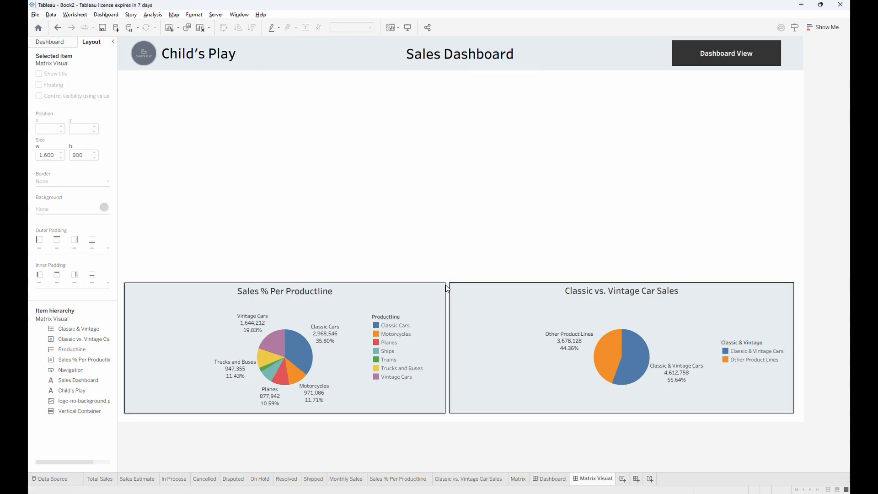
Remove the Sales % Per Productline and Classic vs. Vintage Car Sales sheets from Matrix Visual
click(437, 288)
click(450, 290)
click(747, 287)
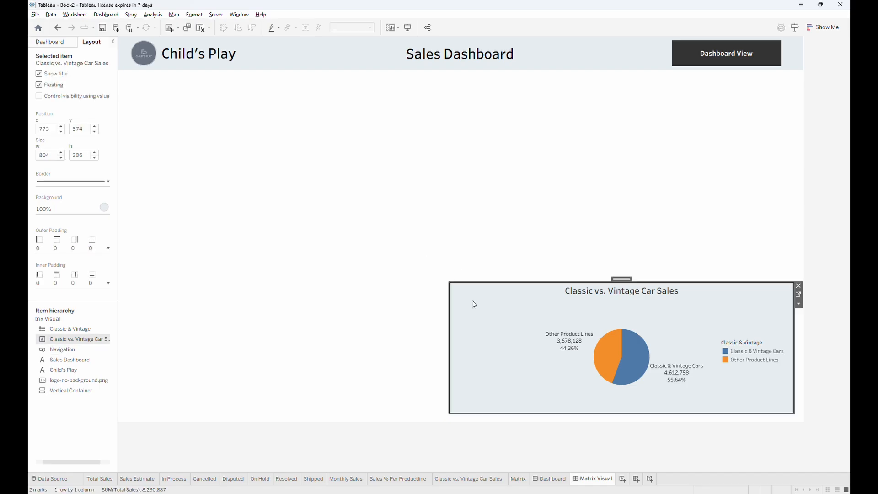
click(799, 286)
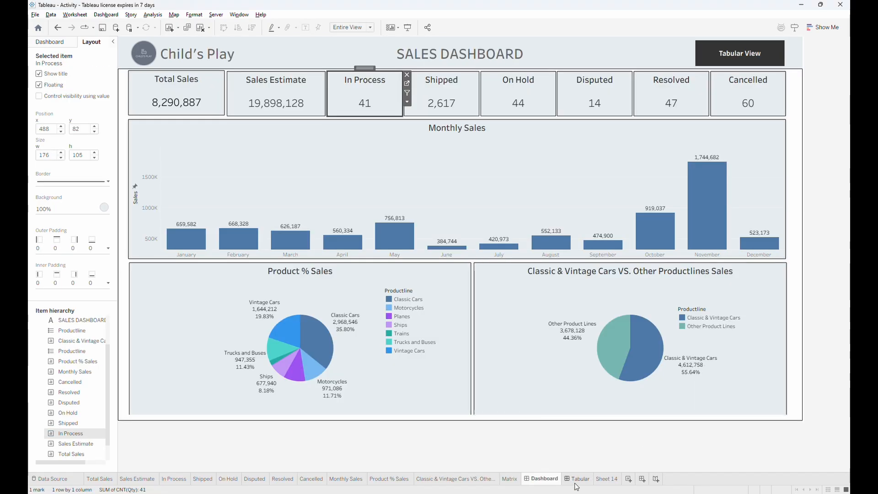
Examine the layout of the Tabular dashboard in the finished Activity workbook and return to Book2
click(577, 479)
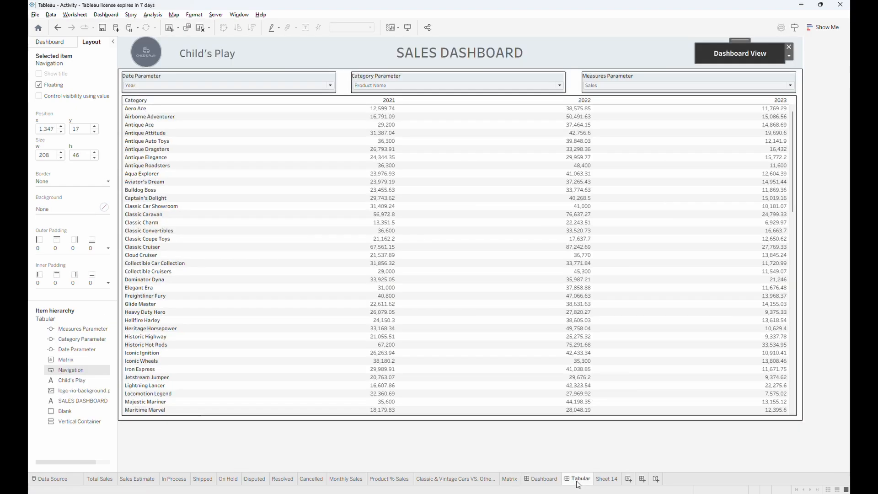
click(549, 481)
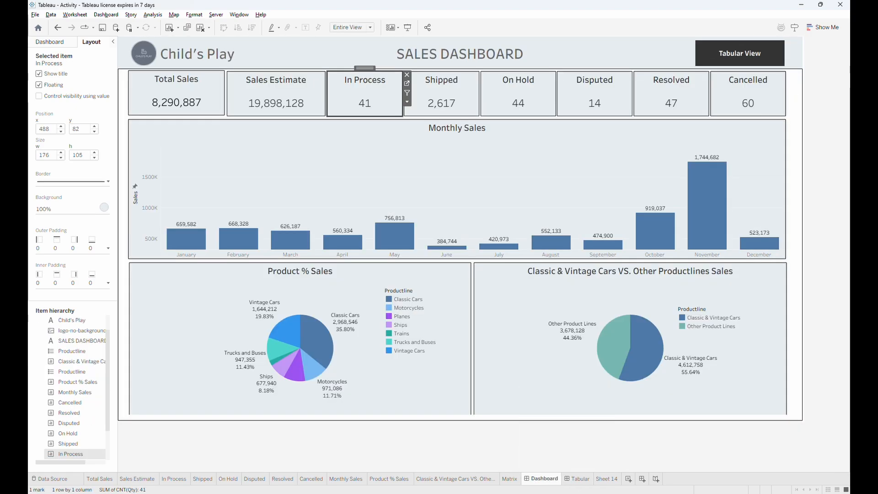
click(474, 466)
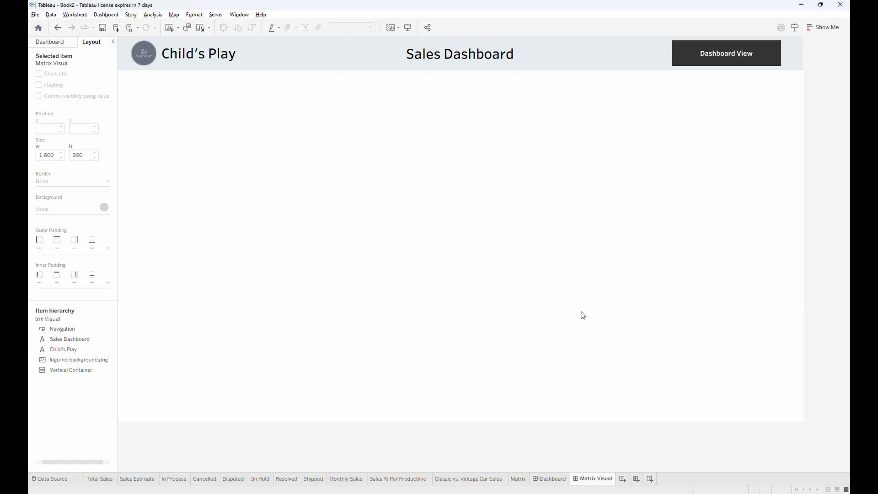
Add the Matrix sheet as a floating object on Matrix Visual, hide its title and move it near the dashboard's left edge below the header
click(60, 45)
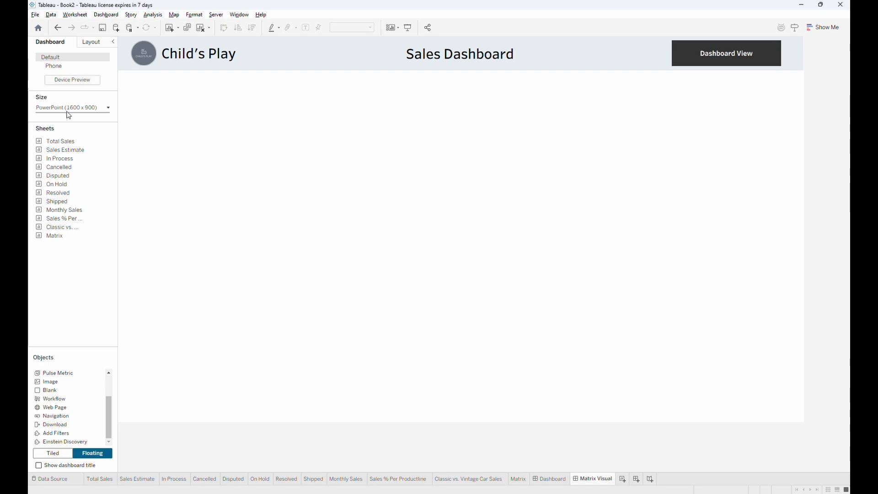
drag(62, 235, 178, 157)
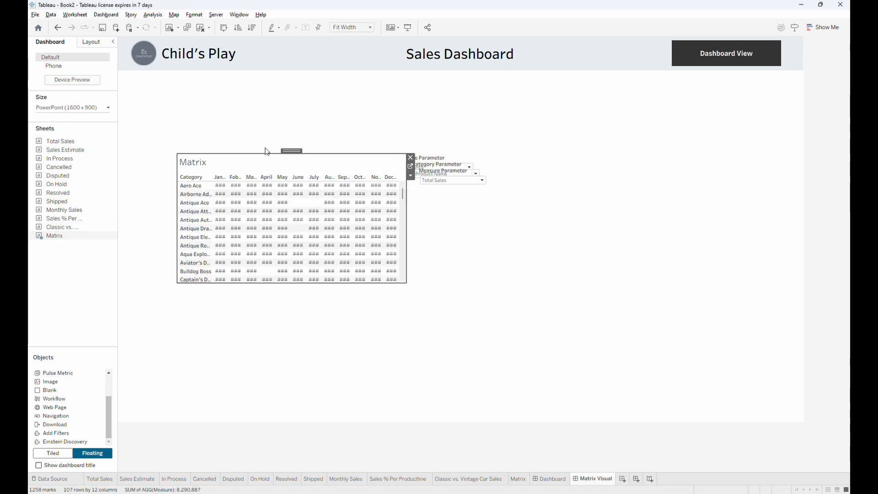
right_click(278, 163)
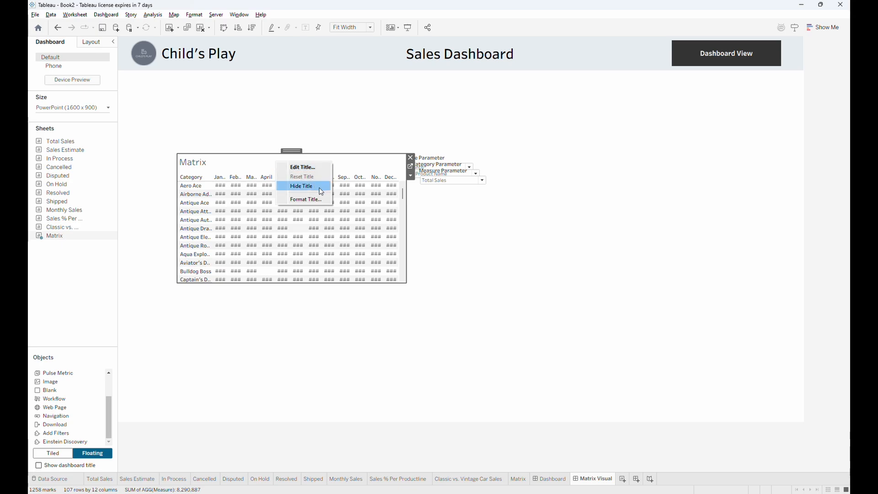
click(322, 191)
drag(291, 150, 242, 108)
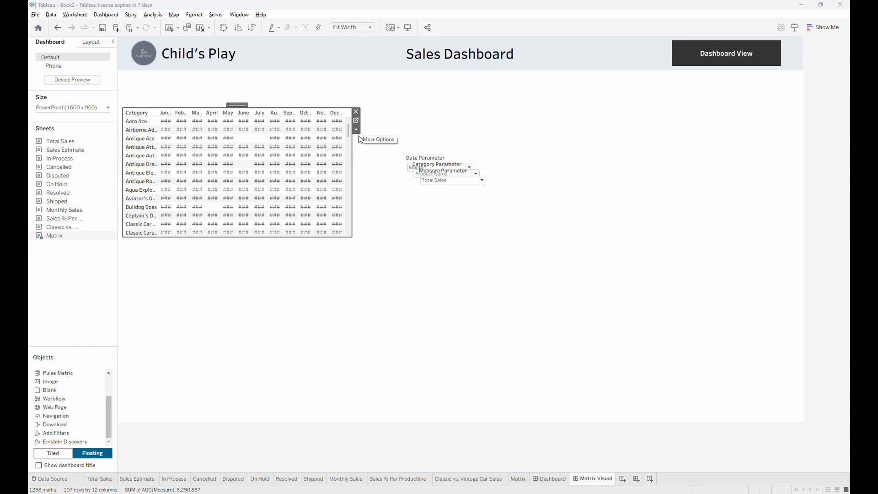
Position the Date Parameter control on Matrix Visual at x 10, y 90
click(448, 160)
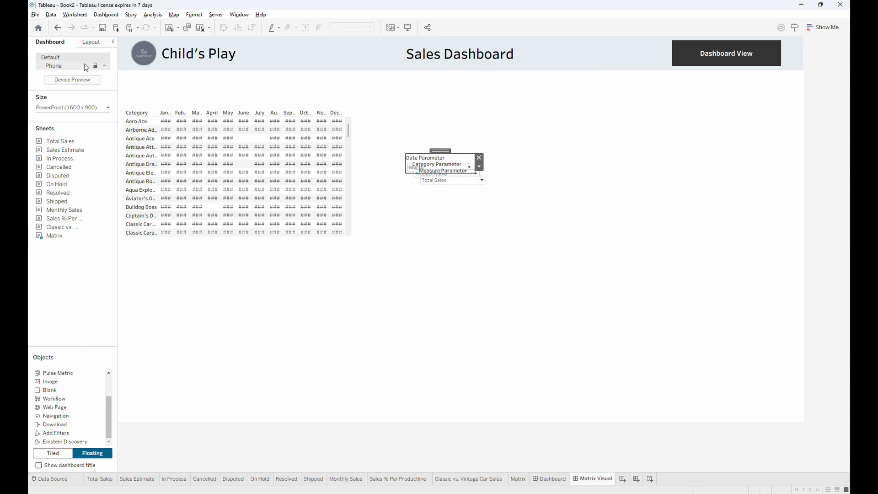
click(91, 42)
click(53, 131)
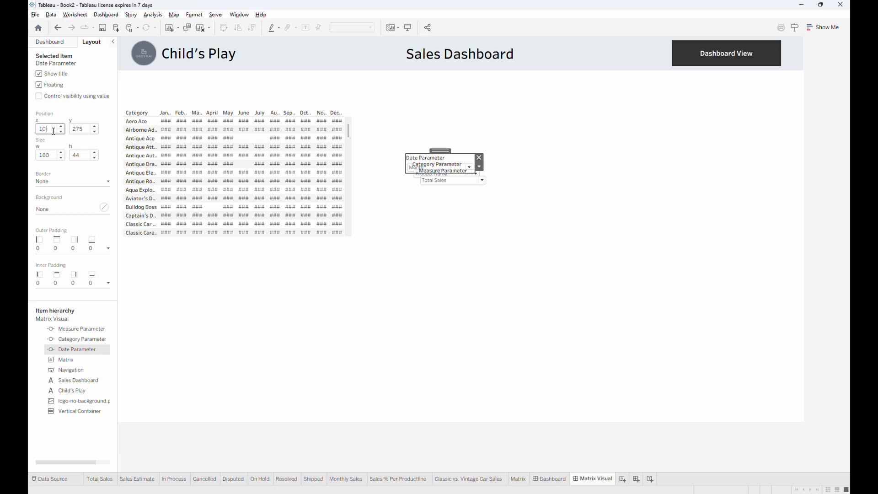
key(Tab)
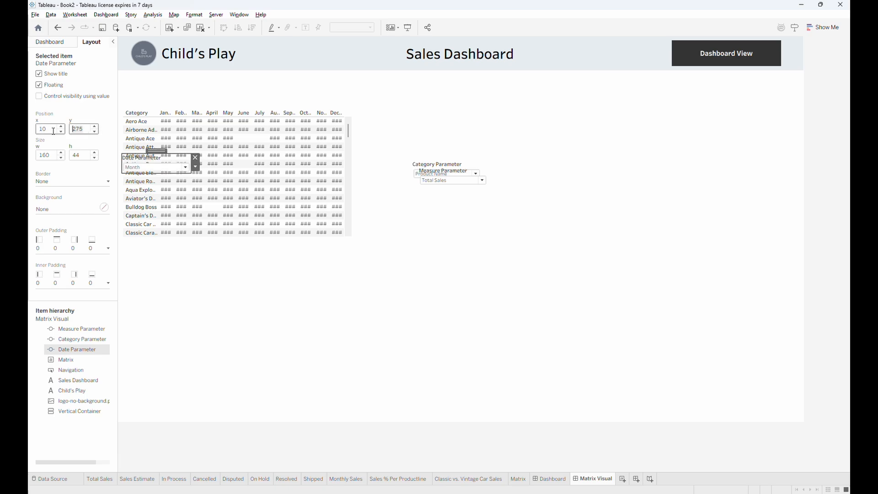
text(90)
key(Return)
Set the Date Parameter control's size to 500 wide by 50 high
click(47, 156)
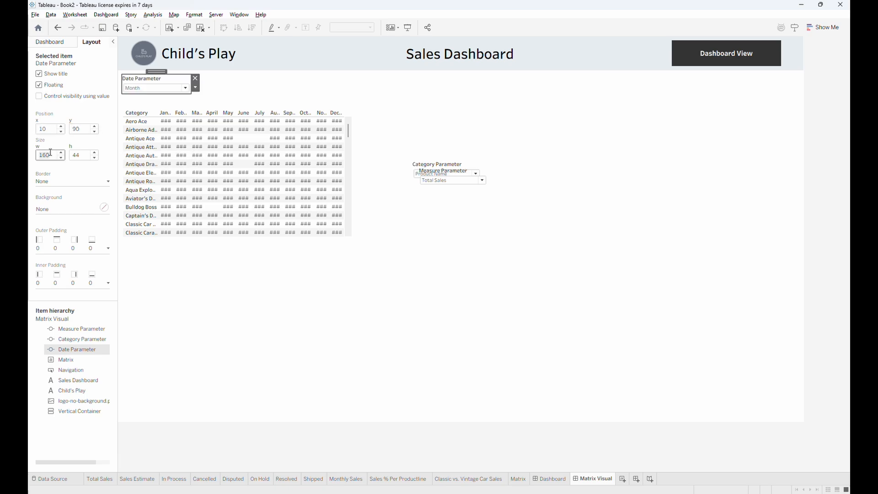
text(500)
key(Tab)
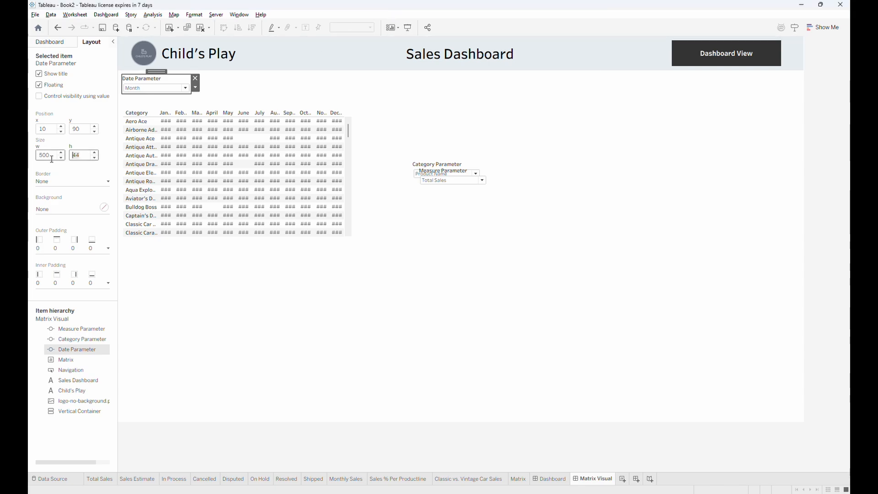
text(50)
key(Return)
Give the Date Parameter control a solid dark border and the header's light blue-grey background
click(73, 181)
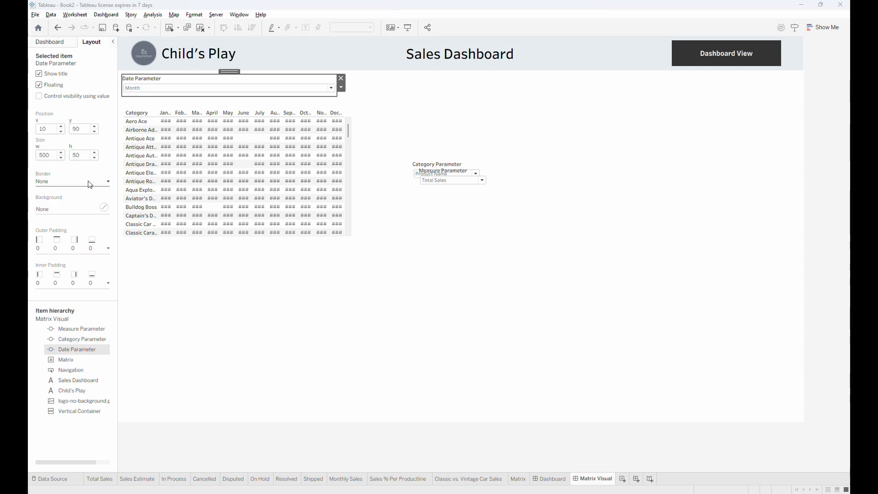
click(72, 196)
click(68, 208)
click(335, 266)
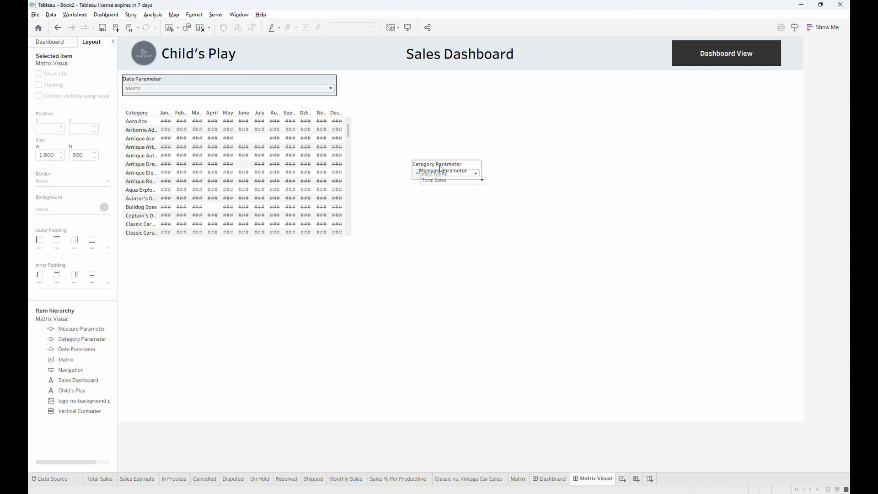
Set the Category Parameter control's size to 500 wide by 50 high
click(439, 164)
double_click(44, 156)
text(50)
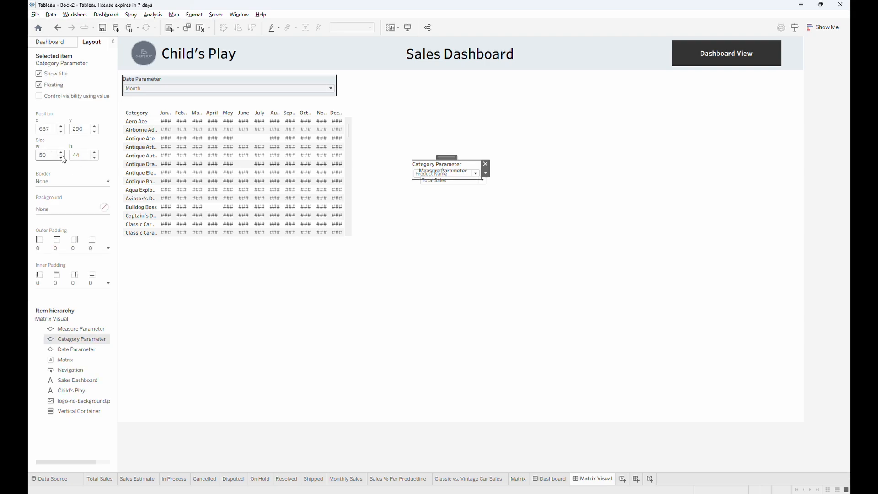
text(0)
key(Tab)
text(50)
key(Tab)
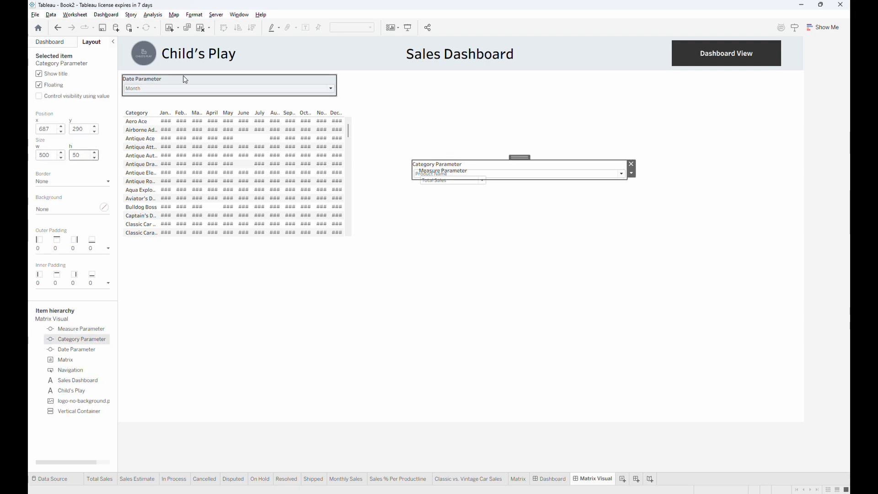
Set the Category Parameter control's y position to 90 and move it beside Date Parameter, at about x 530
click(90, 128)
text(90)
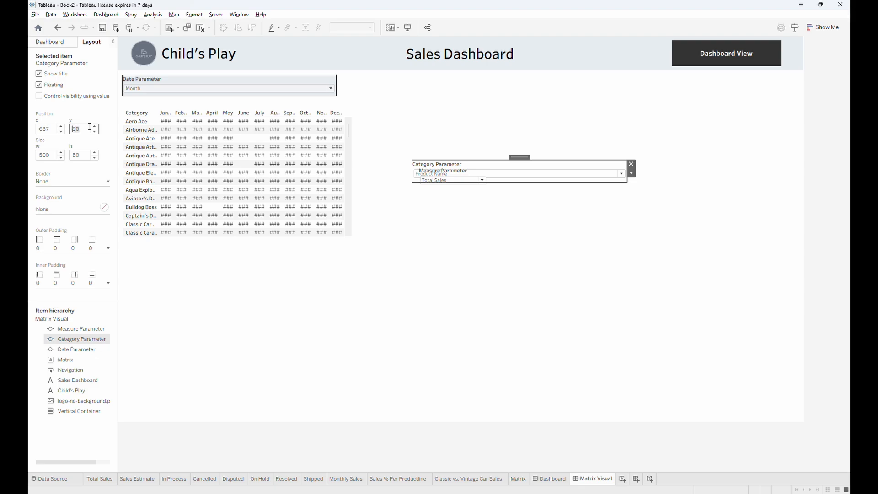
key(Return)
drag(525, 72, 458, 71)
Set the Measure Parameter control's size to 500 by 50 and move it into the parameter row, right of Category Parameter
click(445, 171)
double_click(46, 155)
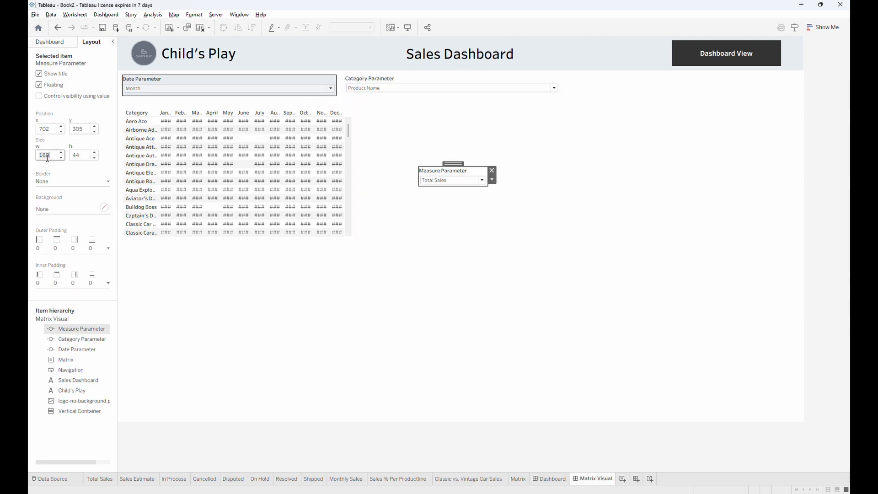
text(500)
key(Tab)
text(50)
key(Return)
drag(528, 163, 690, 73)
Give the Category Parameter control a solid dark border and light blue-grey background matching Date Parameter
click(453, 79)
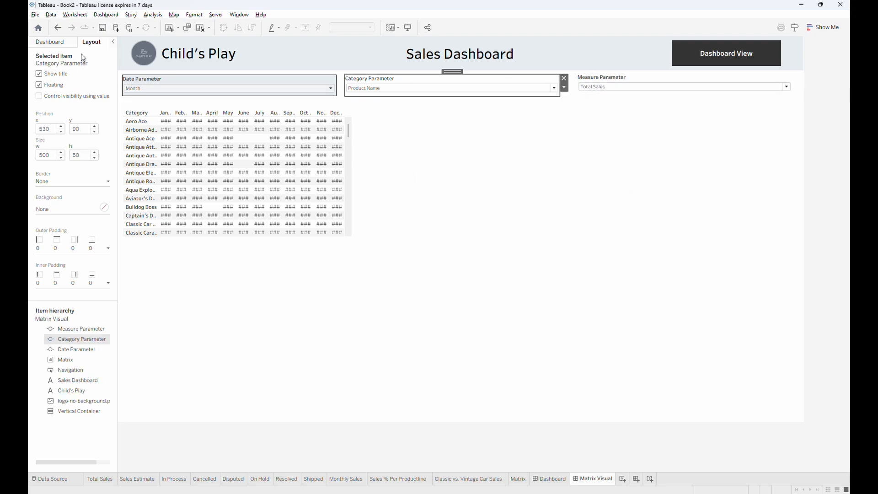
click(74, 181)
click(74, 208)
click(74, 209)
click(92, 238)
Give the Measure Parameter control a solid dark border and light blue-grey background matching the other parameter controls
click(686, 78)
click(75, 181)
click(73, 209)
click(74, 210)
click(92, 237)
click(498, 246)
Align the Measure Parameter control with the parameter row near the dashboard's right edge, at about x 1,084, y 90
click(622, 82)
click(763, 117)
click(730, 78)
drag(685, 72, 691, 73)
click(708, 103)
click(691, 78)
click(647, 156)
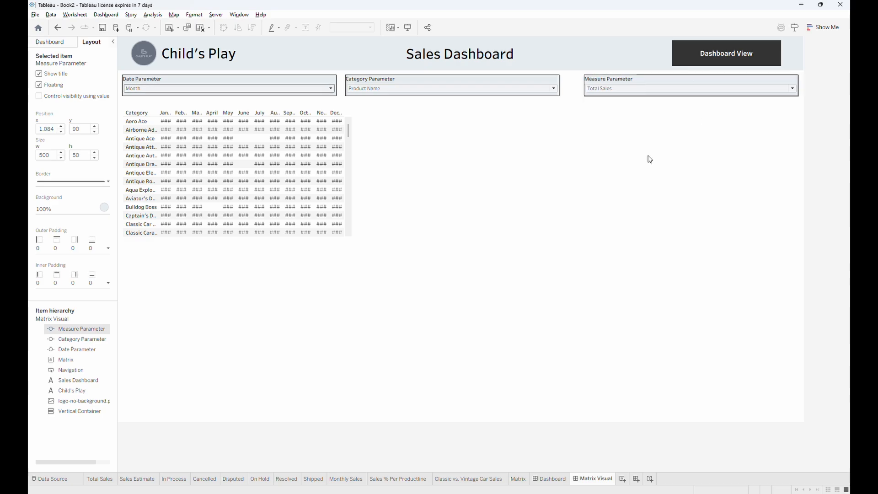
Nudge the Category Parameter control right to x 546 so it sits between the other two parameter controls
click(452, 78)
click(617, 147)
key(Right)
key(Right)
key(Right)
key(Right)
key(Right)
key(Right)
key(Right)
key(Right)
key(Right)
key(Right)
key(Right)
key(Right)
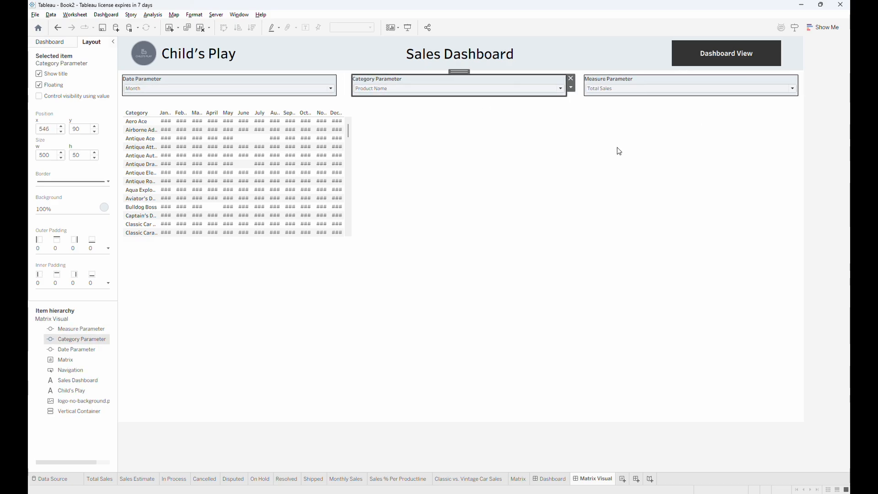
Move the Matrix table to x 10, y 154 and enlarge it to about 1,576 by 731 to fill the space below the parameters
click(348, 147)
drag(252, 106, 252, 101)
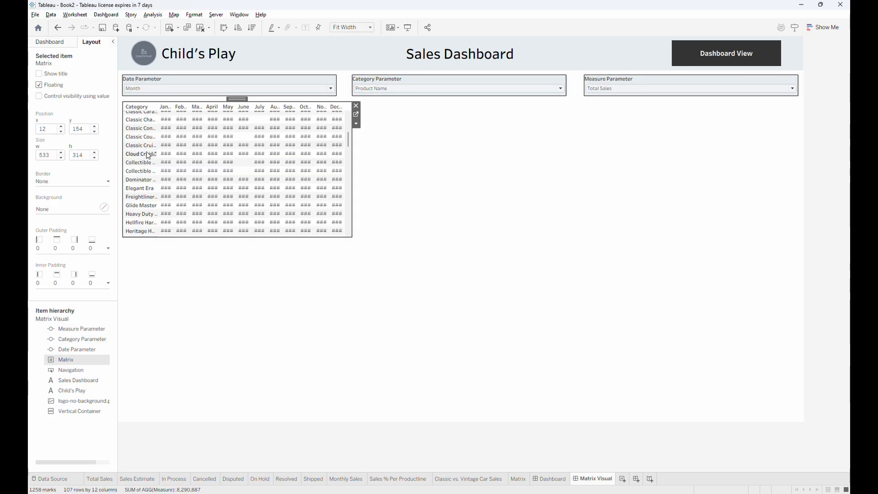
click(61, 131)
click(62, 131)
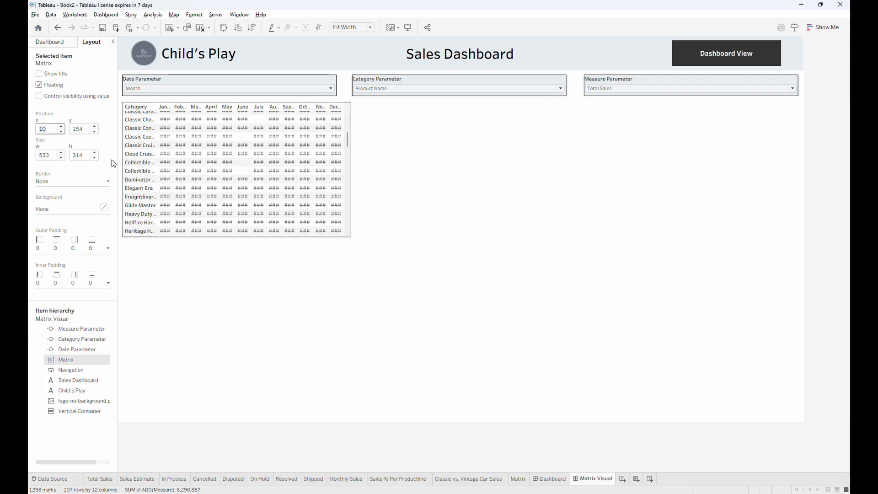
drag(423, 280, 797, 416)
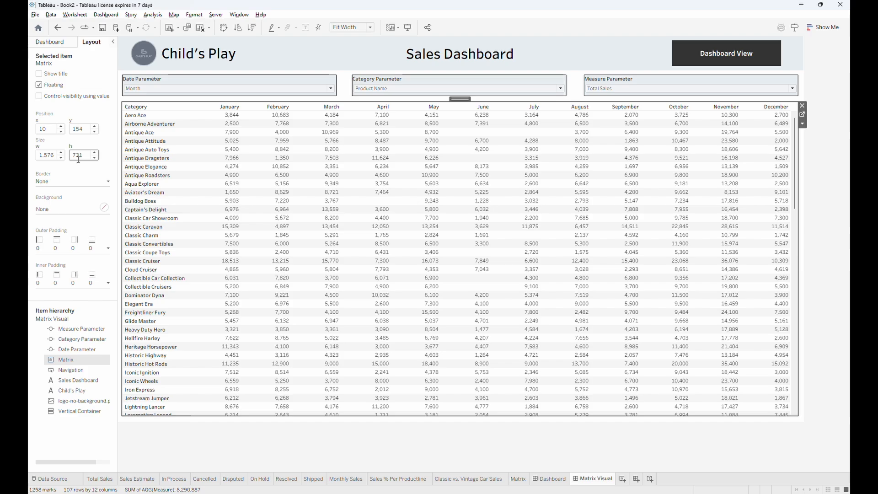
Give the Matrix table object a solid dark border and a light blue-grey background
click(72, 182)
click(78, 209)
click(72, 172)
click(97, 209)
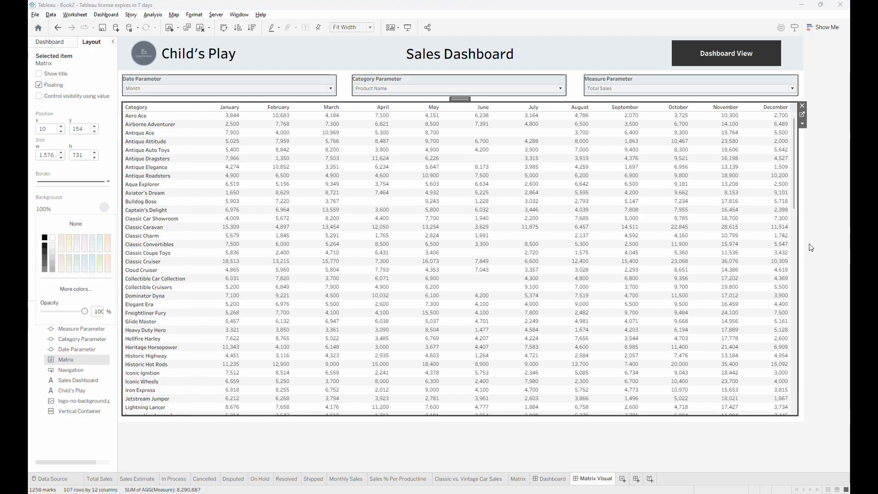
click(817, 232)
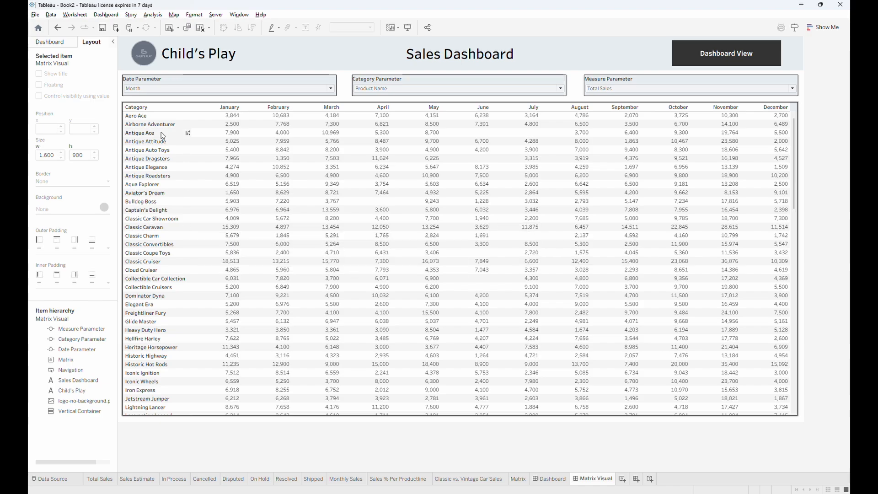
Open the Matrix table's shading format and set the worksheet shading to light blue-grey
right_click(230, 176)
click(276, 212)
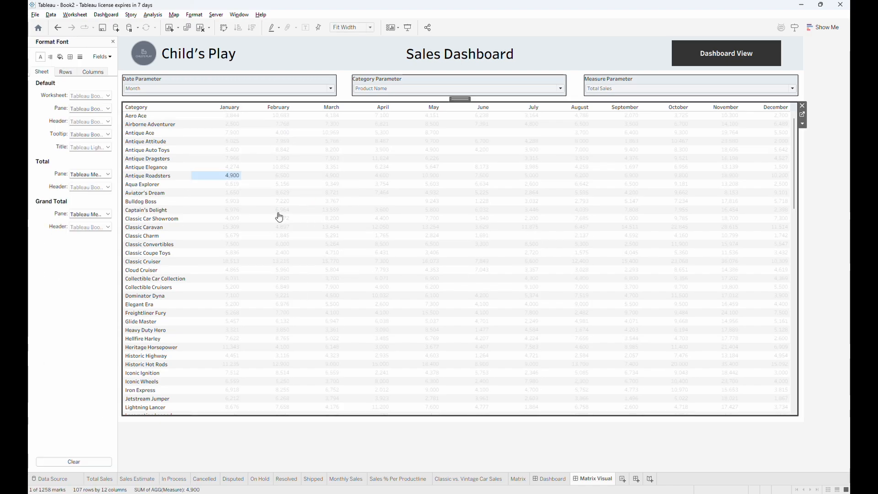
click(59, 56)
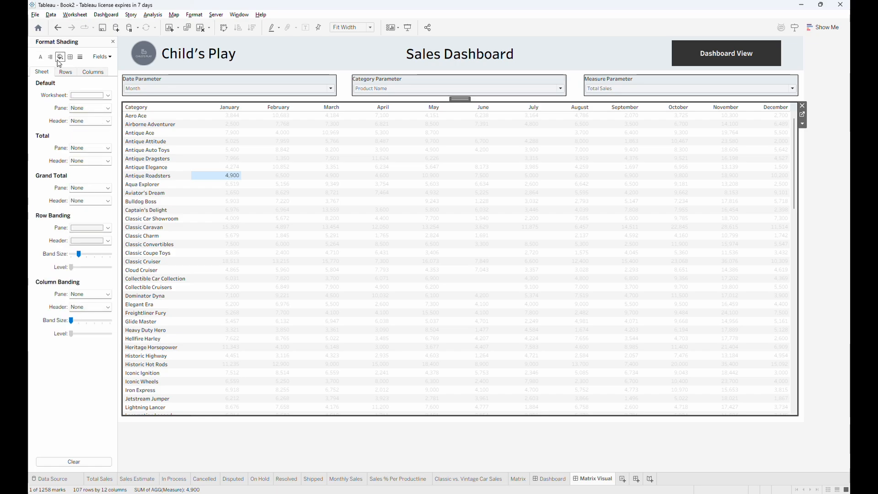
click(80, 96)
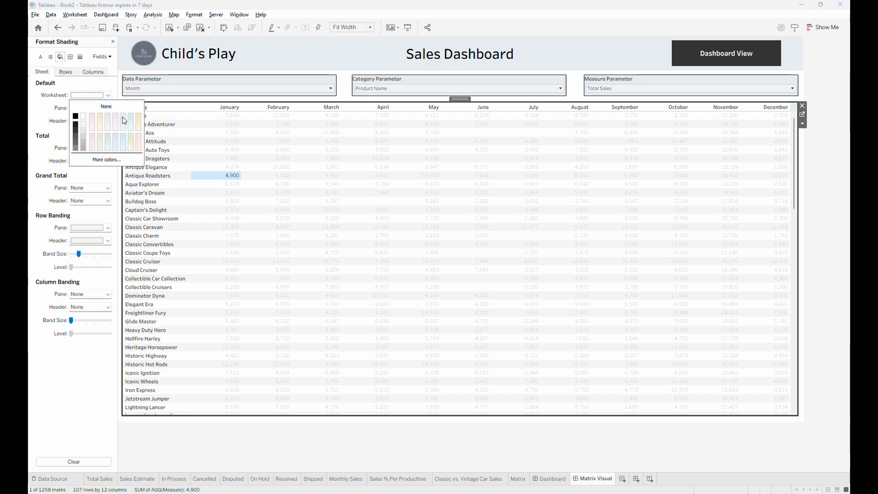
click(124, 121)
click(46, 108)
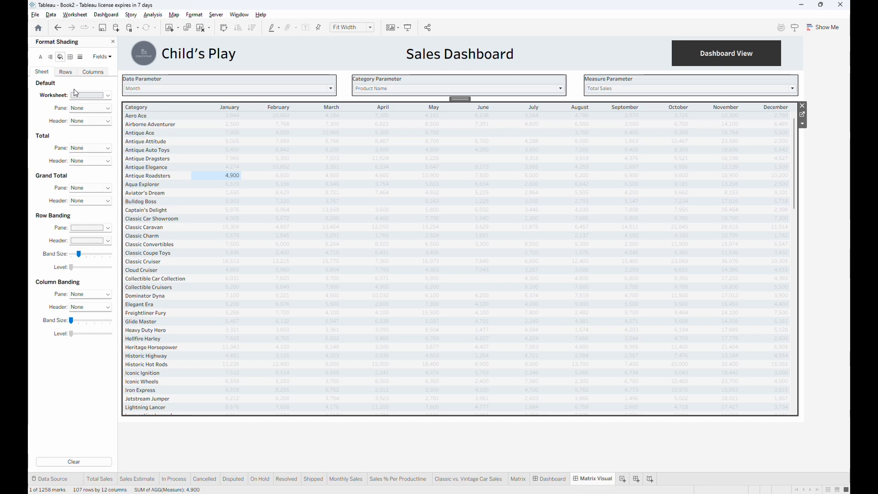
Set the Matrix table's column banding pane shading to light blue-grey
click(65, 72)
click(88, 73)
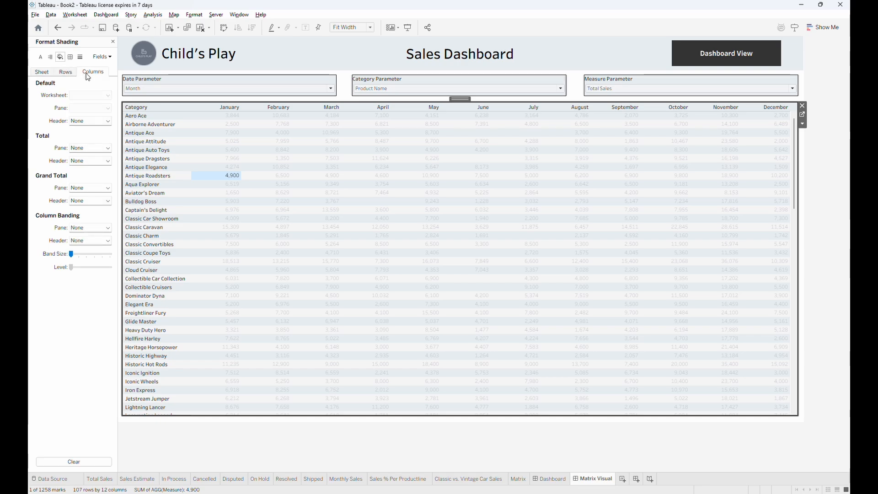
click(90, 228)
click(123, 248)
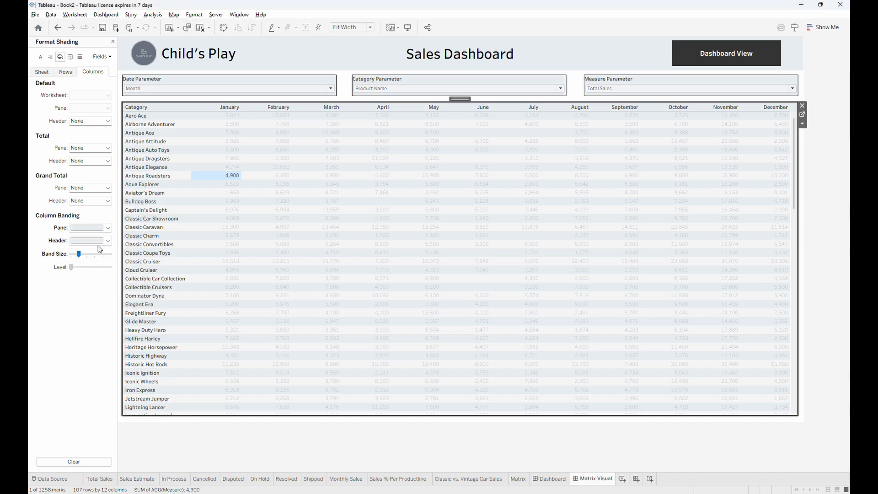
Set the row banding pane shading to light blue-grey in the Matrix table's sheet-level format
click(66, 72)
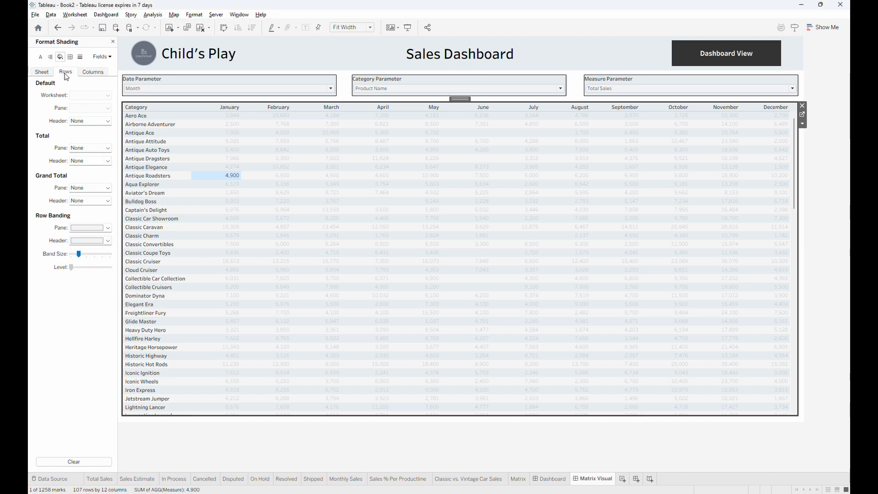
click(41, 72)
click(97, 295)
click(53, 353)
click(93, 227)
click(123, 250)
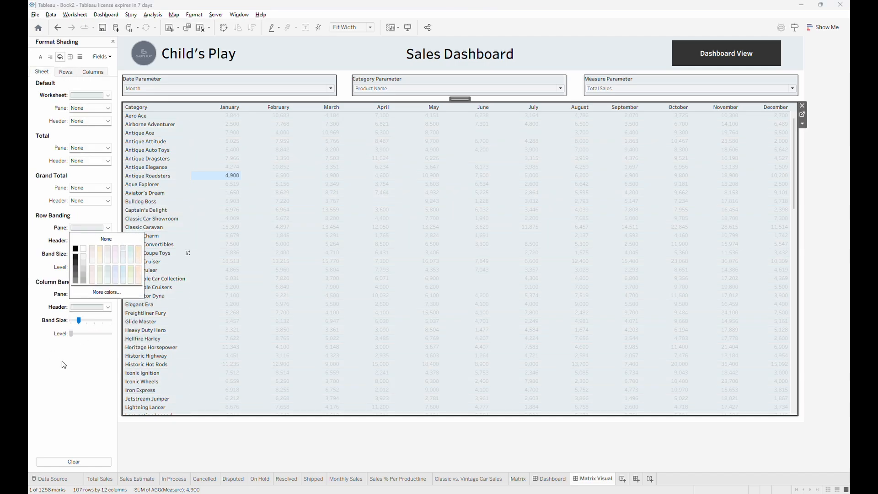
click(62, 362)
Clear the cell selection, look through the Matrix table, and test Date Parameter by switching it to Year and back to Month
click(216, 179)
scroll(621, 306, down, 10)
scroll(624, 300, up, 12)
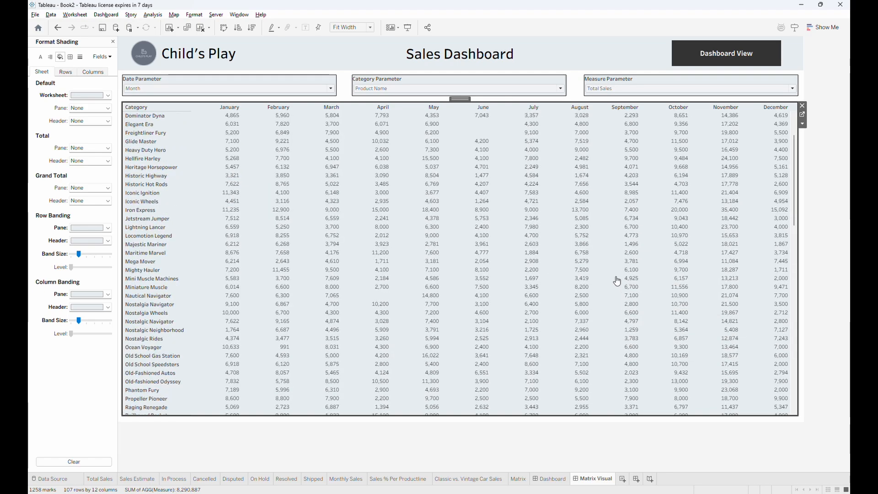
click(224, 88)
click(223, 98)
click(226, 89)
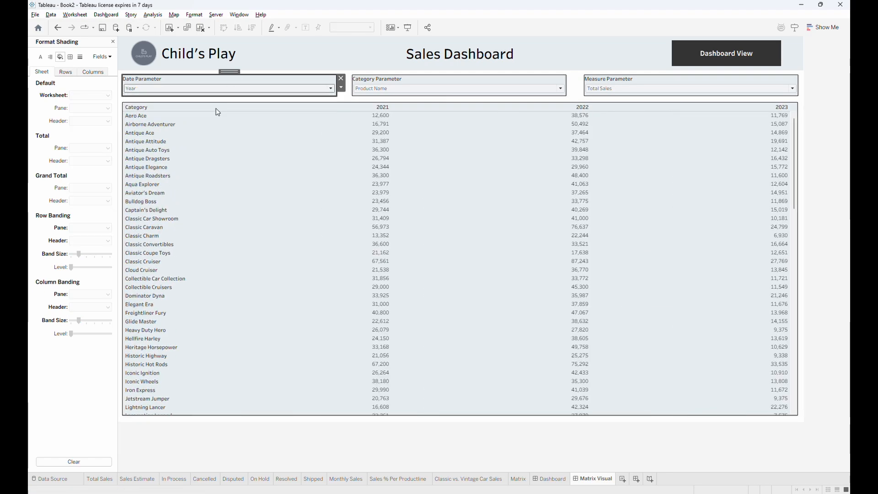
click(220, 106)
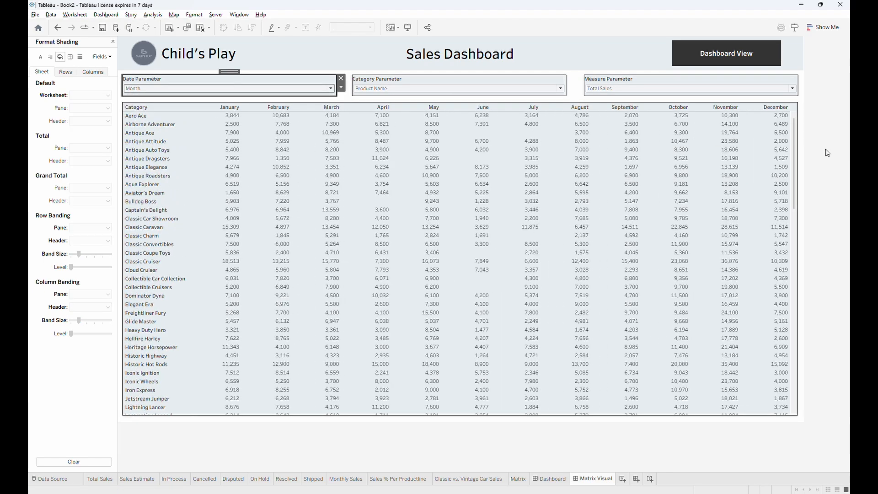
Check the Dashboard View button's settings, and test the navigation between Dashboard and Matrix Visual in presentation mode
double_click(723, 54)
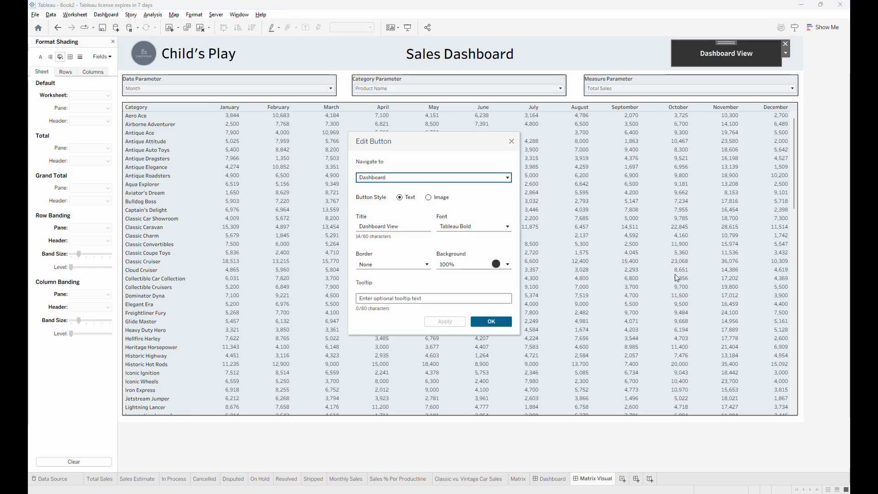
click(491, 322)
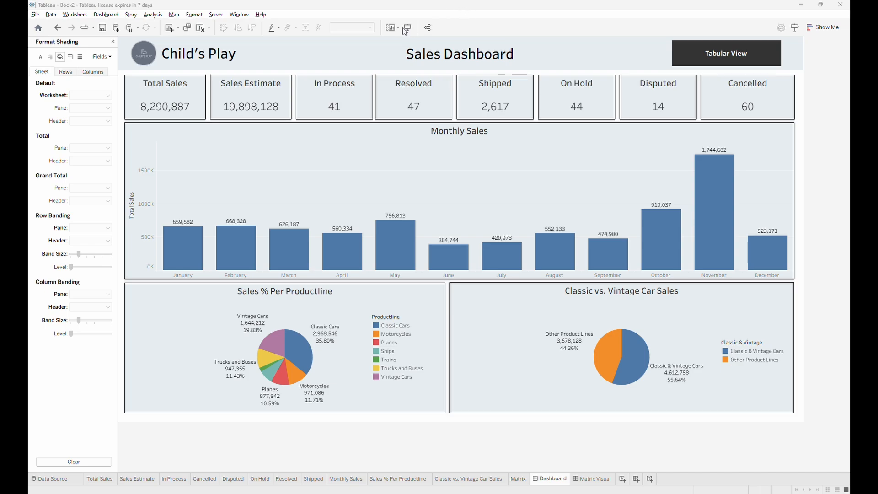
click(405, 29)
click(698, 78)
click(698, 77)
click(698, 77)
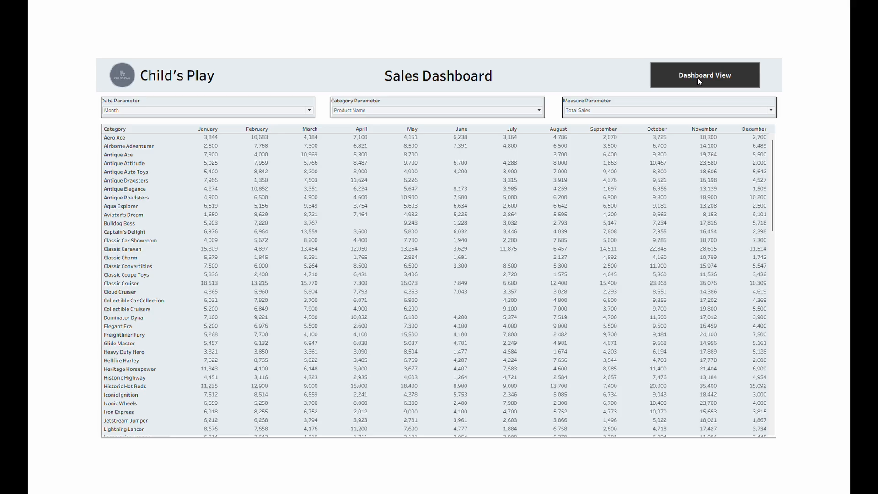
click(698, 78)
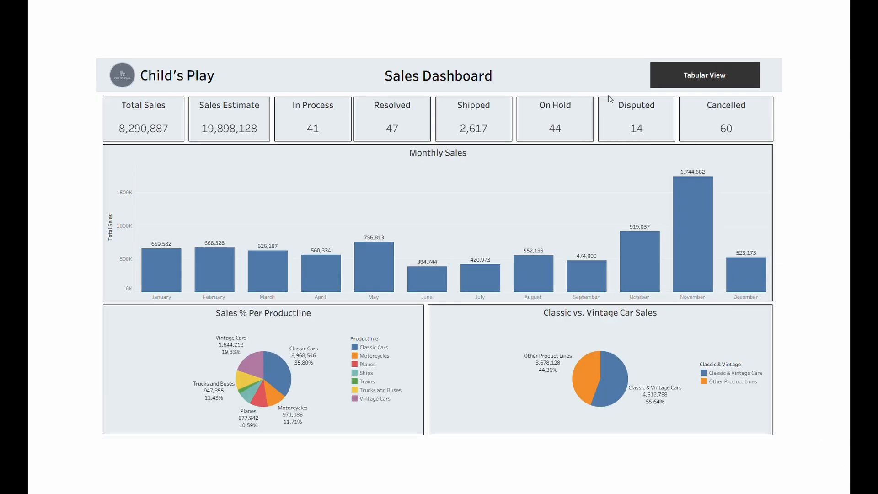
key(Escape)
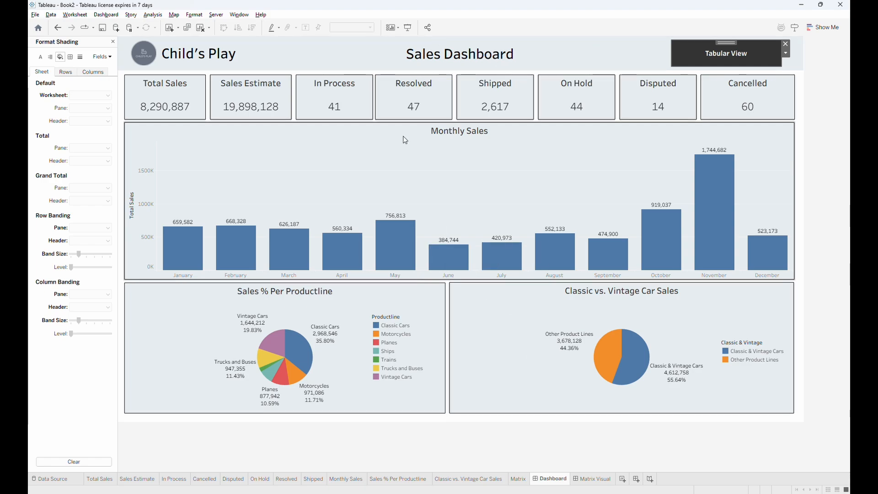
click(585, 481)
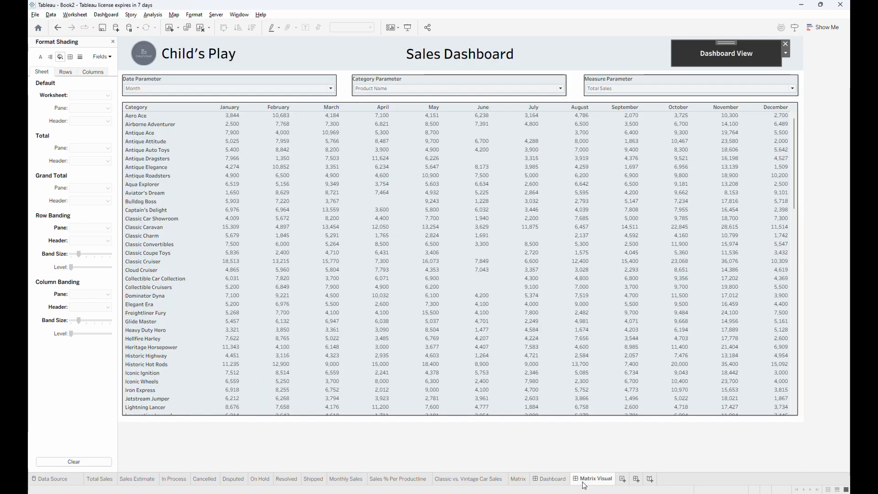
click(549, 482)
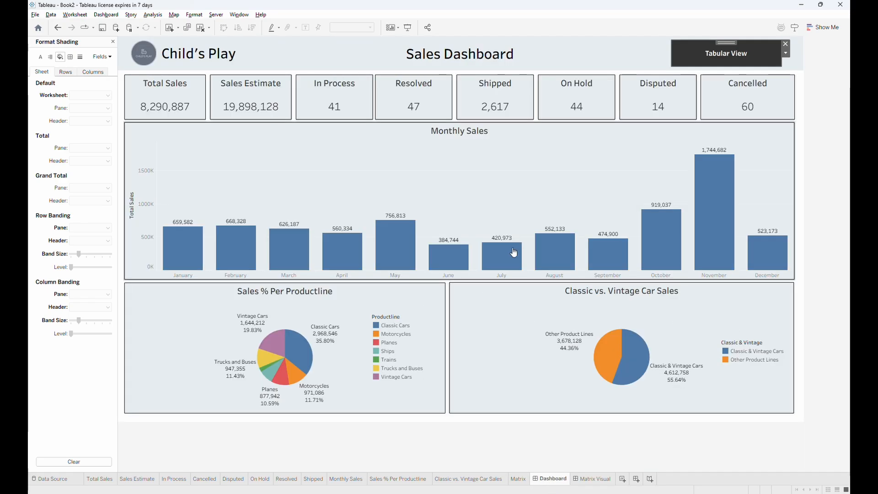